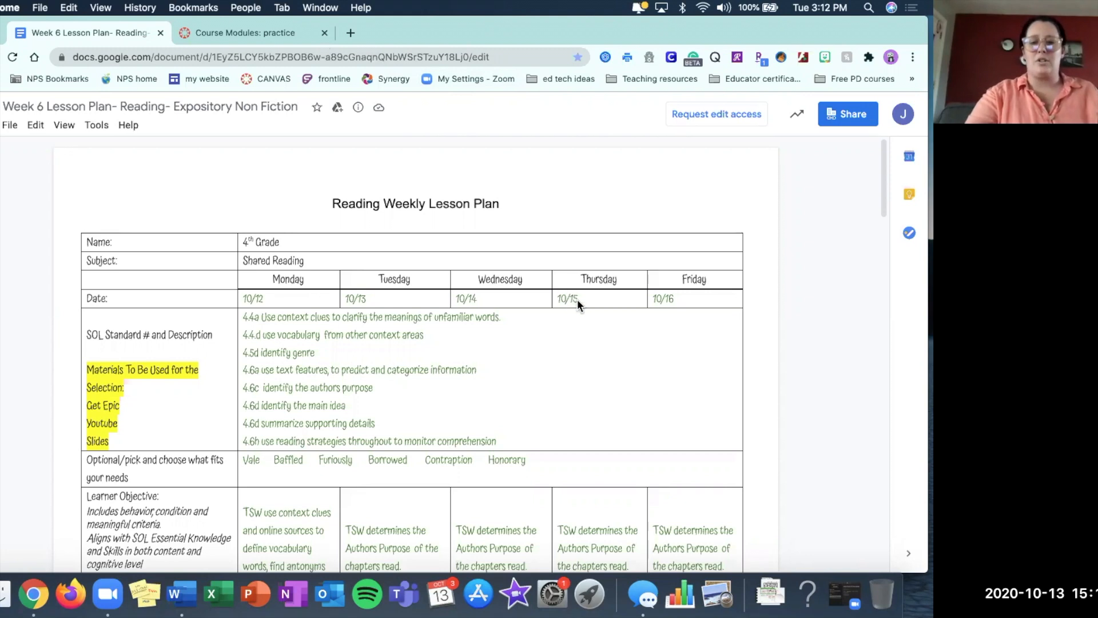
# Review the Week 6 reading lesson plan from the dates and standards through the guided practice and closure rows.
pyautogui.scroll(-3, 589, 287)
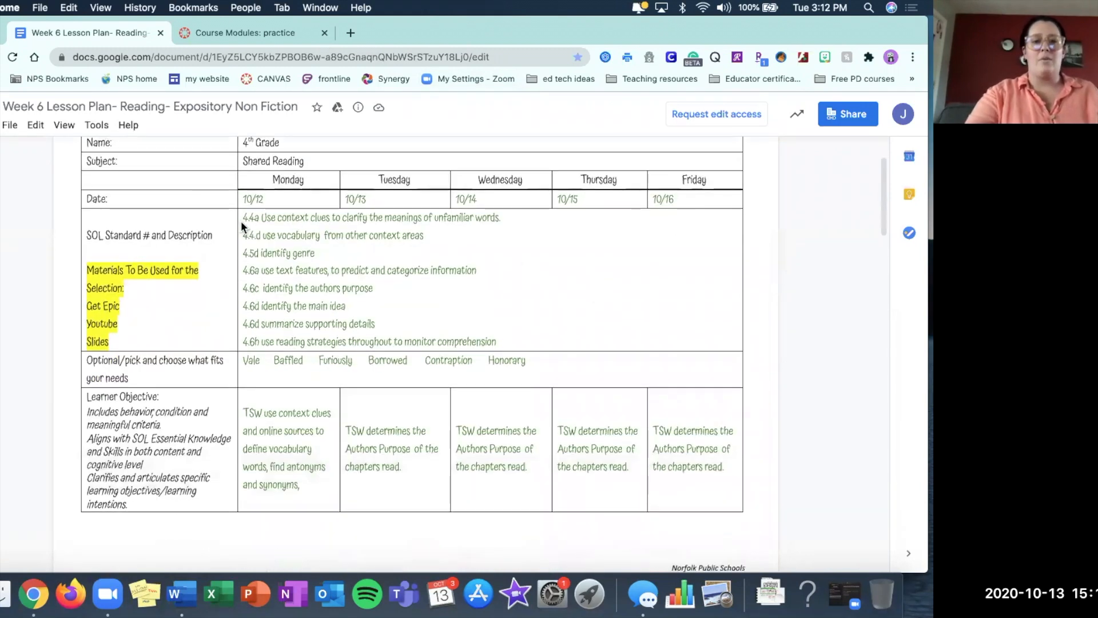
pyautogui.scroll(-4, 581, 369)
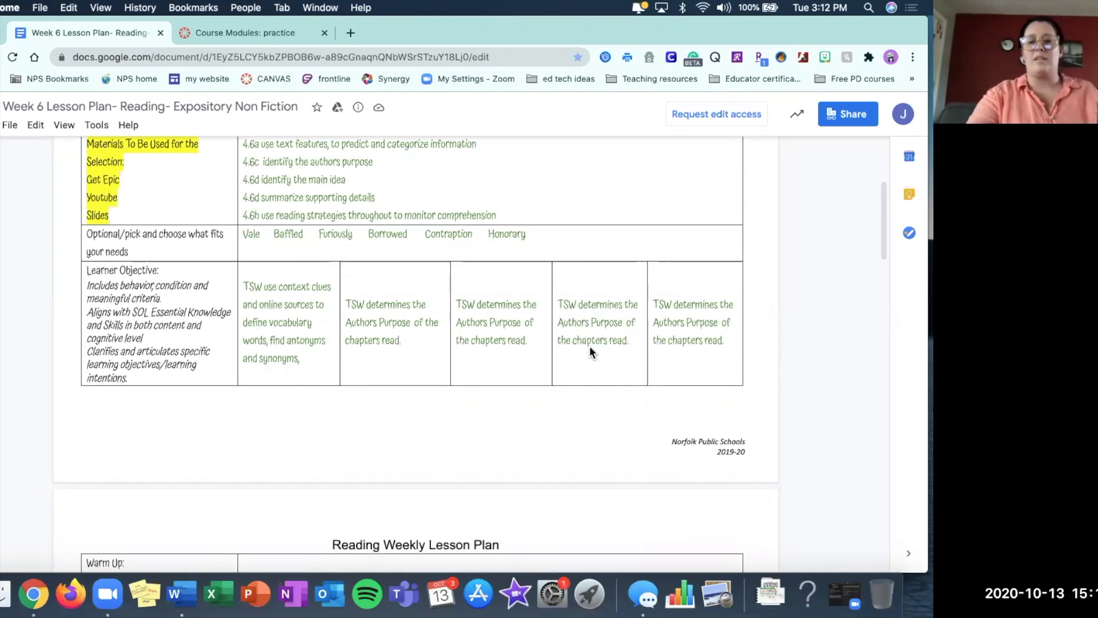
pyautogui.scroll(-10, 618, 349)
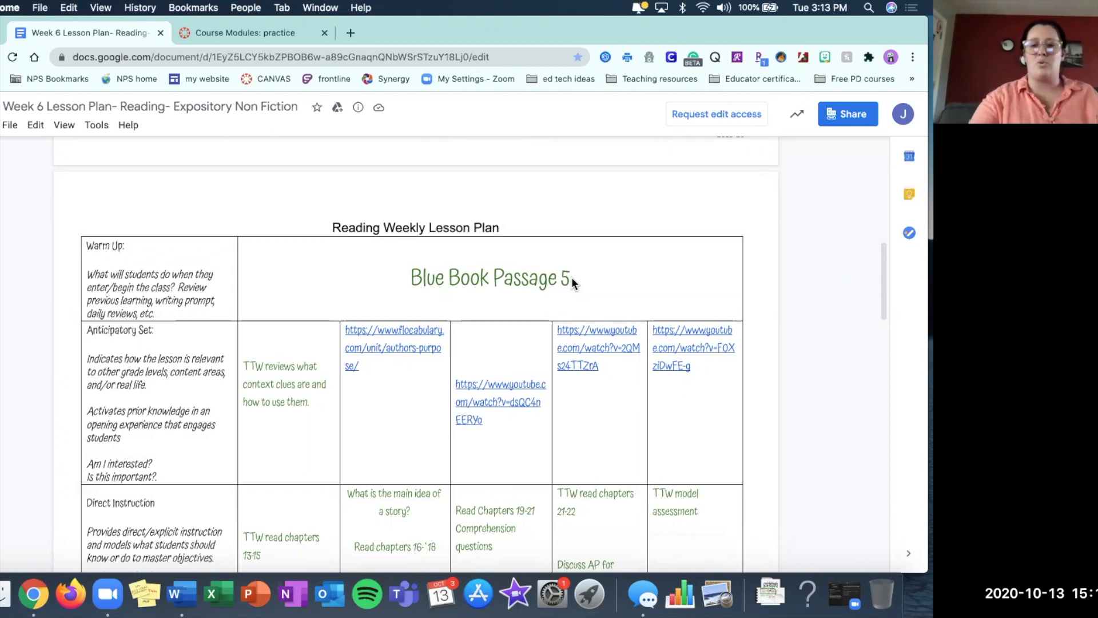
pyautogui.scroll(-3, 571, 277)
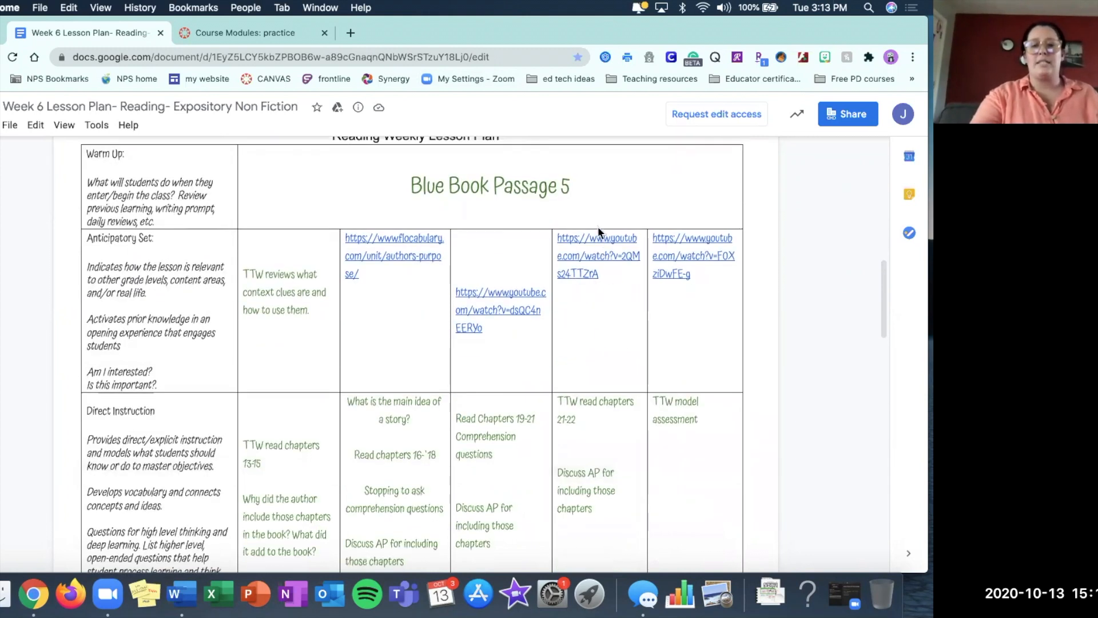
pyautogui.scroll(-5, 619, 266)
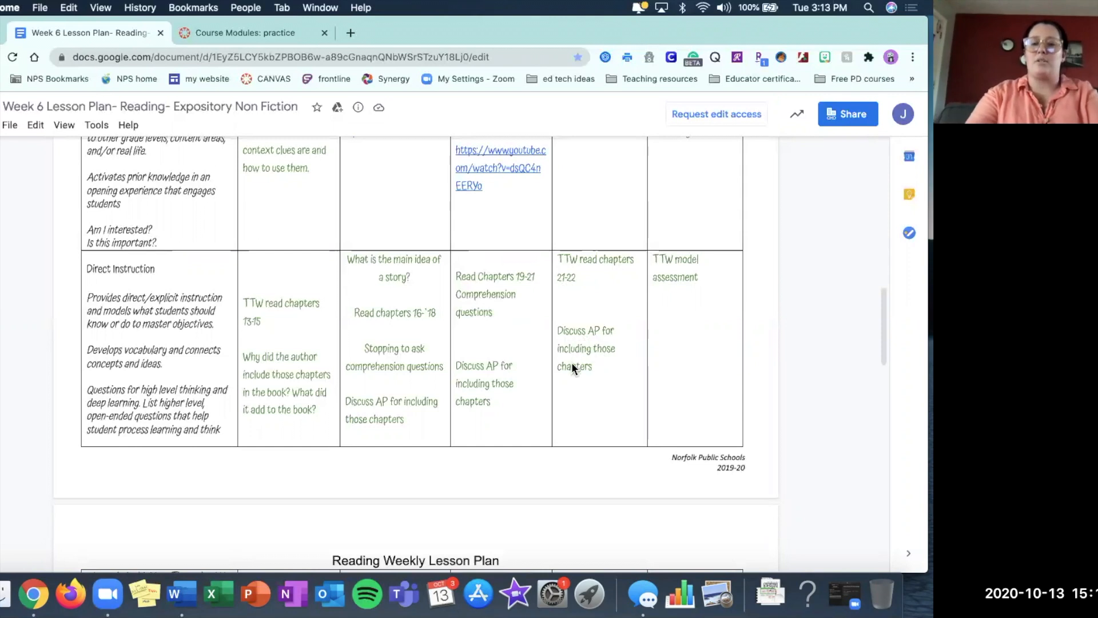
pyautogui.scroll(-10, 582, 369)
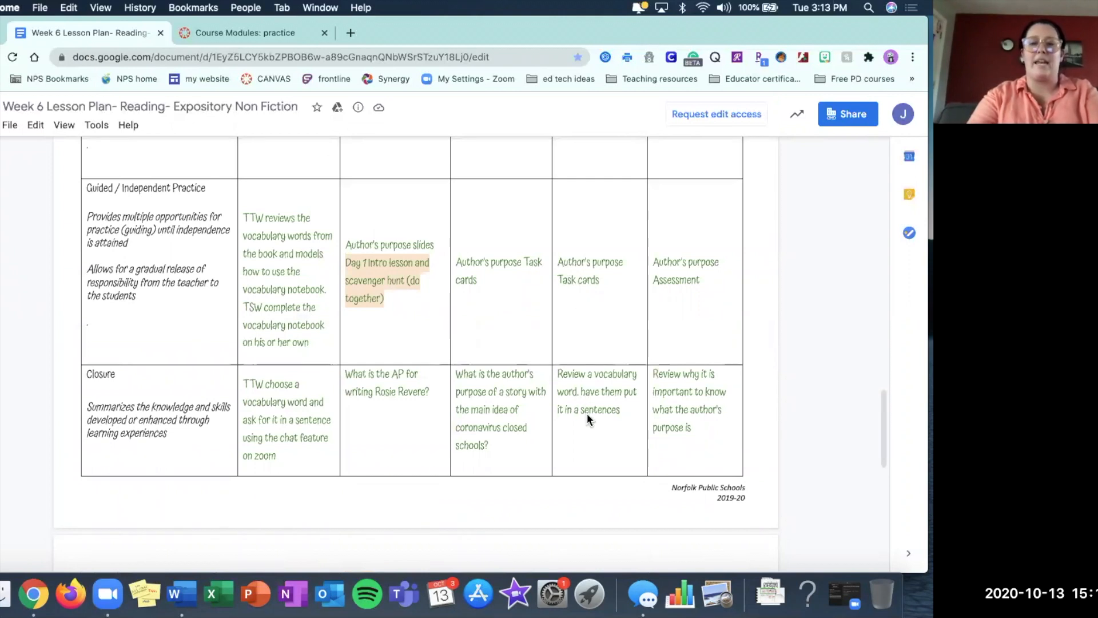
pyautogui.scroll(7, 642, 339)
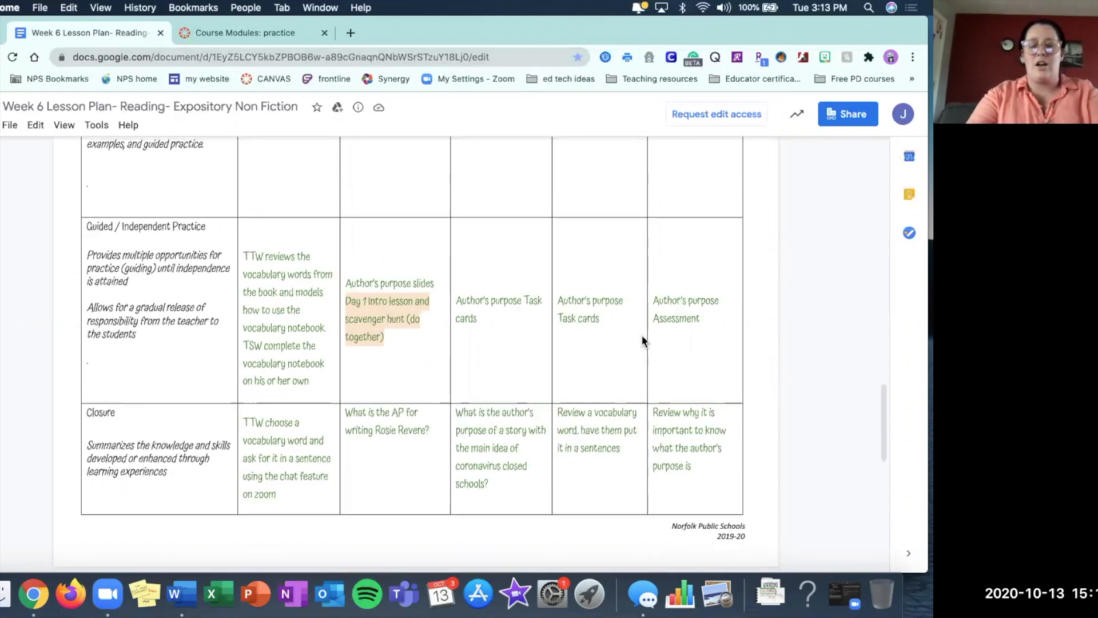
pyautogui.scroll(15, 641, 335)
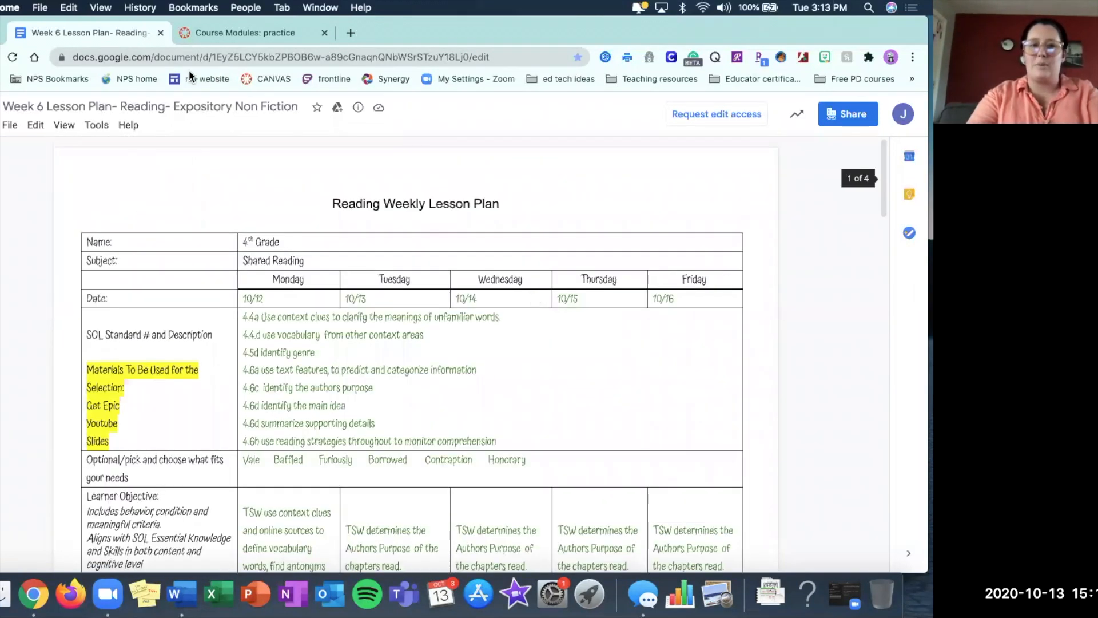
# Switch to the Canvas practice course and open its Modules page by way of the course home page.
pyautogui.click(224, 35)
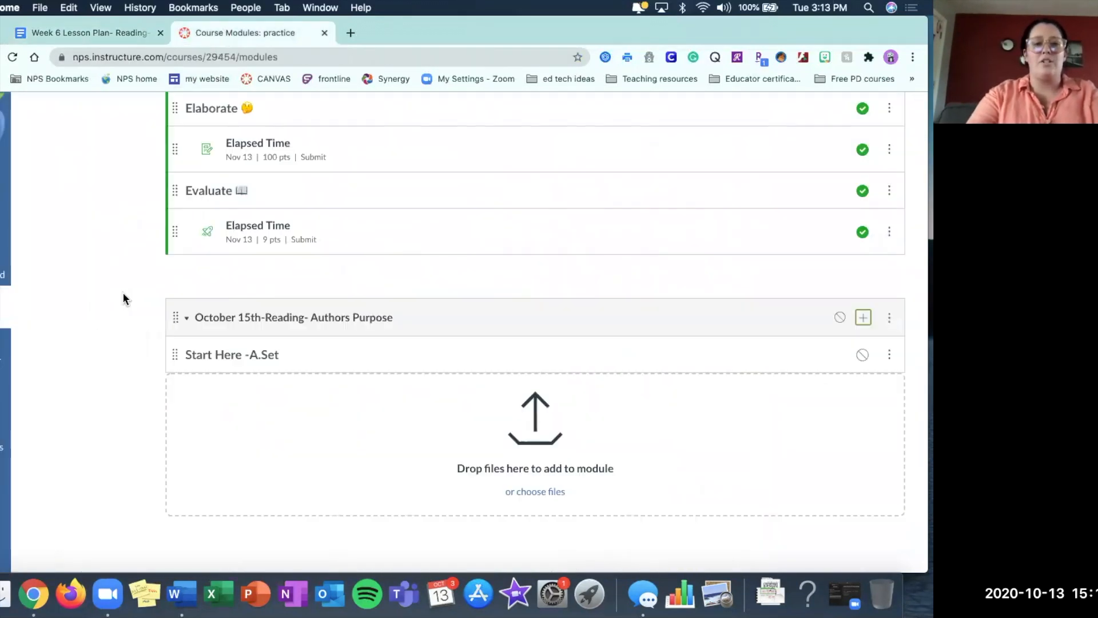
pyautogui.scroll(10, 123, 292)
pyautogui.click(56, 180)
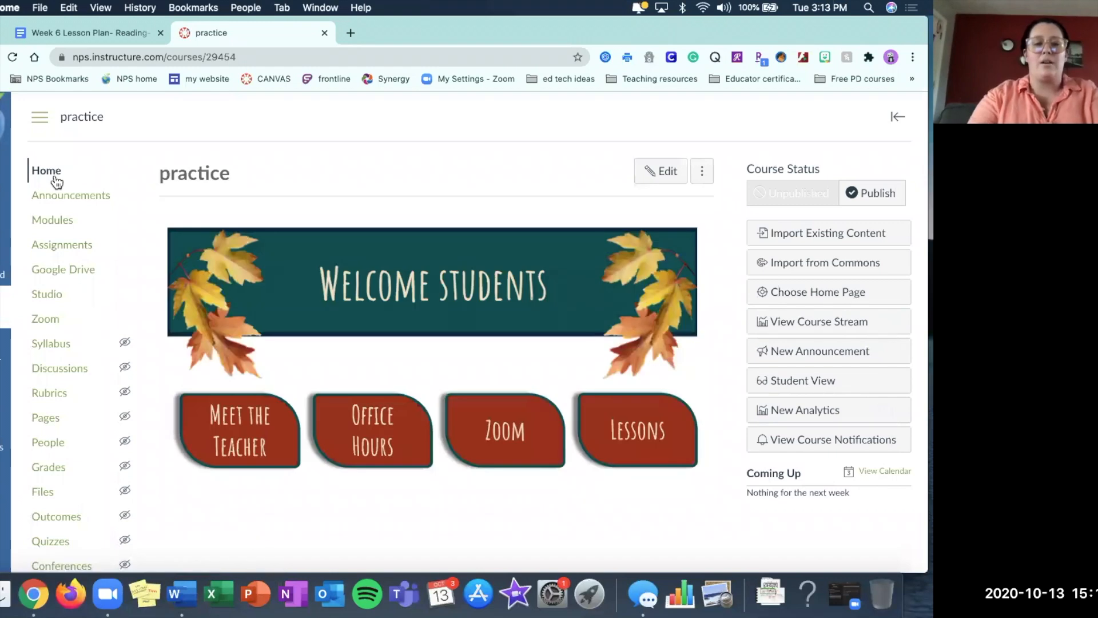
pyautogui.click(54, 228)
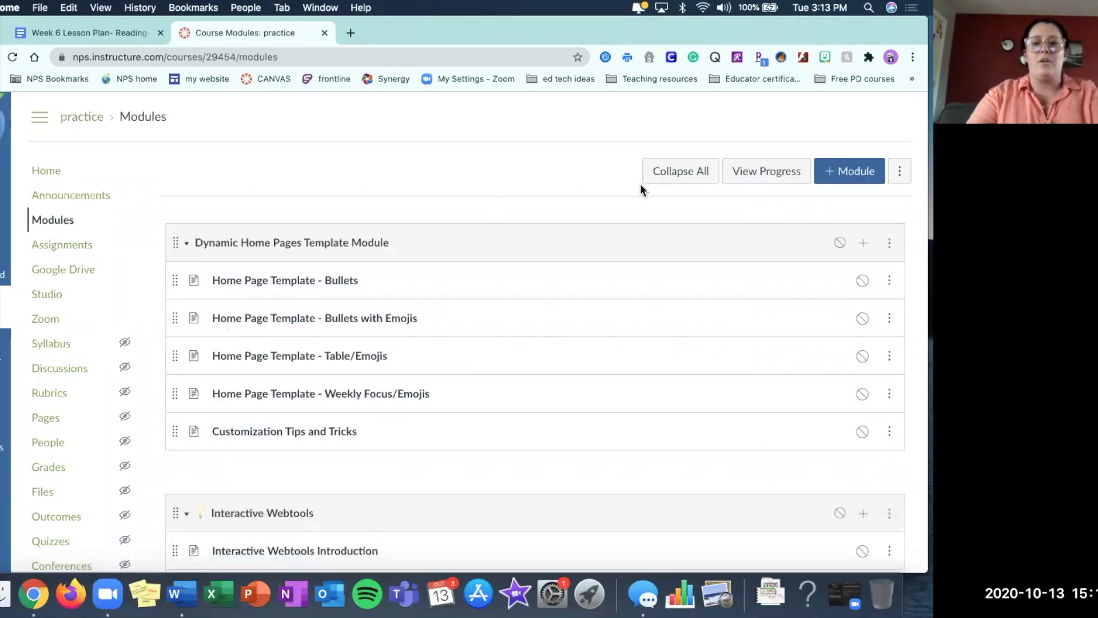
pyautogui.click(677, 175)
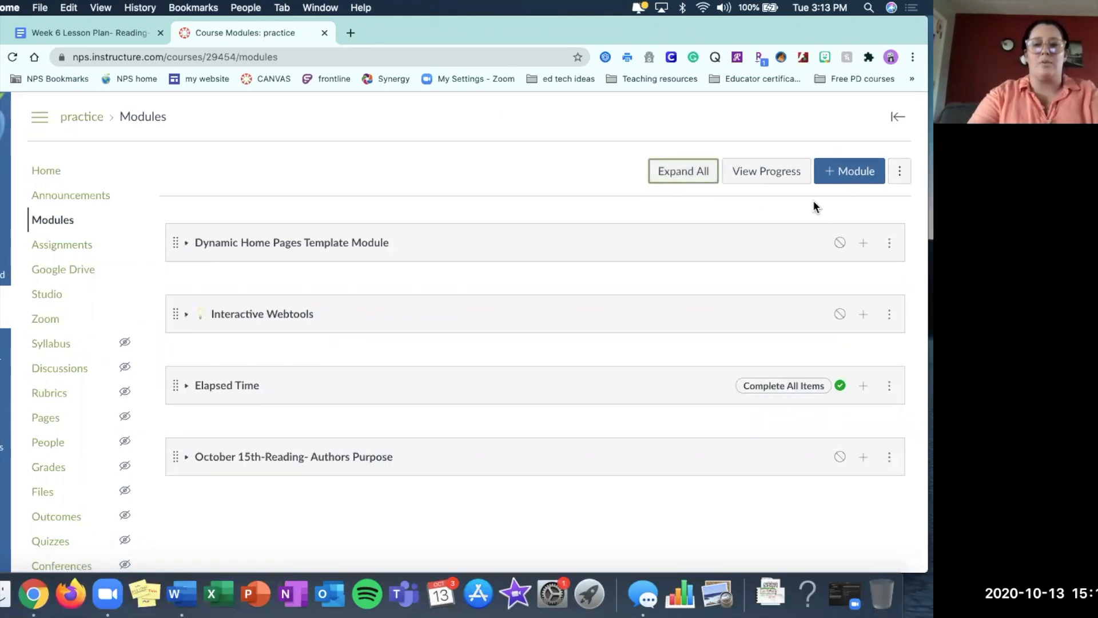
pyautogui.click(889, 461)
pyautogui.click(888, 461)
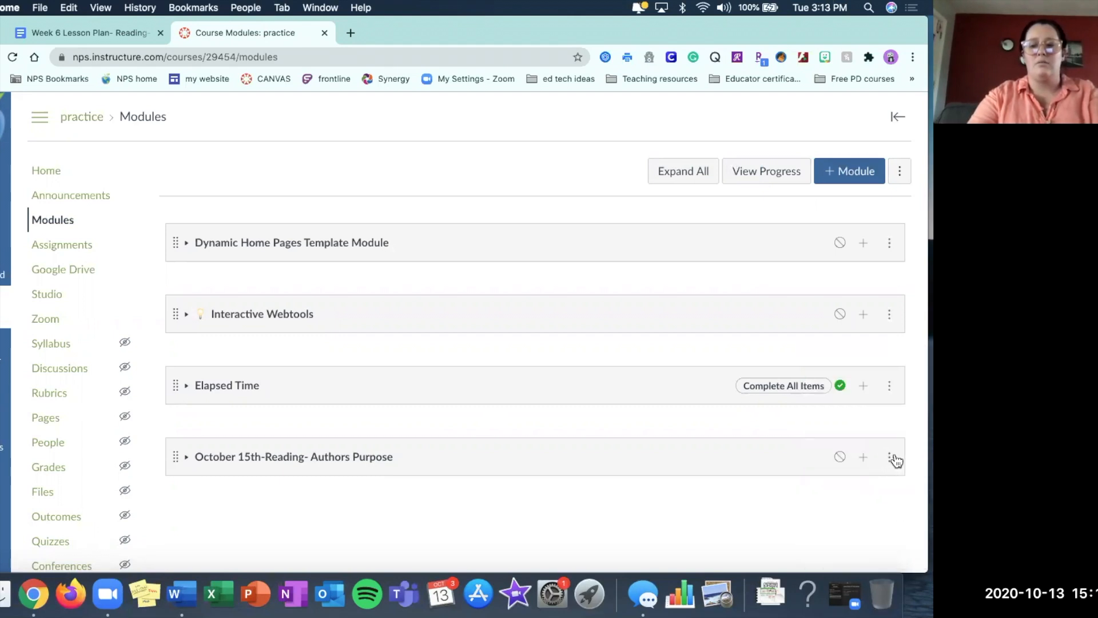
pyautogui.click(695, 171)
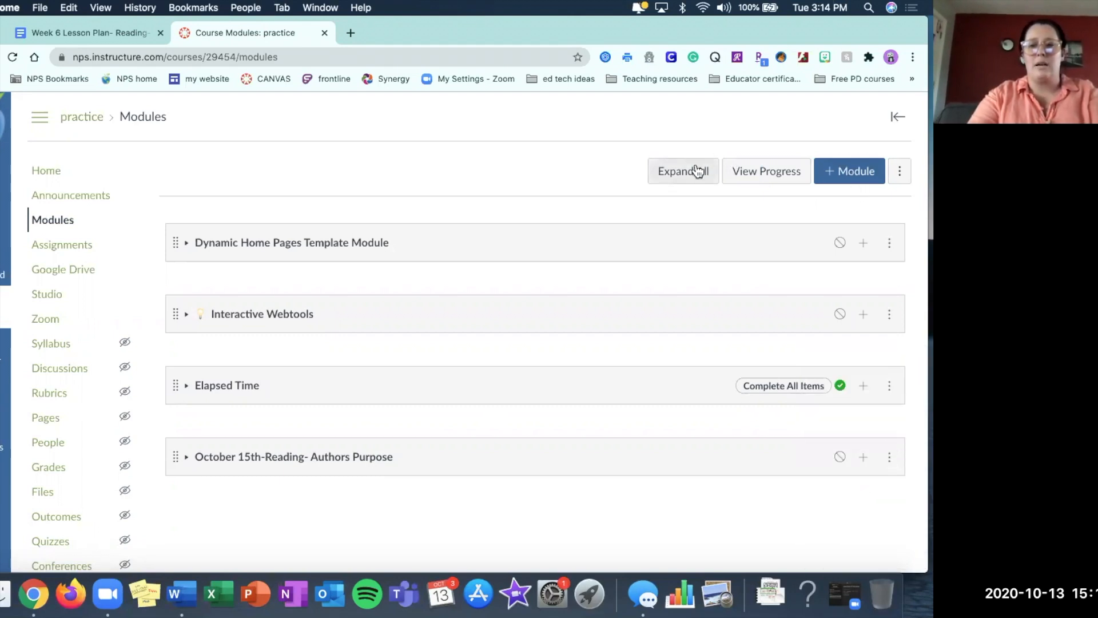
# Delete the existing "October 15th-Reading- Authors Purpose" module from the course.
pyautogui.scroll(-10, 818, 400)
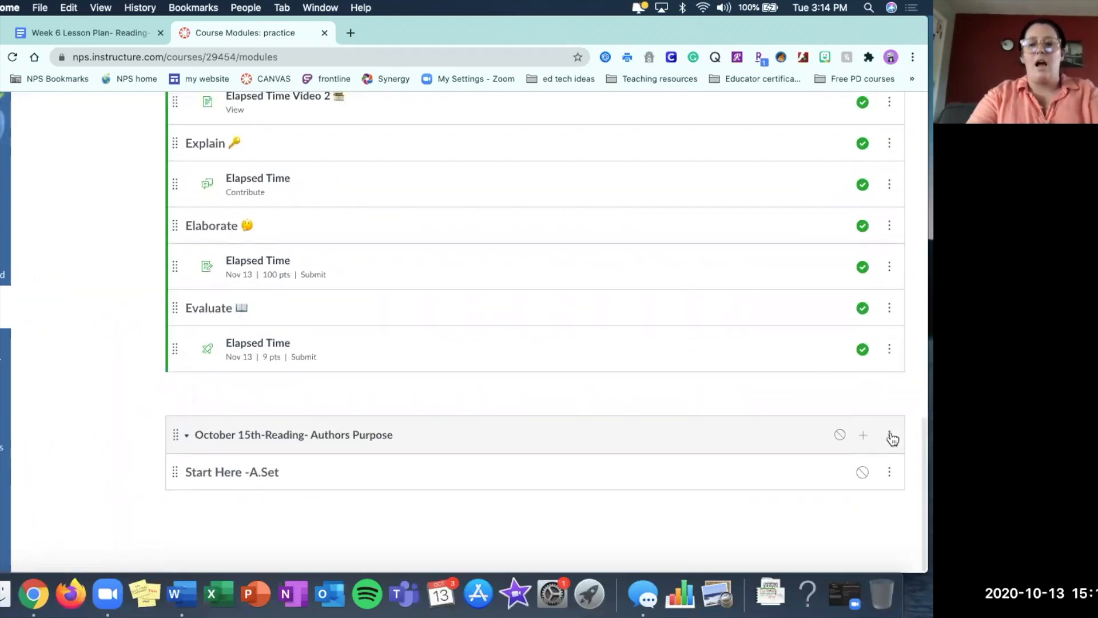
pyautogui.click(889, 435)
pyautogui.click(863, 288)
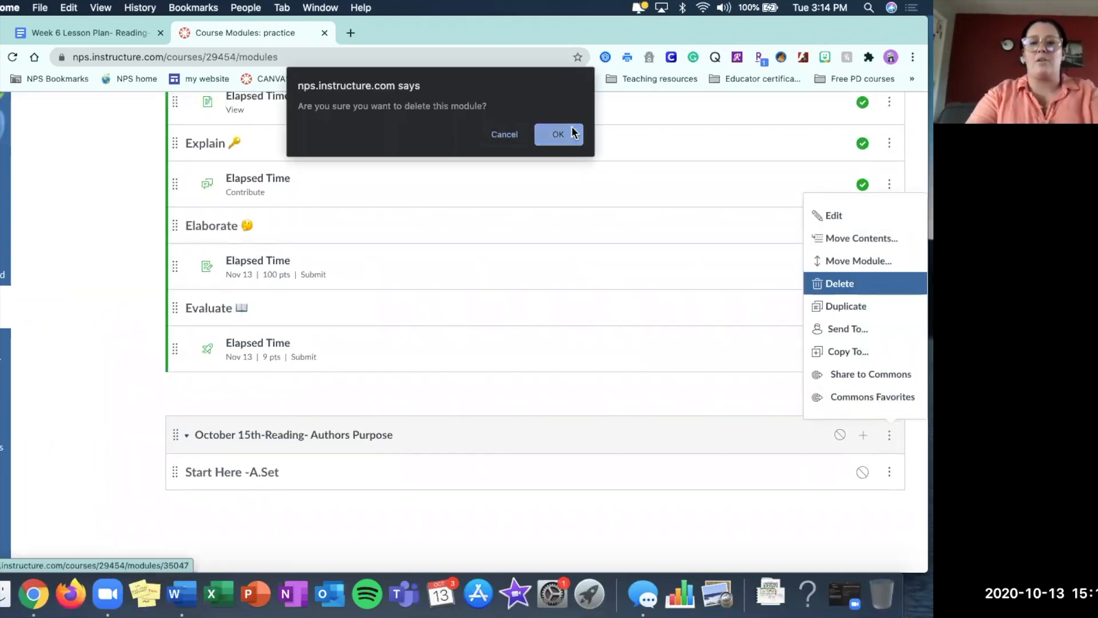
pyautogui.click(573, 135)
# Add a new module named "October 15th-Reading- Authors Purpose" without a lock date or prerequisites.
pyautogui.scroll(15, 758, 262)
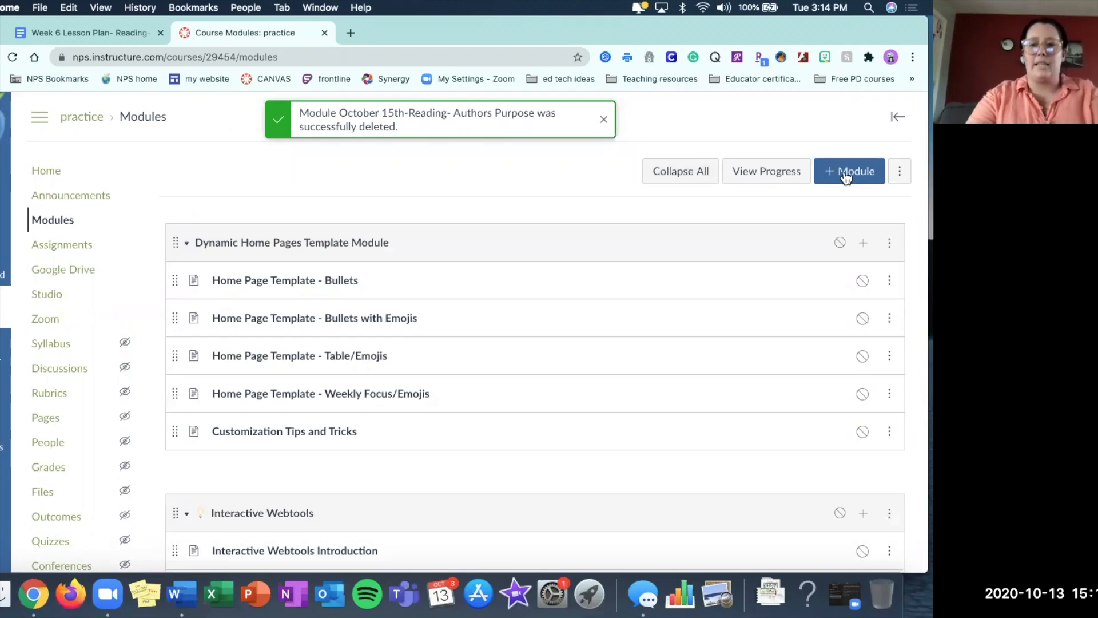
pyautogui.click(845, 174)
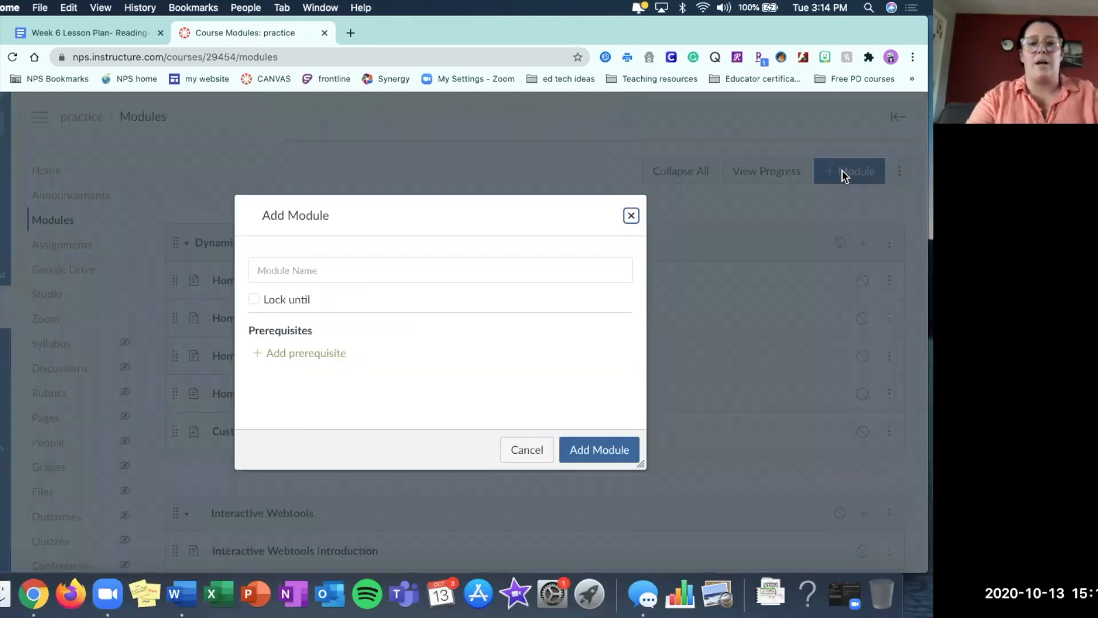
pyautogui.click(307, 270)
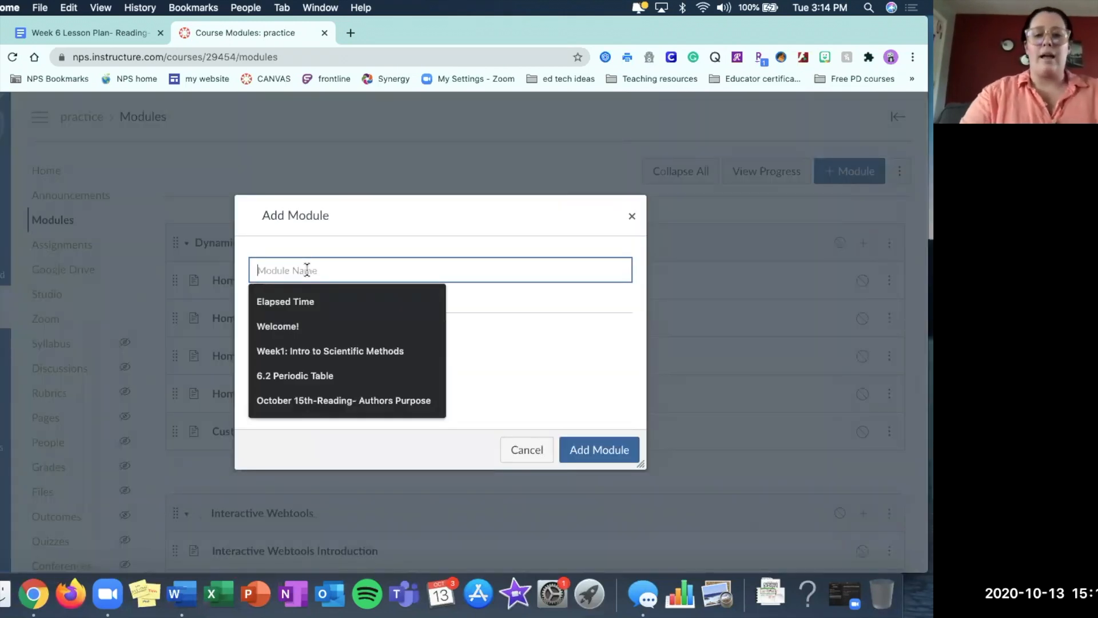
pyautogui.click(317, 408)
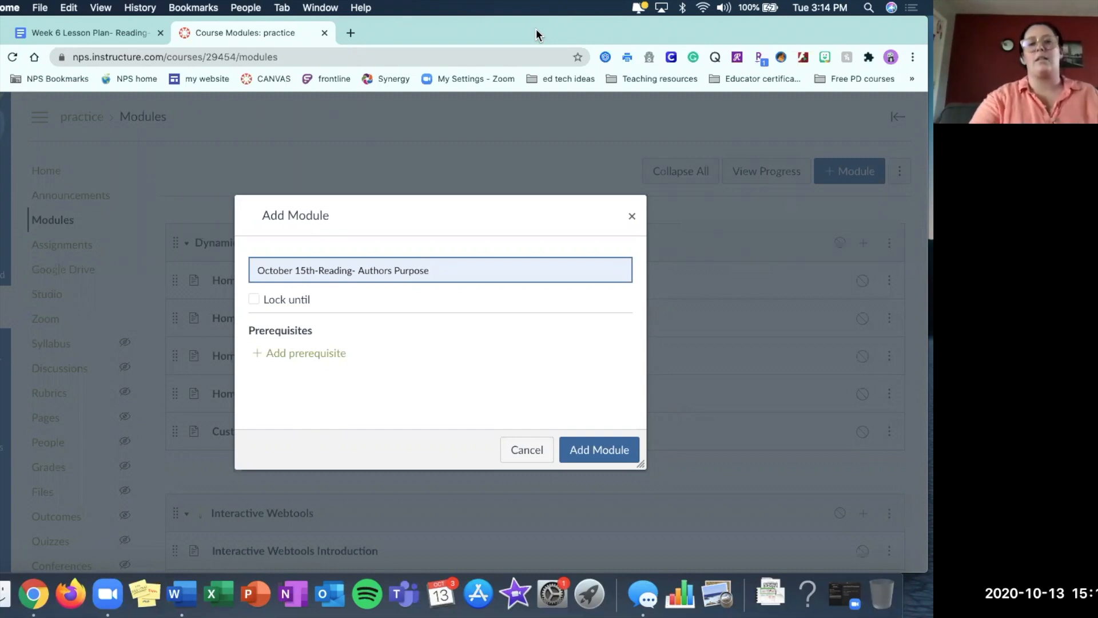
pyautogui.click(600, 449)
# Start a new text header item in the October 15th module and fill in "Start Here -A.Set" as its header.
pyautogui.scroll(-10, 599, 450)
pyautogui.scroll(-10, 601, 450)
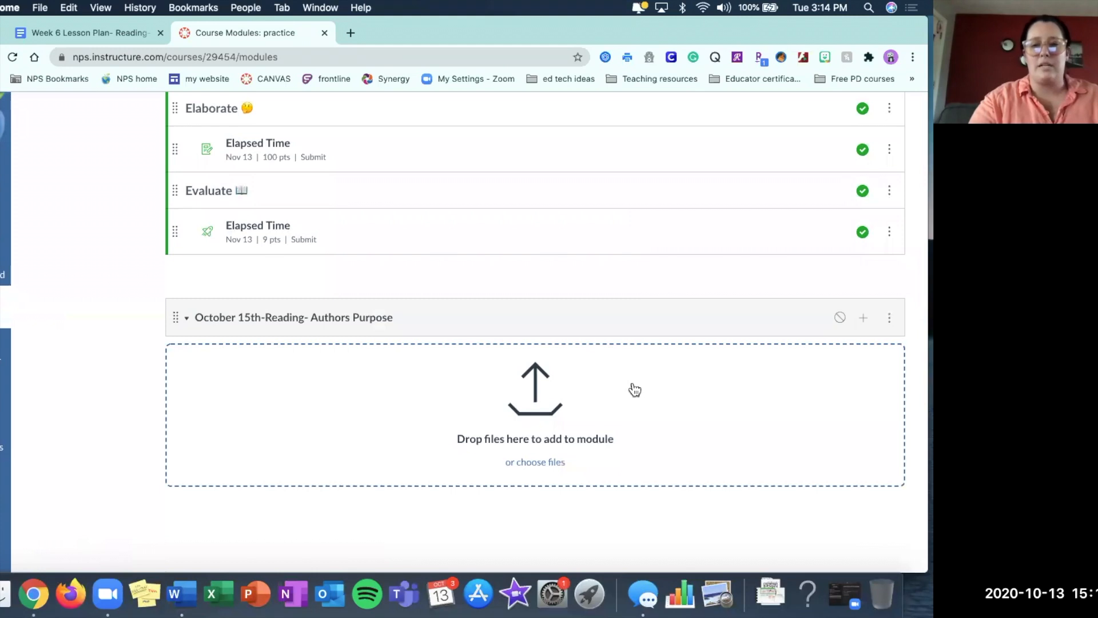
pyautogui.click(865, 323)
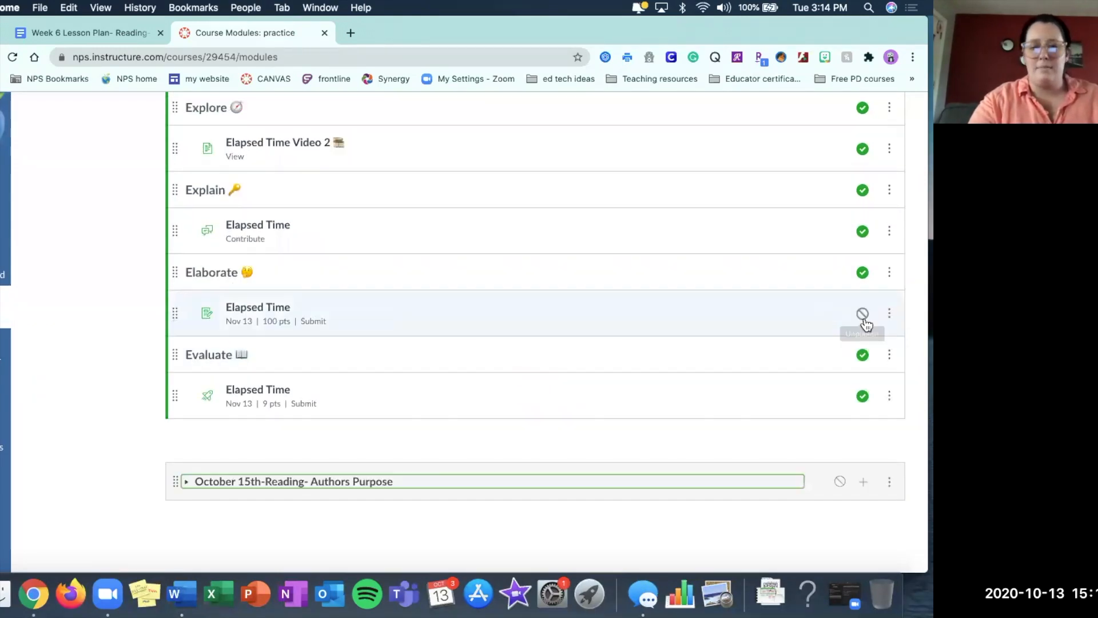
pyautogui.click(866, 490)
pyautogui.scroll(-2, 867, 490)
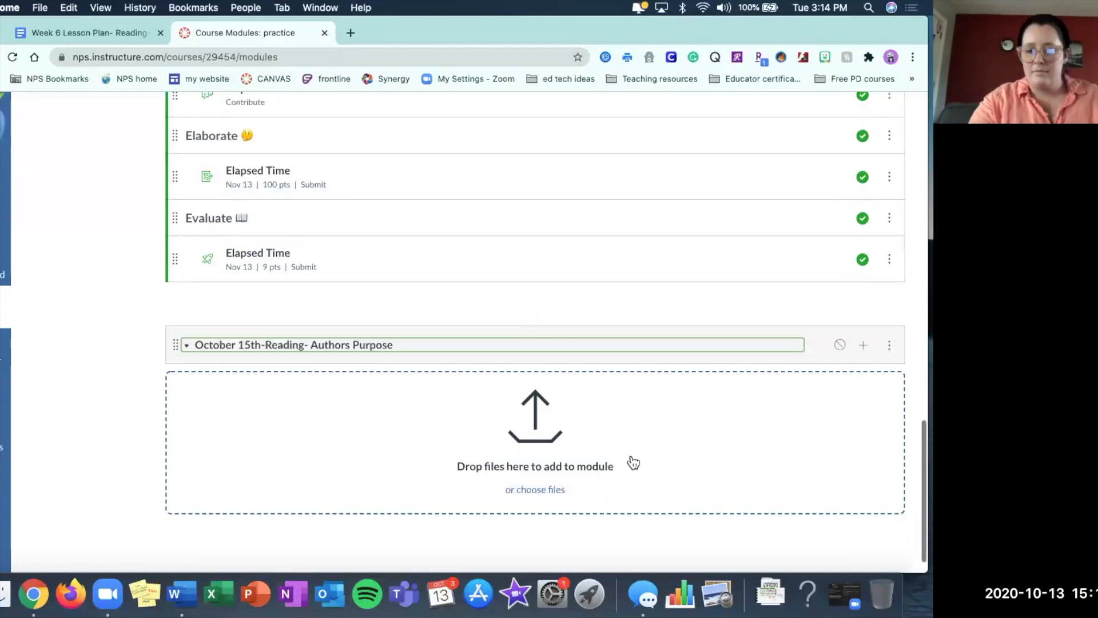
pyautogui.click(864, 347)
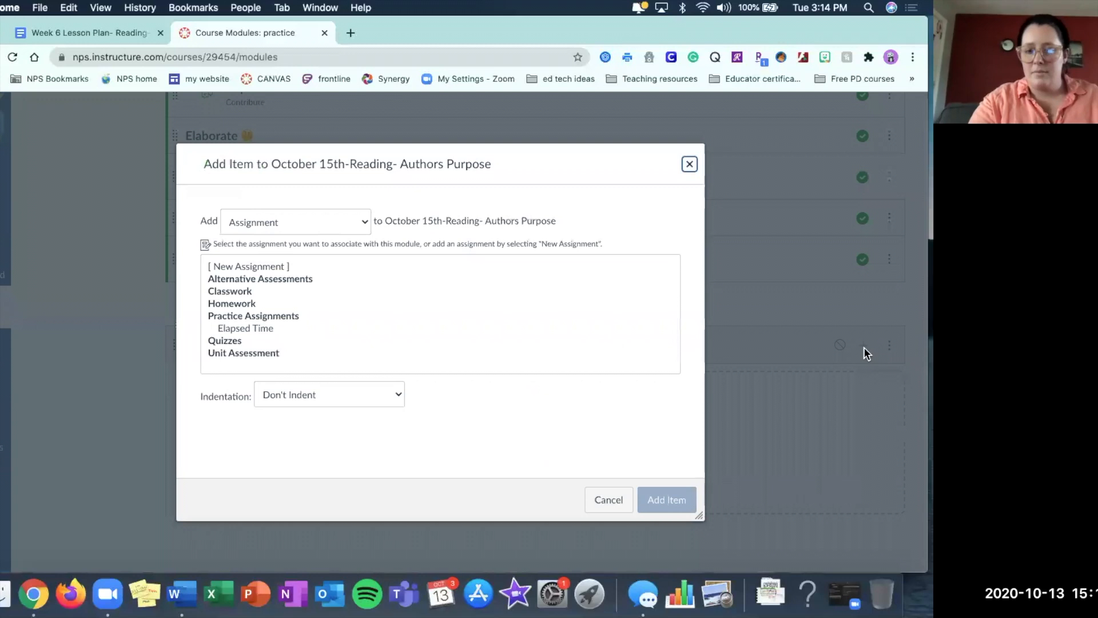
pyautogui.click(318, 219)
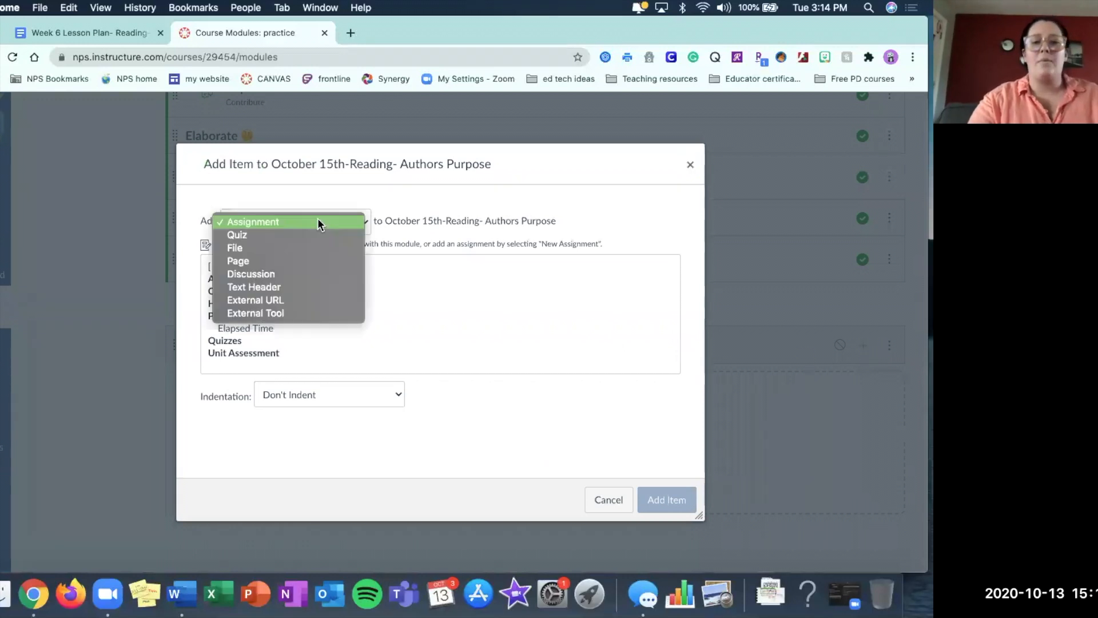
pyautogui.click(262, 288)
pyautogui.click(277, 263)
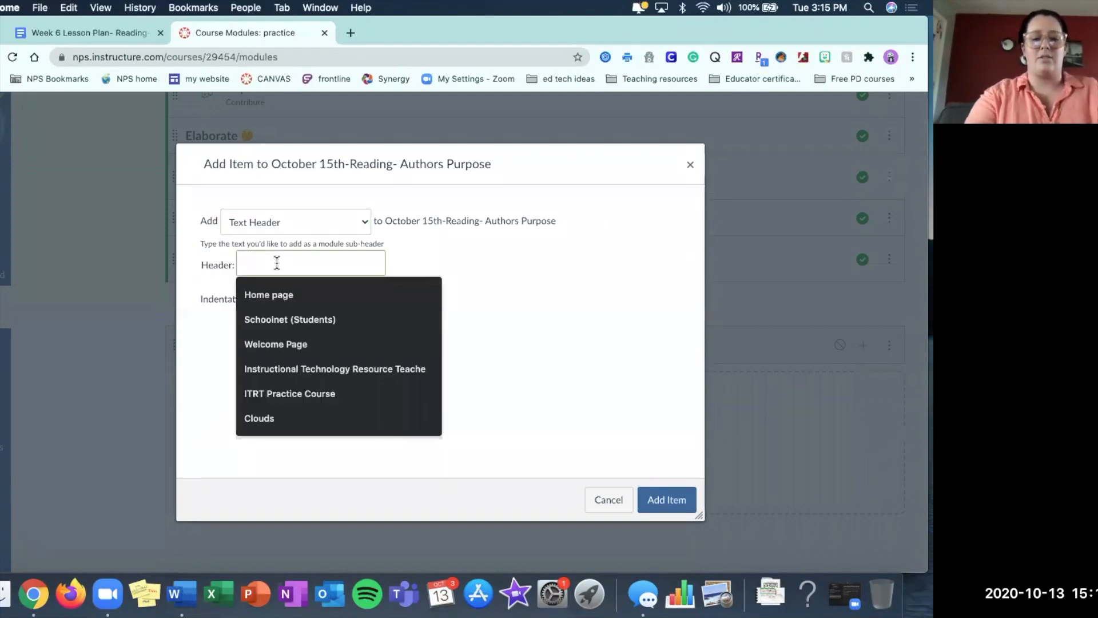
pyautogui.write('Start Here')
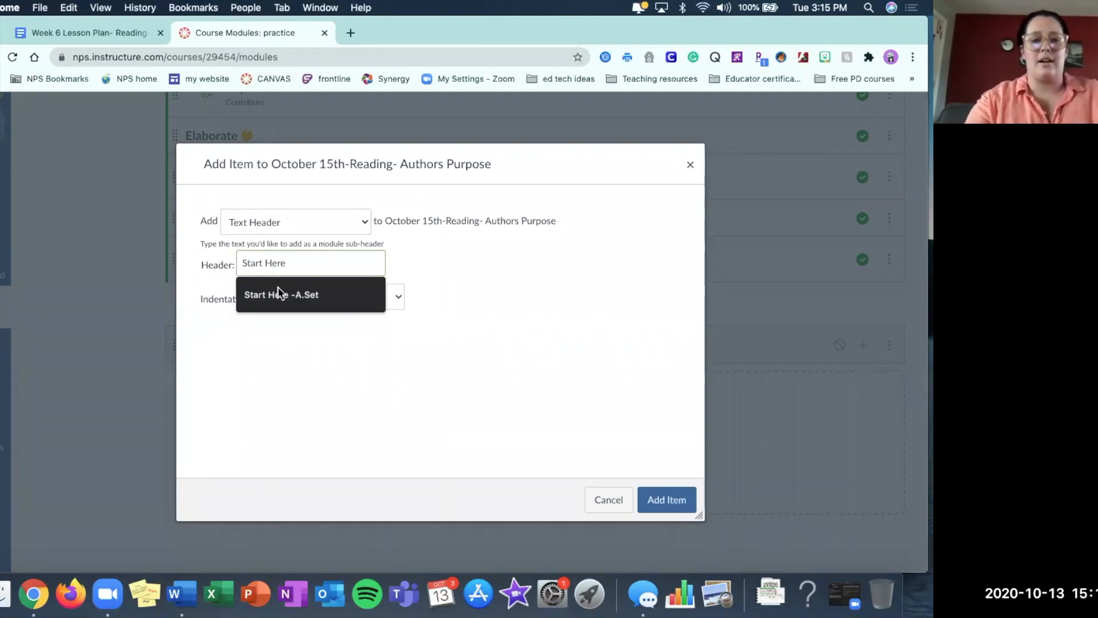
pyautogui.click(277, 288)
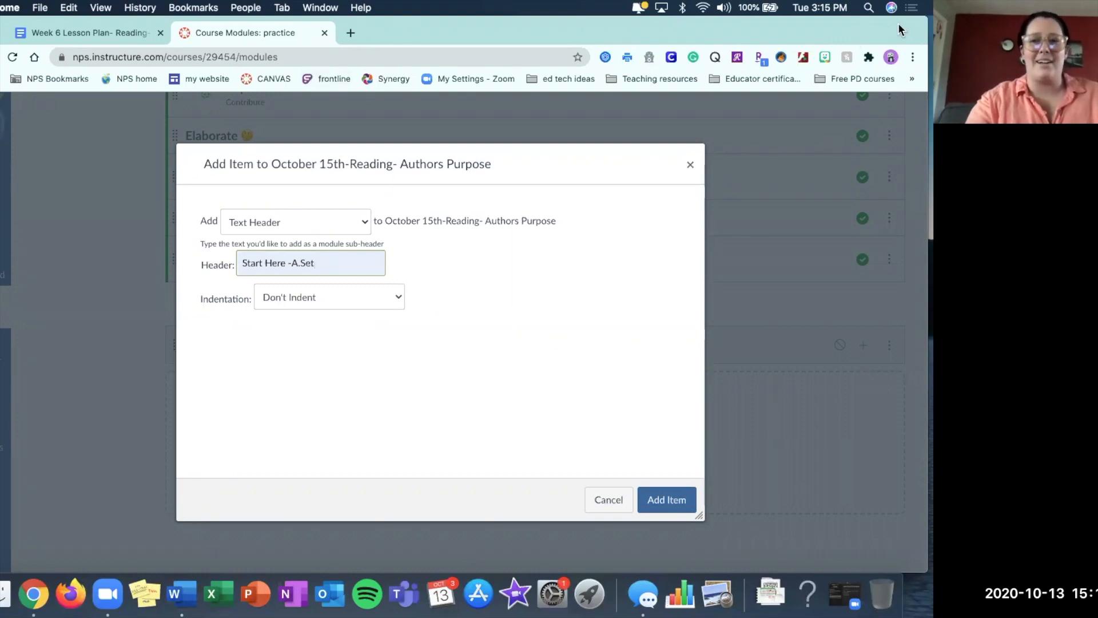
# Open the bookmarked Emojipedia Open Book page from the Teaching resources folder in a new browser tab.
pyautogui.moveTo(905, 19); pyautogui.dragTo(899, 72)
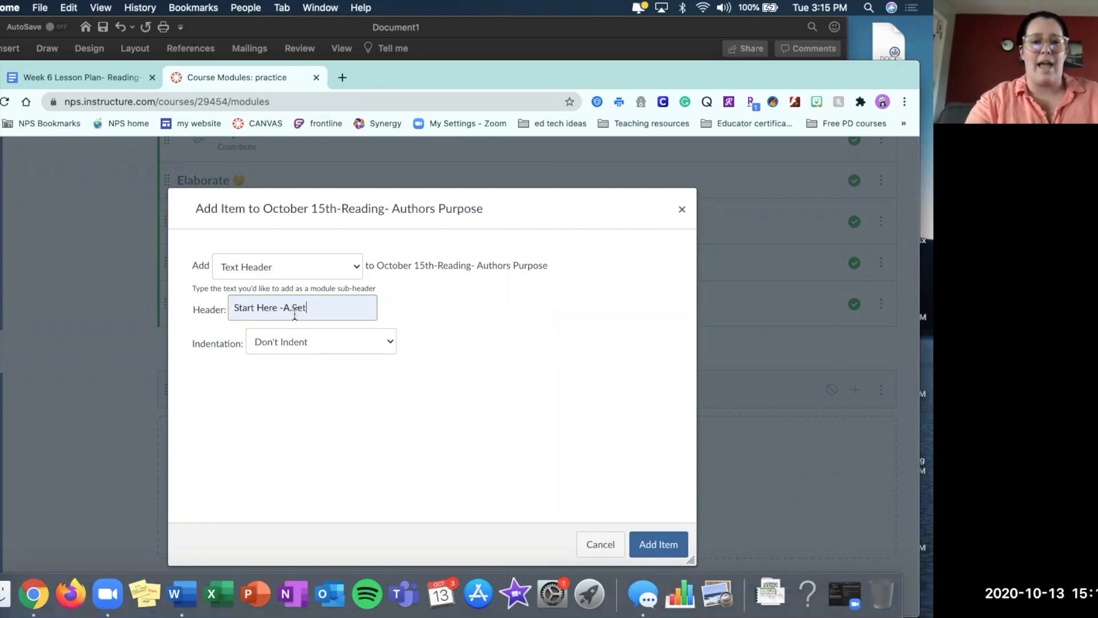
pyautogui.click(343, 77)
pyautogui.click(626, 123)
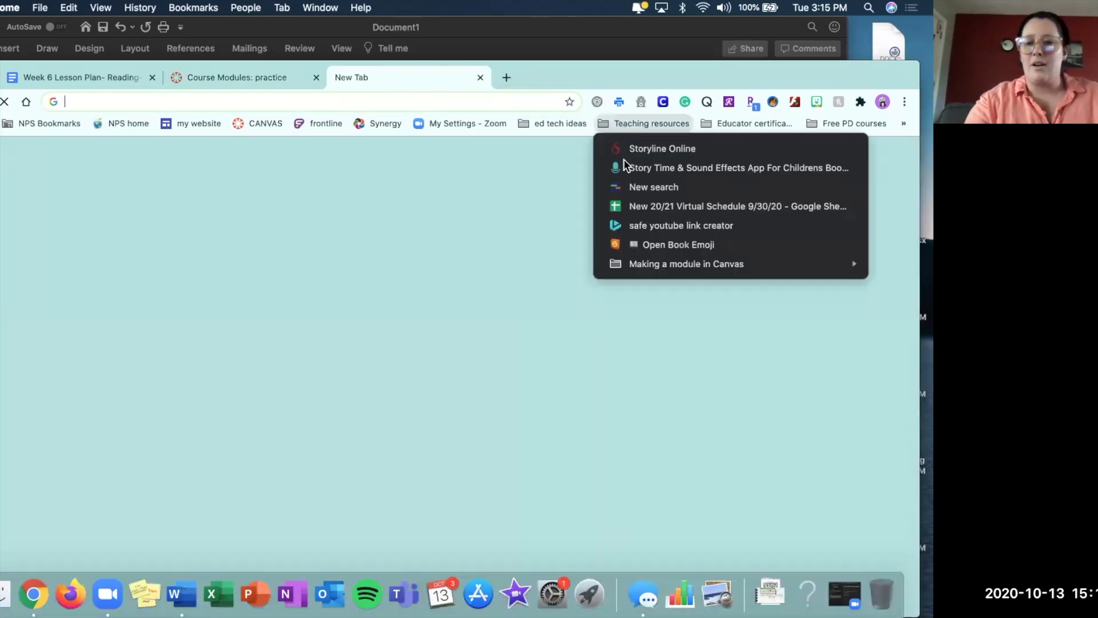
pyautogui.click(643, 244)
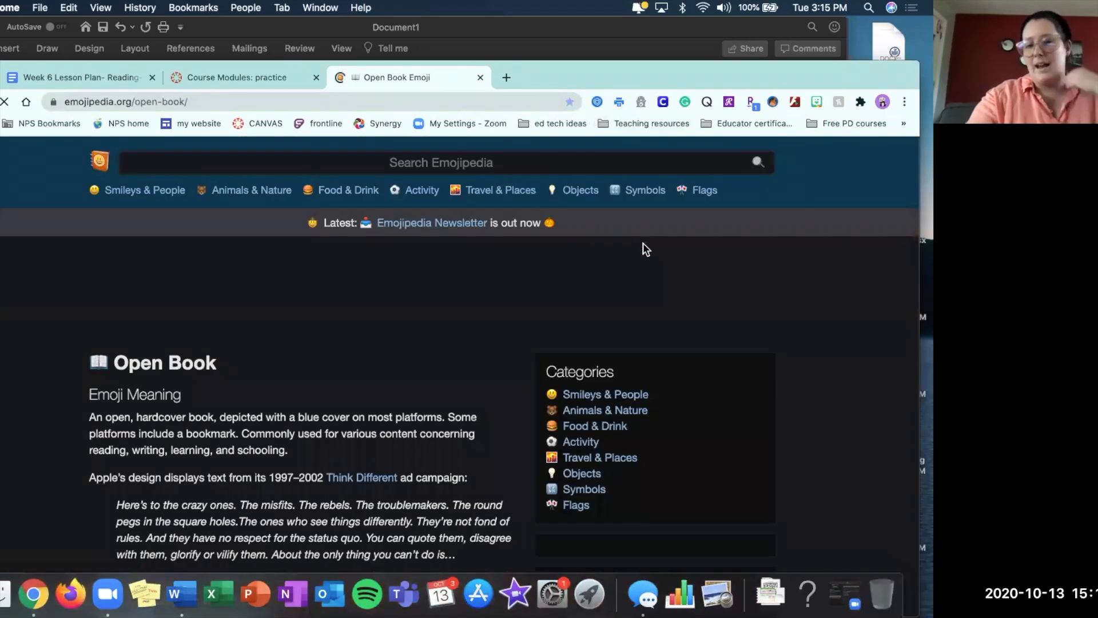
# Search Emojipedia for "start" and open the Chequered Flag emoji's page at its copy-and-paste section.
pyautogui.click(357, 162)
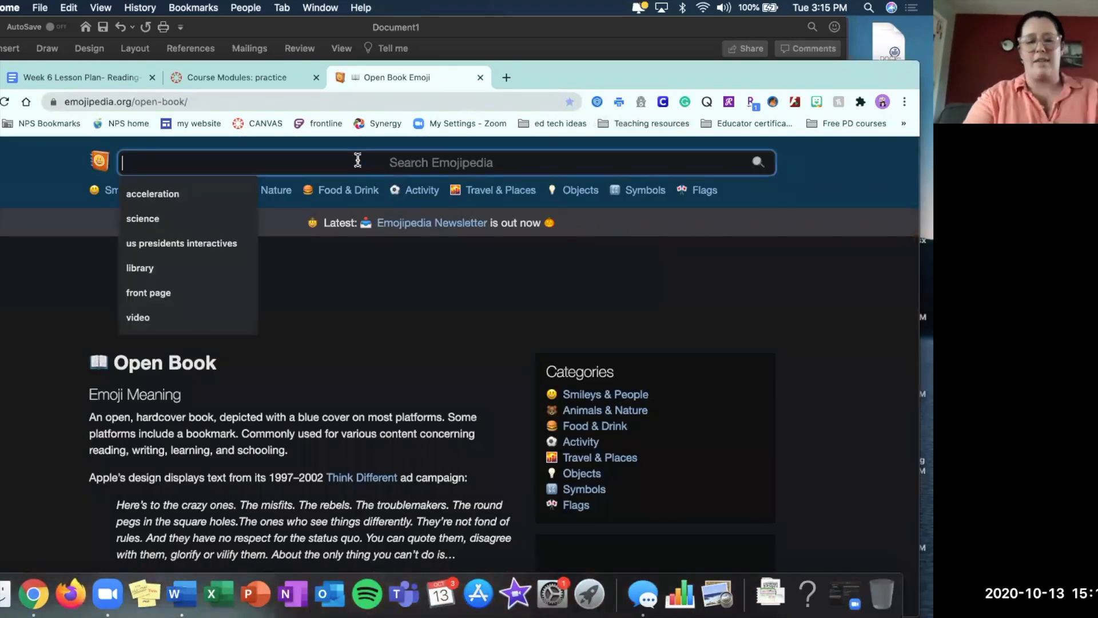
pyautogui.write('start')
pyautogui.press('Return')
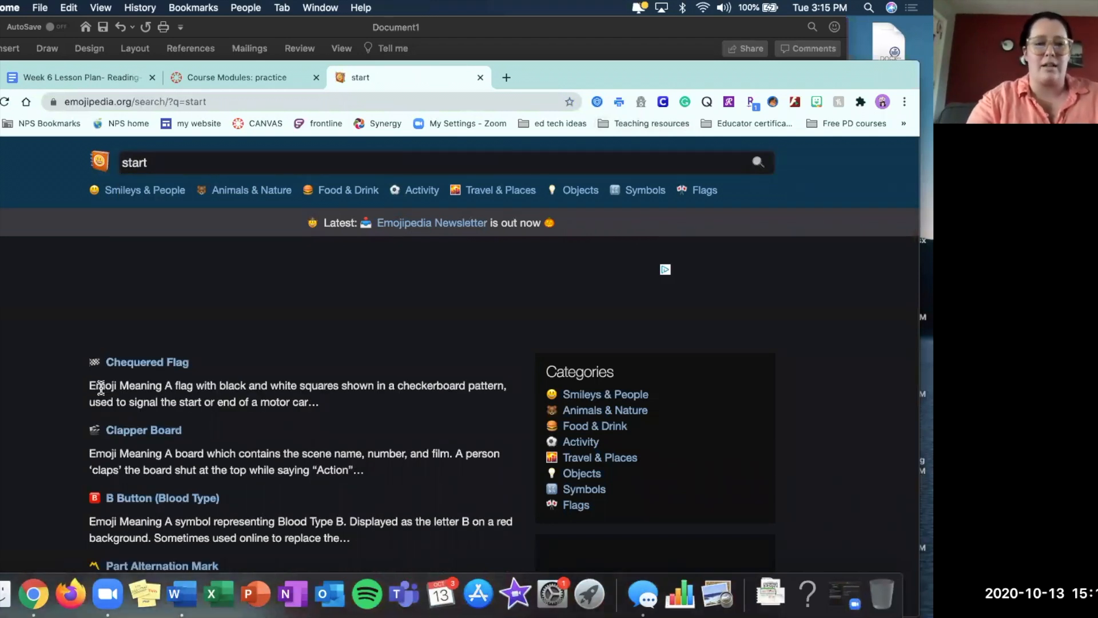
pyautogui.scroll(-1, 101, 384)
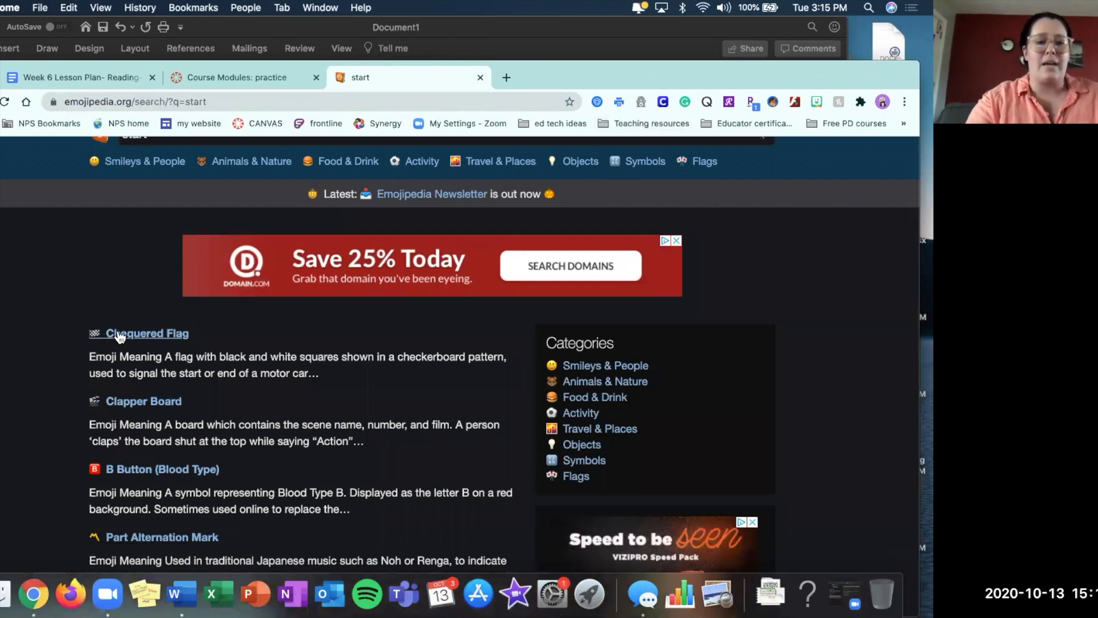
pyautogui.click(119, 336)
pyautogui.scroll(-2, 282, 424)
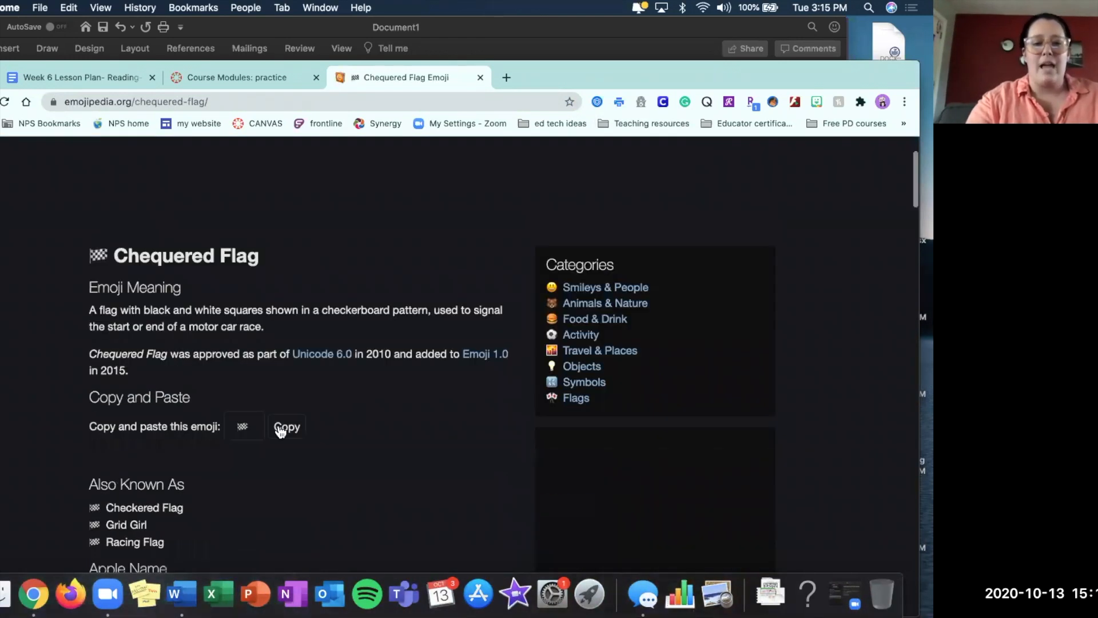
# Copy the Chequered Flag emoji, put it at the end of the header text as "Start Here -A. Set 🏁", and add the header item.
pyautogui.click(290, 429)
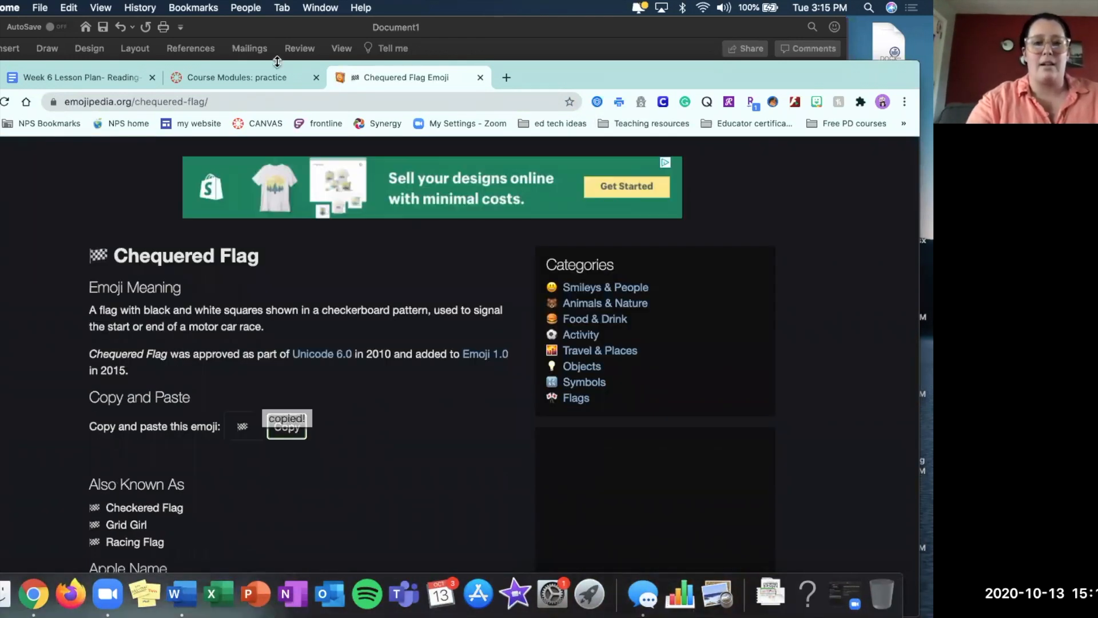
pyautogui.click(267, 78)
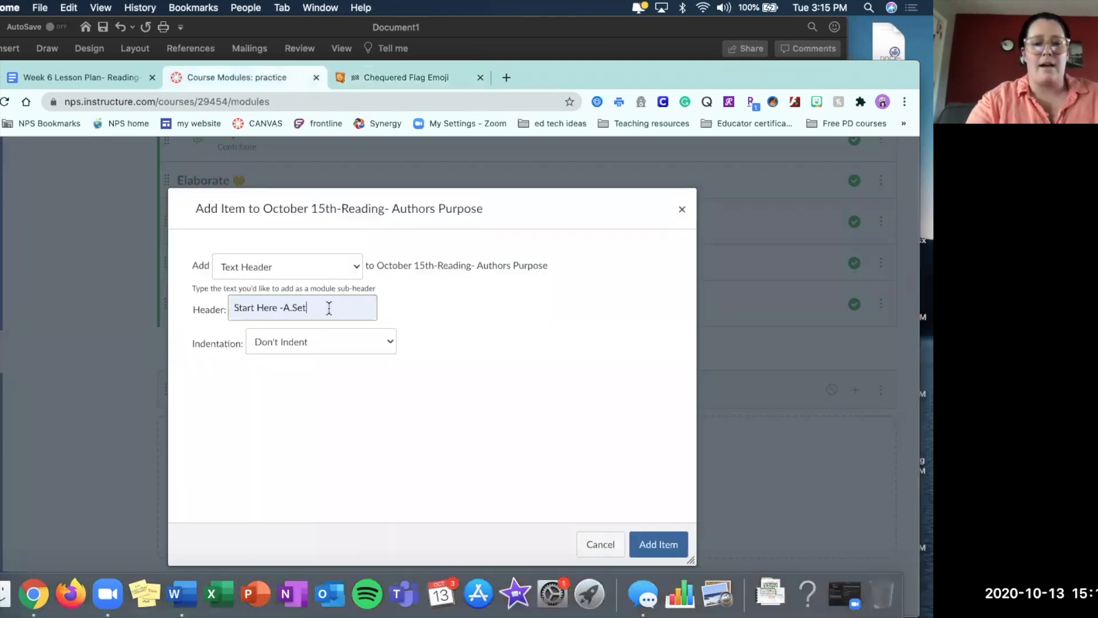
pyautogui.rightClick(328, 308)
pyautogui.click(346, 410)
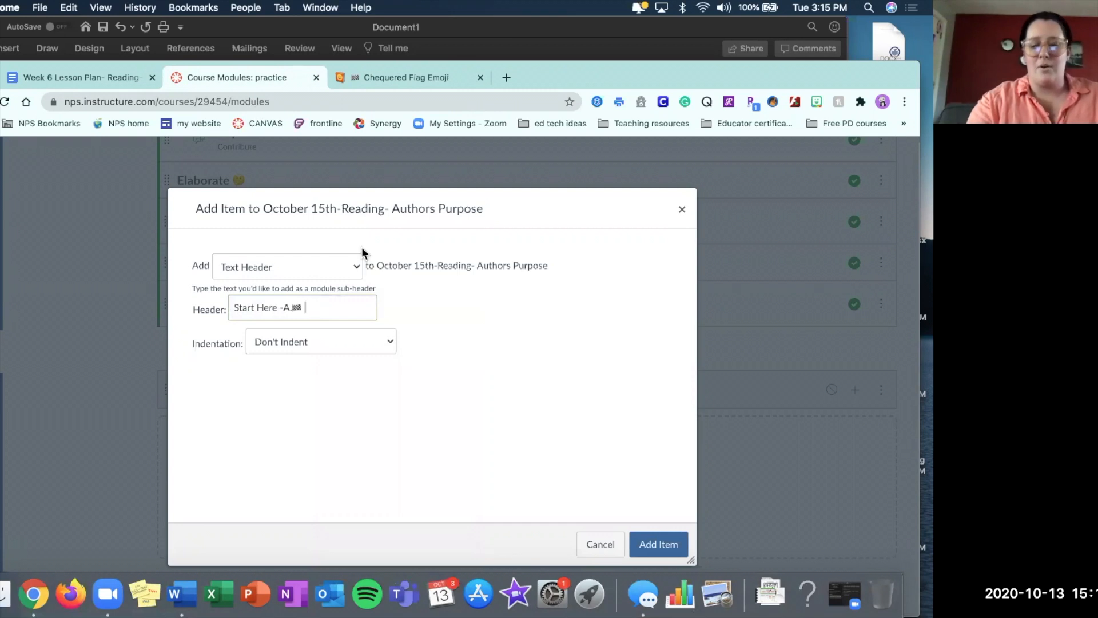
pyautogui.write('Set')
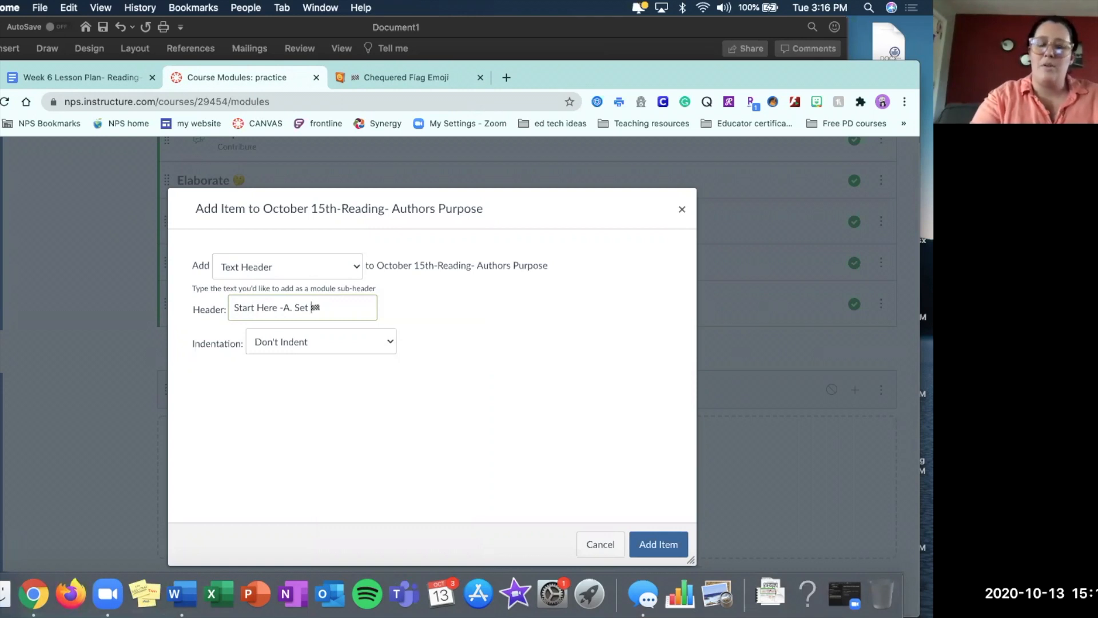
pyautogui.click(658, 544)
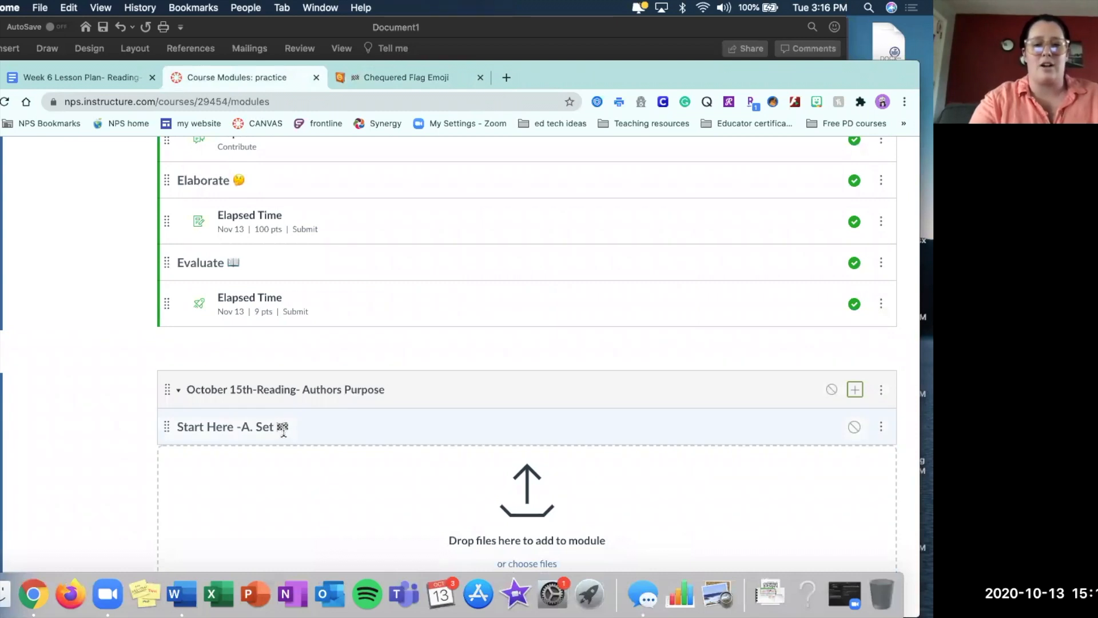
# Start another item in the October 15th-Reading- Authors Purpose module as a Page, choosing to create a new page.
pyautogui.scroll(-2, 123, 412)
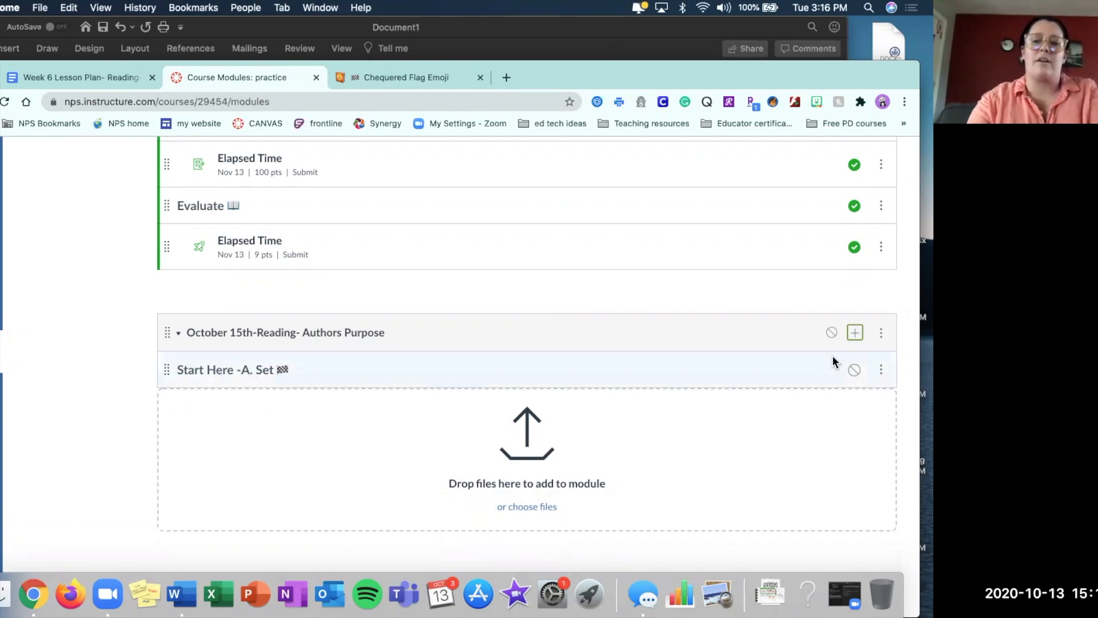
pyautogui.click(855, 334)
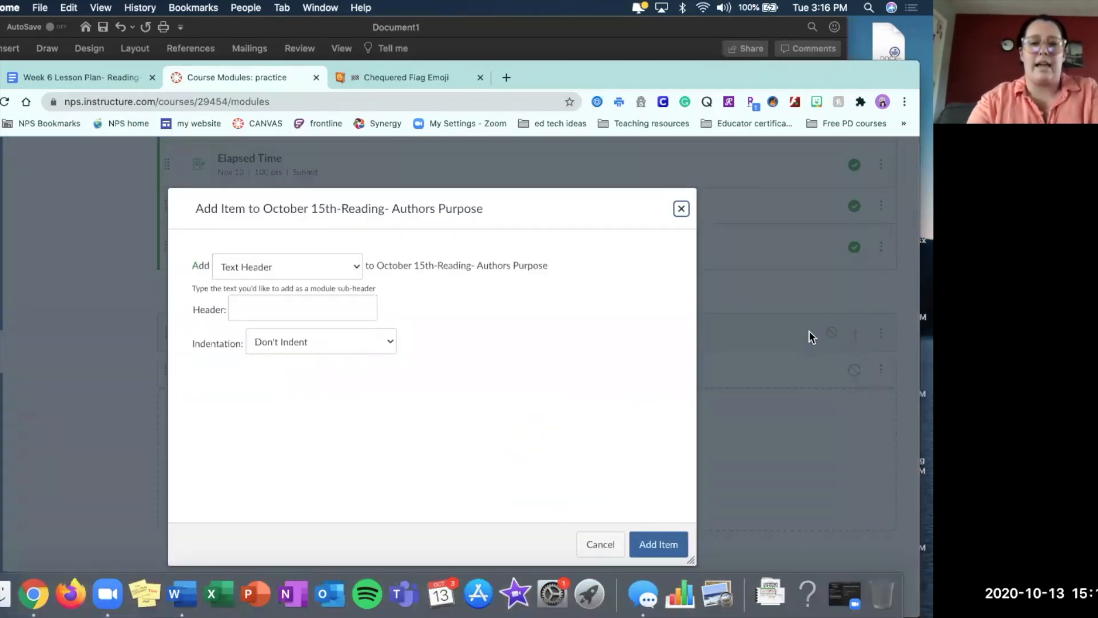
pyautogui.click(358, 266)
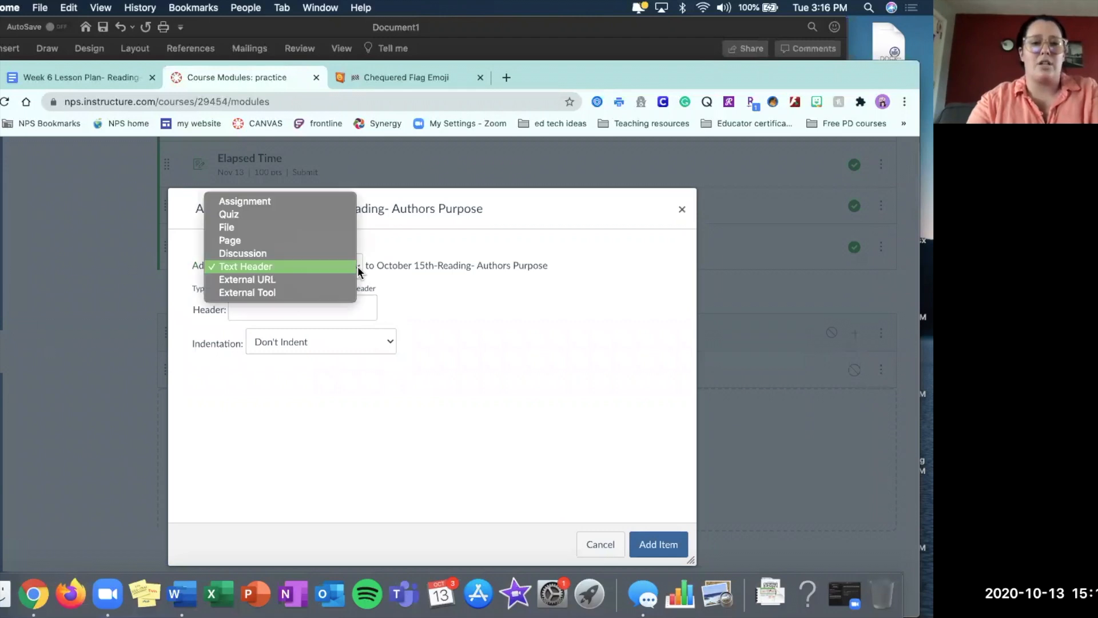
pyautogui.click(272, 241)
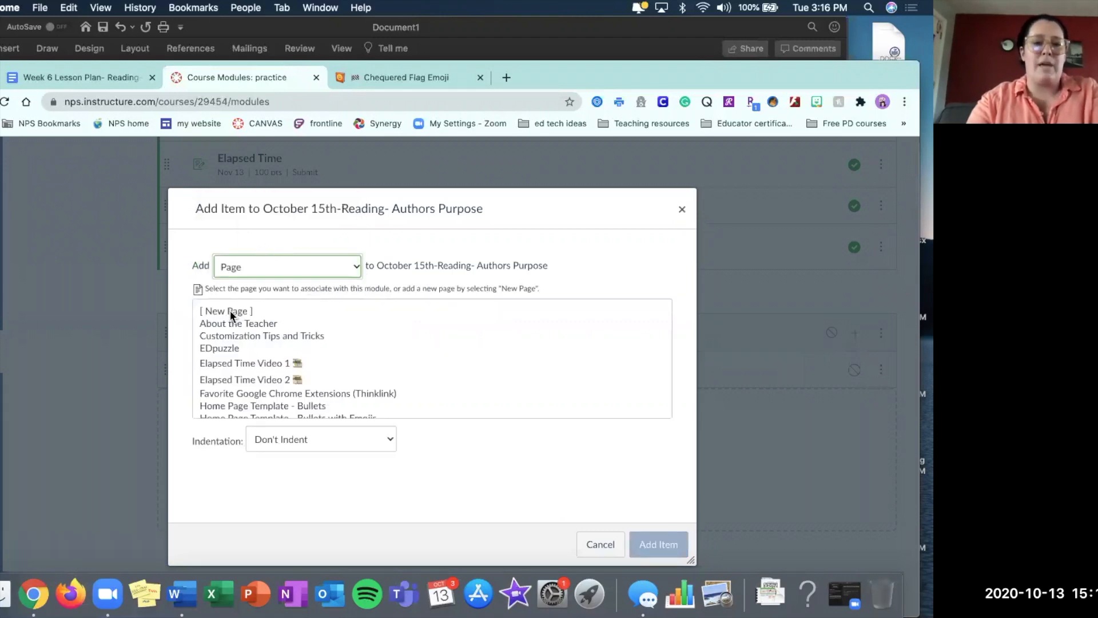
pyautogui.click(224, 314)
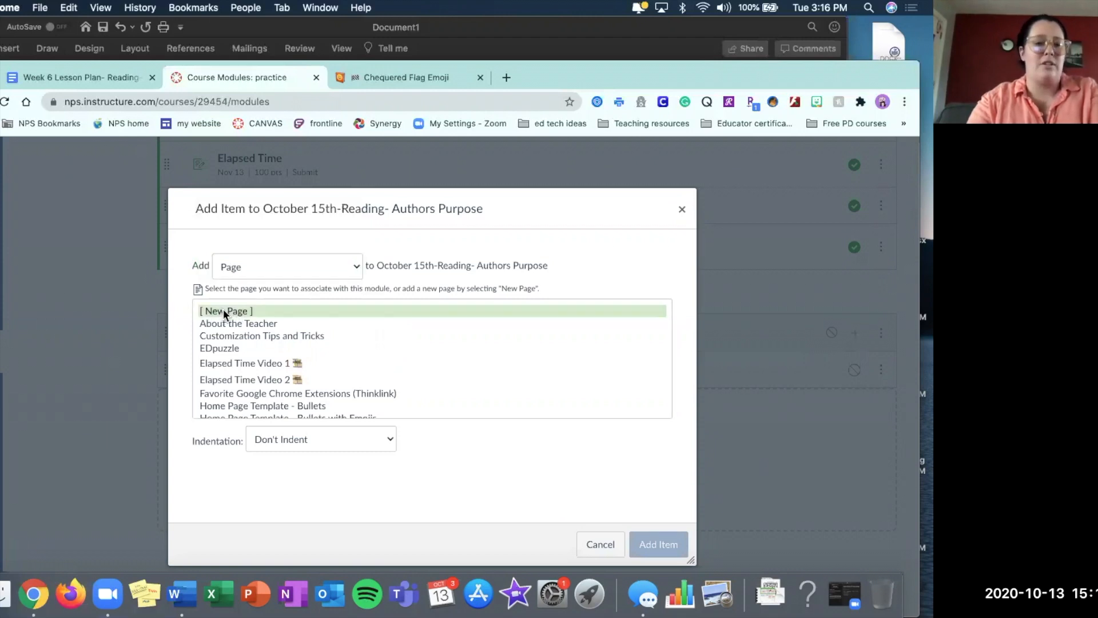
pyautogui.scroll(-5, 235, 396)
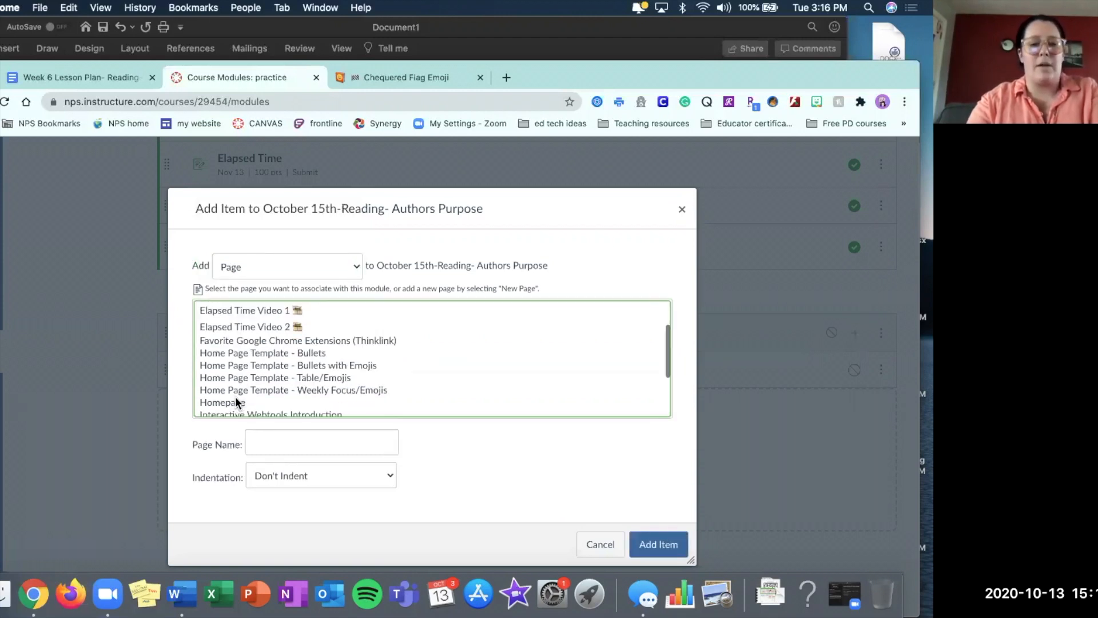
pyautogui.scroll(2, 236, 396)
pyautogui.scroll(3, 235, 396)
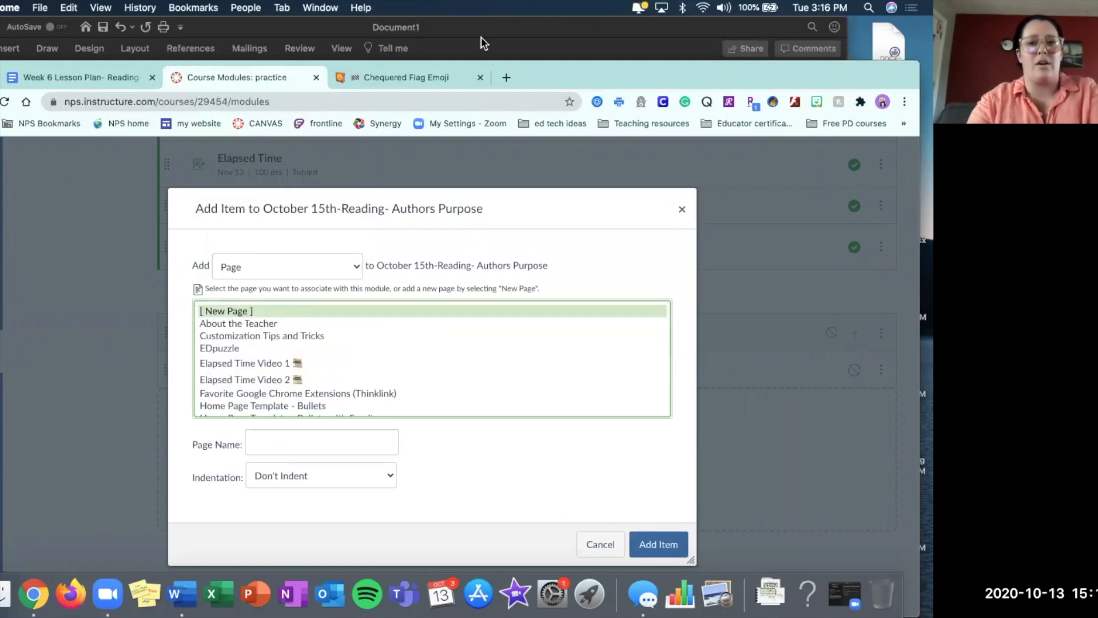
# Enter "Authors Purpose Video" as the new page's name.
pyautogui.click(278, 443)
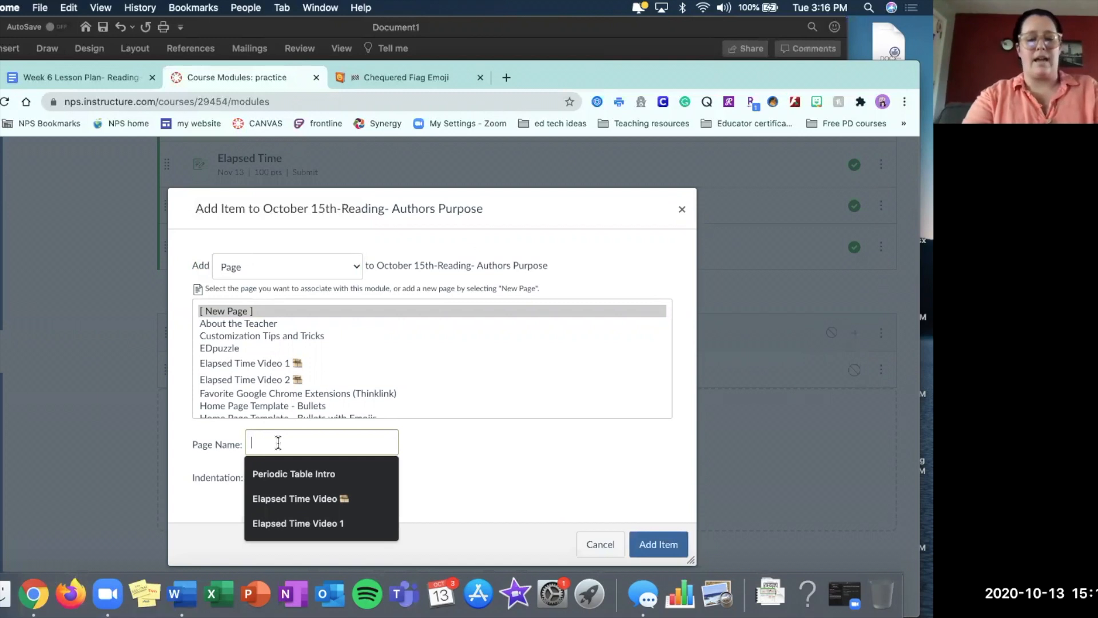
pyautogui.write('At')
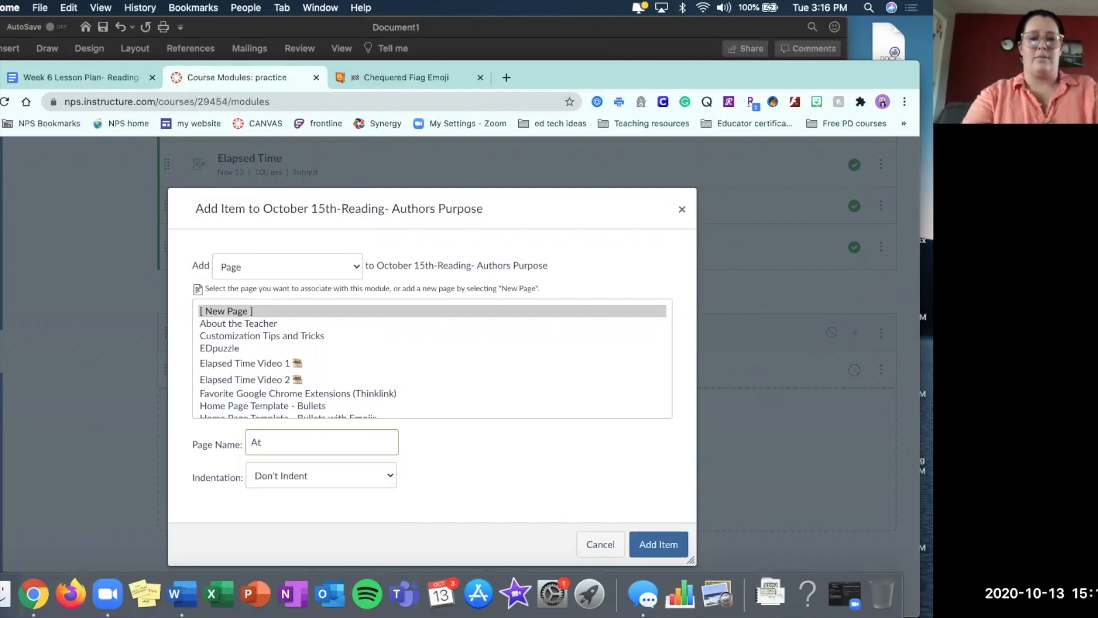
pyautogui.write('Vide')
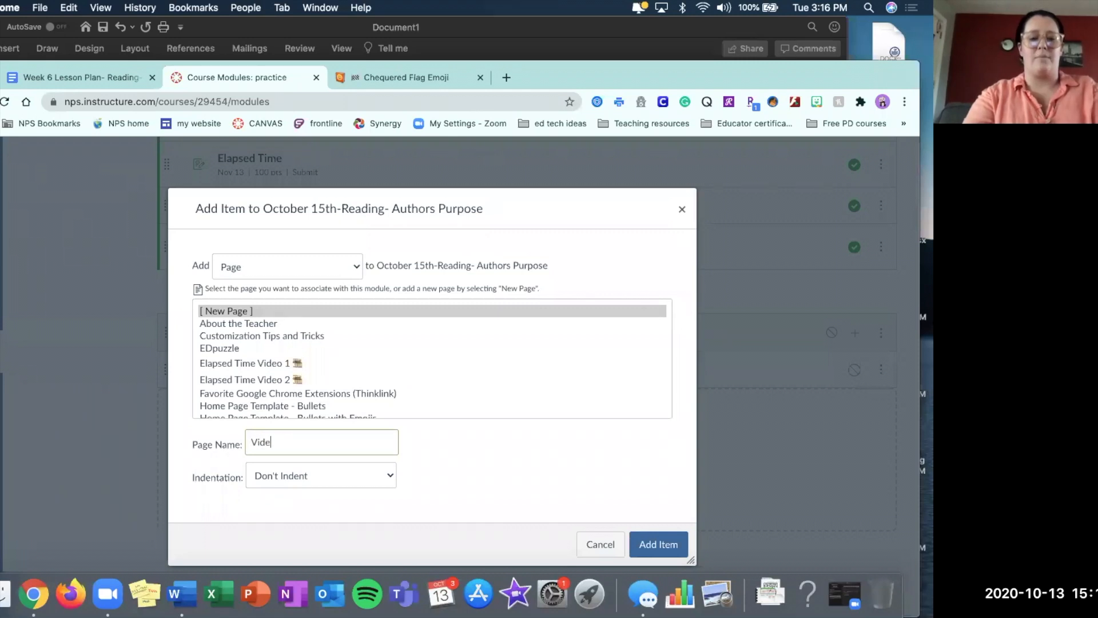
pyautogui.press('BackSpace')
pyautogui.press('BackSpace')
pyautogui.press('BackSpace')
pyautogui.write('Auth')
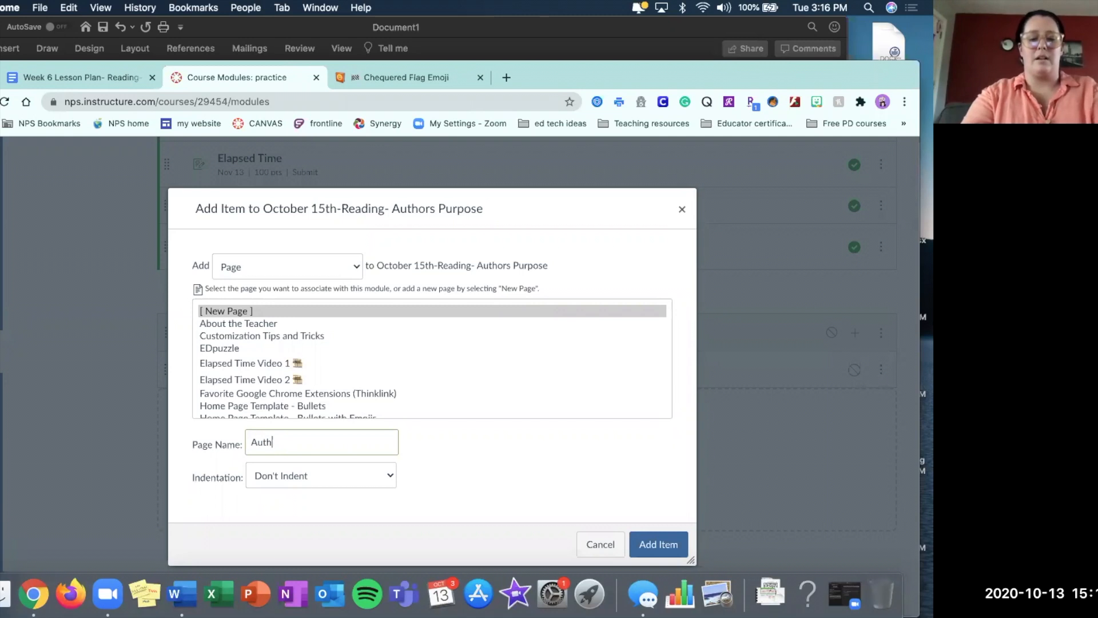
pyautogui.write('ors Purpo')
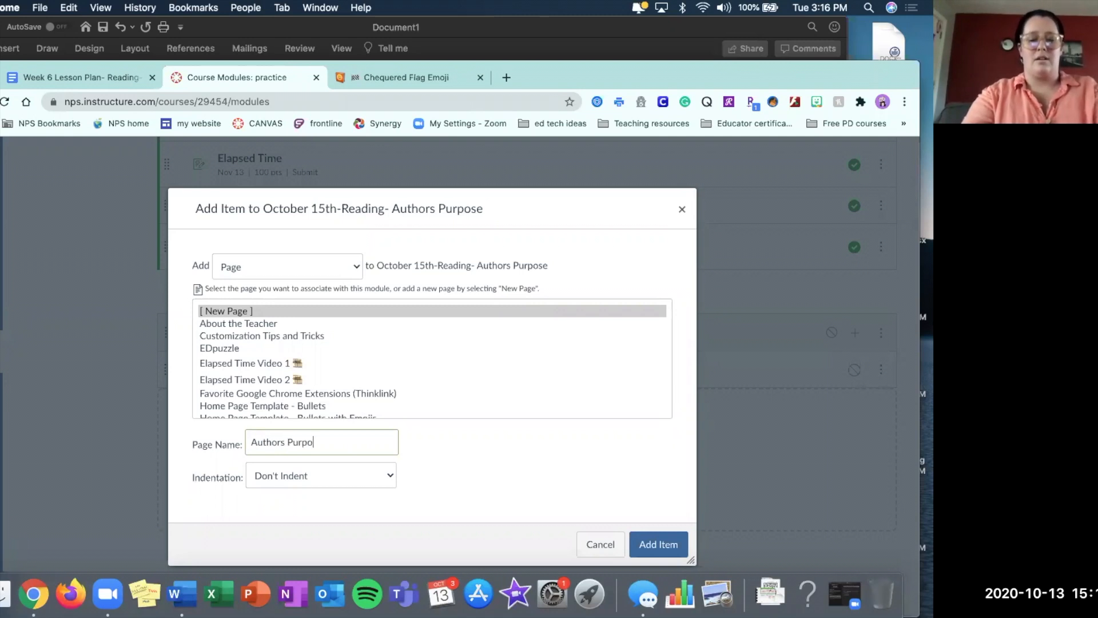
pyautogui.write('se Video')
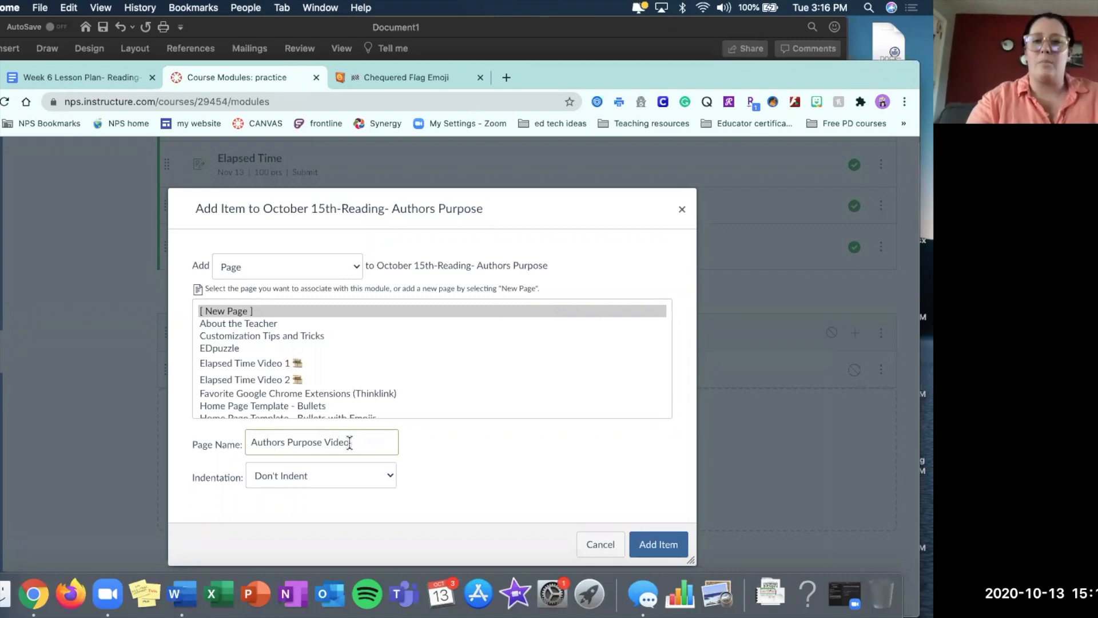
# Search Emojipedia for "video" and copy the Video Camera emoji.
pyautogui.click(447, 80)
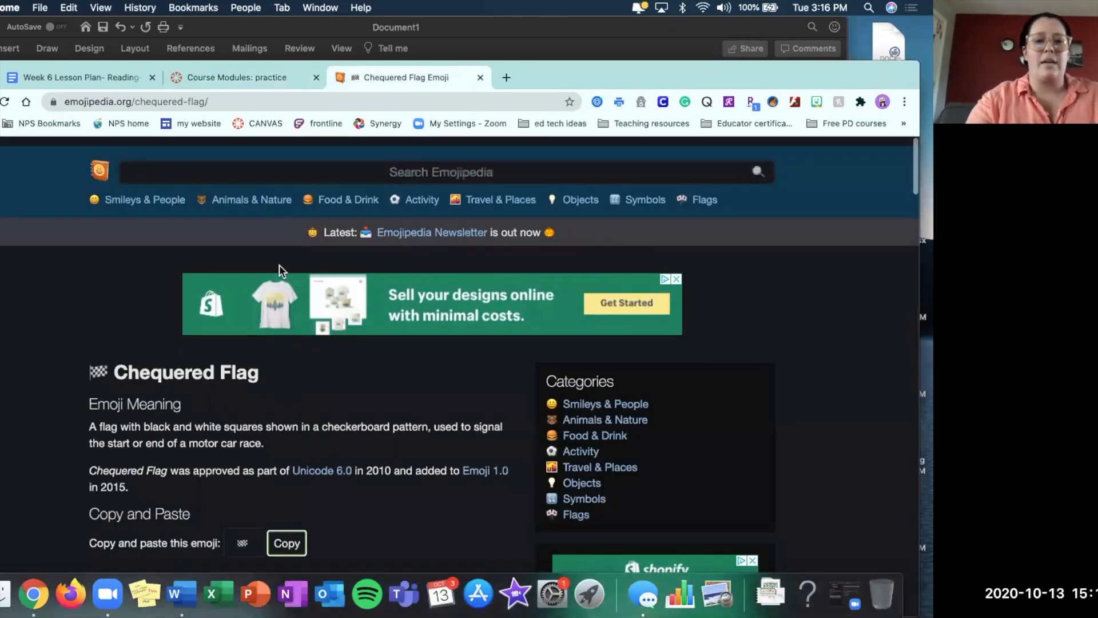
pyautogui.click(285, 163)
pyautogui.write('video')
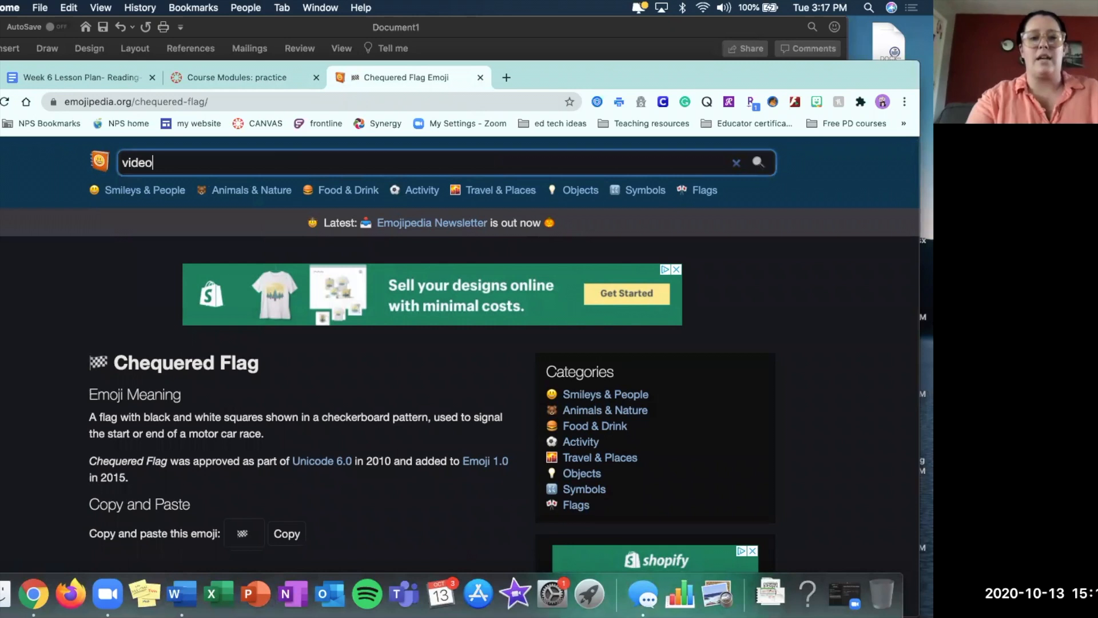
pyautogui.press('Return')
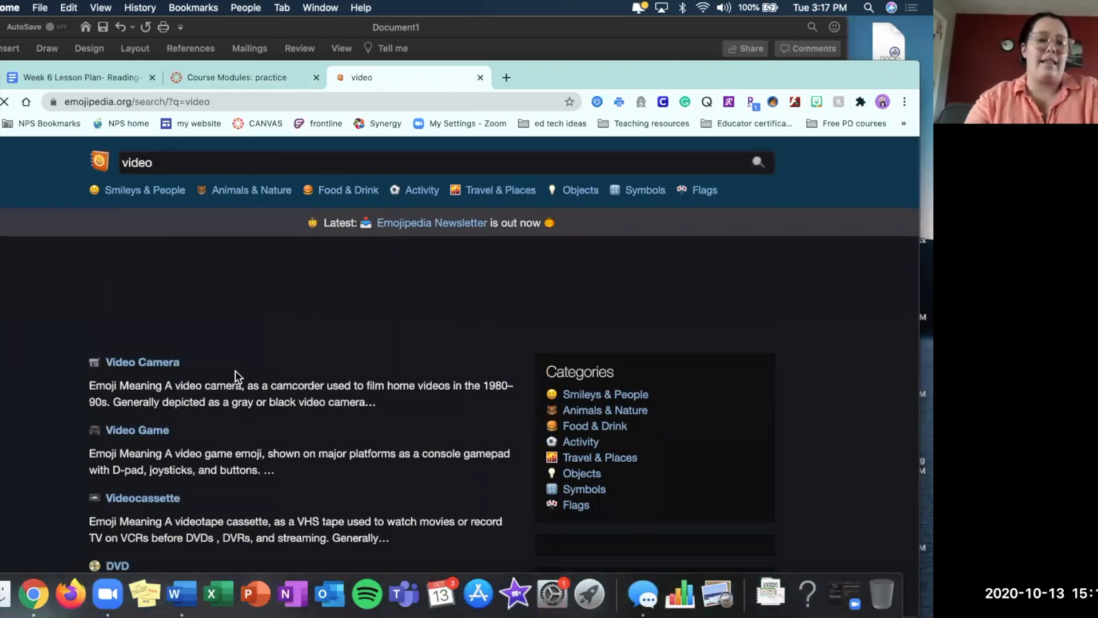
pyautogui.click(147, 362)
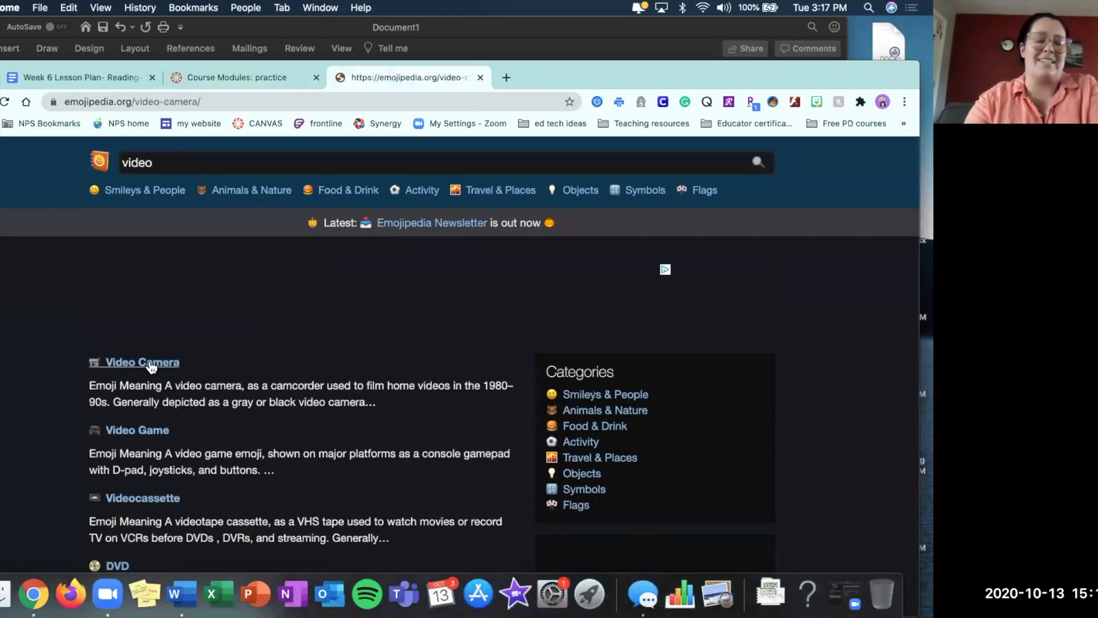
pyautogui.scroll(-10, 277, 408)
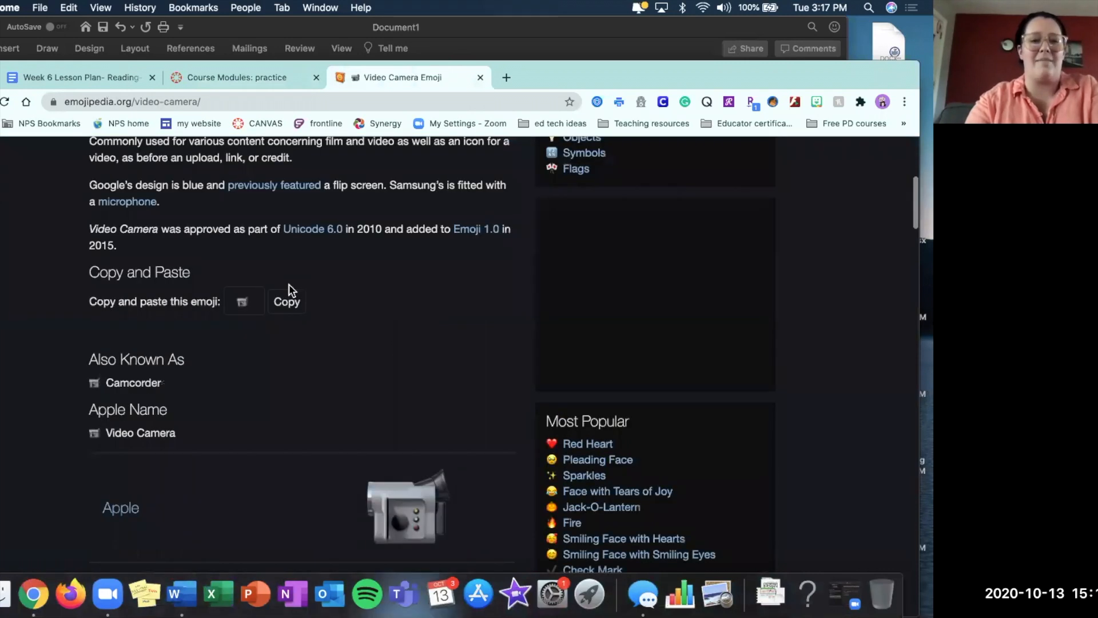
pyautogui.click(287, 301)
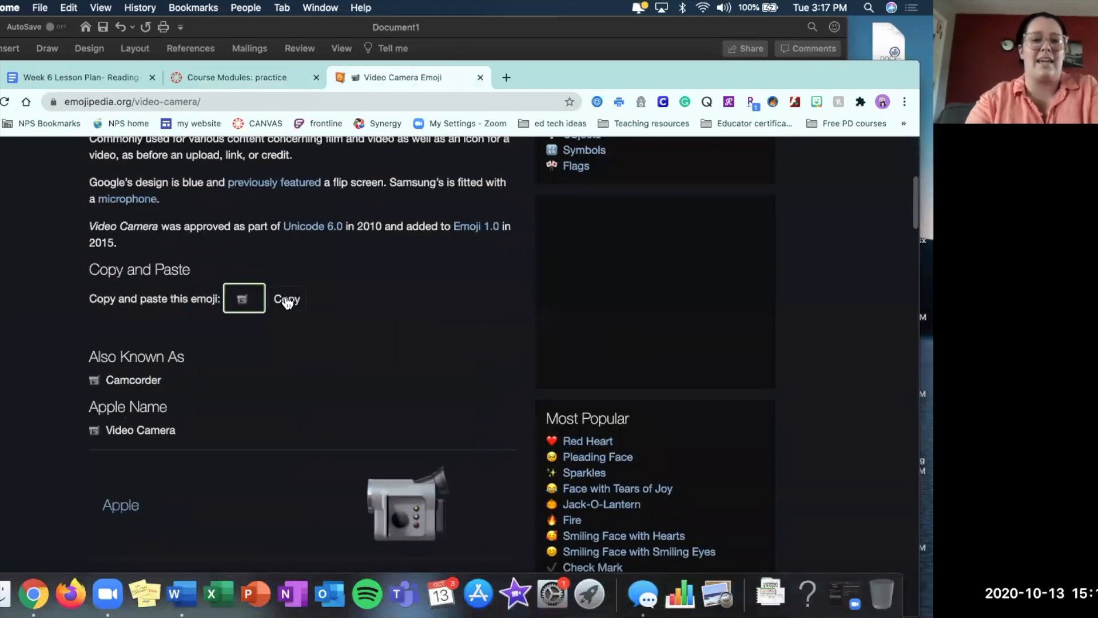
# Append the copied Video Camera emoji to the page name in Canvas and add the page to the module.
pyautogui.click(277, 83)
pyautogui.press('super+v')
pyautogui.click(657, 545)
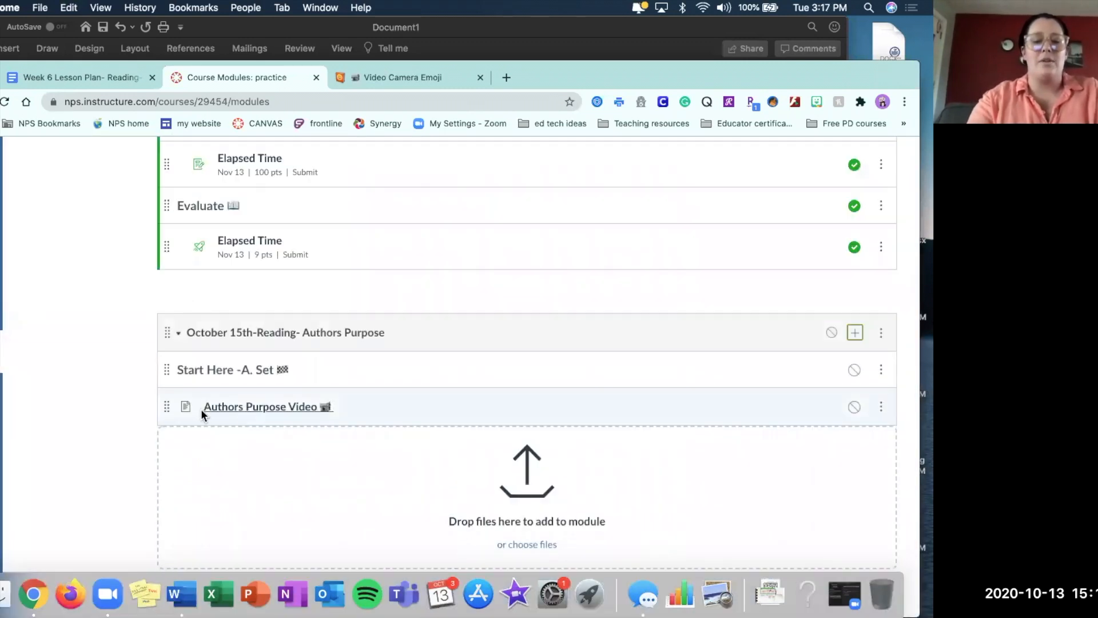
# Open the Authors Purpose Video page for editing, and copy the TSW objective and SOL 4.6c lines from the Word document.
pyautogui.click(279, 408)
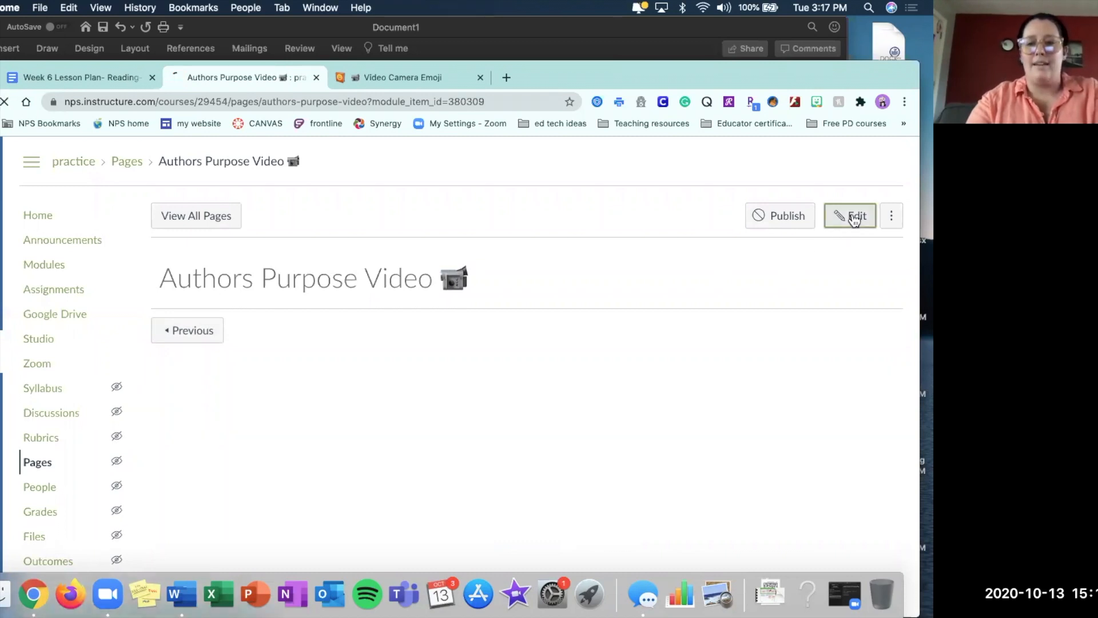
pyautogui.click(854, 218)
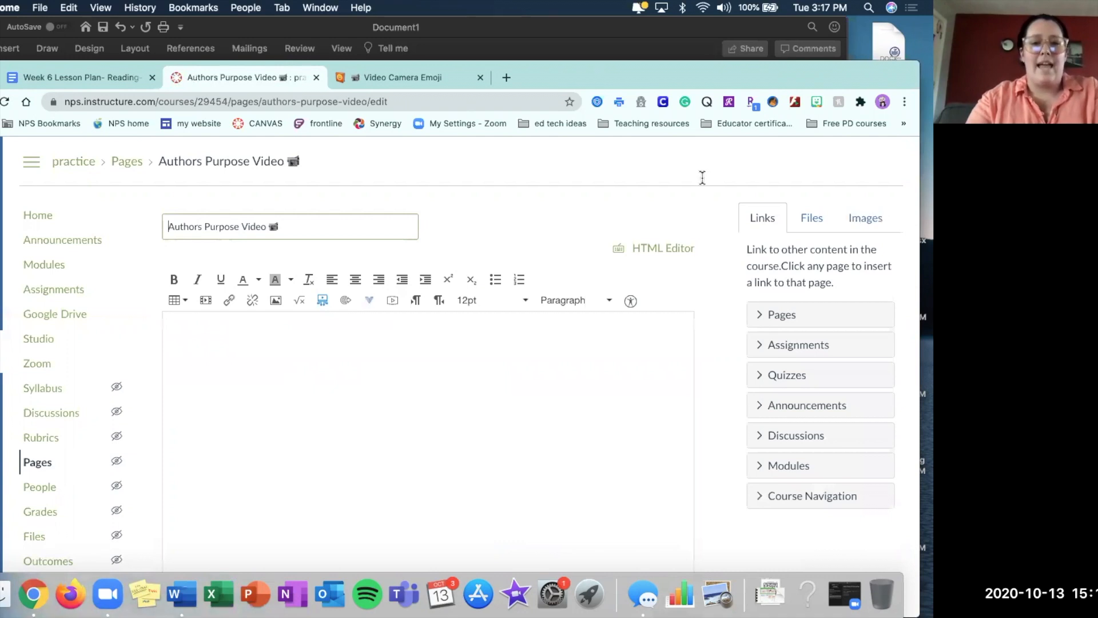
pyautogui.click(182, 595)
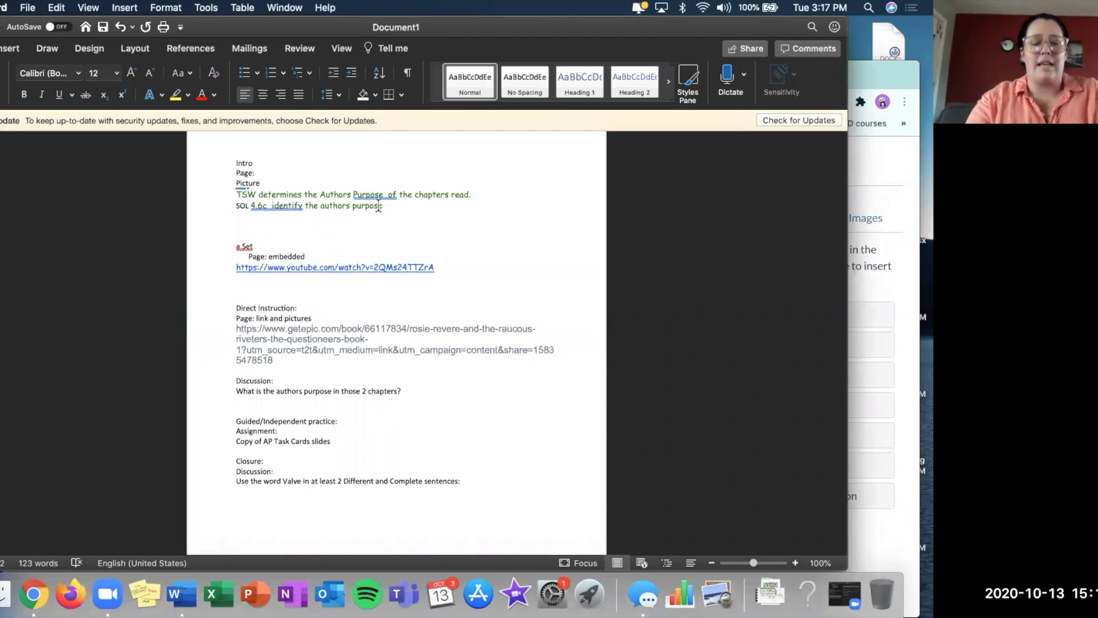
pyautogui.moveTo(387, 206); pyautogui.dragTo(236, 197)
pyautogui.press('super+c')
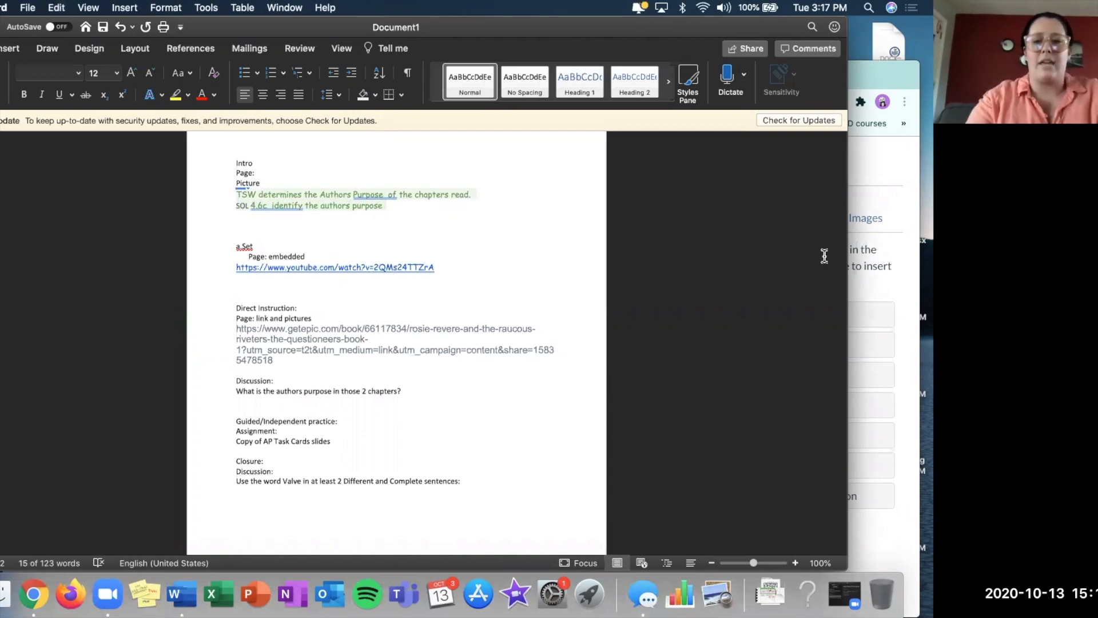
# In the Canvas page body, add a Header 3 line "The purpose of this activity is:" and paste the copied objective and SOL lines below it.
pyautogui.click(859, 302)
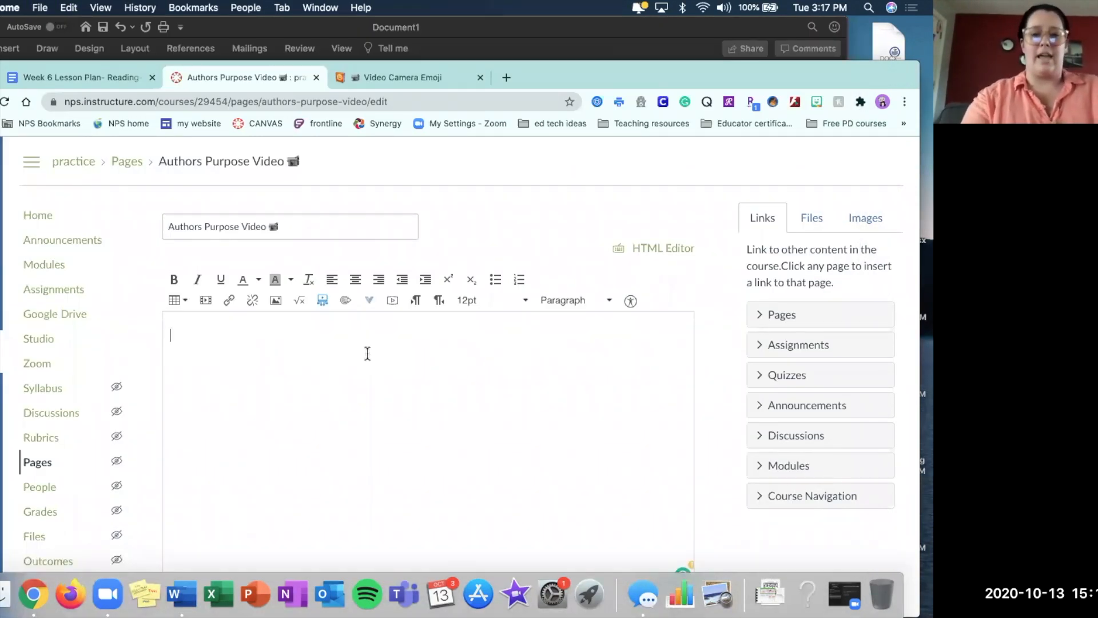
pyautogui.click(595, 301)
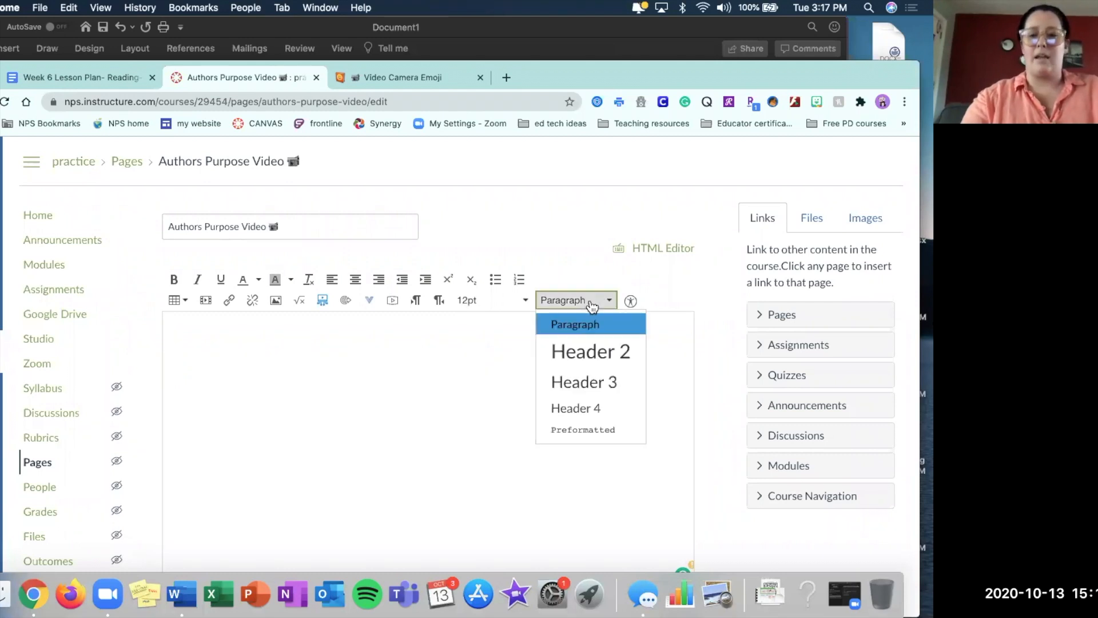
pyautogui.click(582, 381)
pyautogui.write('The purpose of yo')
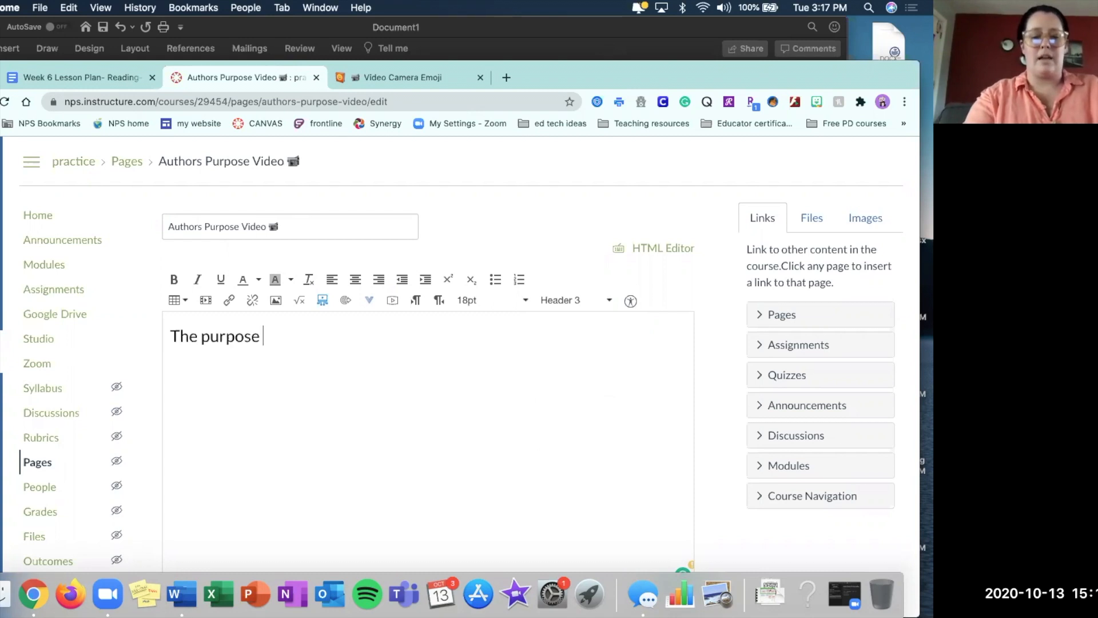
pyautogui.press('BackSpace')
pyautogui.press('BackSpace')
pyautogui.write('this')
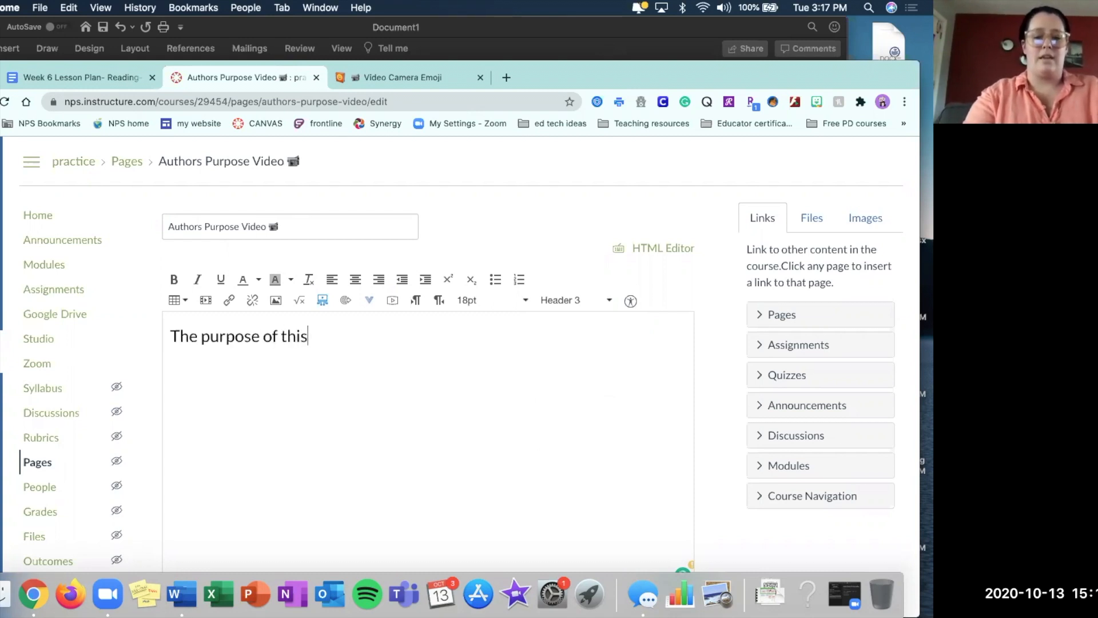
pyautogui.write(' activity is:')
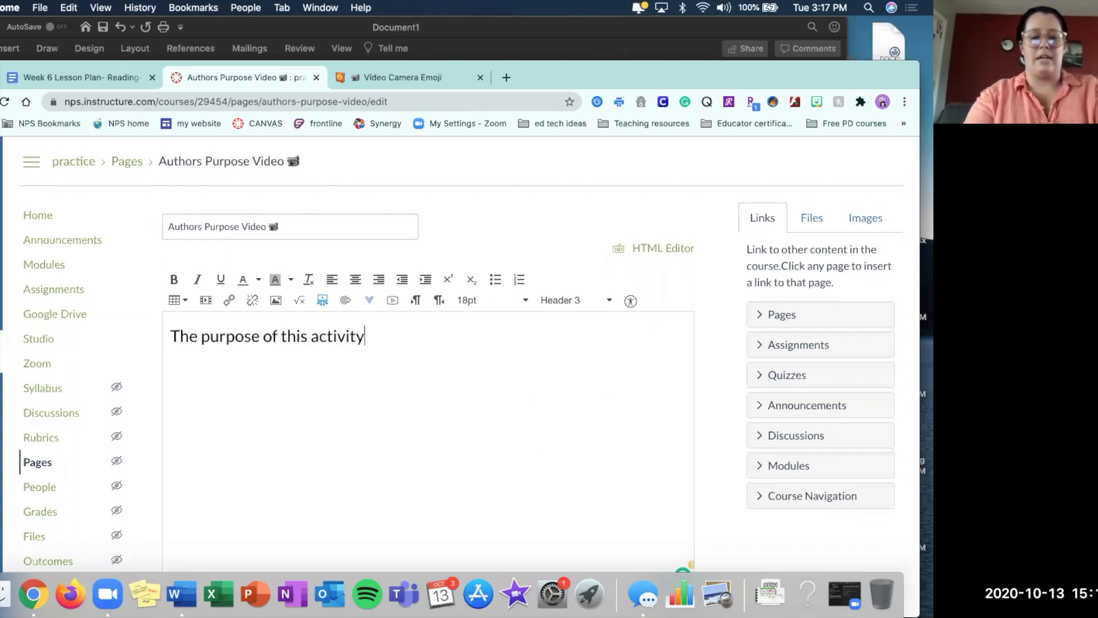
pyautogui.press('Return')
pyautogui.press('super+v')
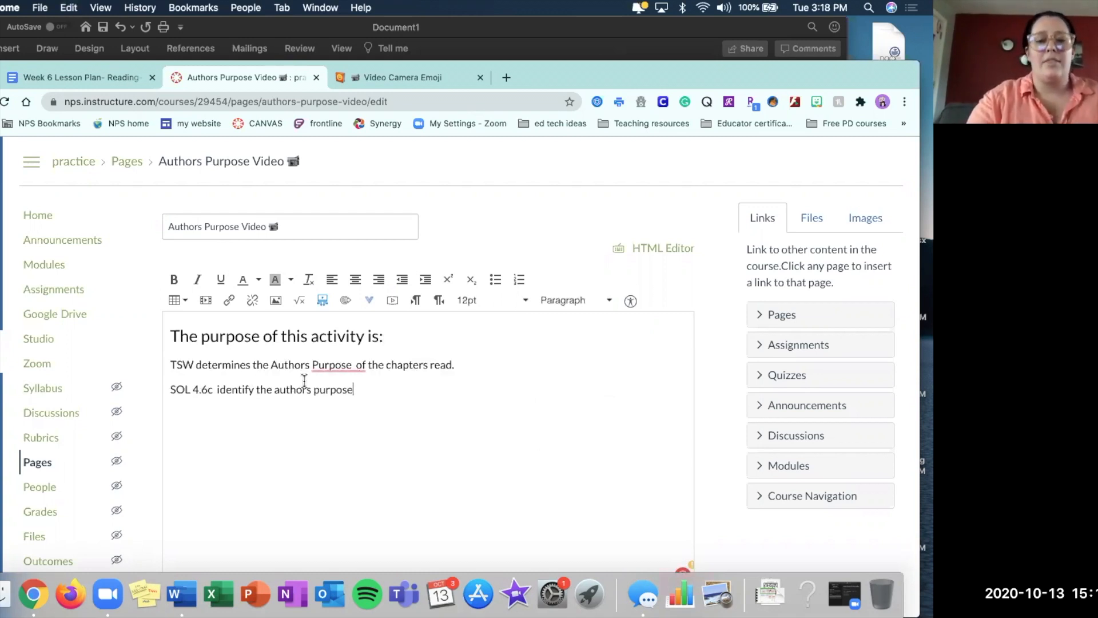
# Accept the spelling suggestions that remove the extra space after "Purpose" and change "authors" to "author's" in the SOL line.
pyautogui.scroll(-3, 238, 439)
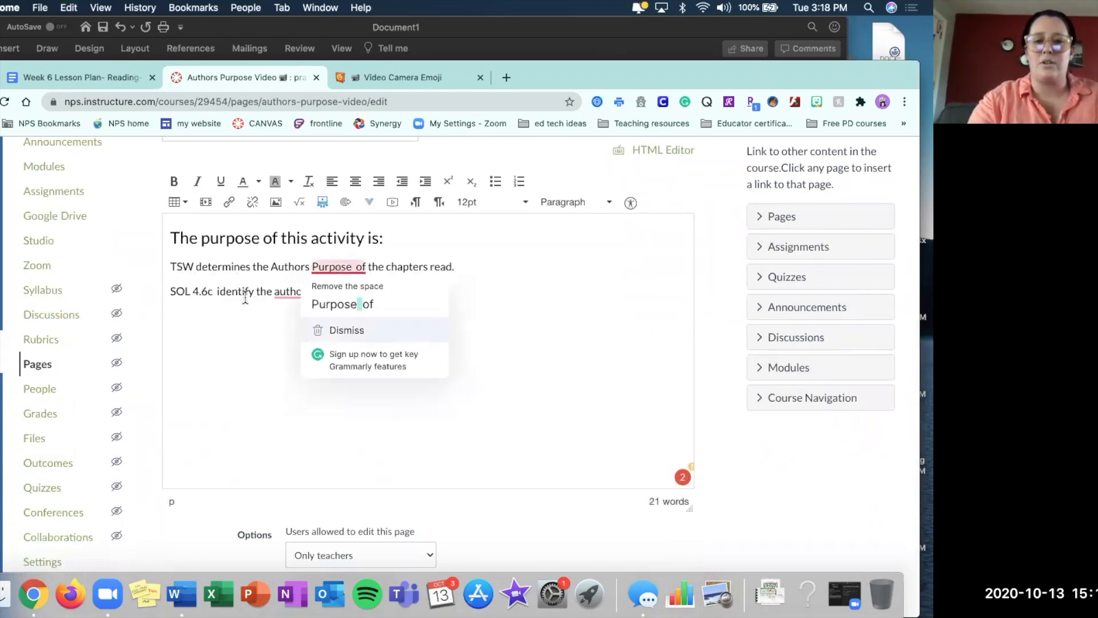
pyautogui.moveTo(357, 266)
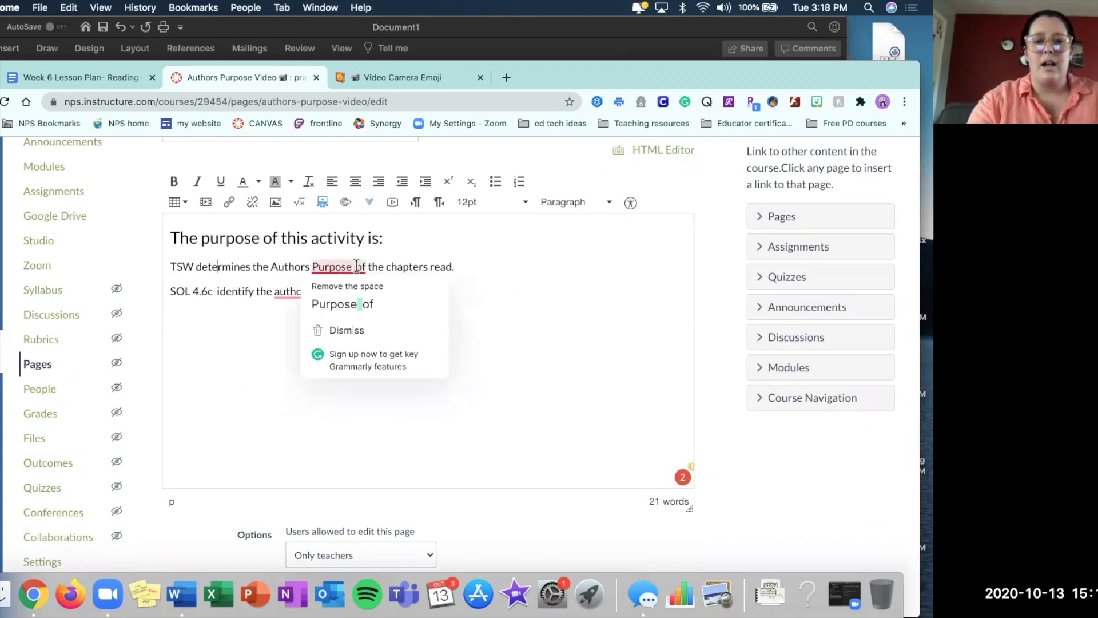
pyautogui.click(352, 301)
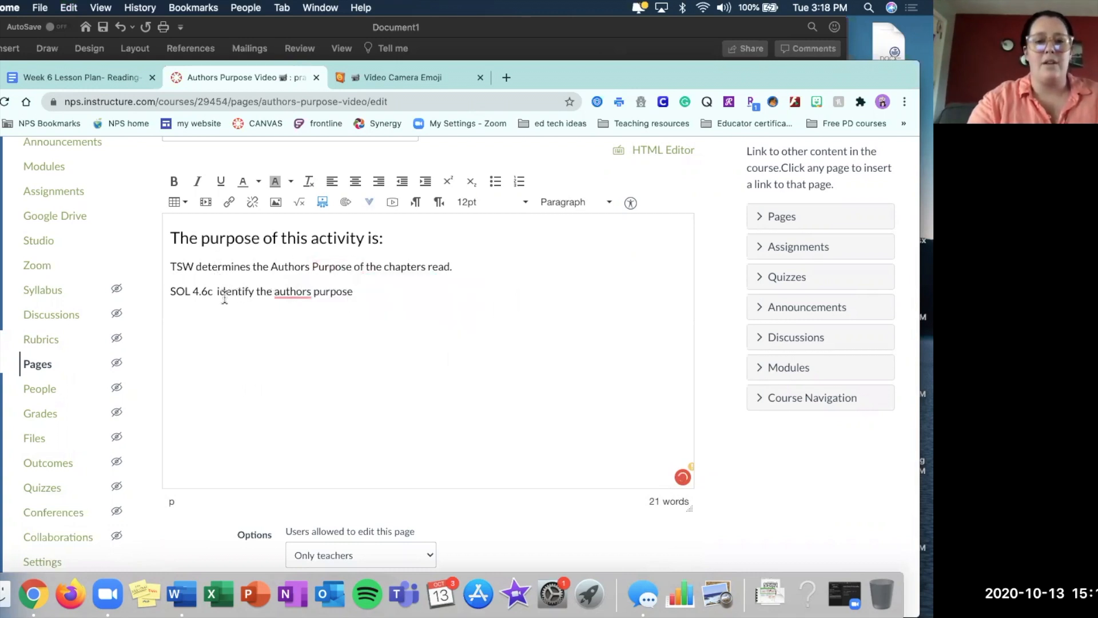
pyautogui.moveTo(291, 290)
pyautogui.click(301, 322)
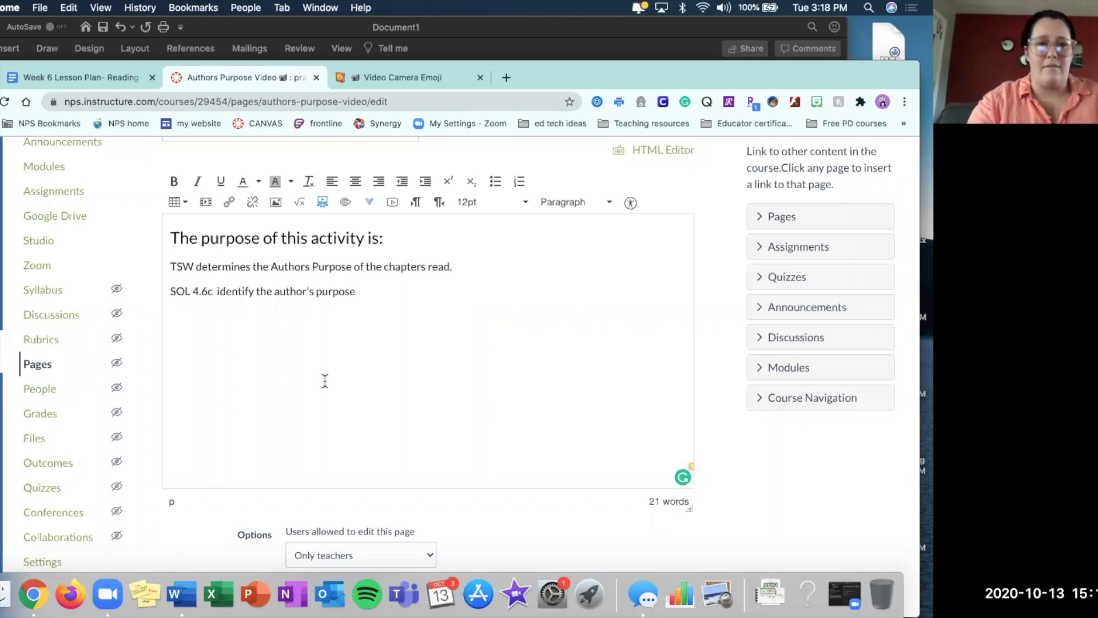
# Copy the YouTube link under a.Set in the Word document and embed it as media below the SOL line in Canvas.
pyautogui.click(242, 29)
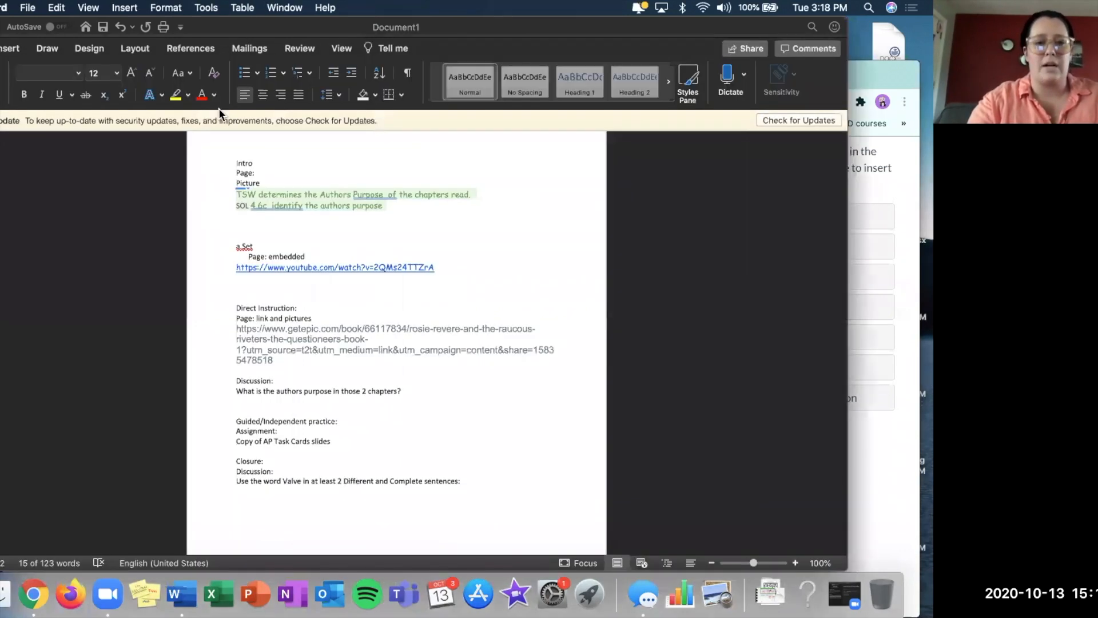
pyautogui.moveTo(454, 266); pyautogui.dragTo(328, 265)
pyautogui.press('super+c')
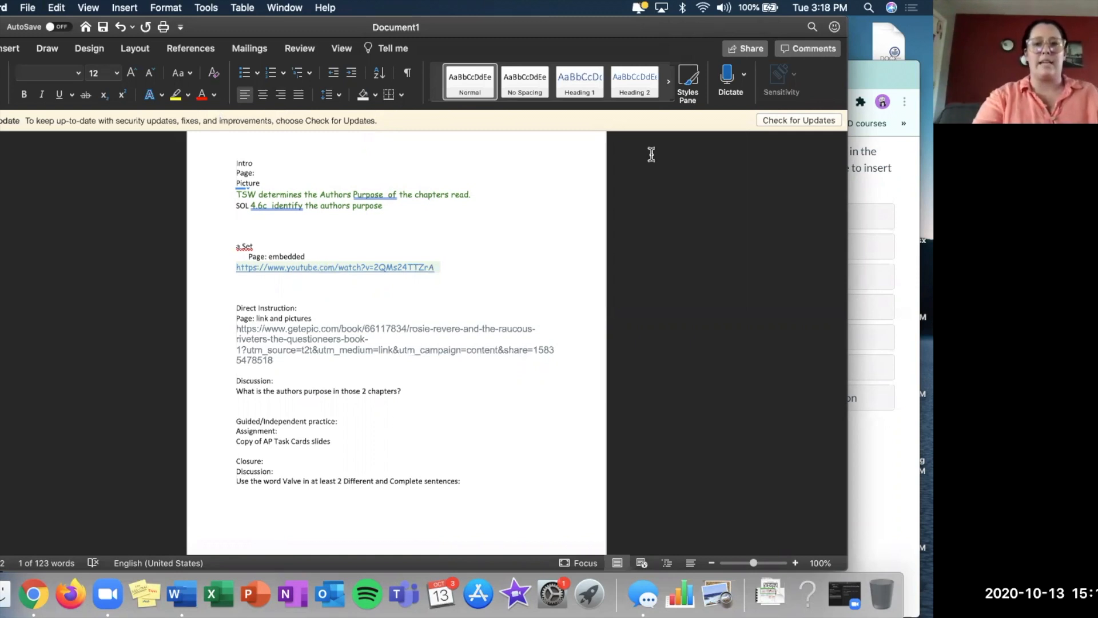
pyautogui.click(899, 195)
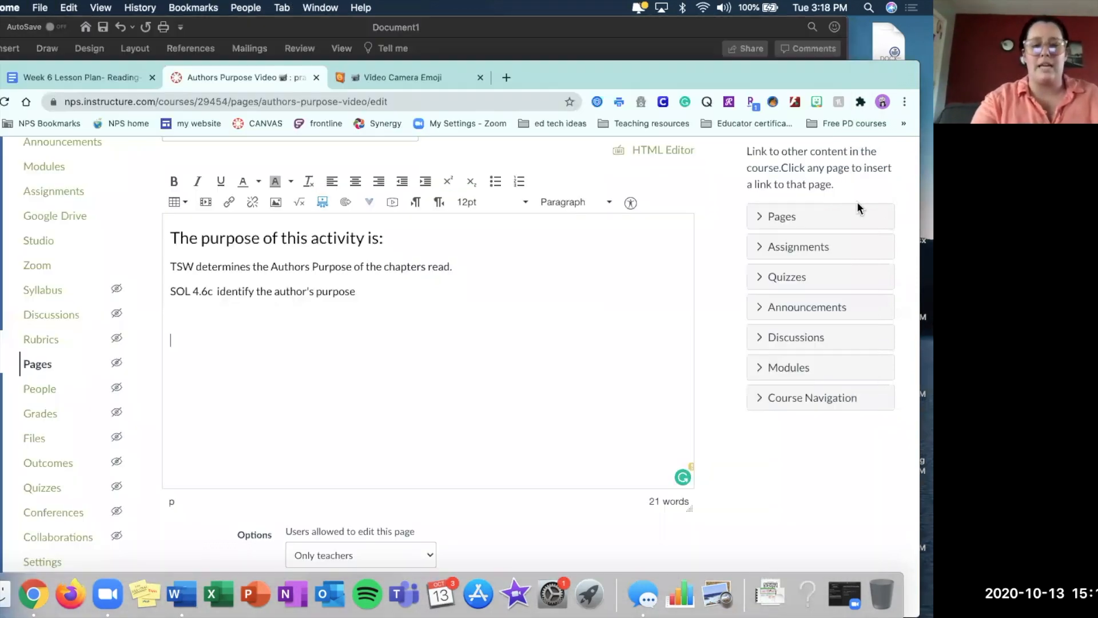
pyautogui.click(206, 203)
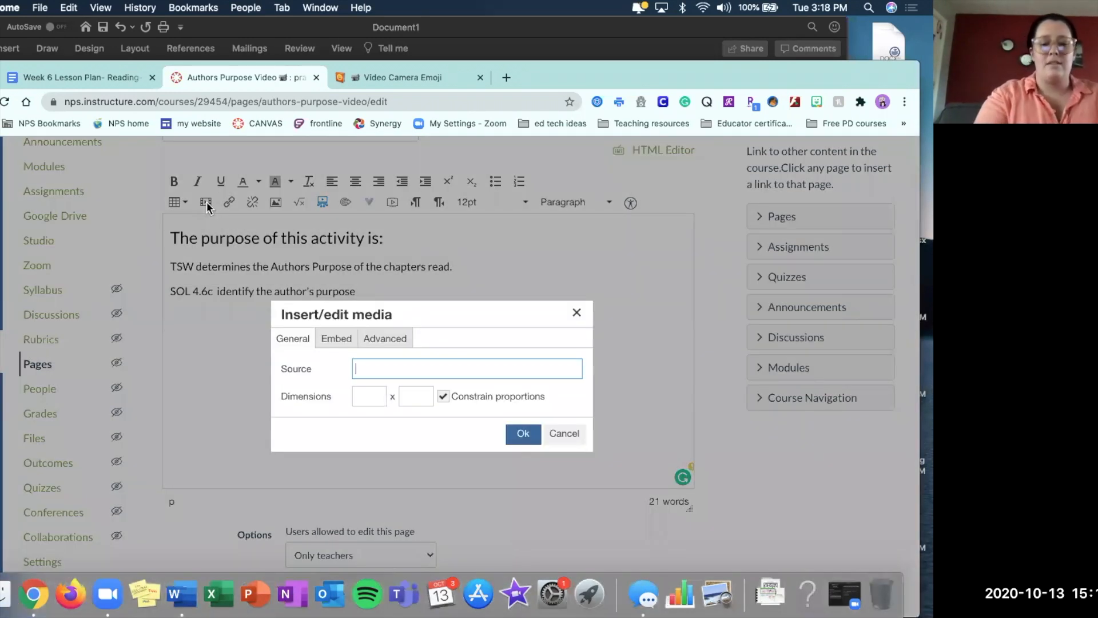
pyautogui.press('super+v')
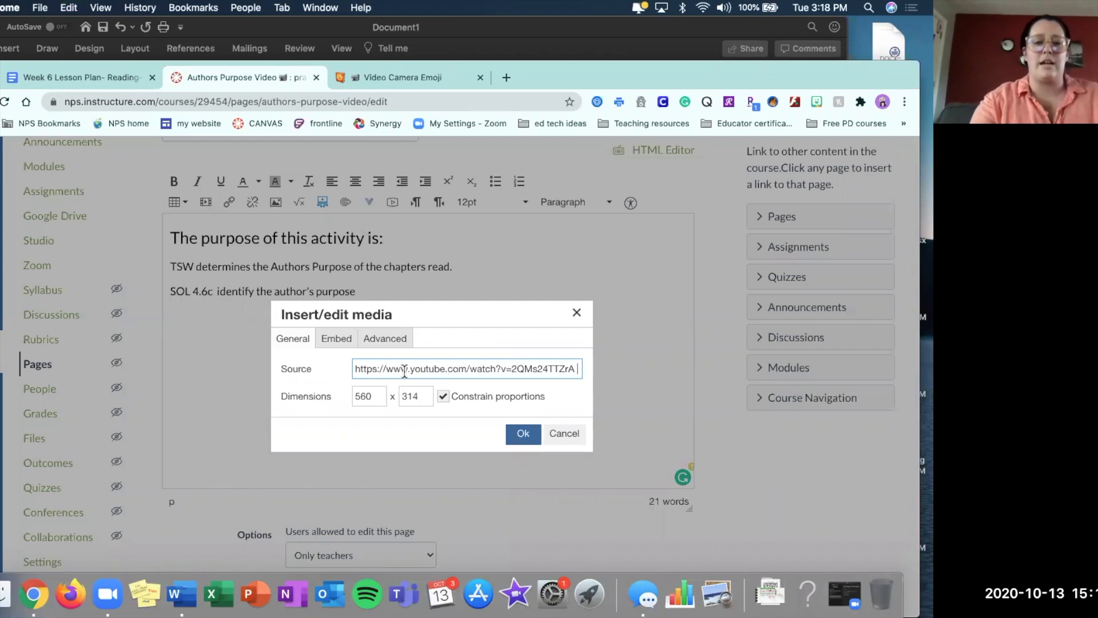
pyautogui.click(524, 436)
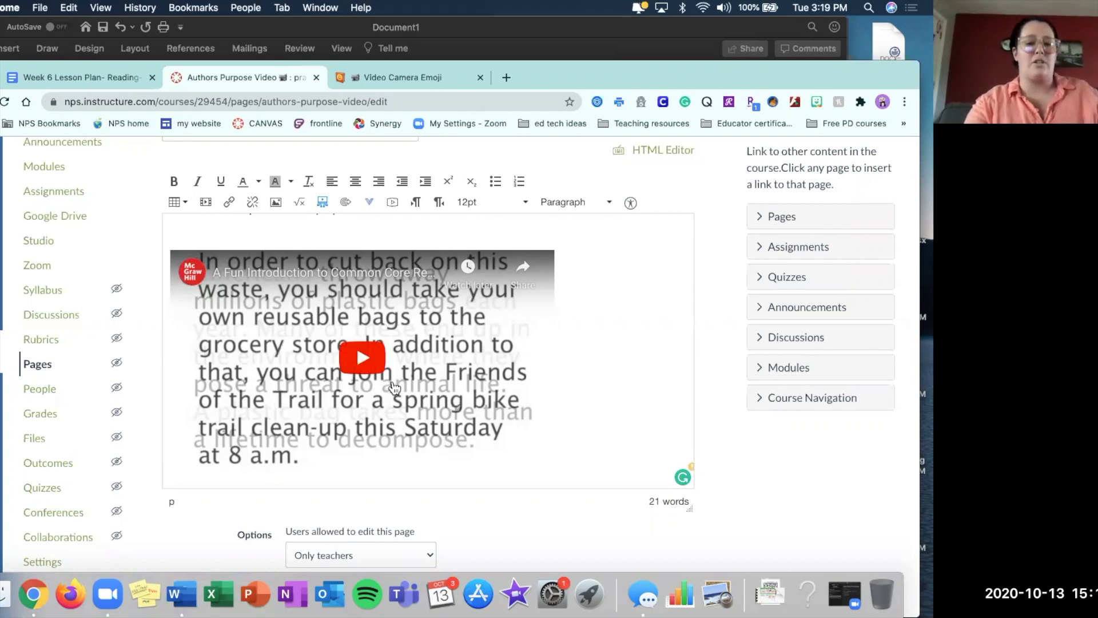
# Save the Authors Purpose Video page without publishing it.
pyautogui.scroll(-2, 547, 530)
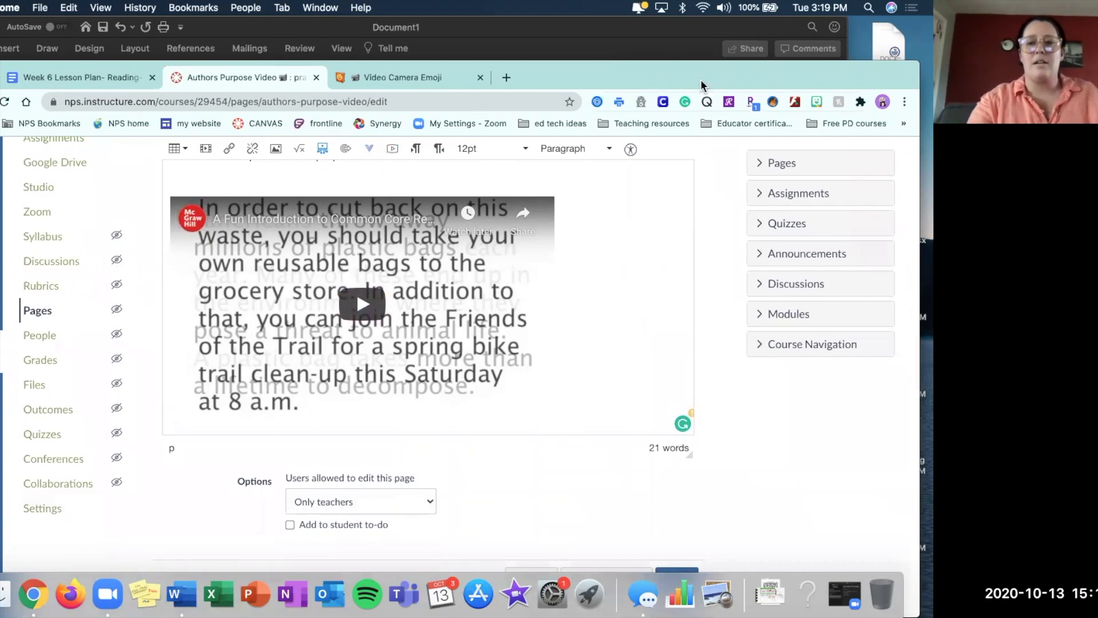
pyautogui.moveTo(701, 70); pyautogui.dragTo(701, 41)
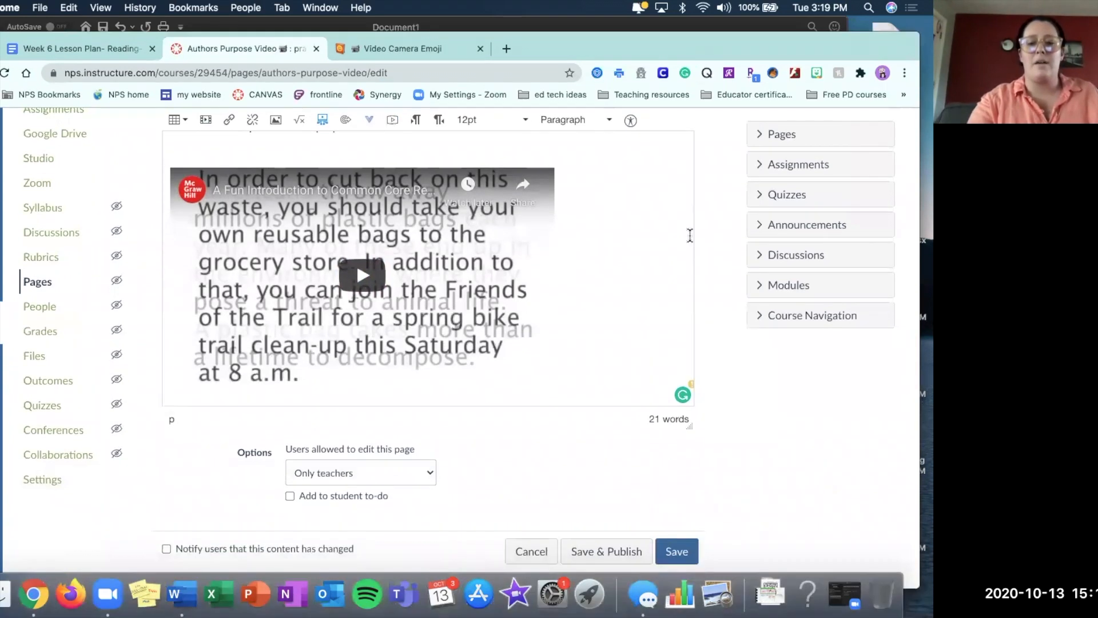
pyautogui.click(677, 551)
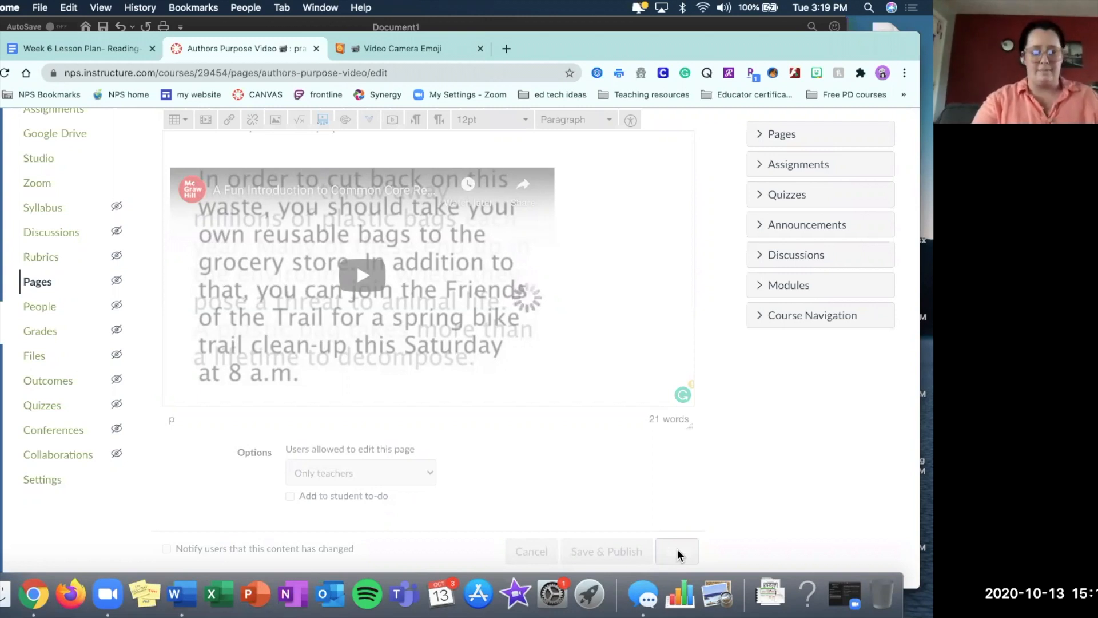
# Check the Direct instruction entry in the Word document and return to the Canvas page being saved.
pyautogui.scroll(3, 606, 436)
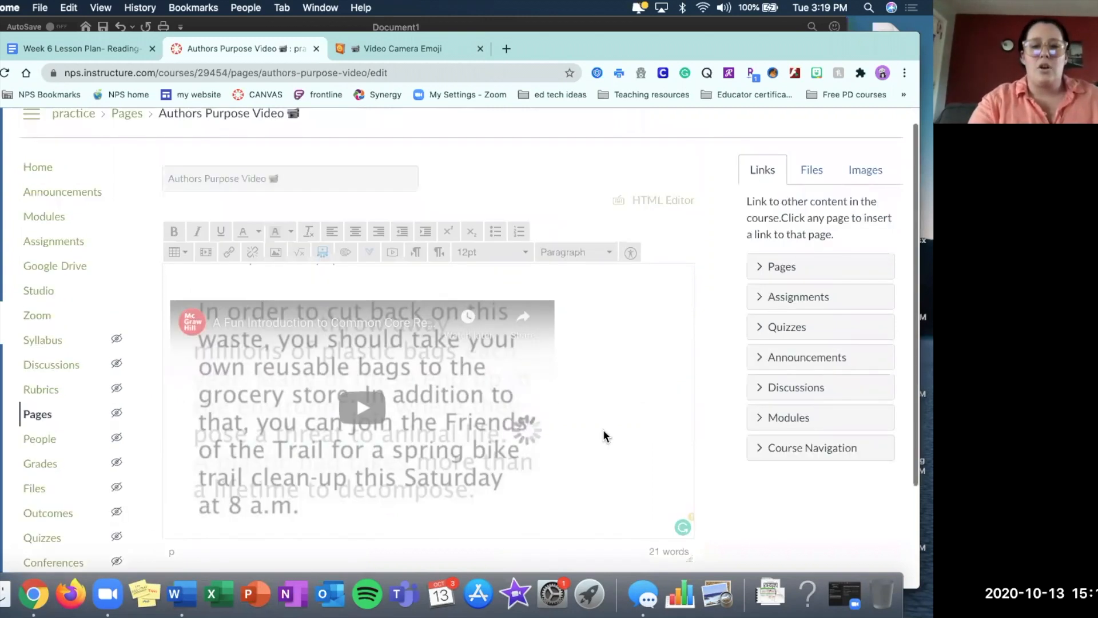
pyautogui.scroll(-1, 606, 436)
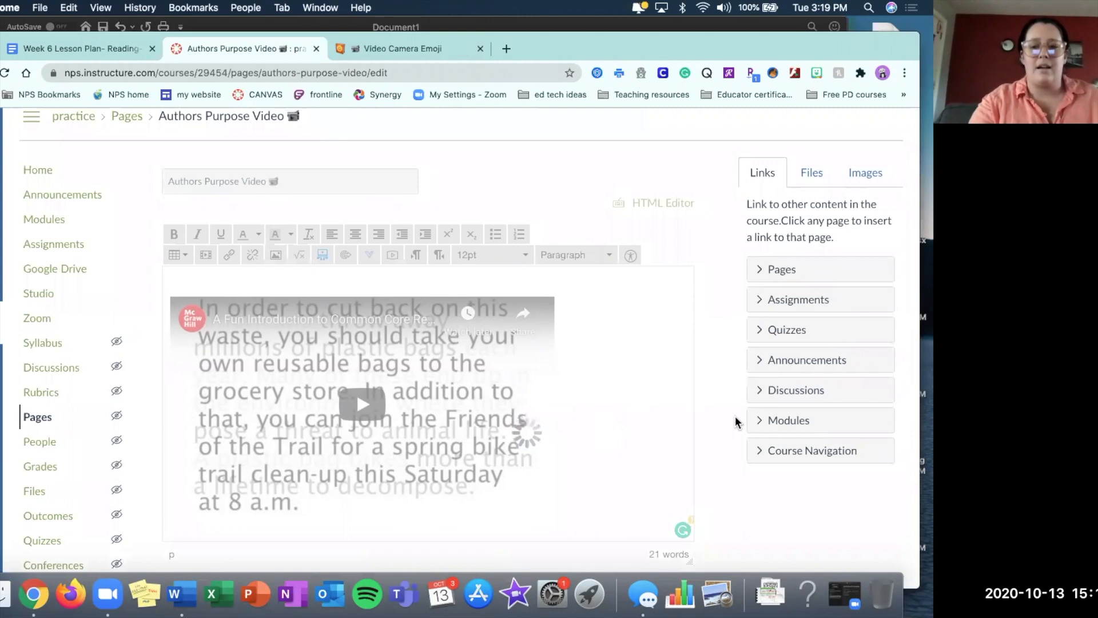
pyautogui.scroll(-3, 736, 422)
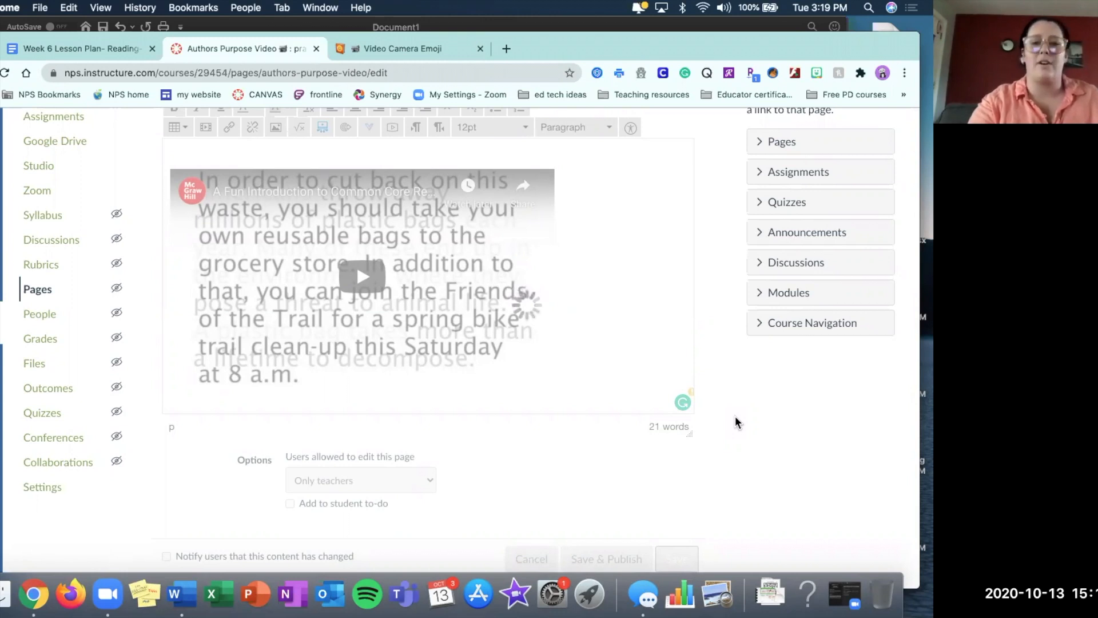
pyautogui.click(259, 25)
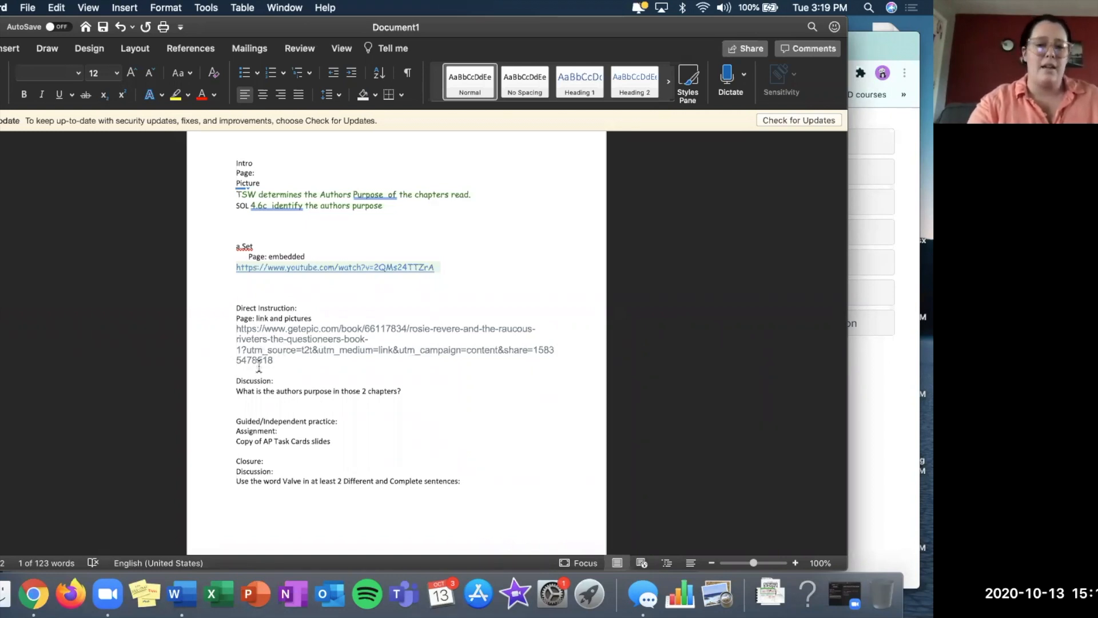
pyautogui.click(873, 384)
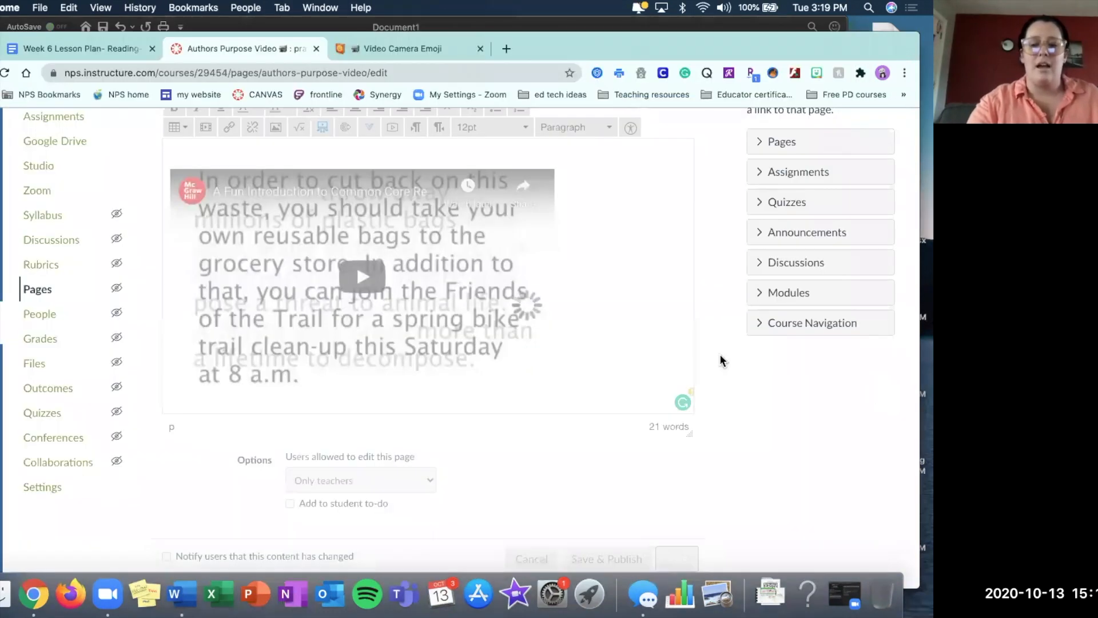
pyautogui.scroll(-1, 720, 353)
pyautogui.hotkey('ctrl', 'Up')
pyautogui.click(281, 328)
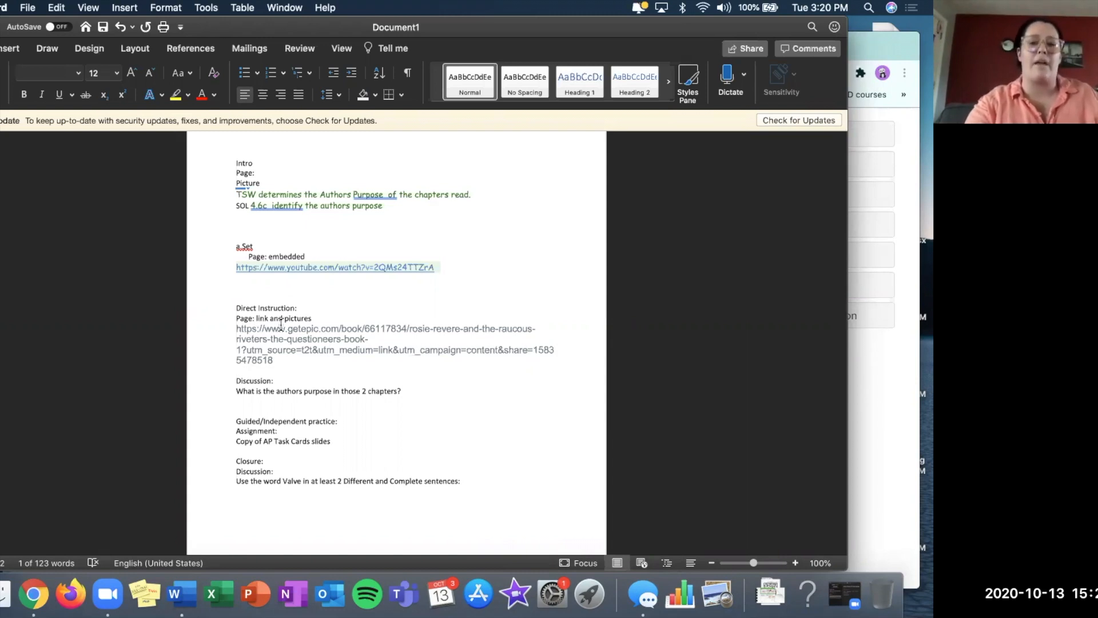
pyautogui.click(881, 417)
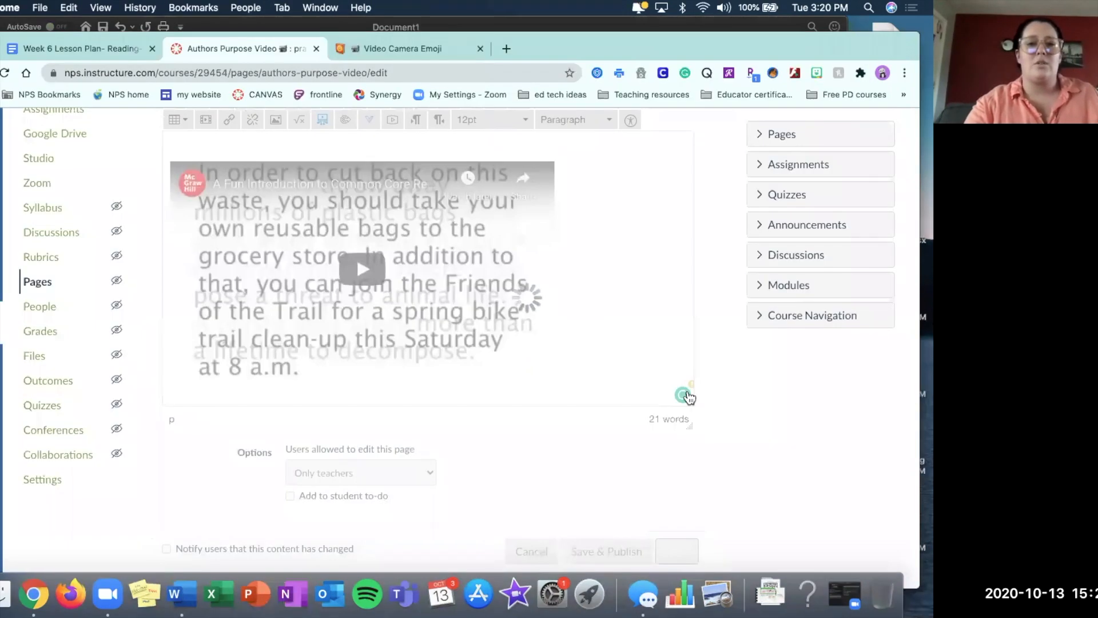
pyautogui.scroll(2, 452, 267)
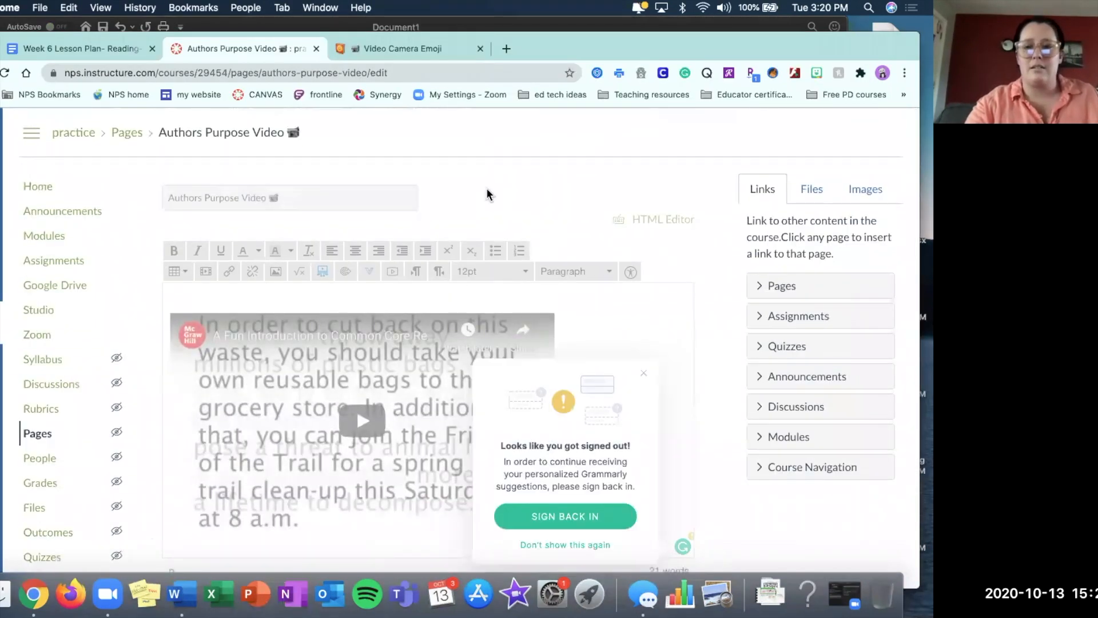
# Review the saved Authors Purpose Video page and open the course's module list.
pyautogui.click(49, 242)
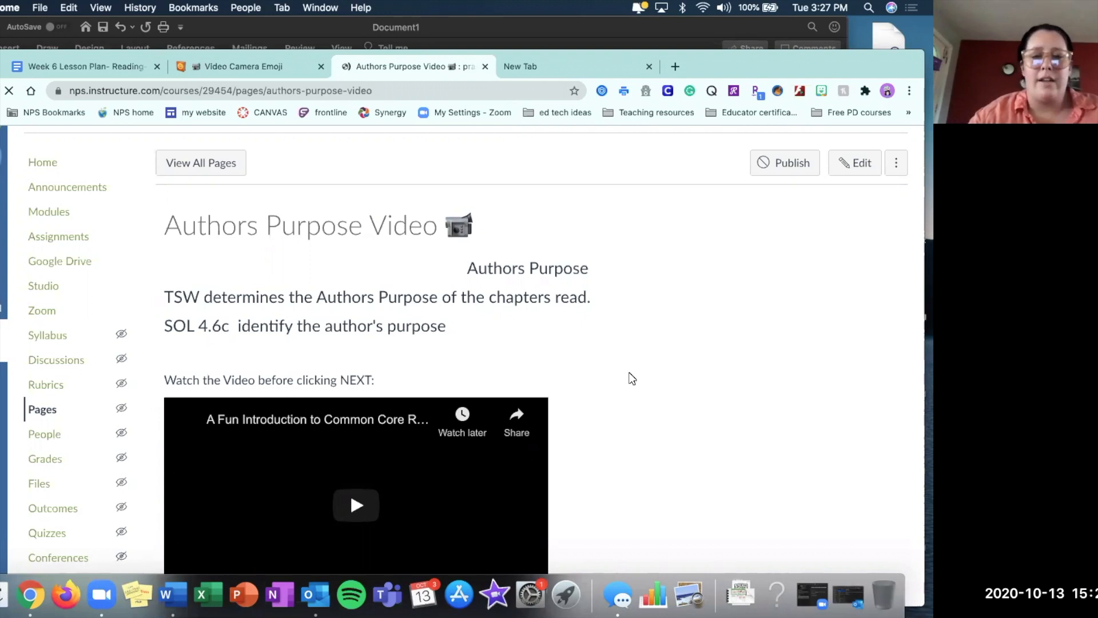
pyautogui.scroll(-2, 631, 379)
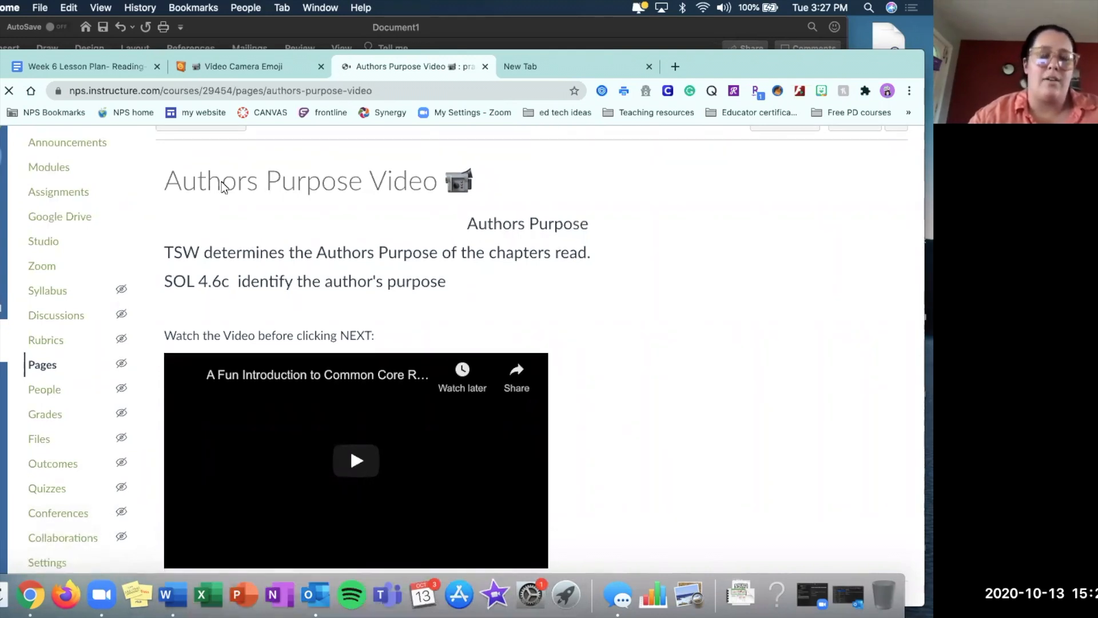
pyautogui.scroll(-1, 223, 187)
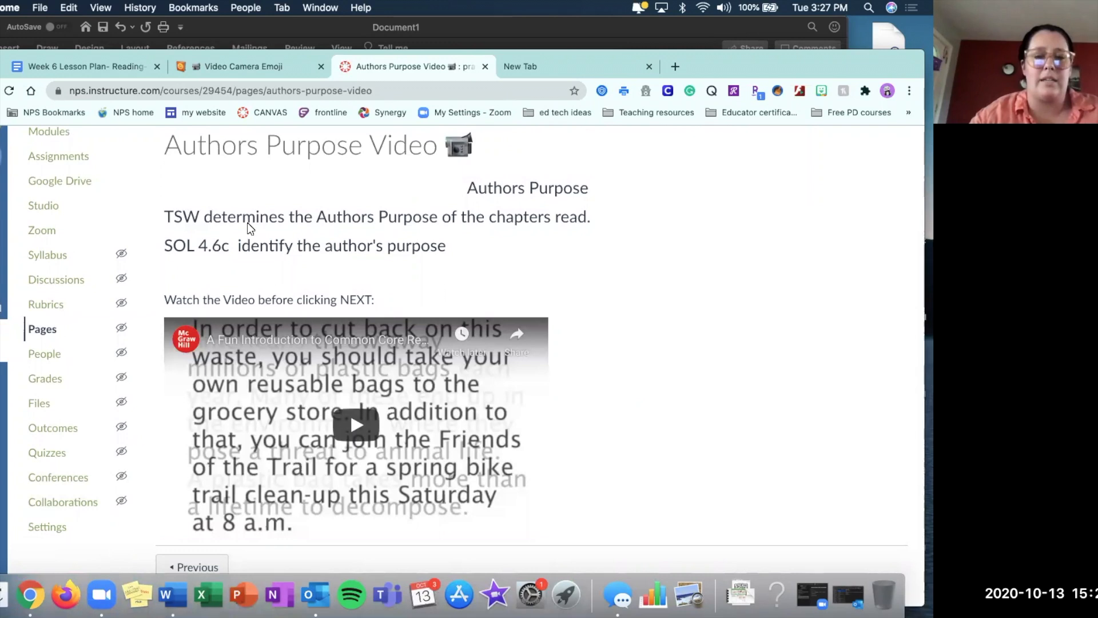
pyautogui.click(61, 134)
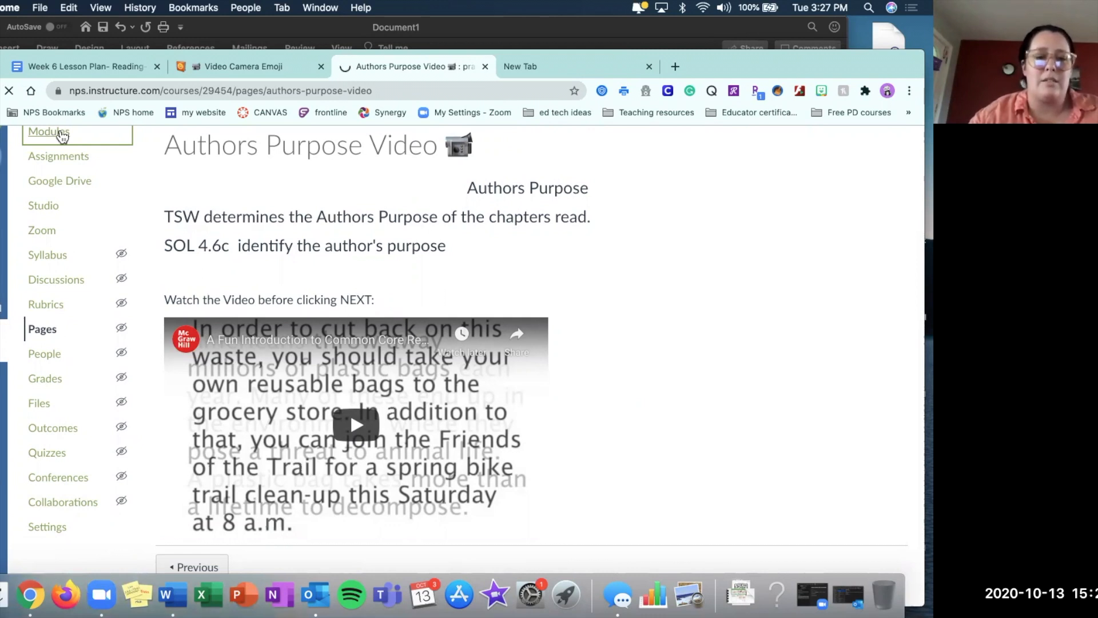
# Start a new text header item reading "Direct Instruction - Readings" in the October 15th-Reading- Authors Purpose module.
pyautogui.click(250, 31)
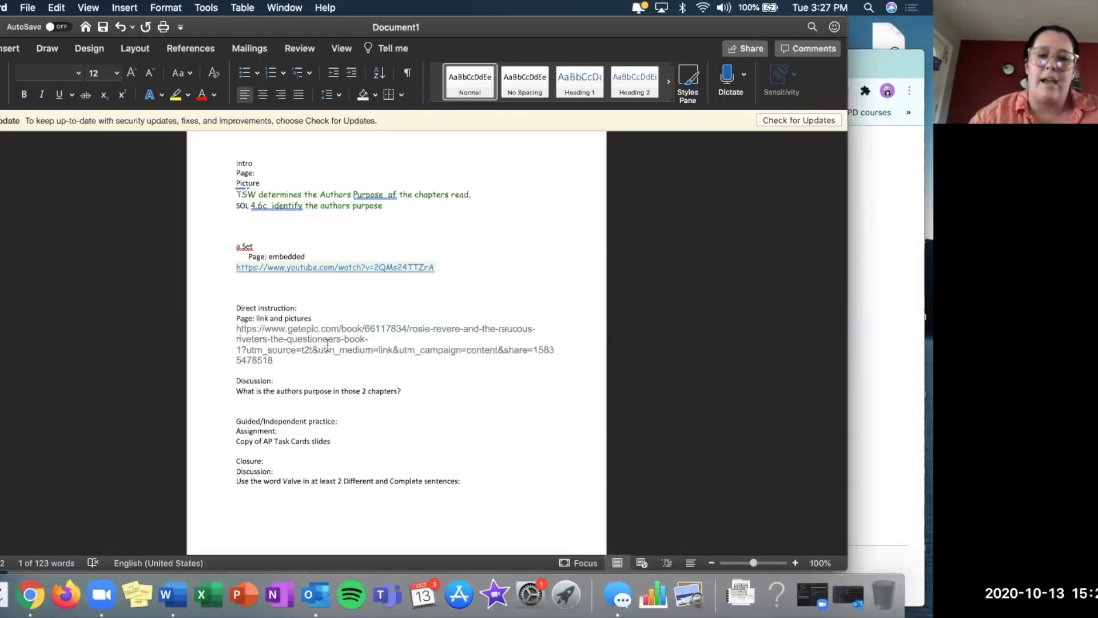
pyautogui.click(894, 259)
pyautogui.scroll(-10, 557, 361)
pyautogui.scroll(-10, 557, 360)
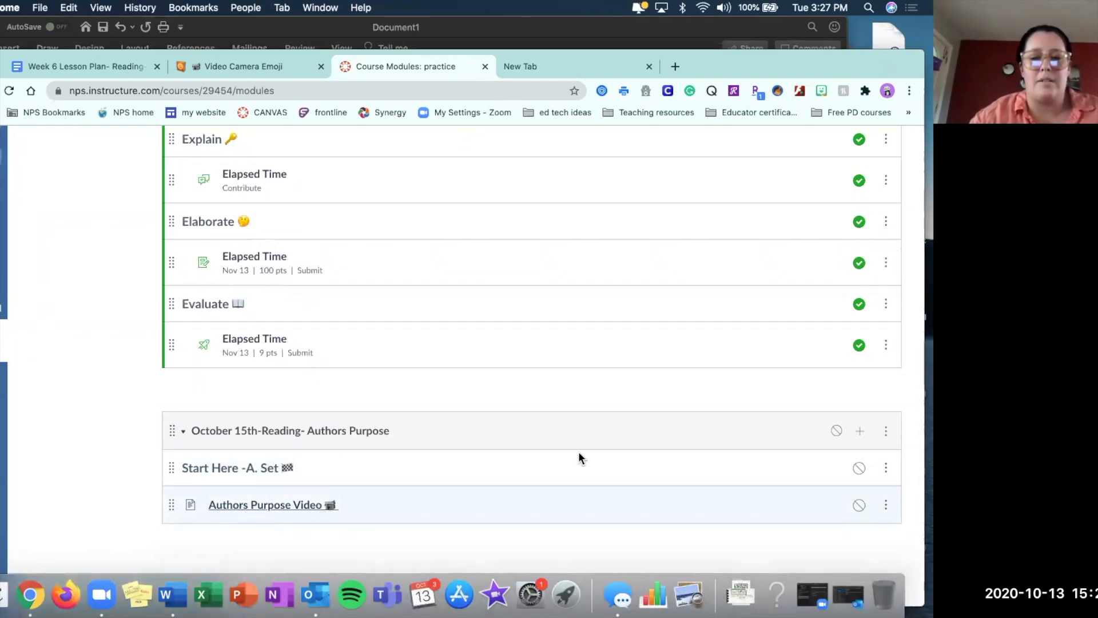
pyautogui.click(861, 431)
pyautogui.click(275, 255)
pyautogui.click(252, 319)
pyautogui.click(255, 309)
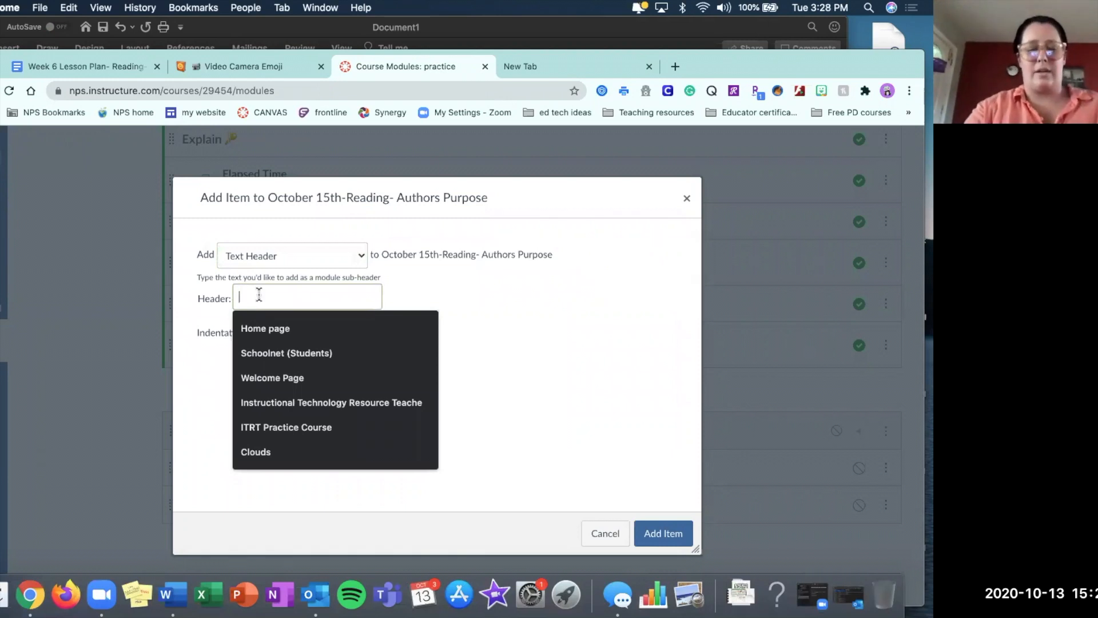
pyautogui.write('Direct Instruction - ')
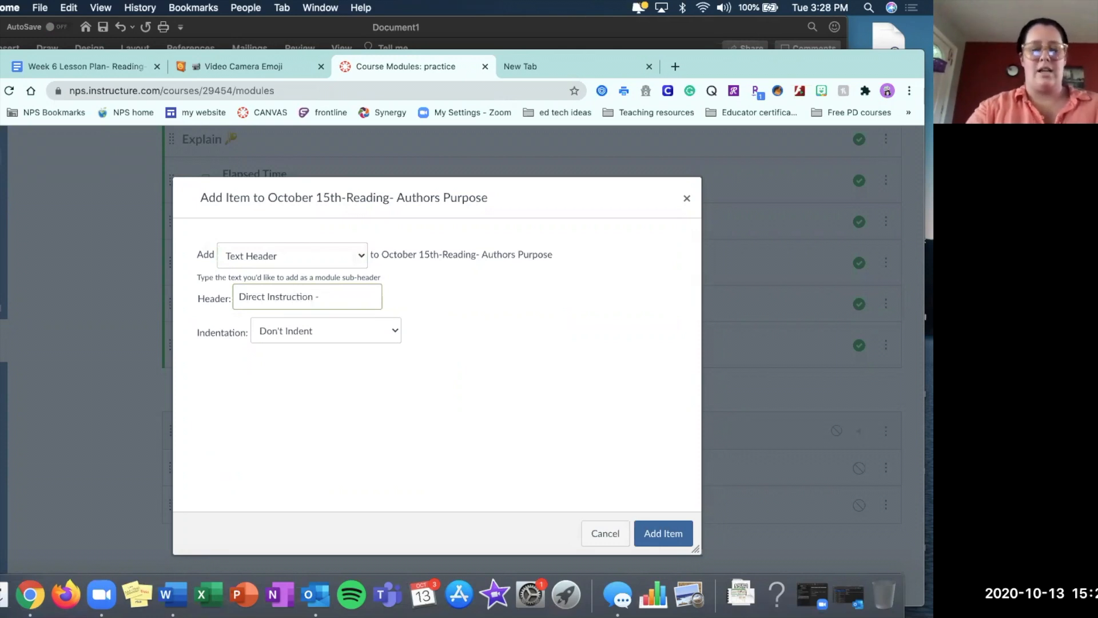
pyautogui.write('R')
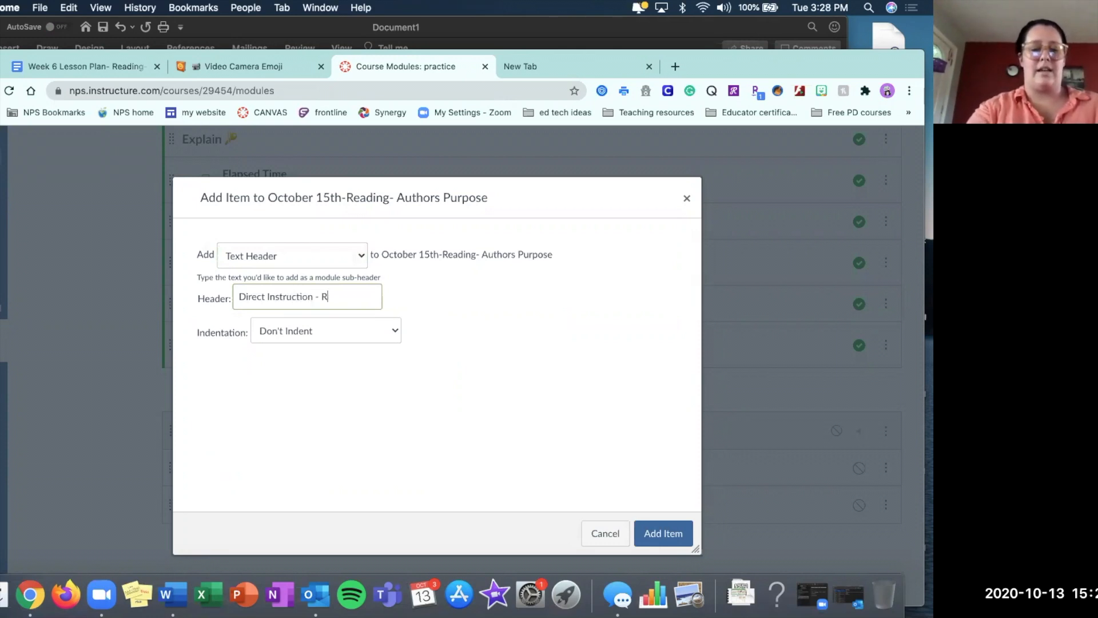
pyautogui.write('eadings')
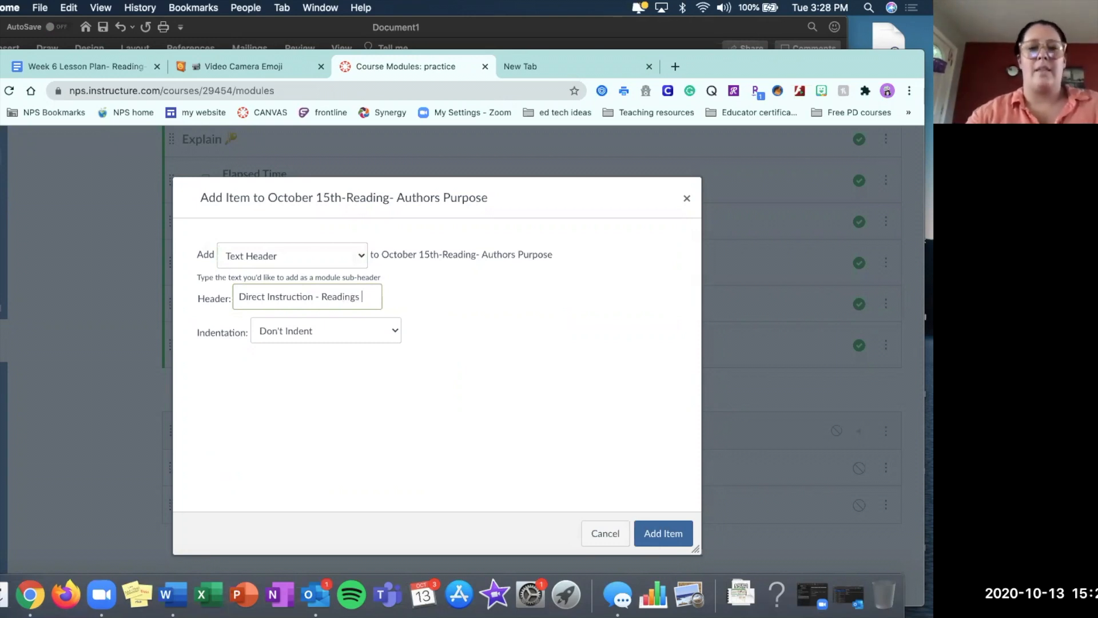
# Search Emojipedia for "book" and copy the Books emoji.
pyautogui.click(280, 61)
pyautogui.scroll(10, 306, 337)
pyautogui.click(306, 152)
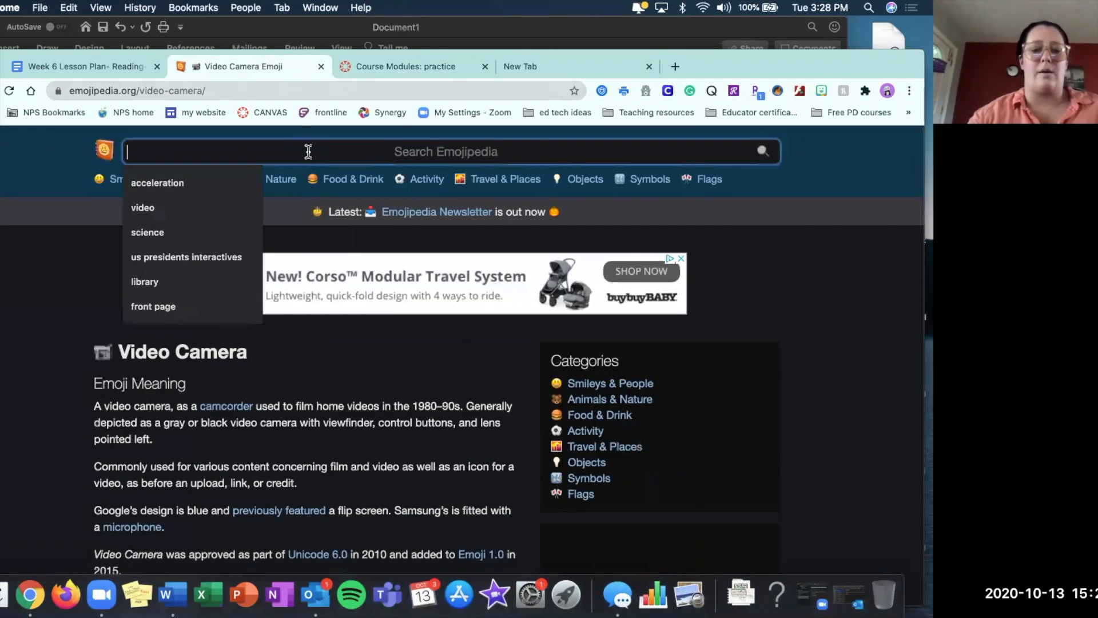
pyautogui.write('book')
pyautogui.press('Return')
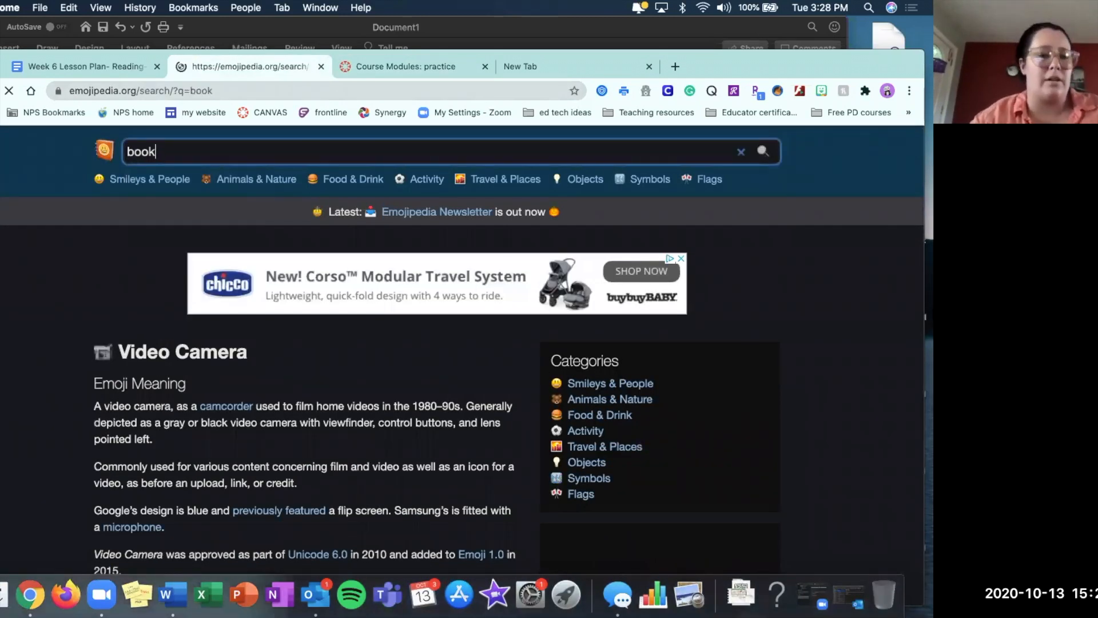
pyautogui.click(135, 353)
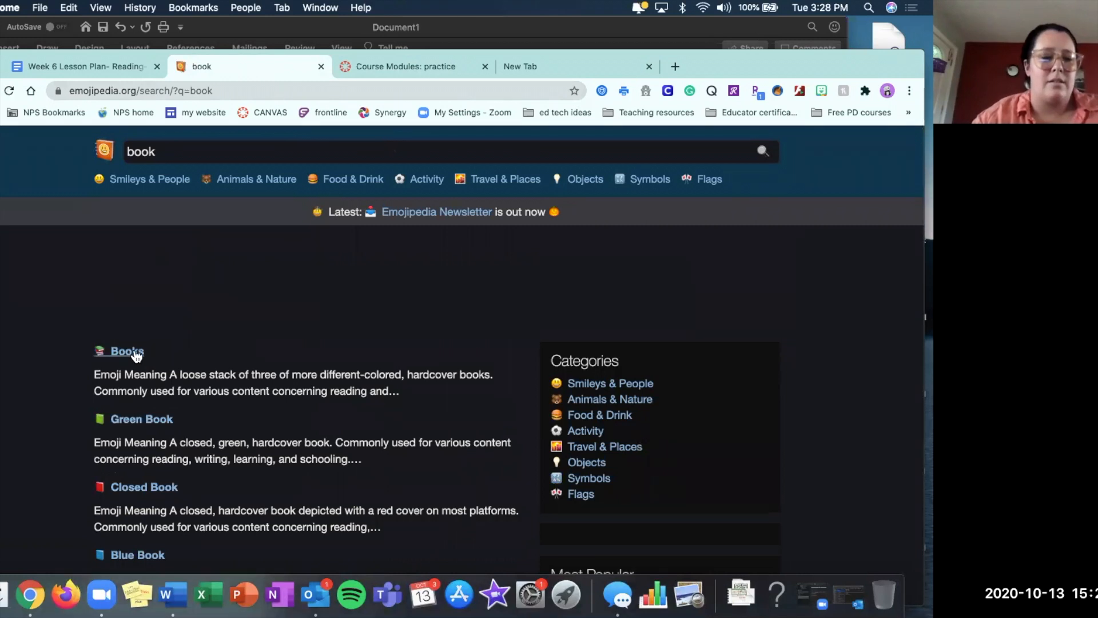
pyautogui.scroll(-3, 292, 354)
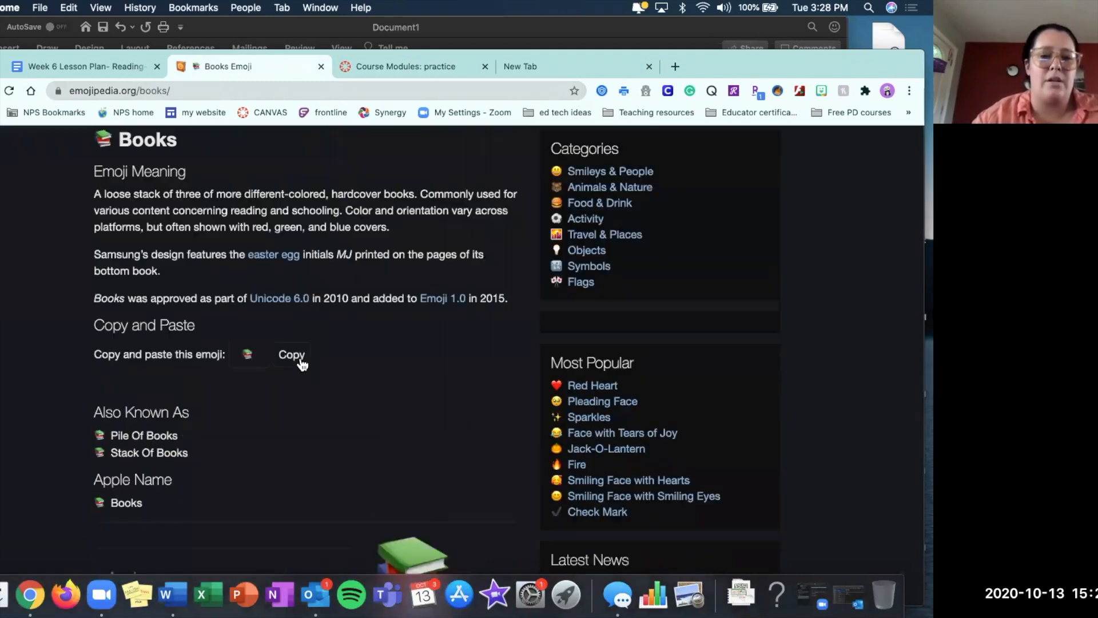
pyautogui.click(297, 356)
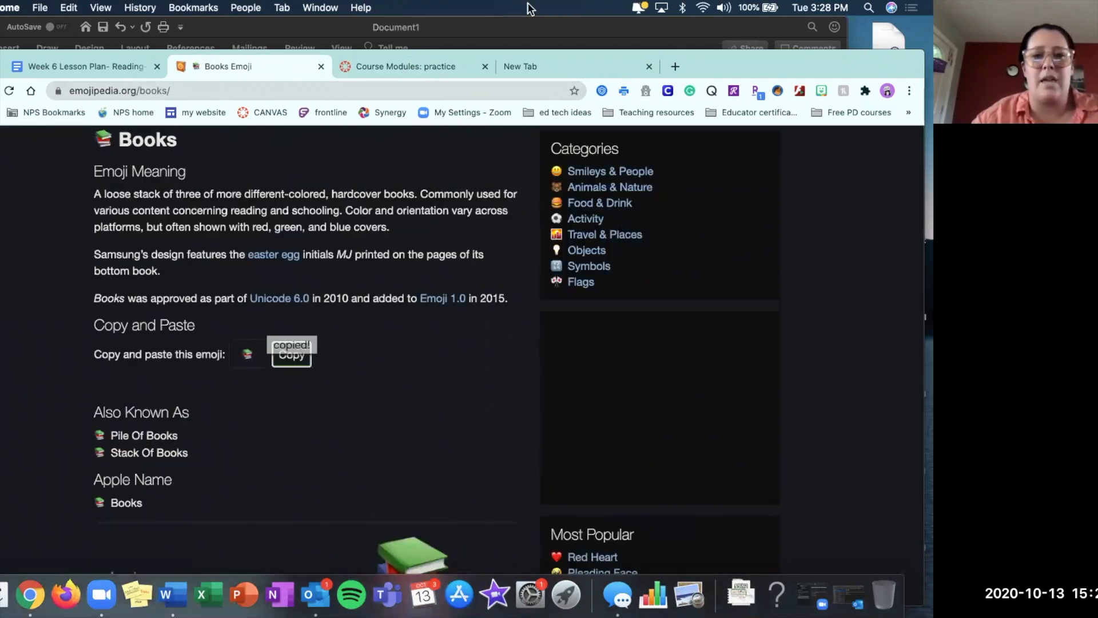
# Append the copied Books emoji to the "Direct Instruction - Readings" header and add it to the October 15th module.
pyautogui.click(424, 72)
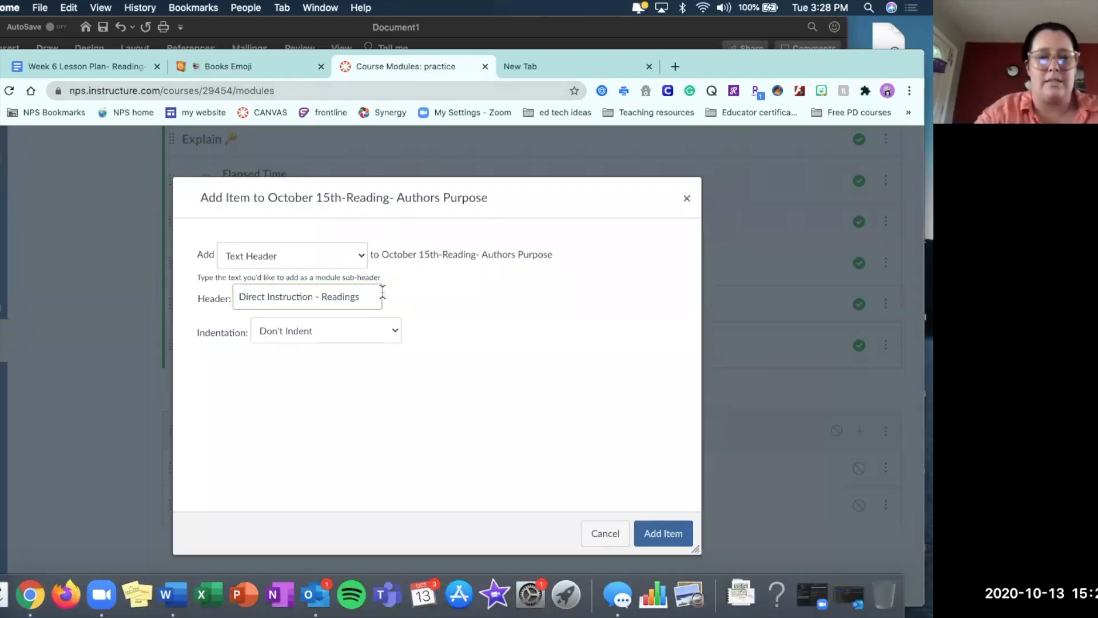
pyautogui.press('super+v')
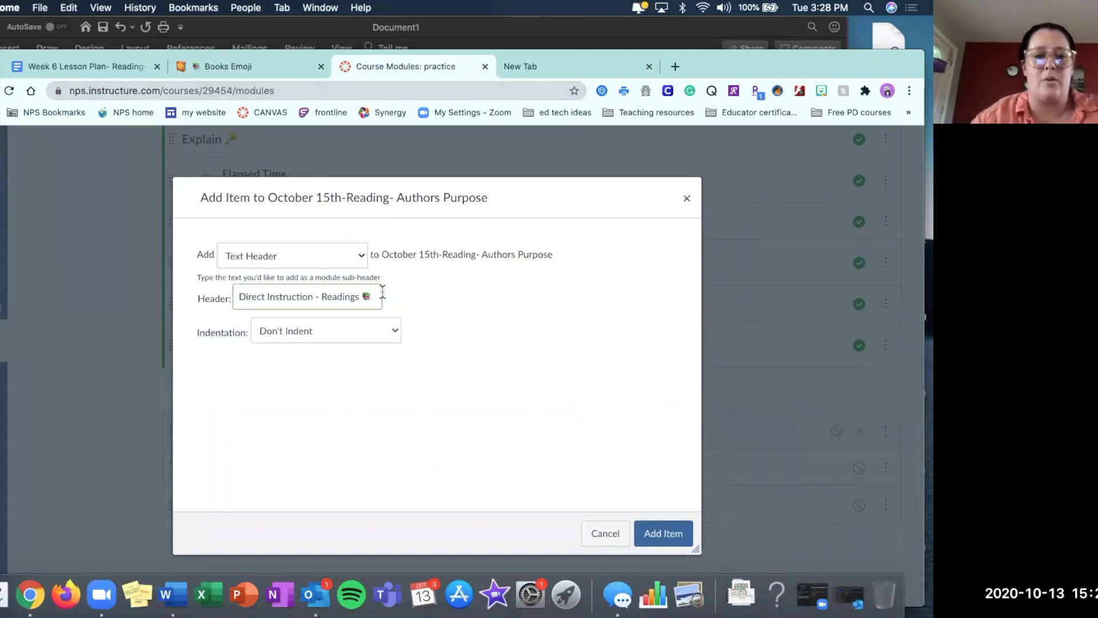
pyautogui.click(664, 534)
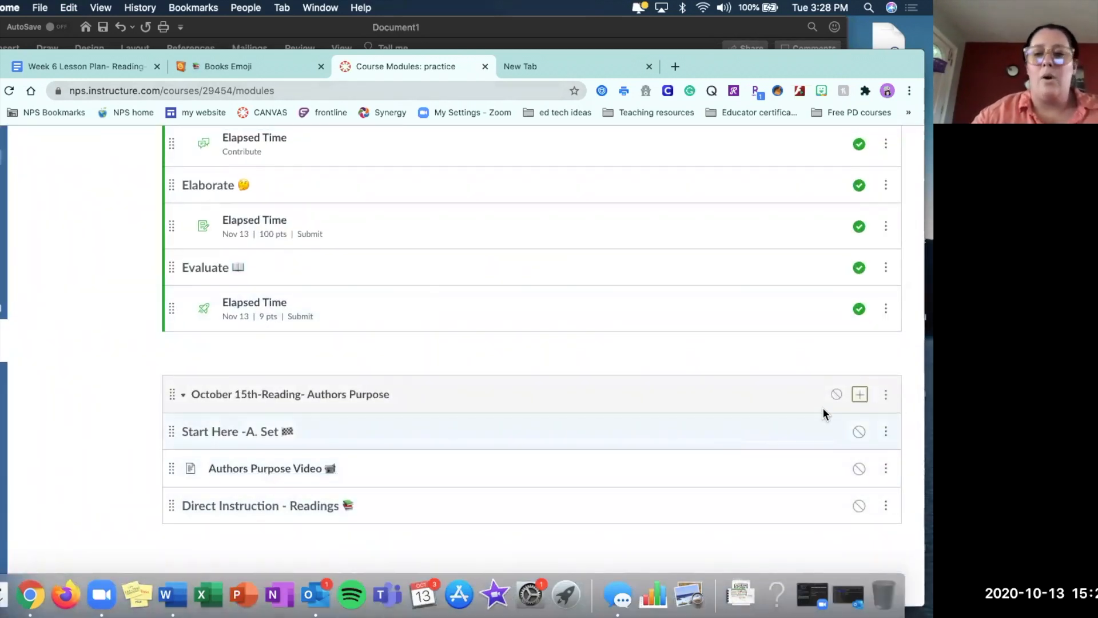
# Start a new Page item in the October 15th-Reading- Authors Purpose module with indentation set to Indent 1 Level.
pyautogui.click(862, 399)
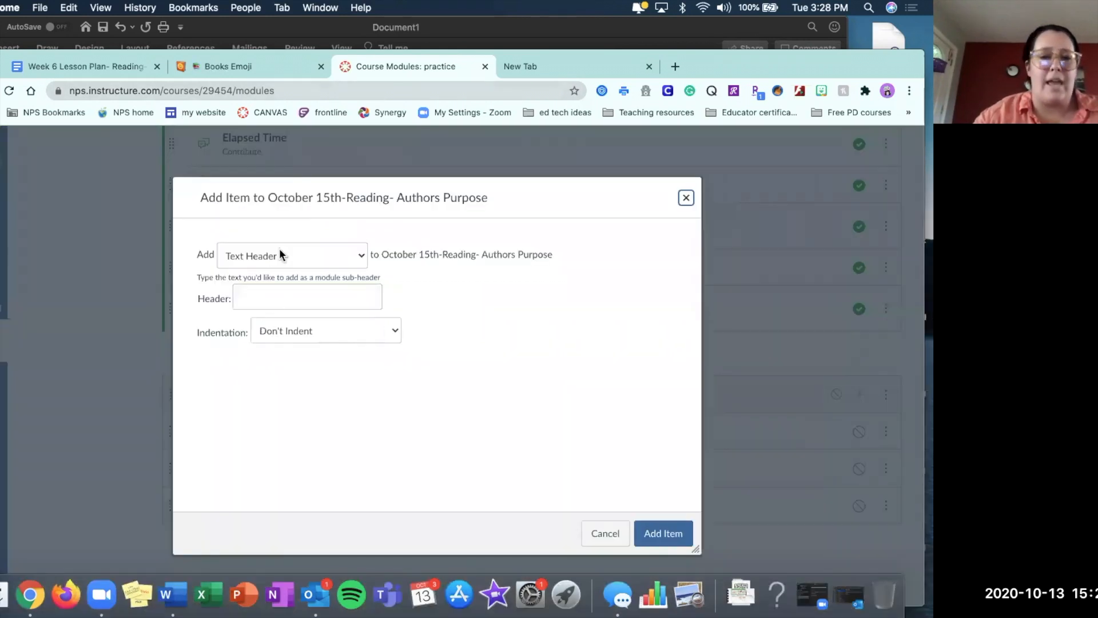
pyautogui.click(279, 250)
pyautogui.click(263, 230)
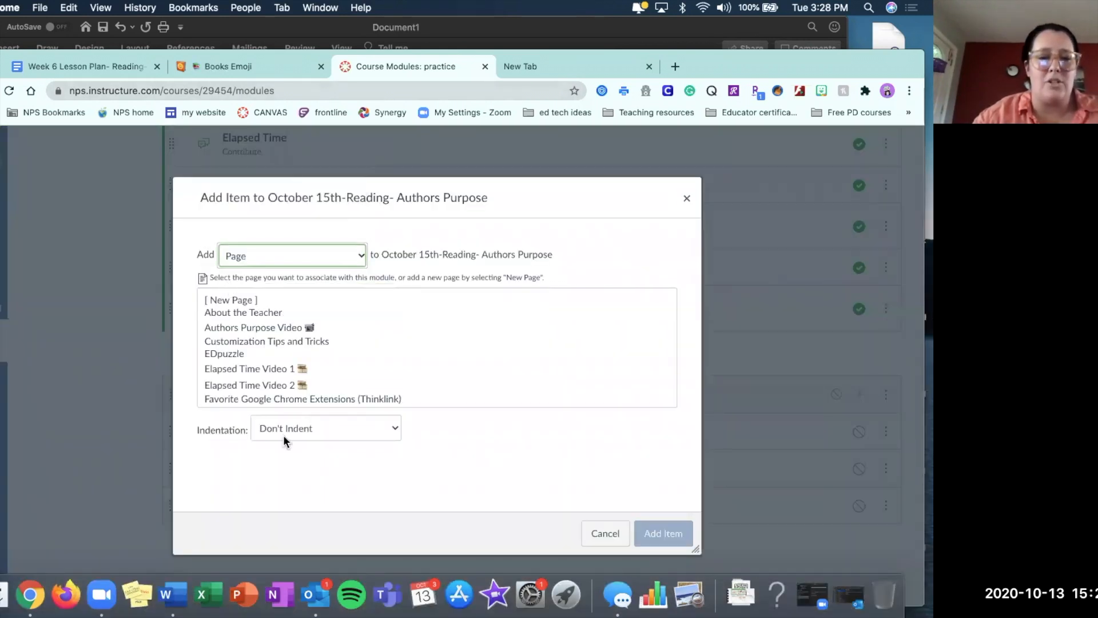
pyautogui.click(270, 427)
pyautogui.click(264, 441)
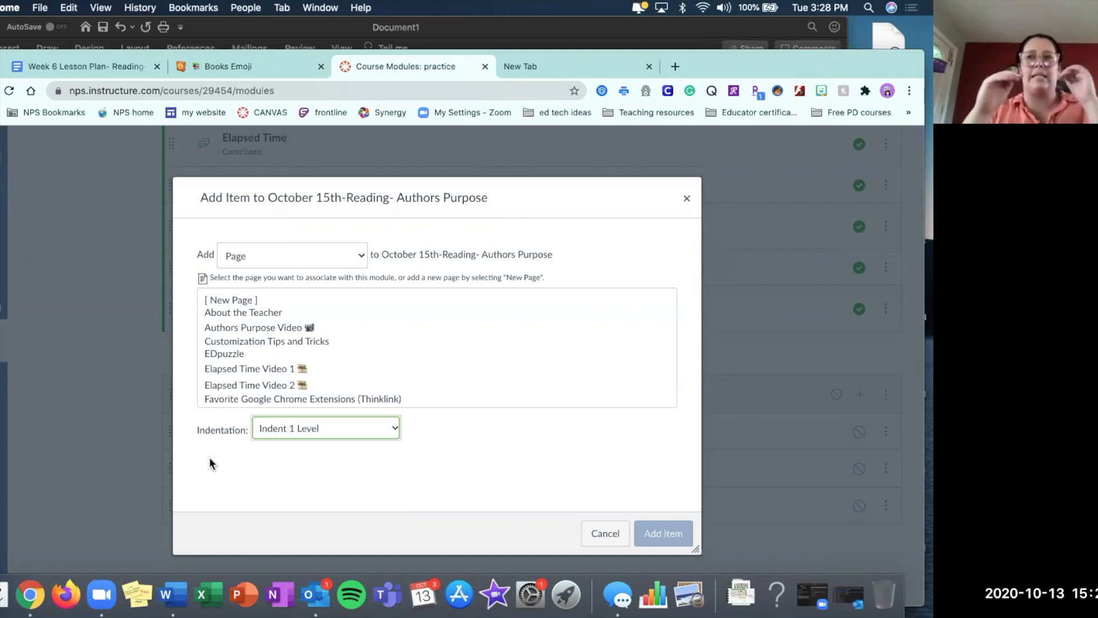
pyautogui.click(314, 429)
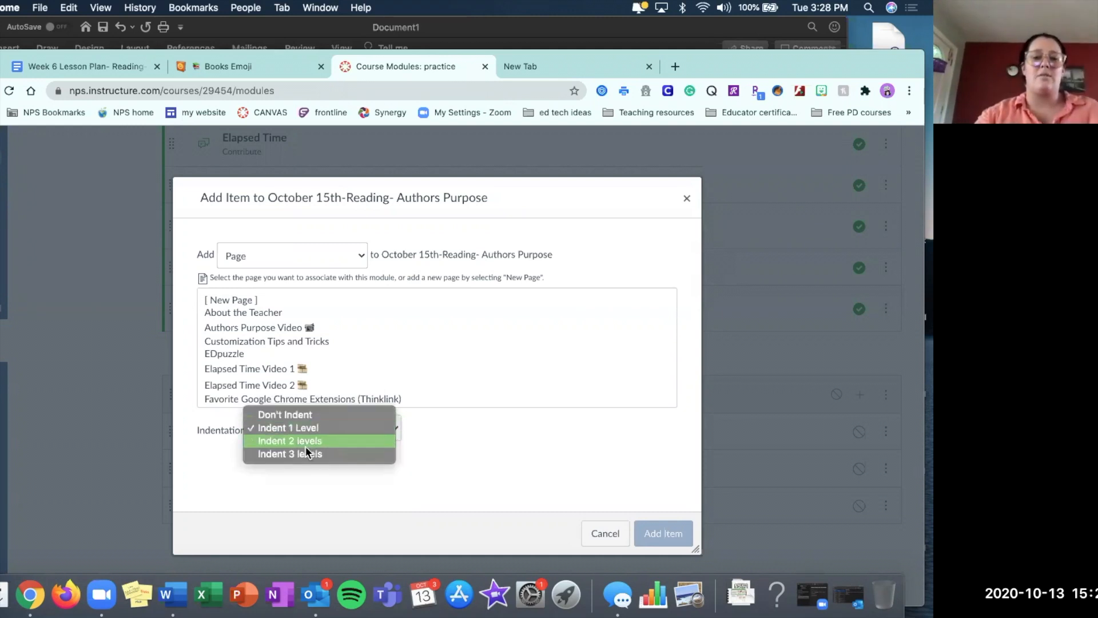
pyautogui.click(472, 458)
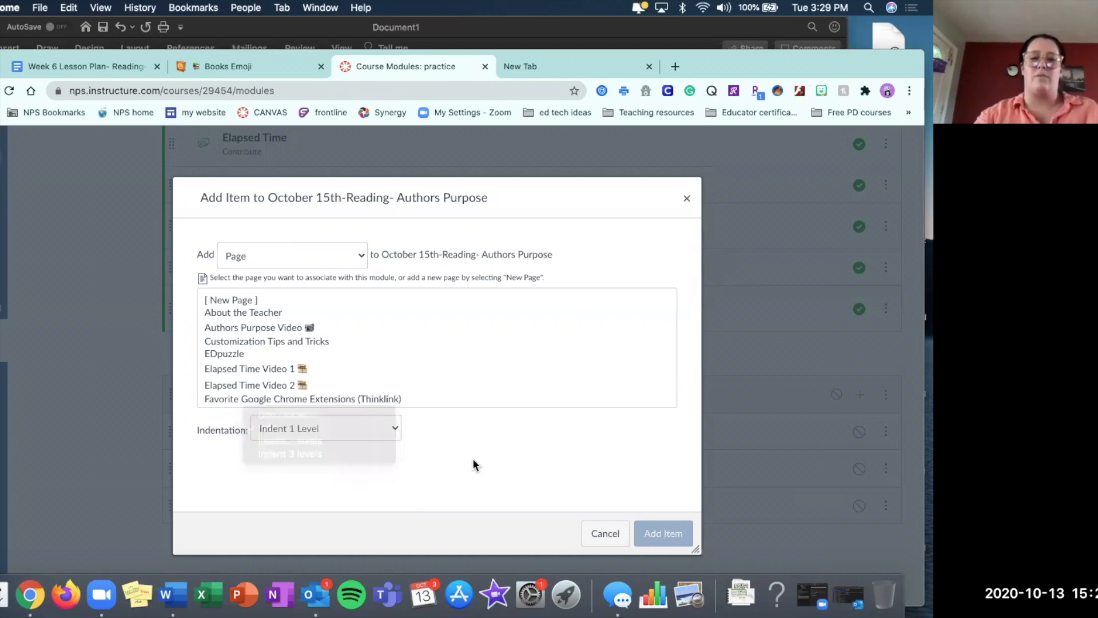
# Create a new page named "Epic Reading Ch. 21-22" and add it to the module.
pyautogui.click(224, 300)
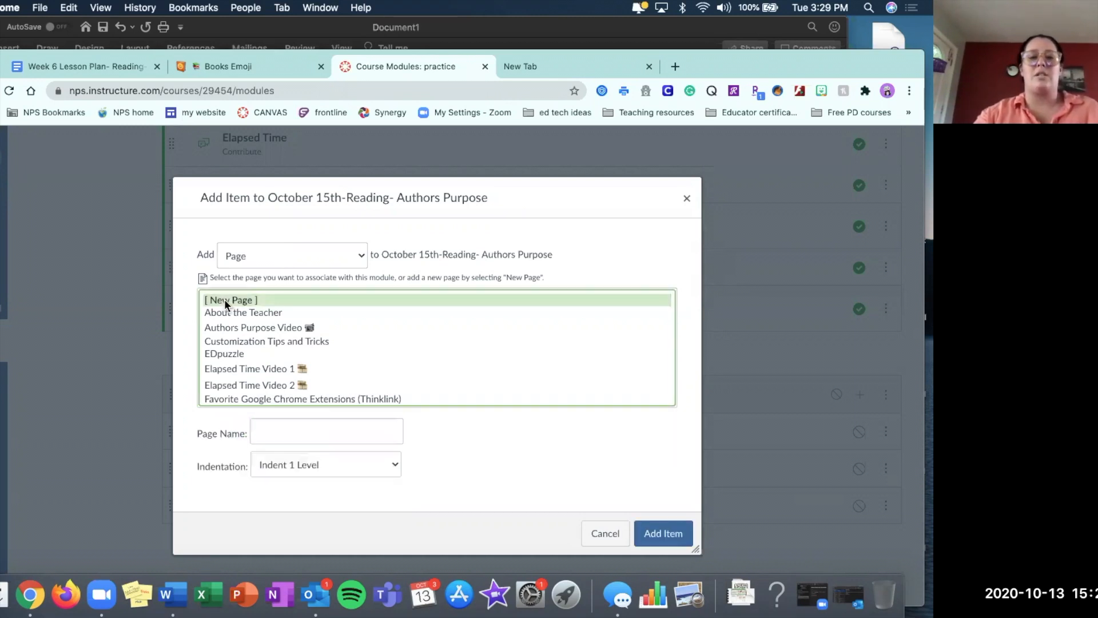
pyautogui.click(270, 433)
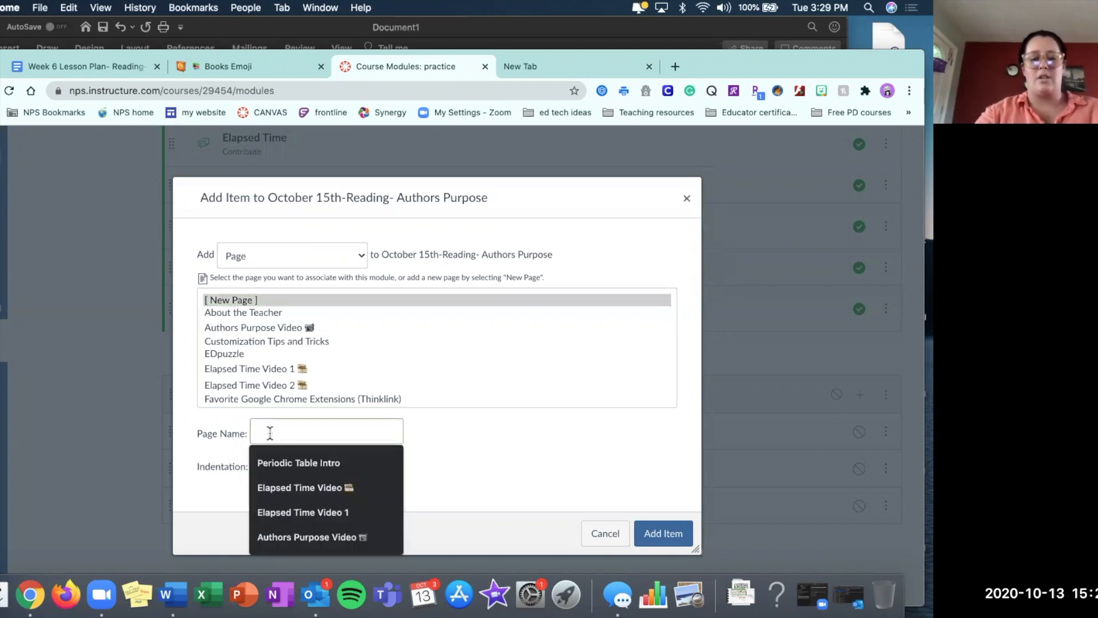
pyautogui.write('Ep')
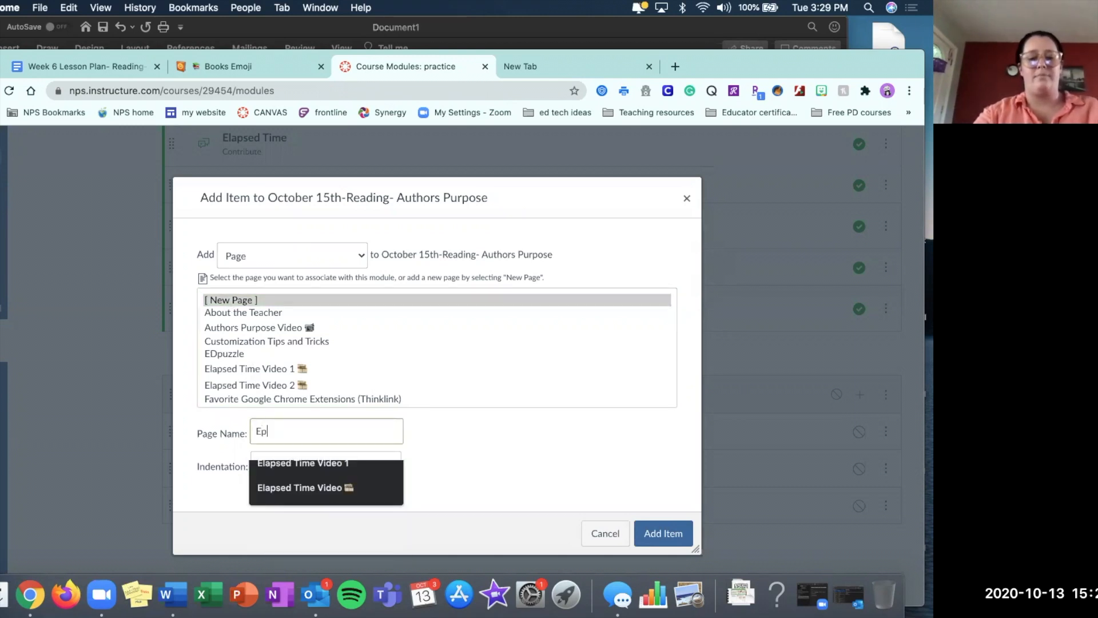
pyautogui.write('ic REading')
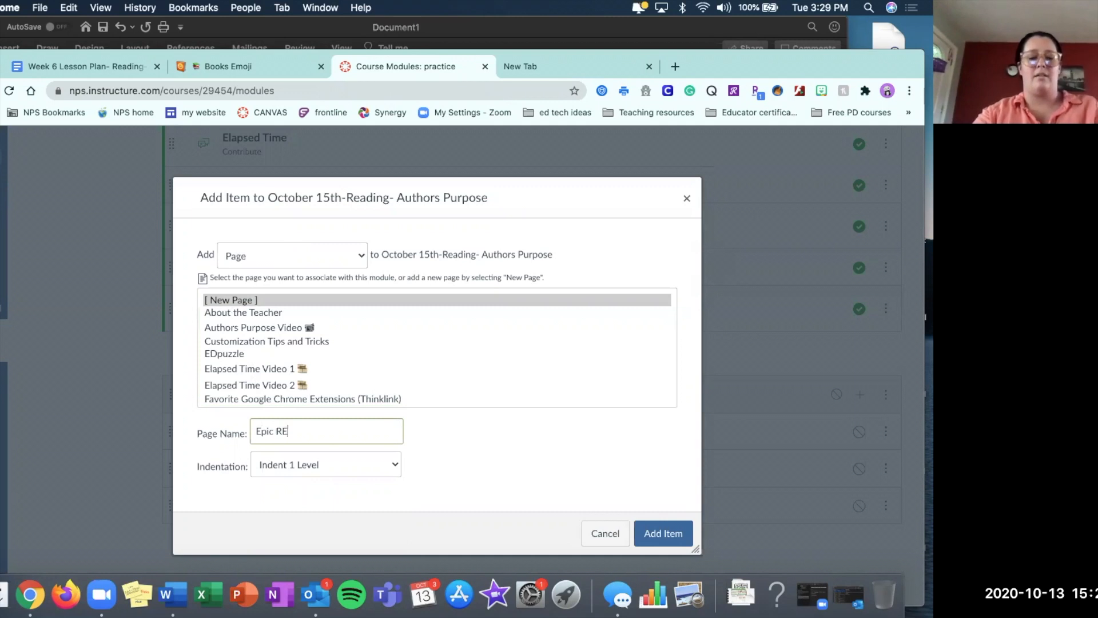
pyautogui.press('BackSpace')
pyautogui.press('BackSpace')
pyautogui.press('BackSpace')
pyautogui.press('BackSpace')
pyautogui.press('BackSpace')
pyautogui.press('BackSpace')
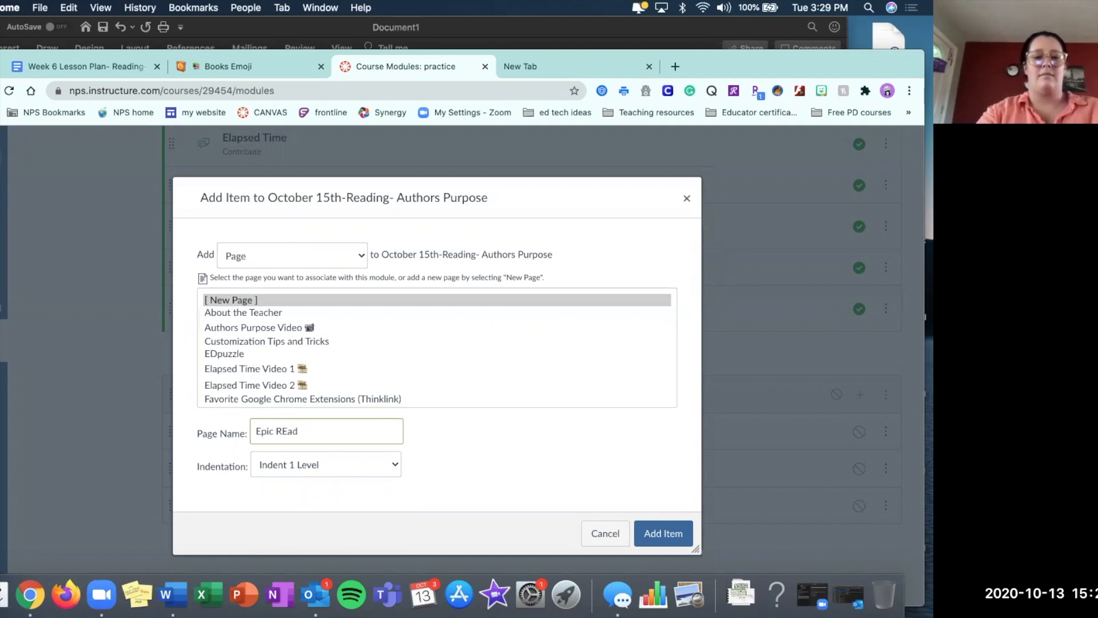
pyautogui.write('eading')
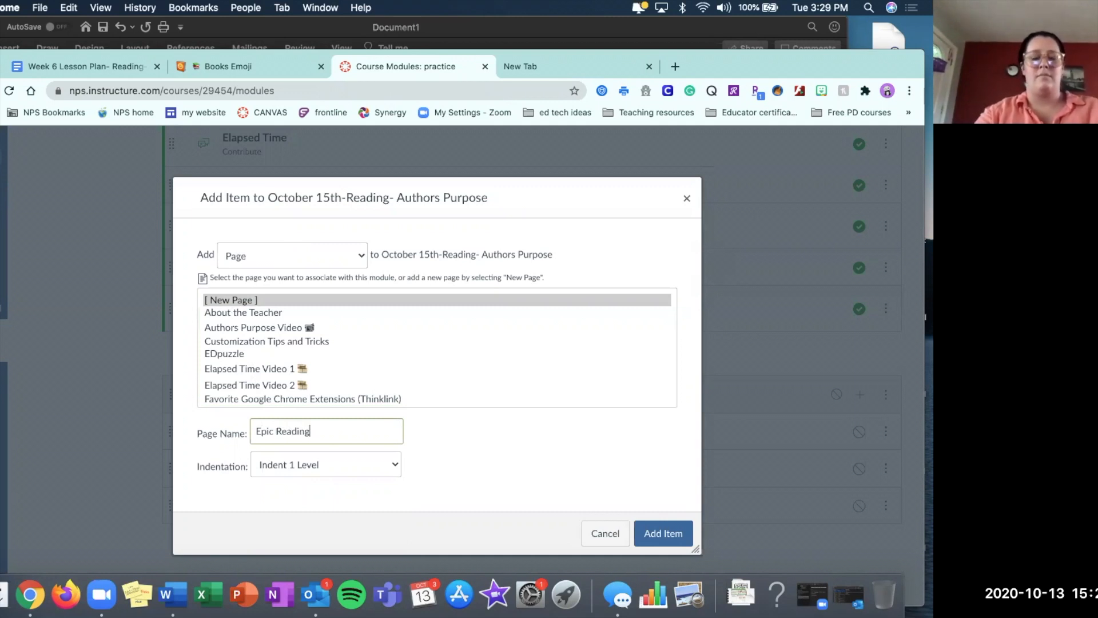
pyautogui.write(' Ch. ')
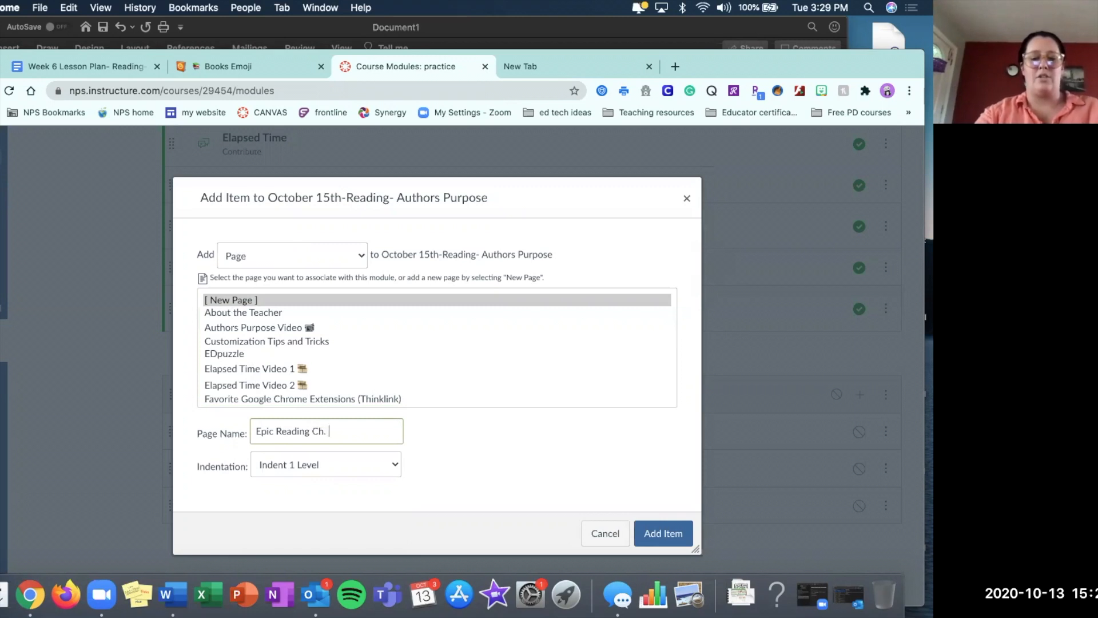
pyautogui.write('21-22')
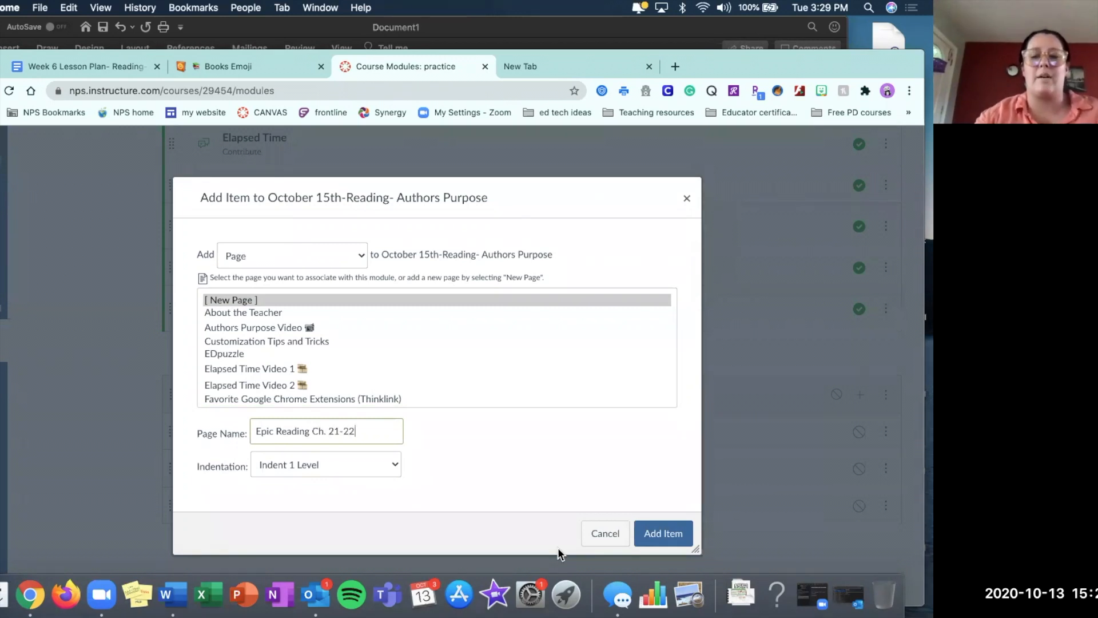
pyautogui.click(668, 535)
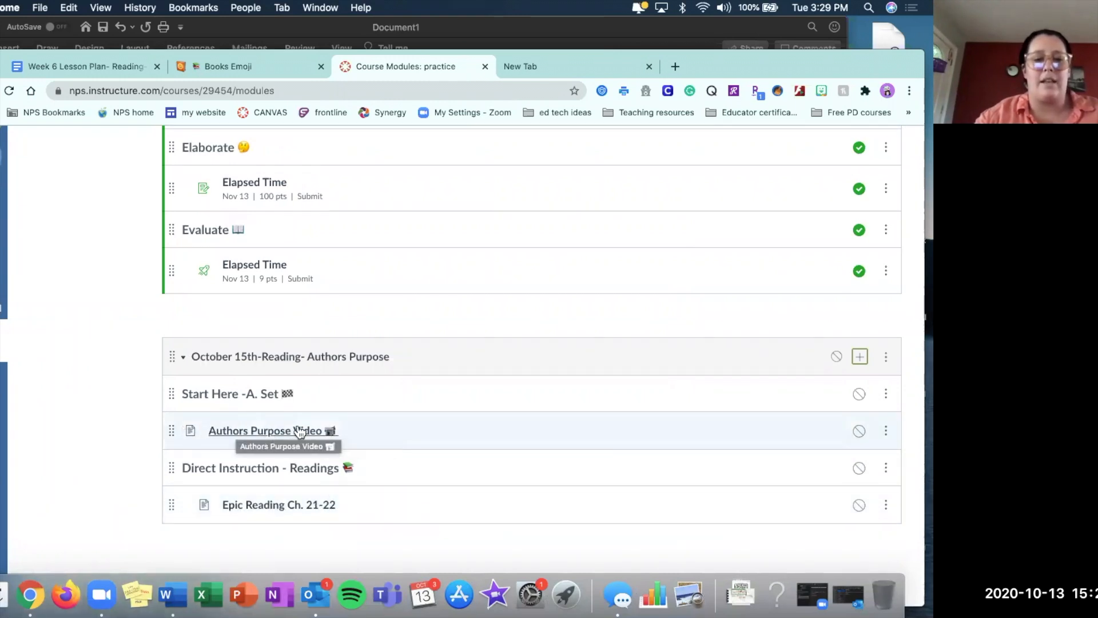
# Set the Authors Purpose Video item's indent to Indent 1 Level and update it.
pyautogui.click(886, 432)
pyautogui.click(839, 258)
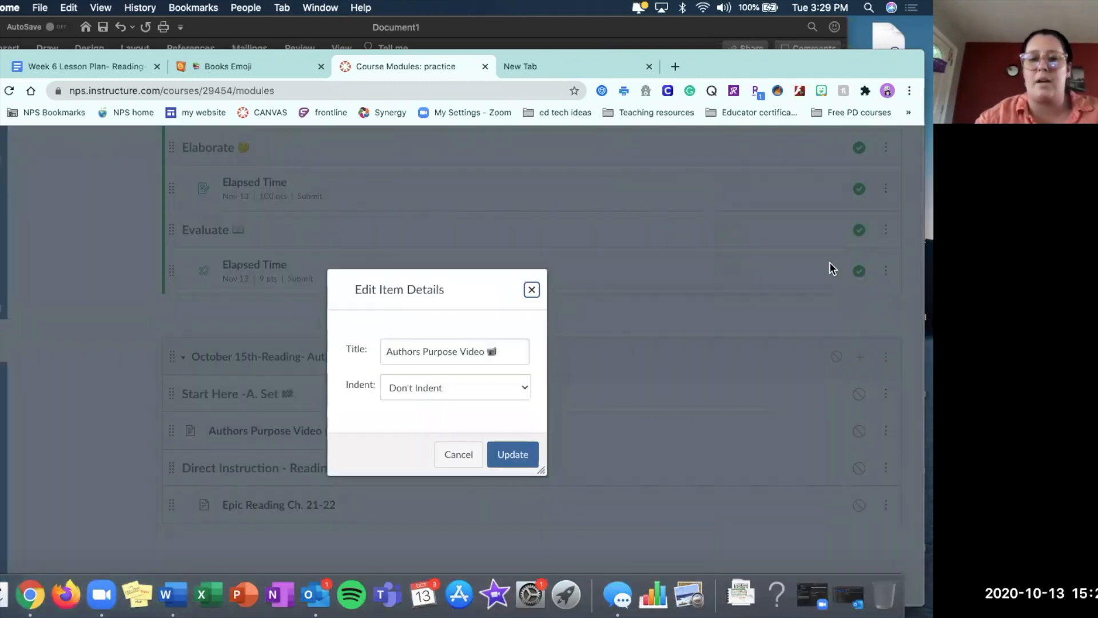
pyautogui.click(437, 391)
pyautogui.click(437, 403)
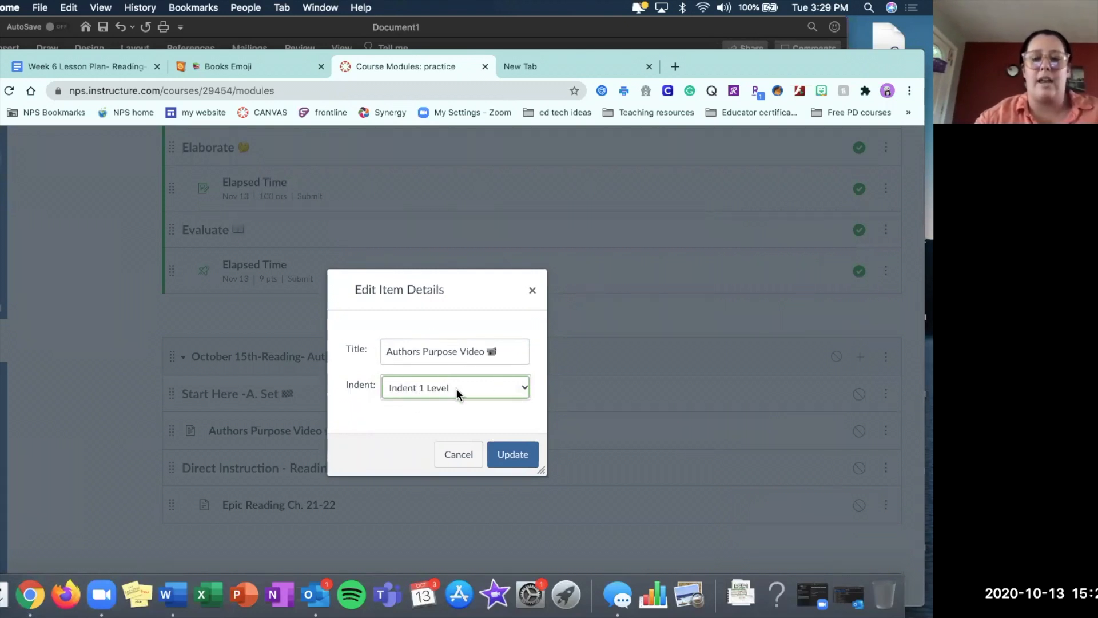
pyautogui.click(510, 454)
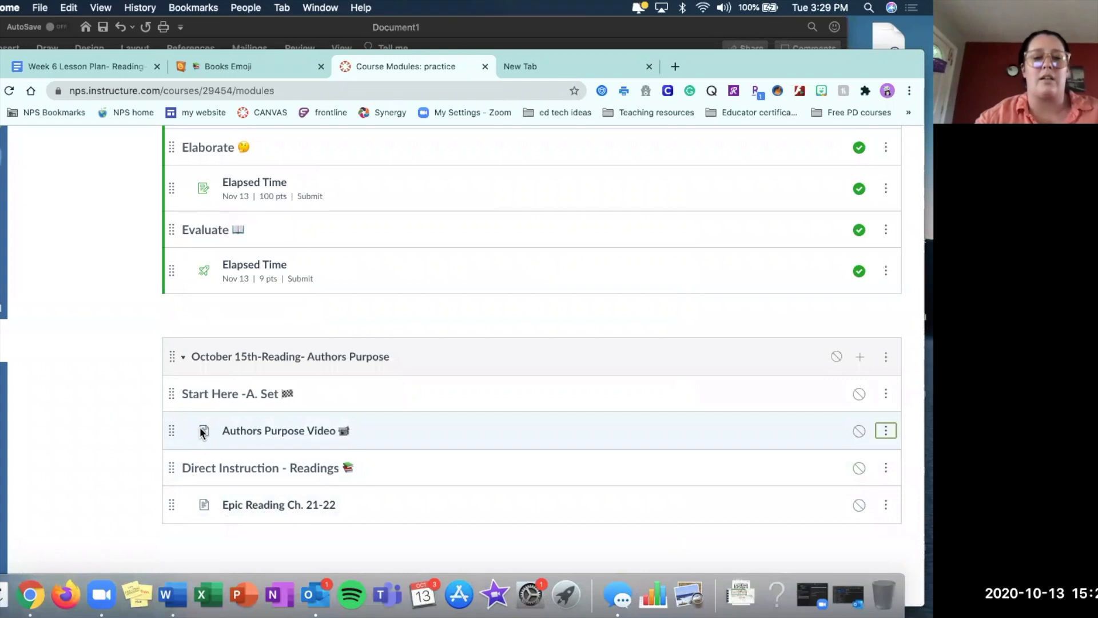
# Edit the Epic Reading Ch. 21-22 page and write "Click the link to get to the Book," with "Read Ch. 21-22" below.
pyautogui.click(273, 509)
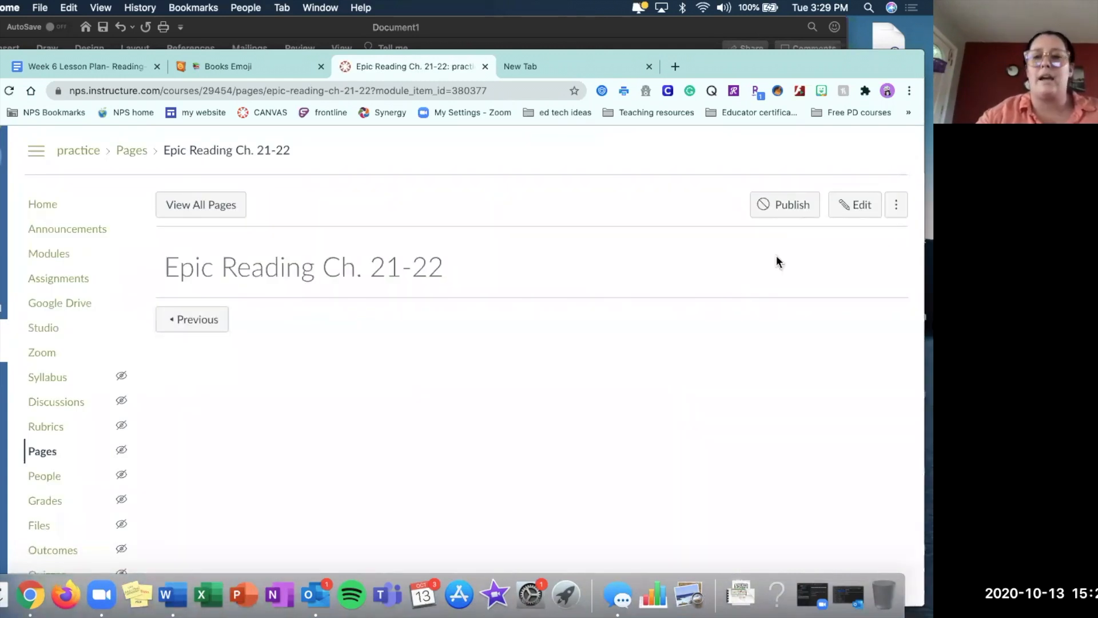
pyautogui.click(864, 206)
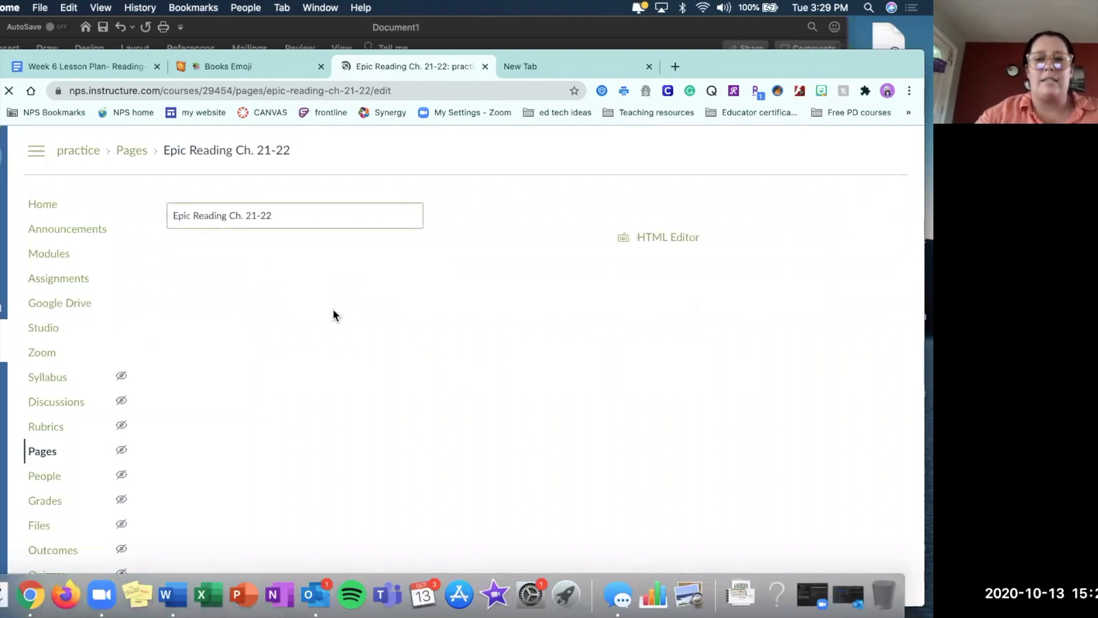
pyautogui.click(277, 364)
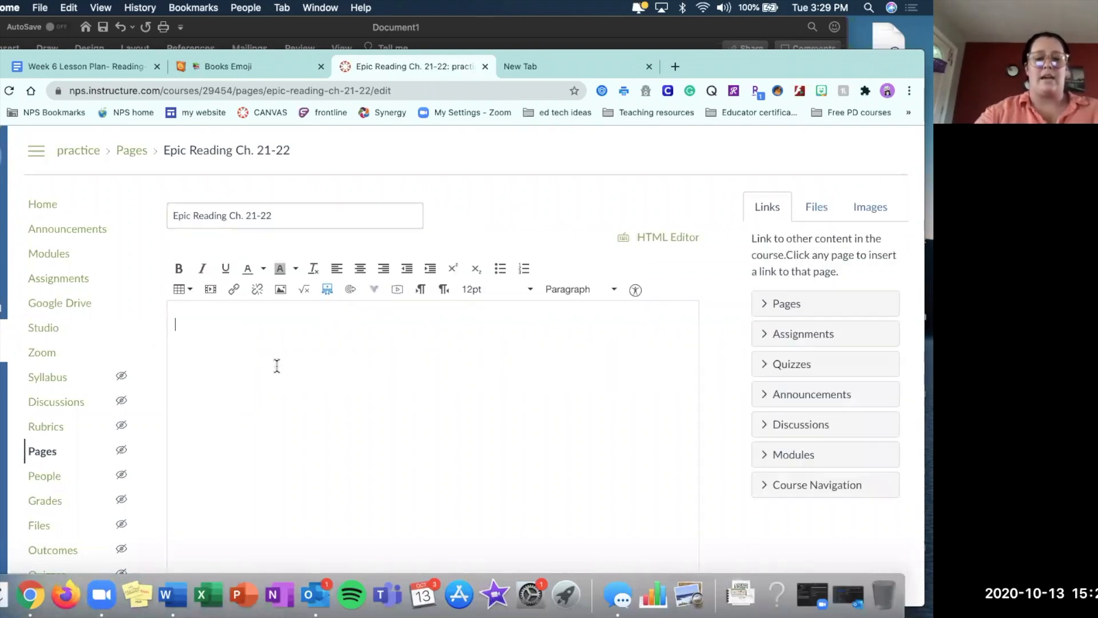
pyautogui.write('Cli')
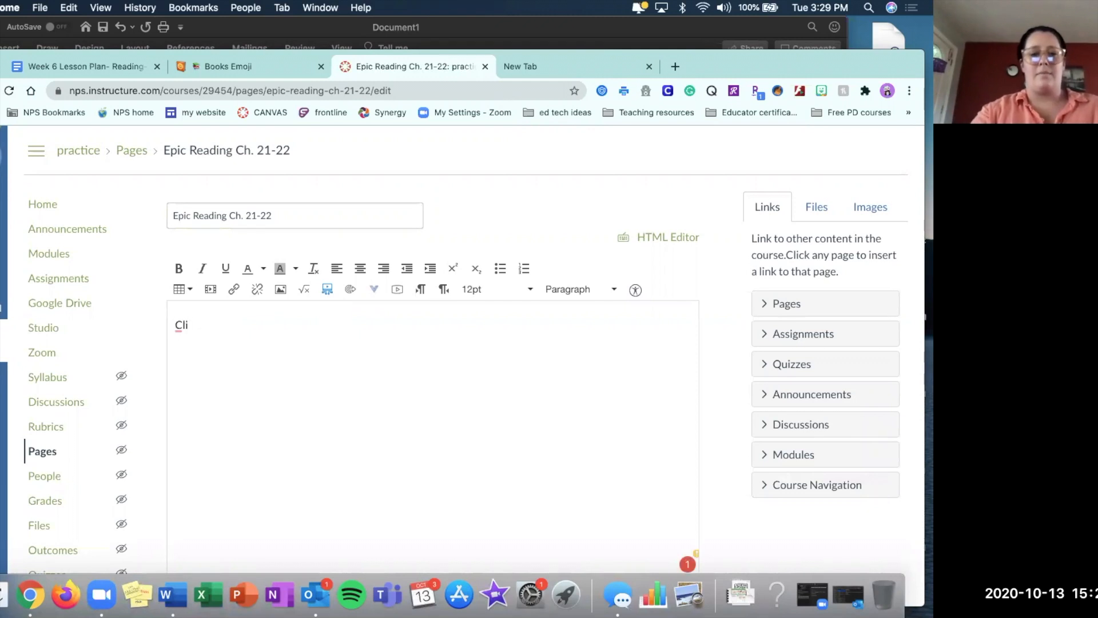
pyautogui.write('ck the link to get to the Book,')
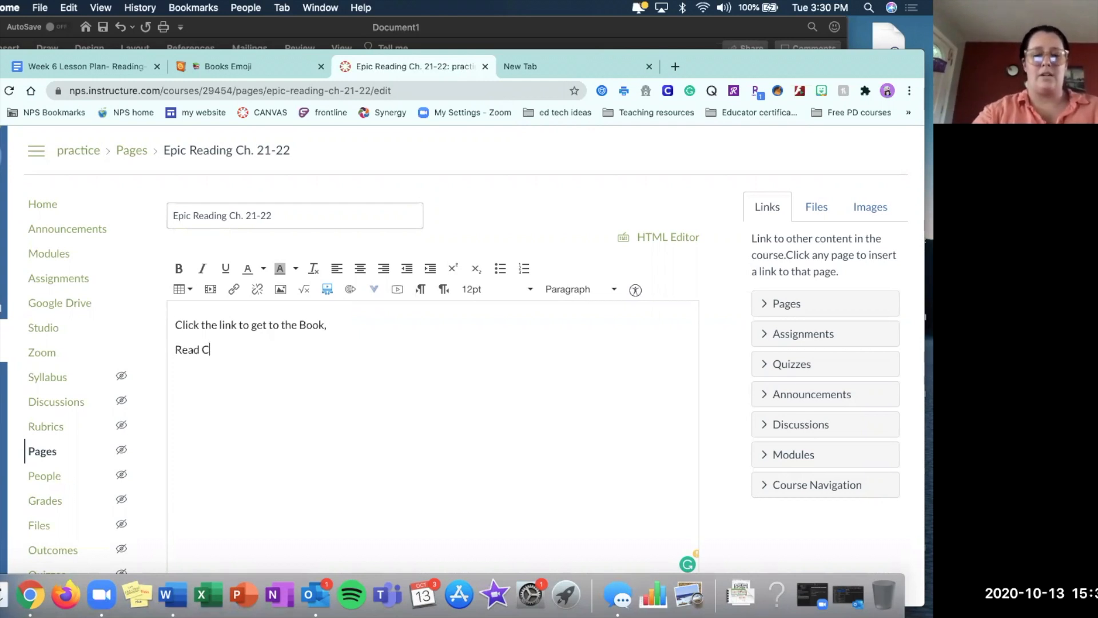
pyautogui.write('21-22')
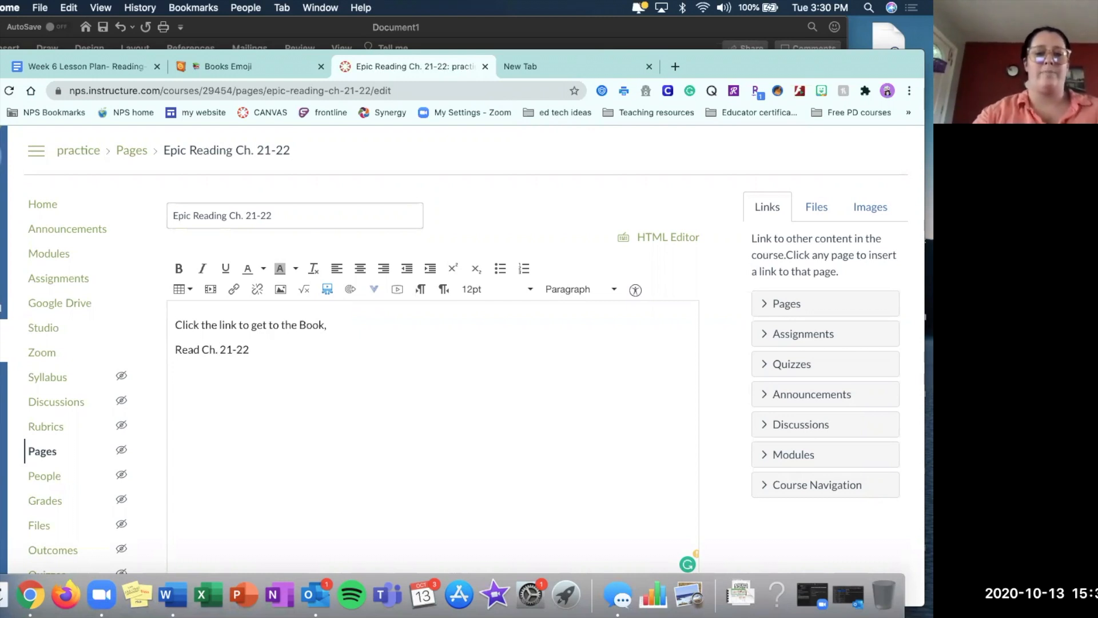
# Copy the getepic.com book link under Direct instruction in the Word document and paste it below "Read Ch. 21-22" on the Canvas page.
pyautogui.press('super+Tab')
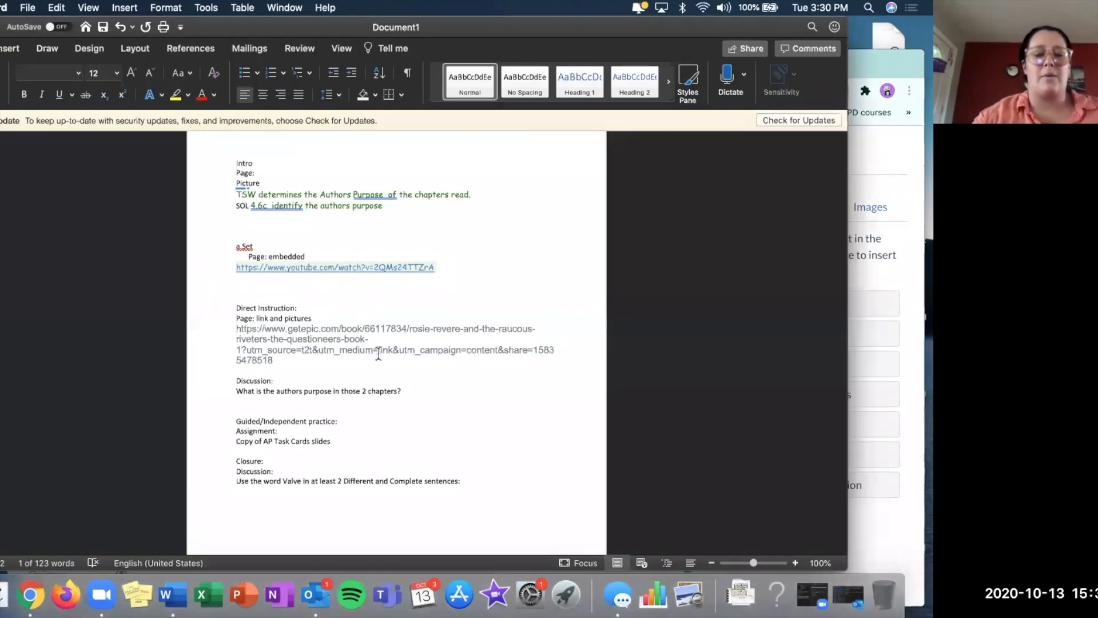
pyautogui.moveTo(288, 363); pyautogui.dragTo(225, 334)
pyautogui.press('super+c')
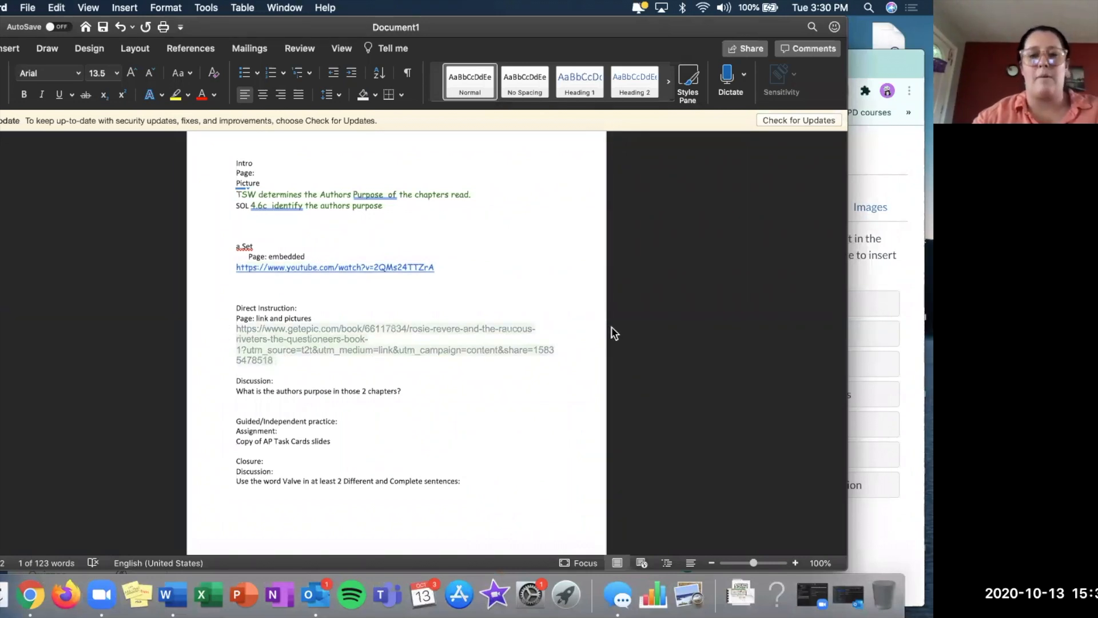
pyautogui.press('super+Tab')
pyautogui.press('super+v')
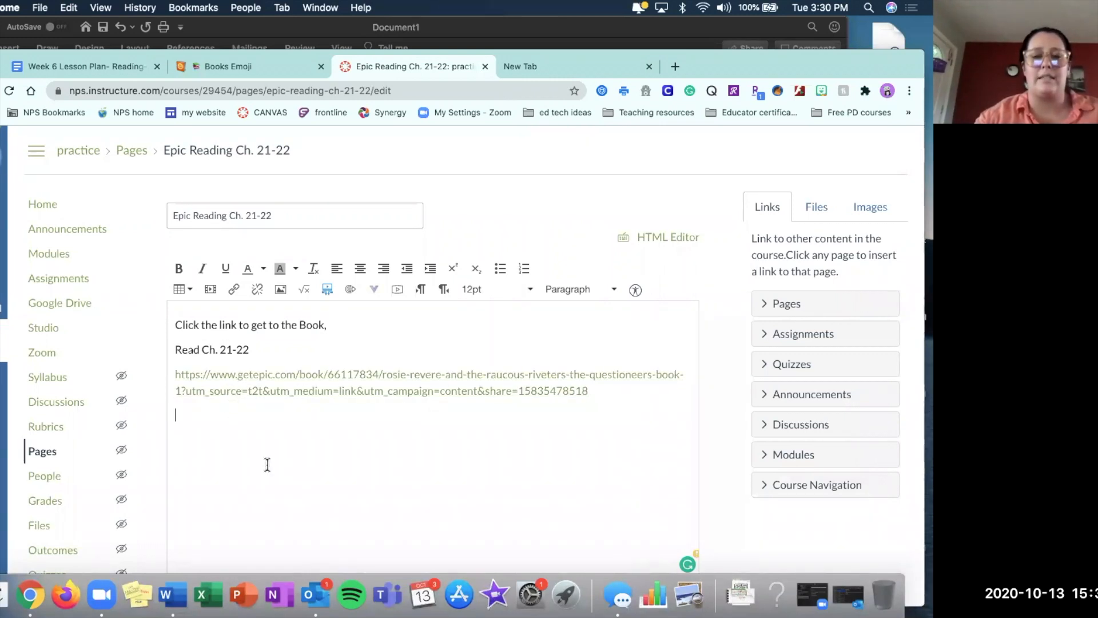
pyautogui.hotkey('ctrl', 'Up')
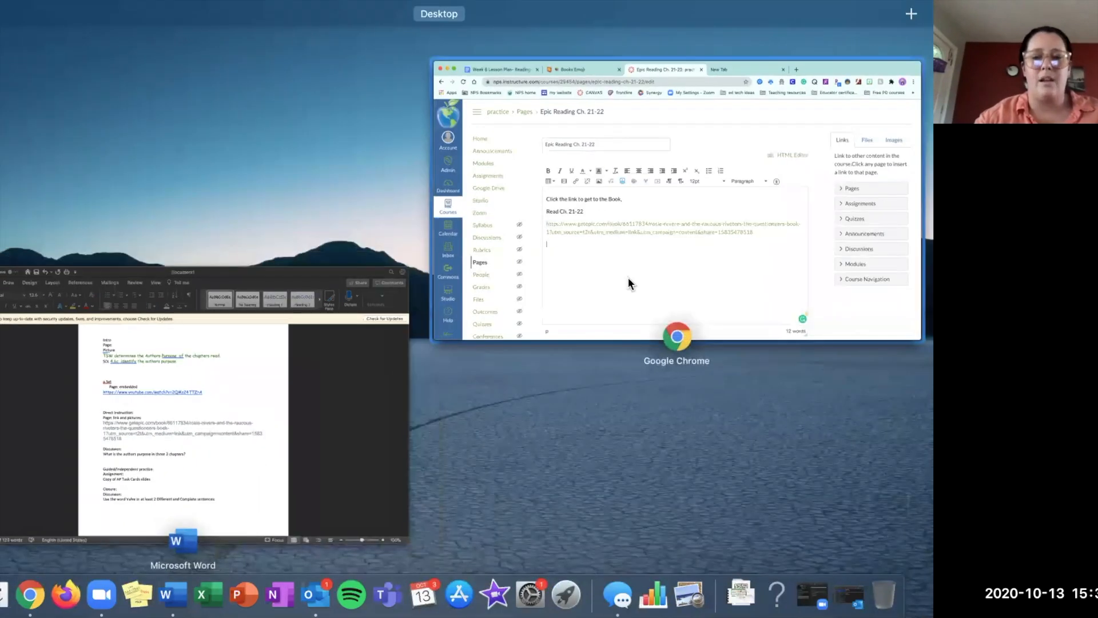
# Switch back to Canvas and format all the text on the Epic Reading Ch. 21-22 page as Header 3.
pyautogui.click(627, 277)
pyautogui.moveTo(262, 444); pyautogui.dragTo(166, 319)
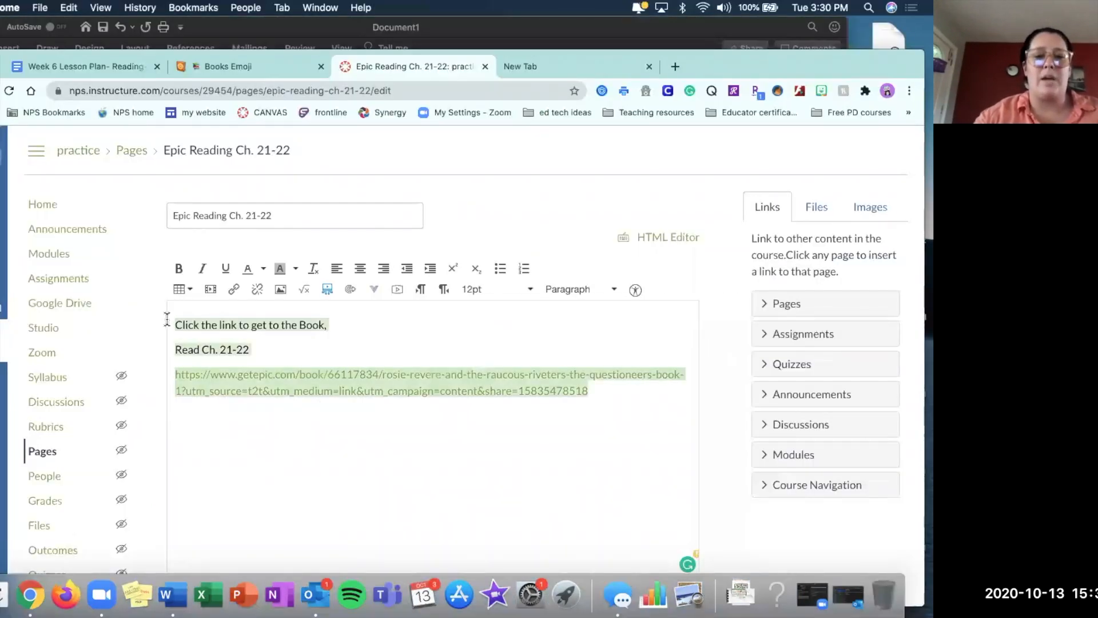
pyautogui.click(616, 289)
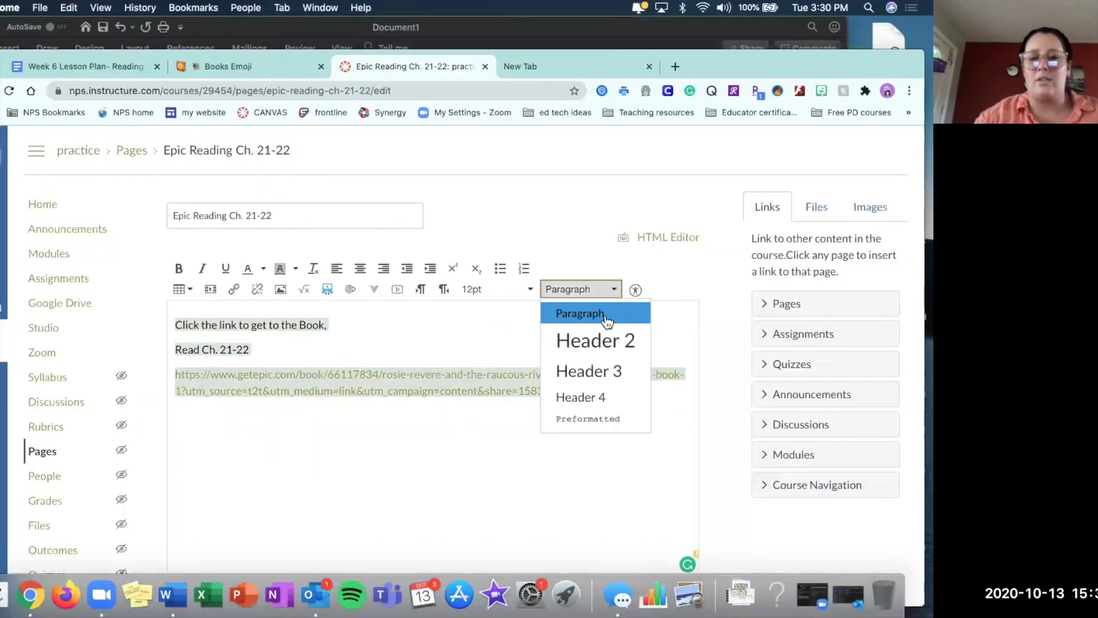
pyautogui.click(590, 373)
pyautogui.click(322, 486)
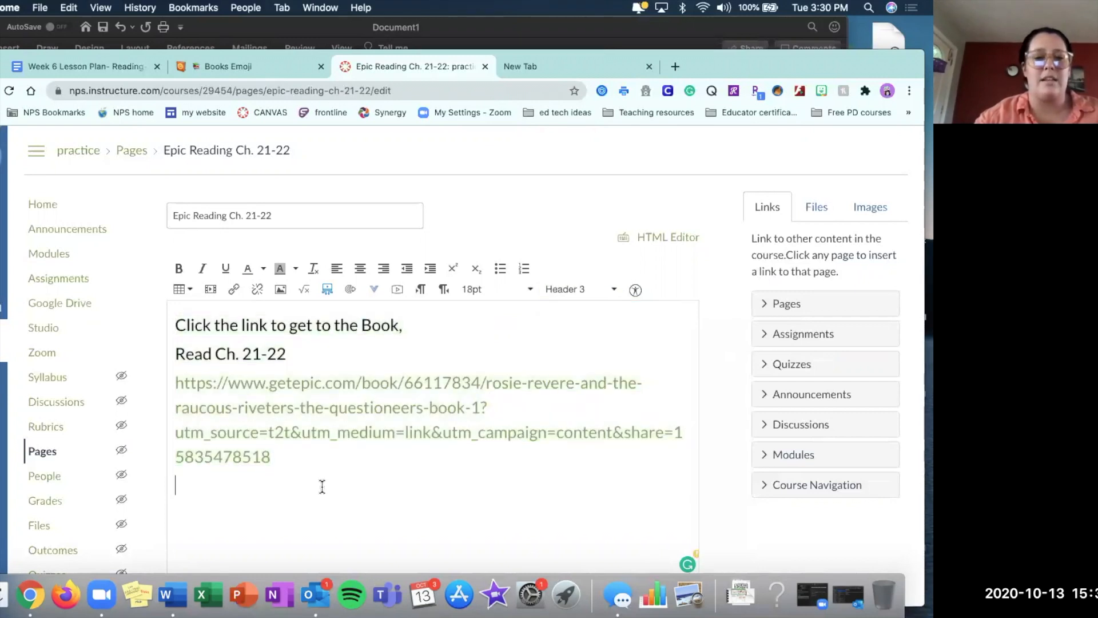
# Upload authors purpose.jpeg from Downloads onto a new line above the page text, with the alternative text "authors purpose".
pyautogui.click(176, 325)
pyautogui.press('Return')
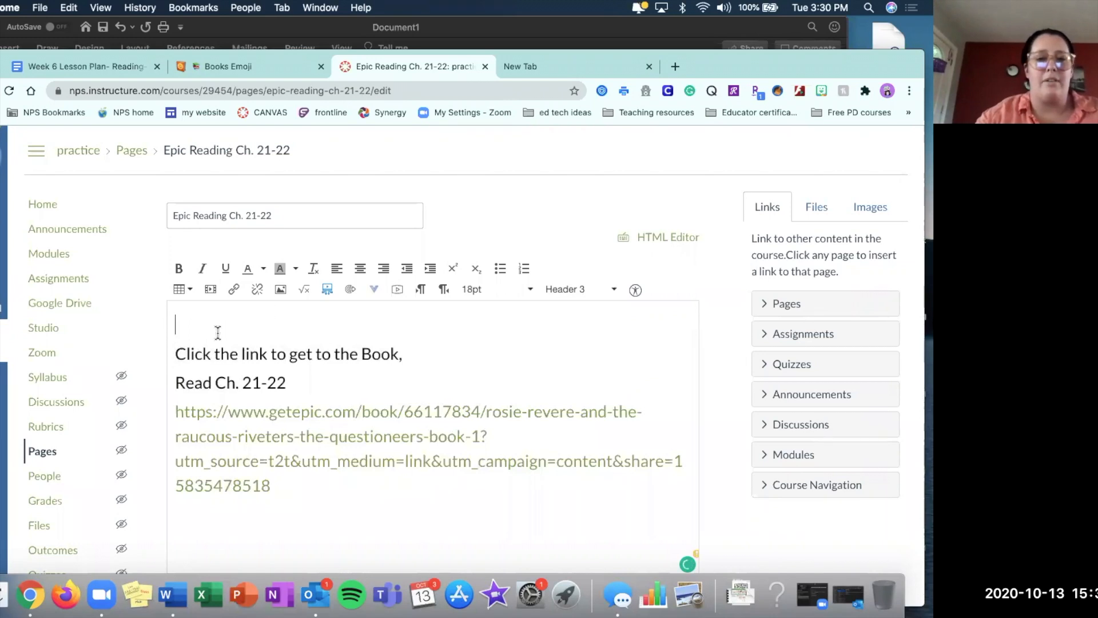
pyautogui.click(874, 209)
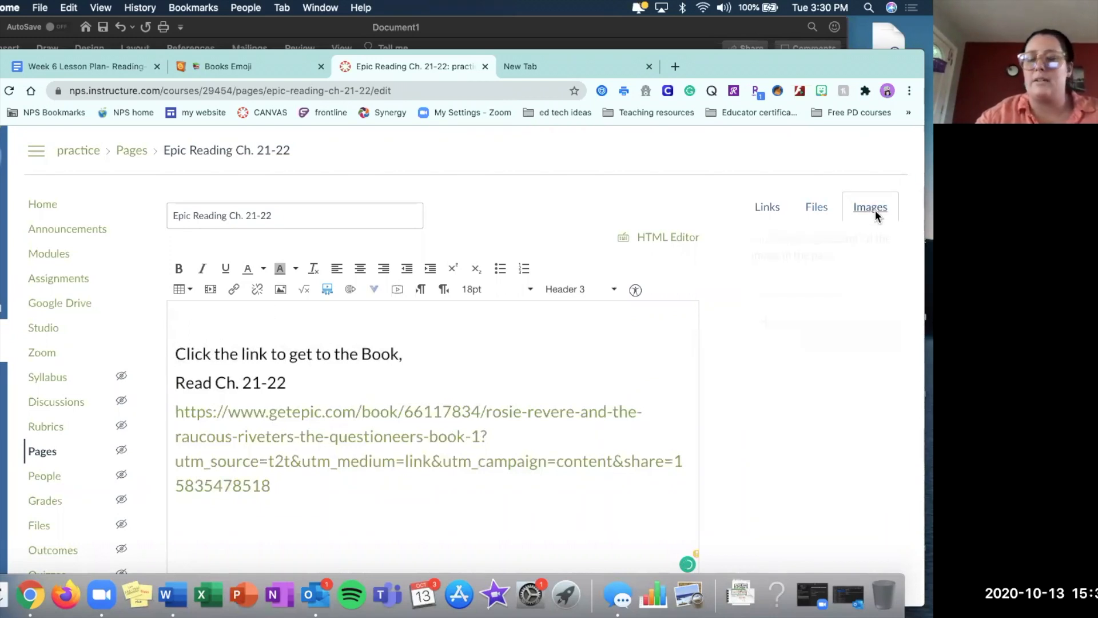
pyautogui.click(808, 321)
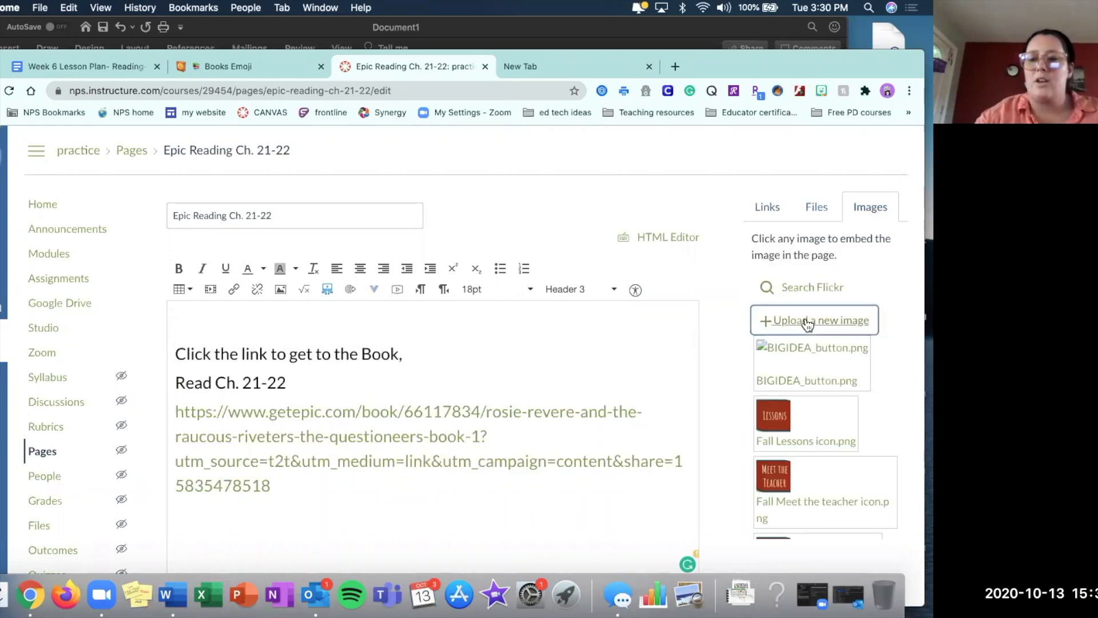
pyautogui.click(784, 361)
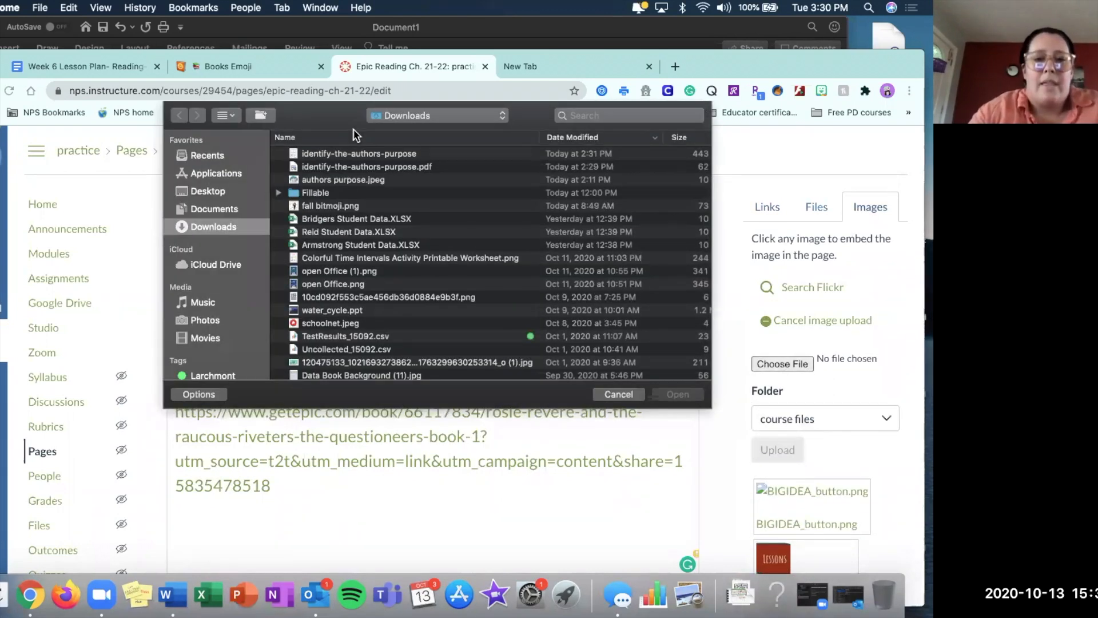
pyautogui.click(347, 180)
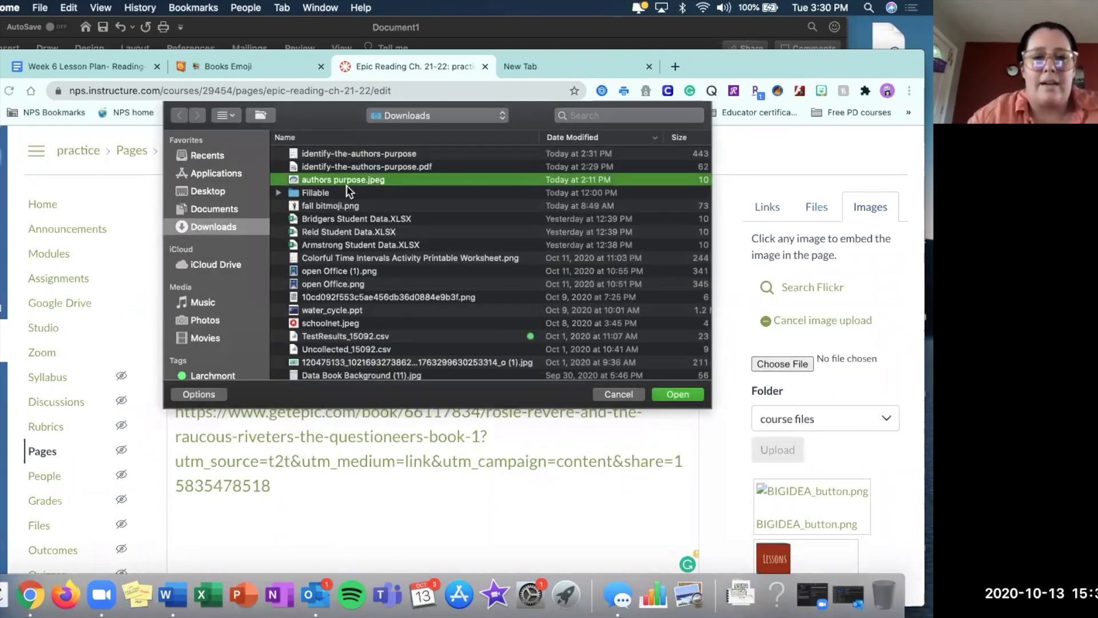
pyautogui.click(673, 392)
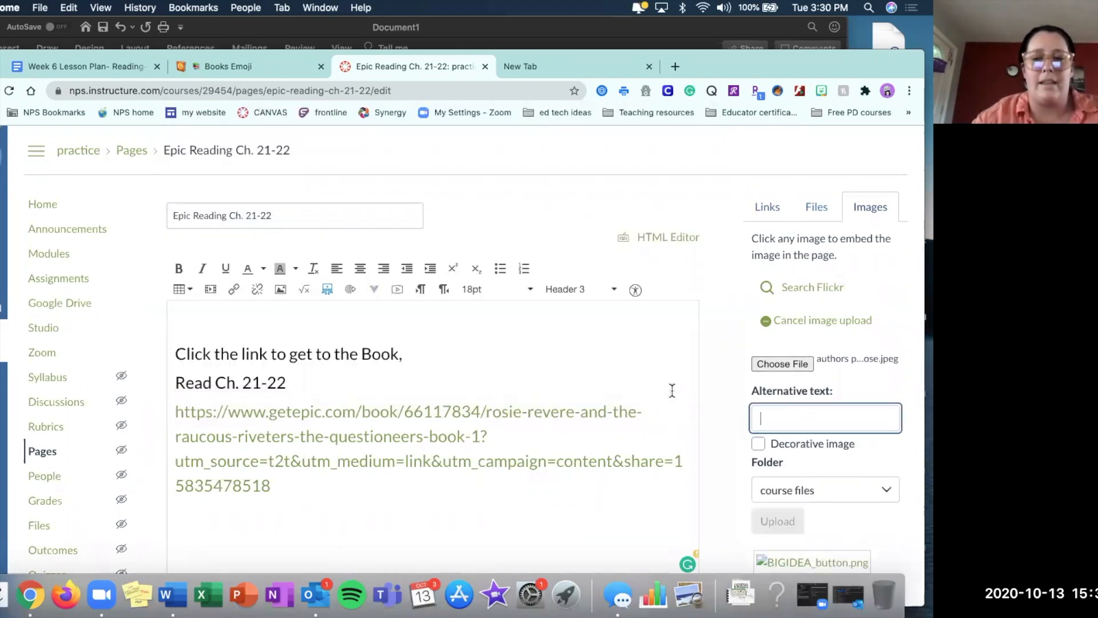
pyautogui.write('authors purpose')
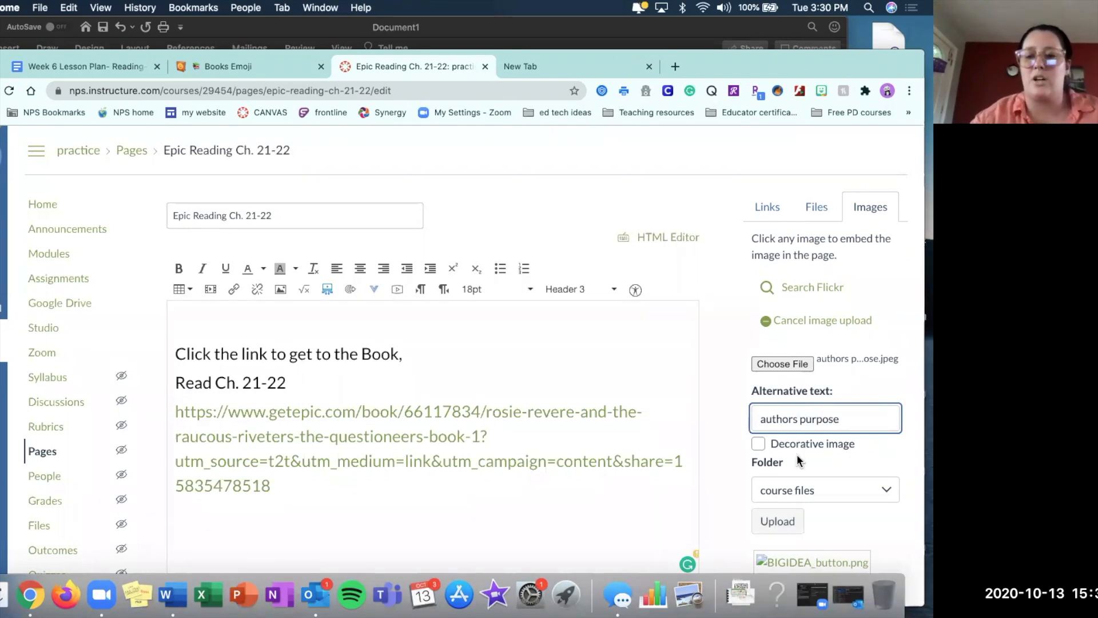
pyautogui.click(785, 520)
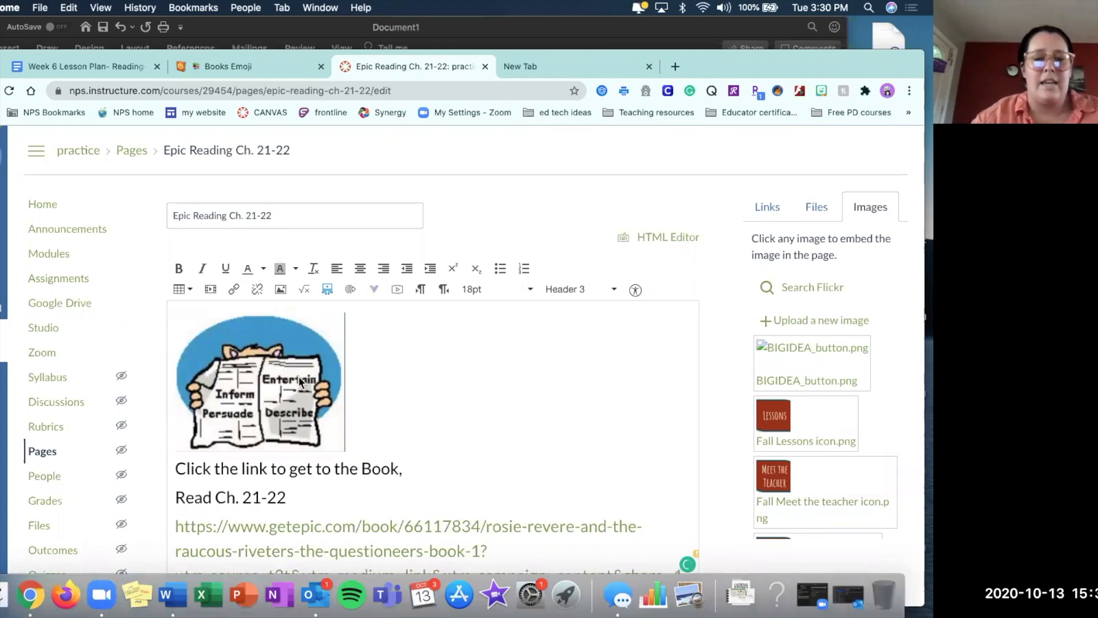
# Center the authors purpose image and save the Epic Reading Ch. 21-22 page.
pyautogui.click(360, 269)
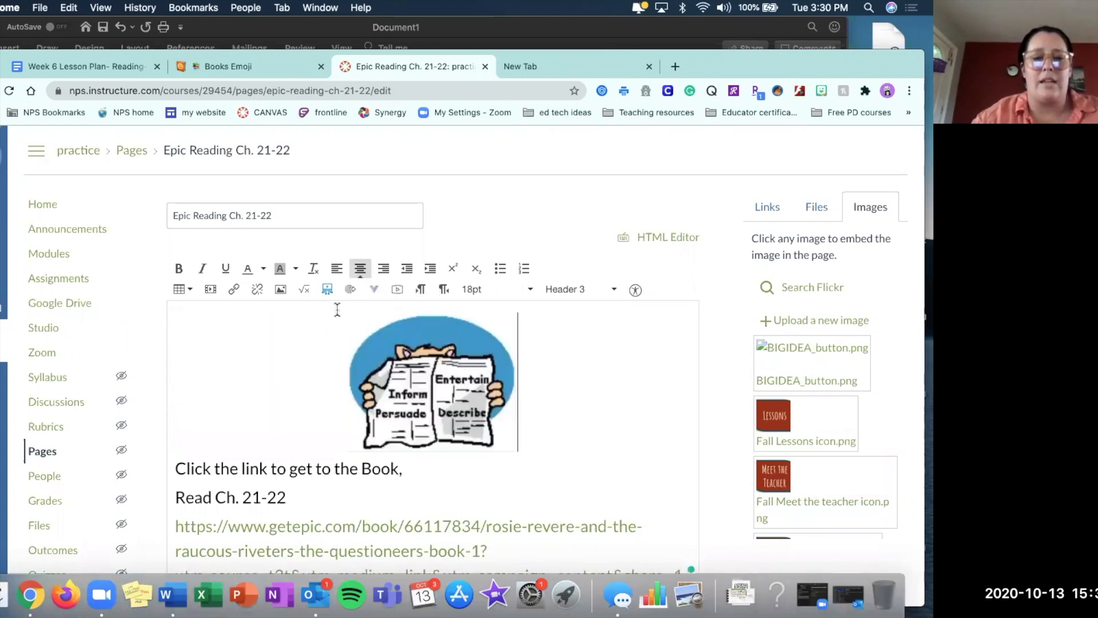
pyautogui.scroll(-2, 263, 385)
pyautogui.scroll(2, 264, 387)
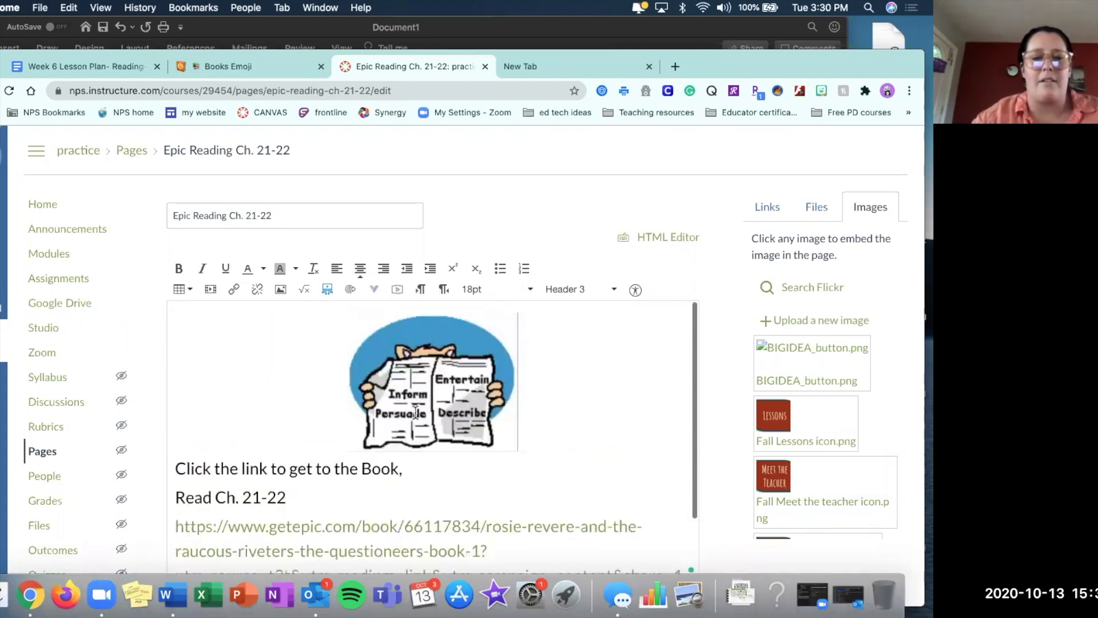
pyautogui.scroll(-3, 400, 449)
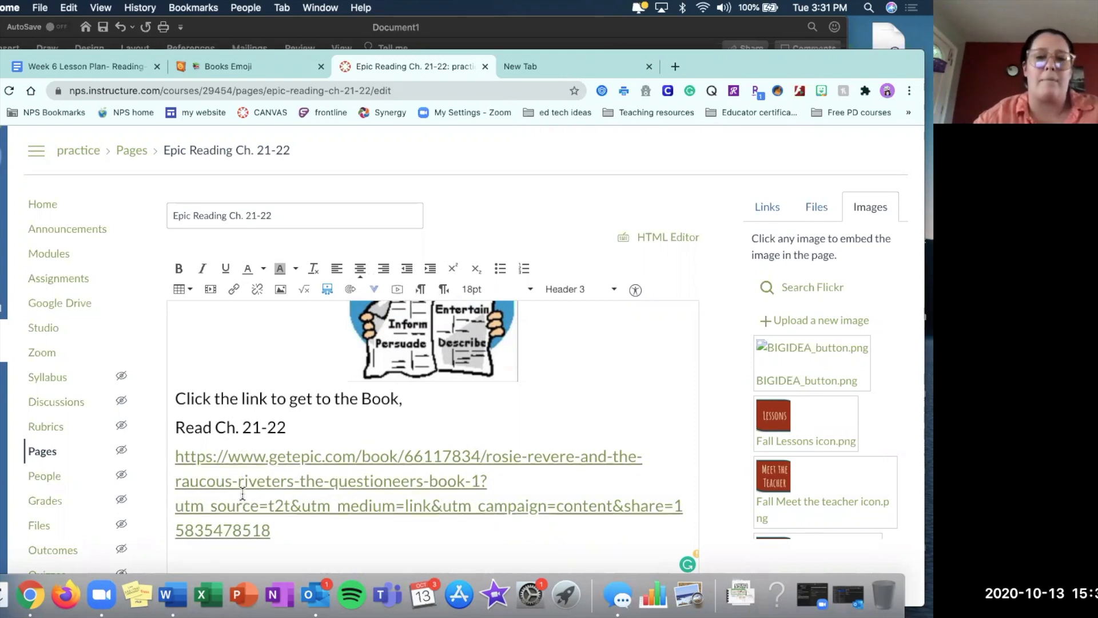
pyautogui.scroll(-2, 714, 236)
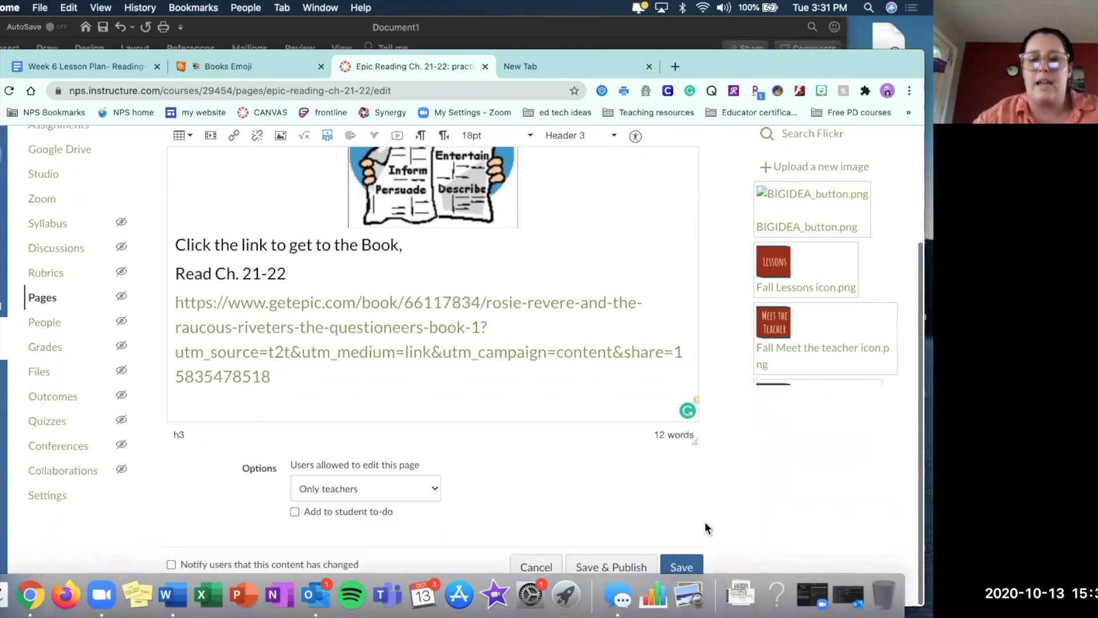
pyautogui.click(681, 568)
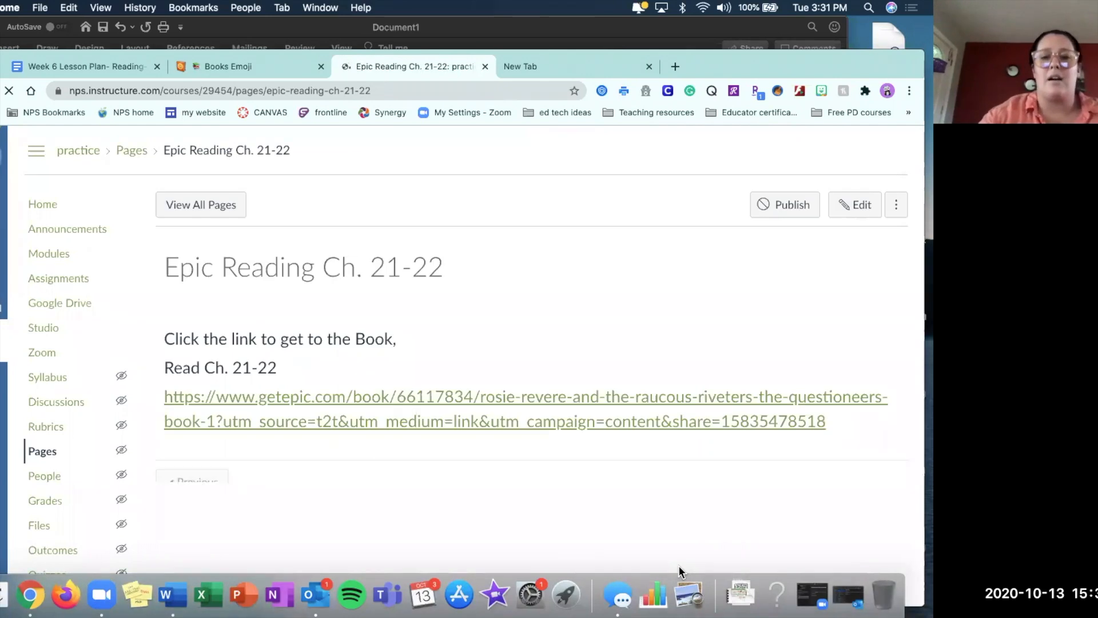
# Return to the course modules and start adding an item to the October 15th-Reading- Authors Purpose module.
pyautogui.click(52, 258)
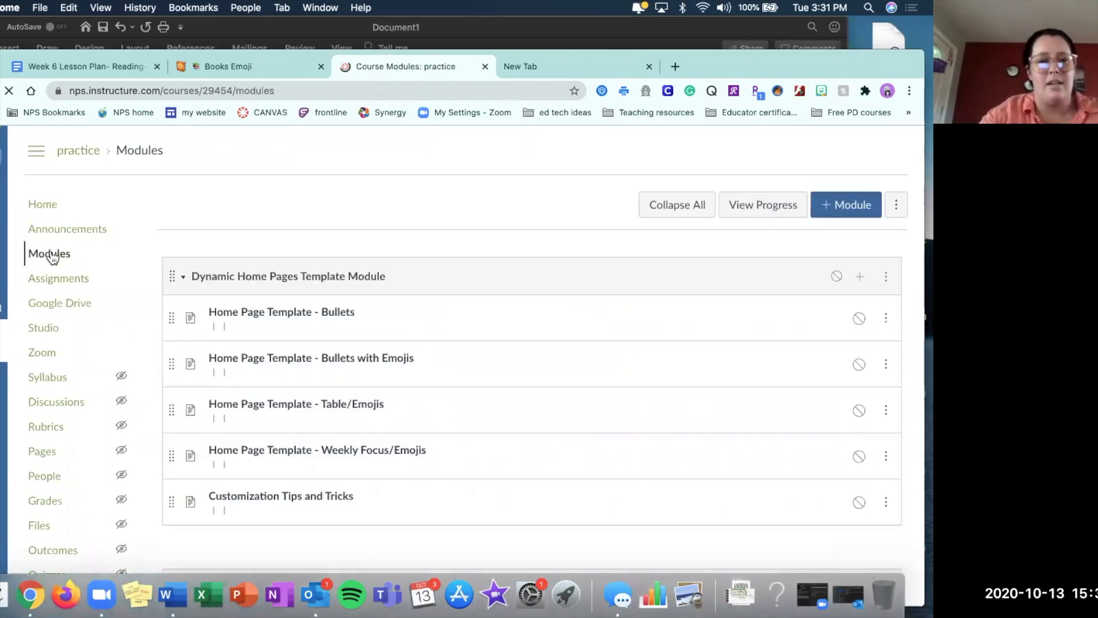
pyautogui.scroll(-15, 461, 312)
pyautogui.scroll(-7, 461, 312)
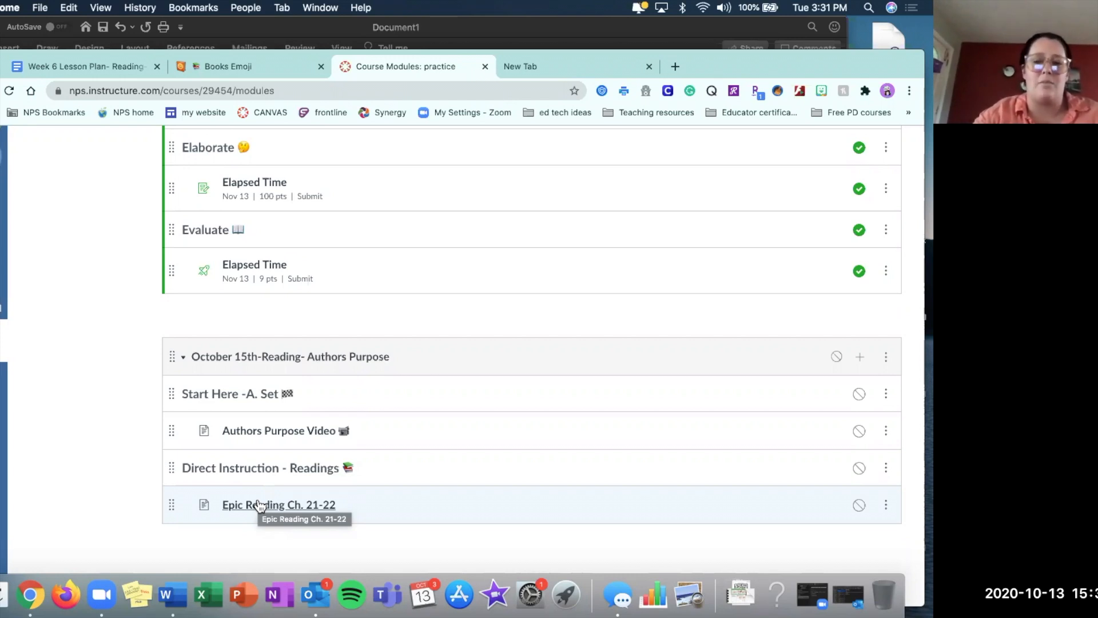
pyautogui.click(861, 358)
pyautogui.click(301, 250)
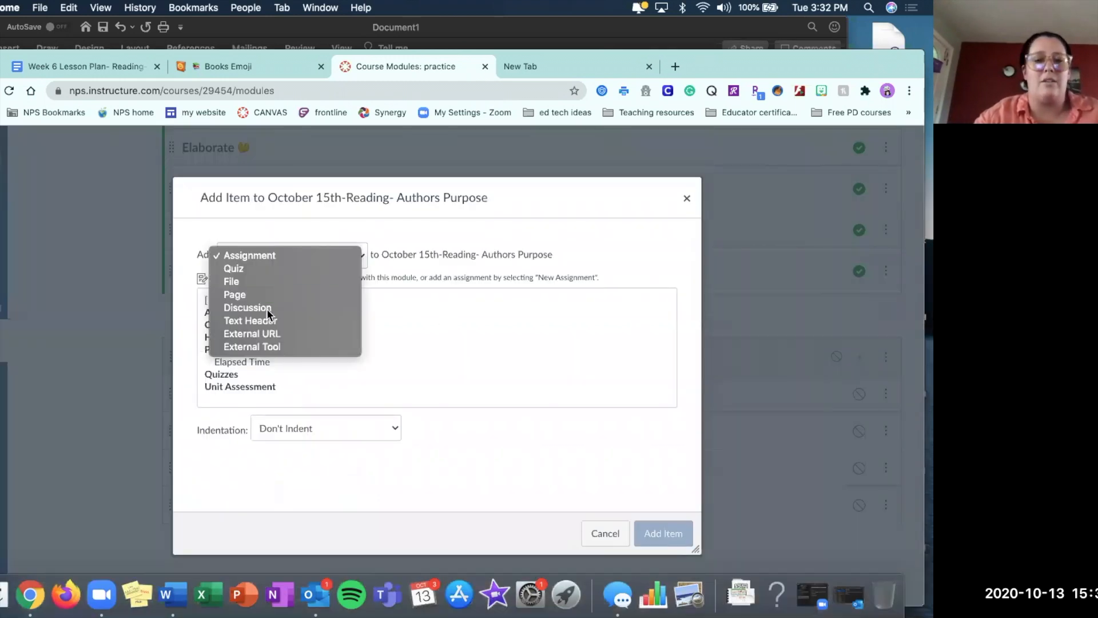
pyautogui.click(260, 319)
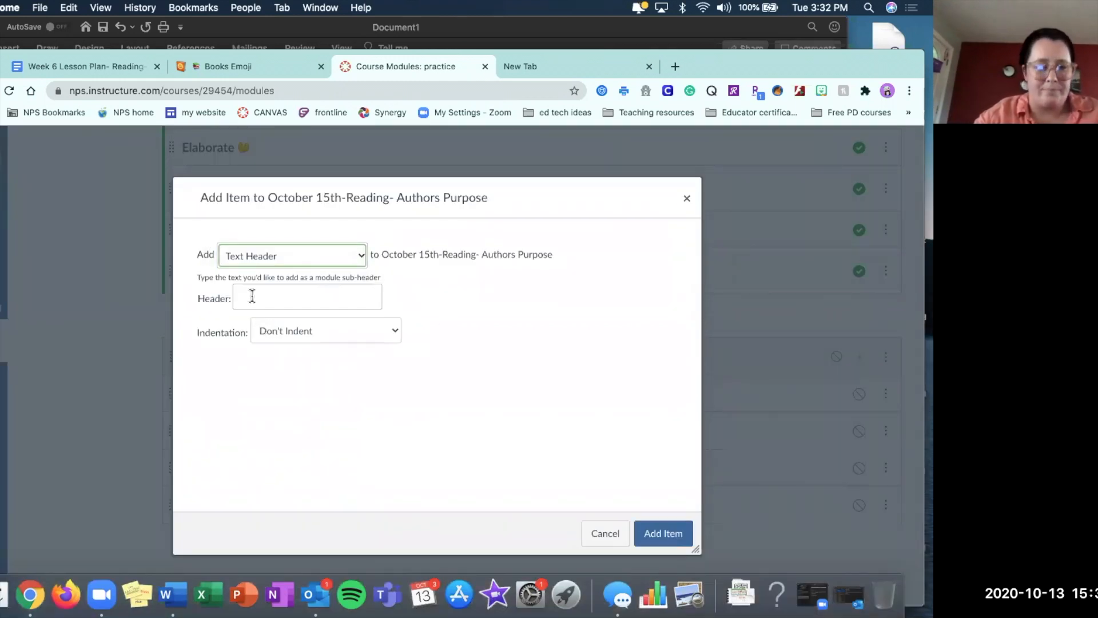
pyautogui.click(251, 298)
# Check the Discussion entry in the Word lesson plan, and add a new discussion topic named "Authors Purpose" to the Canvas module at Indent 1 Level.
pyautogui.click(618, 35)
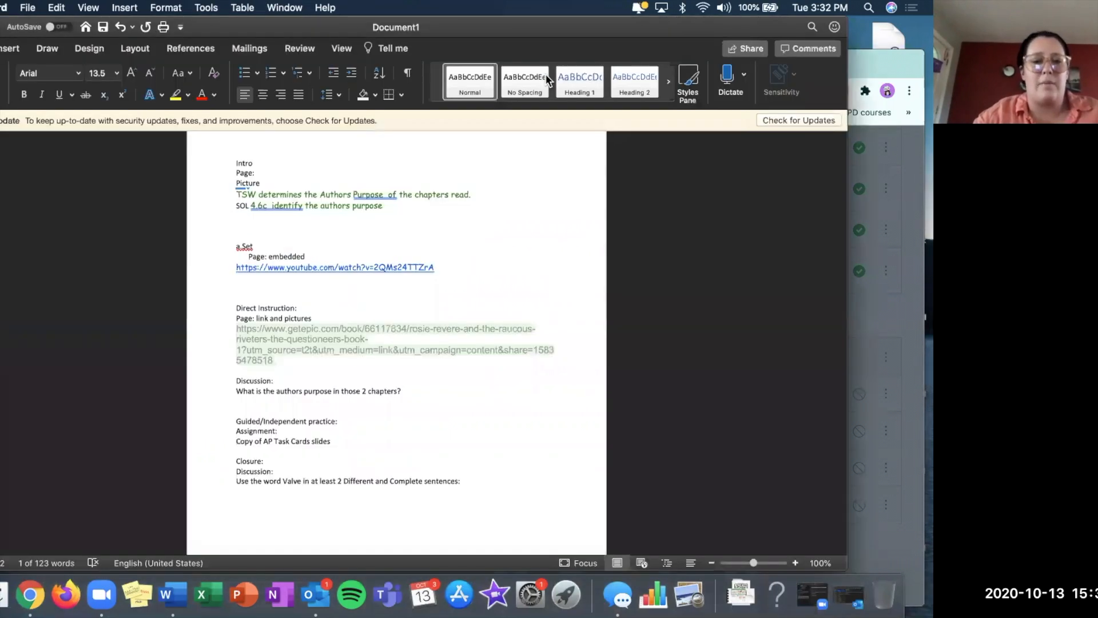
pyautogui.click(247, 393)
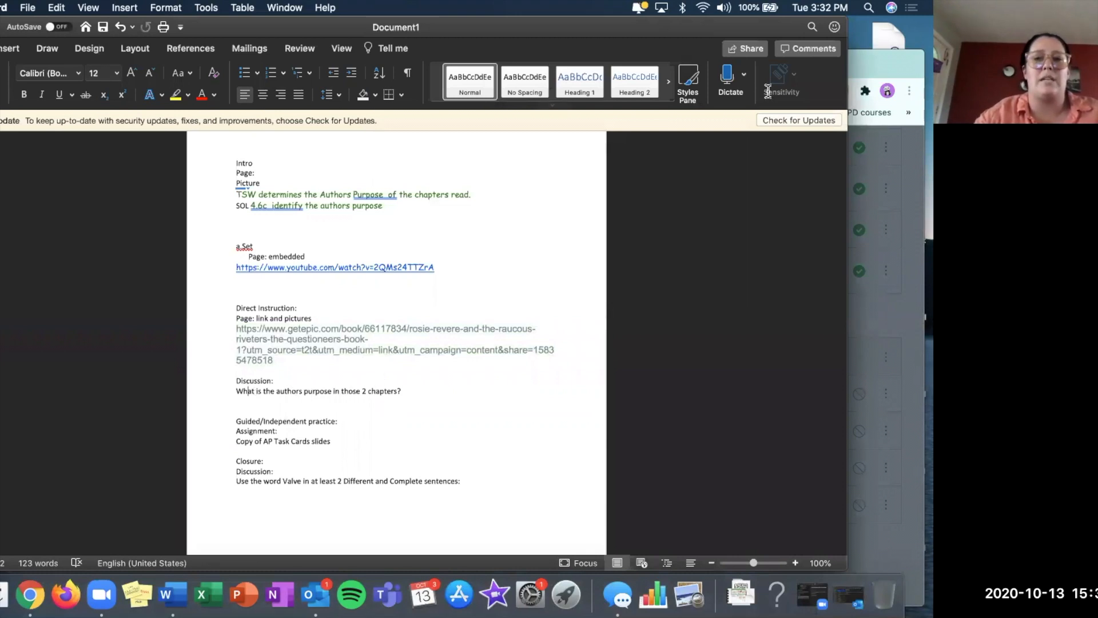
pyautogui.click(916, 68)
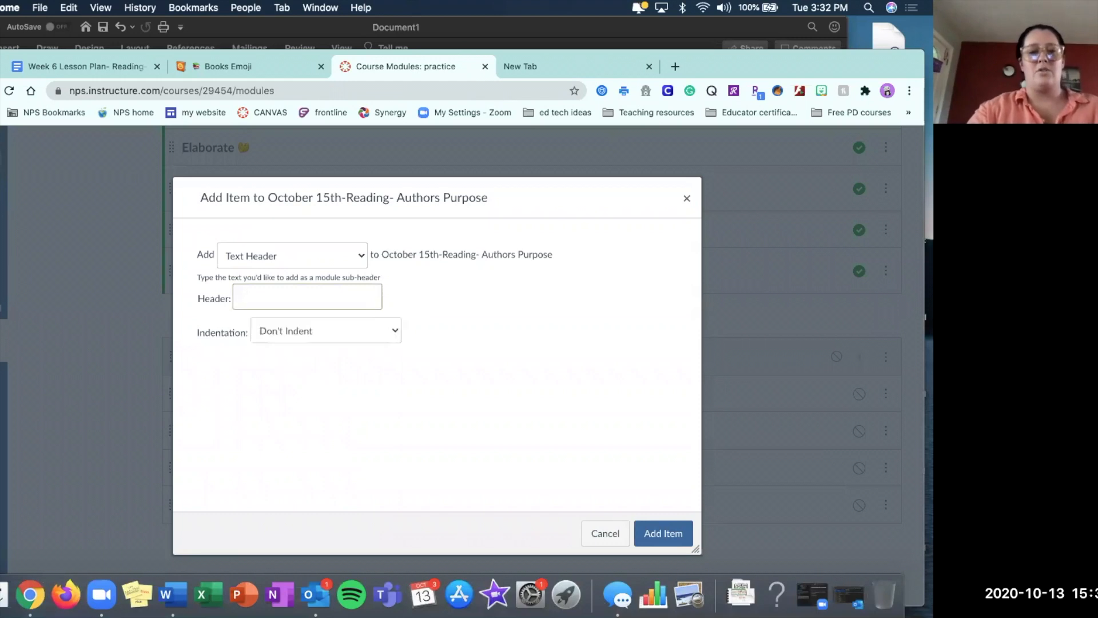
pyautogui.click(301, 257)
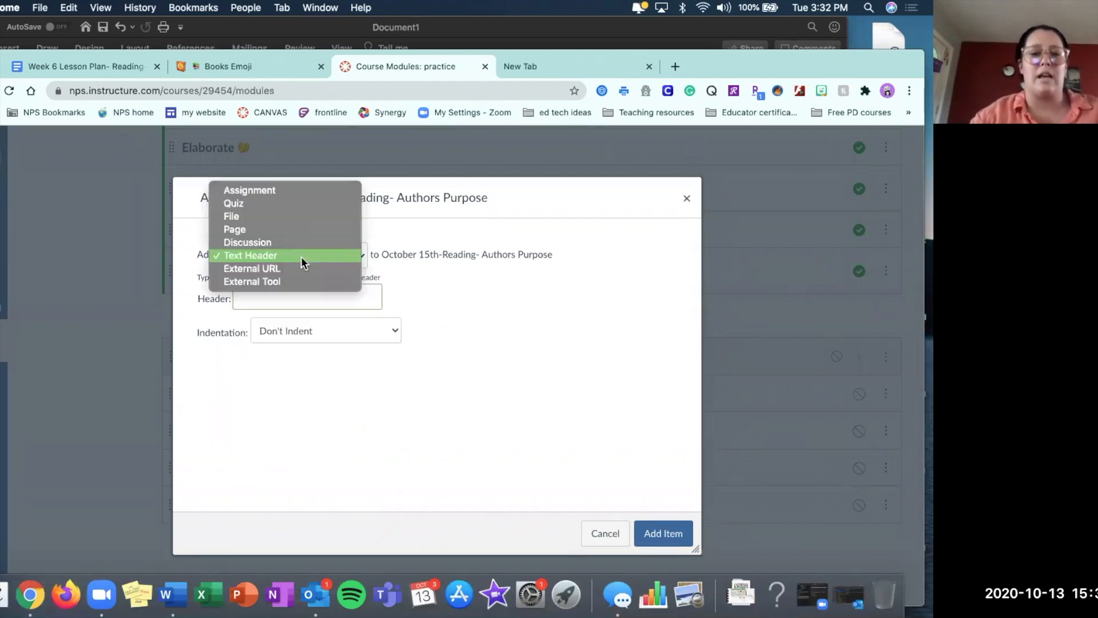
pyautogui.click(272, 243)
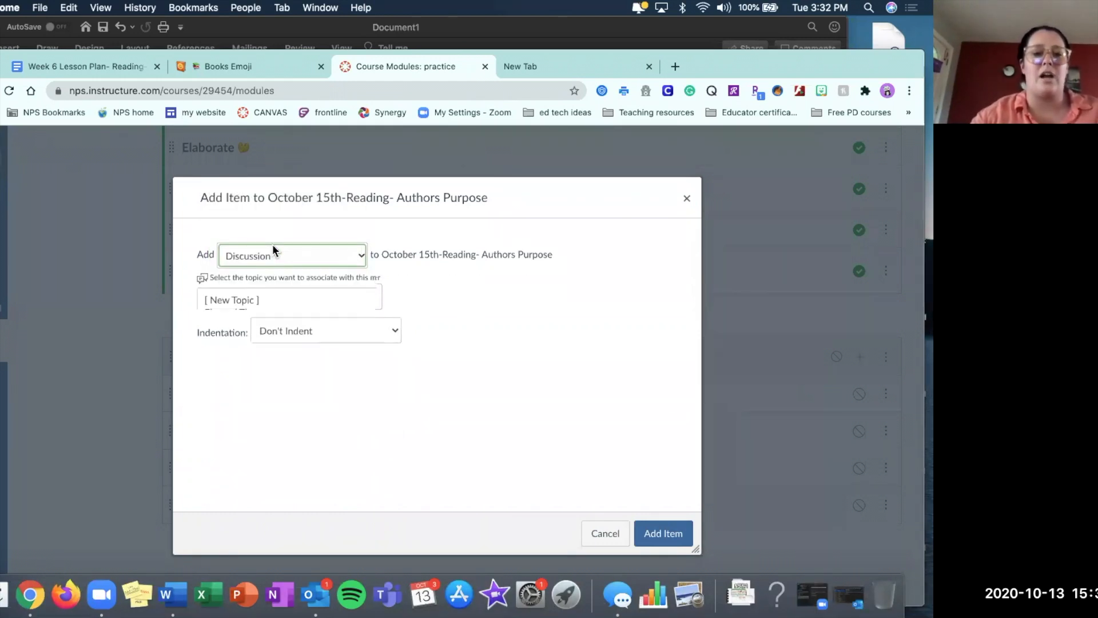
pyautogui.click(242, 296)
pyautogui.click(277, 429)
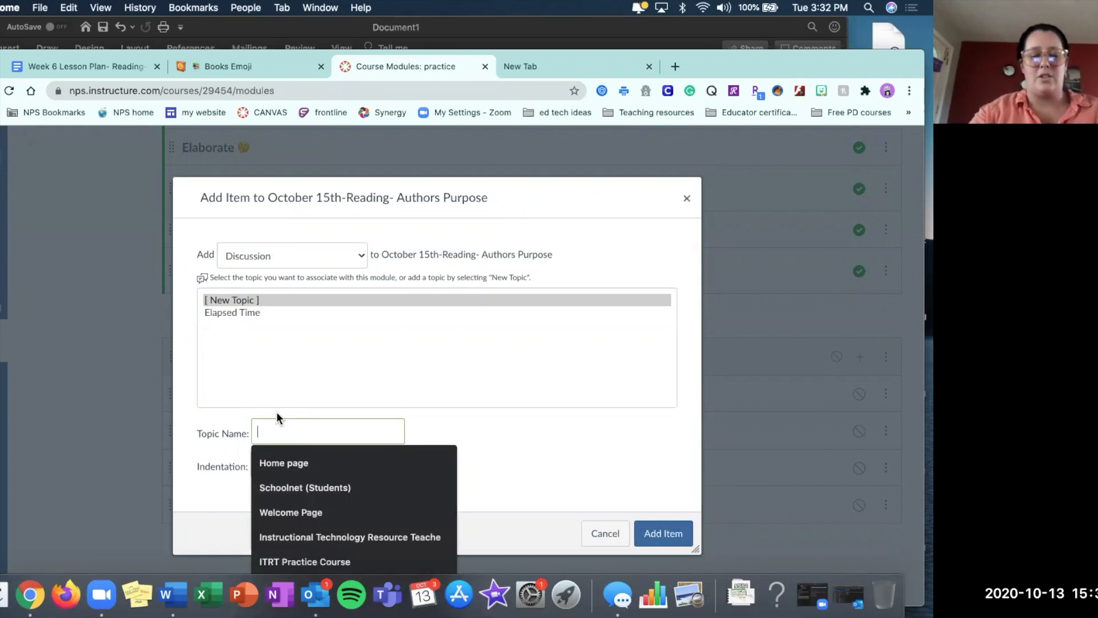
pyautogui.write('Author')
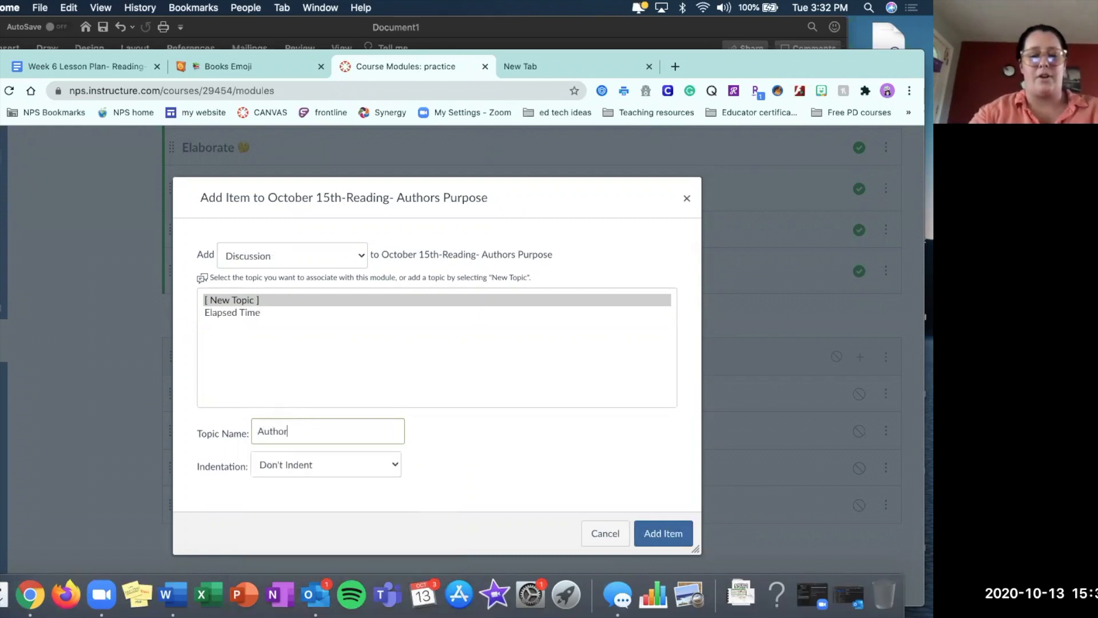
pyautogui.write('s Purpose')
pyautogui.click(331, 470)
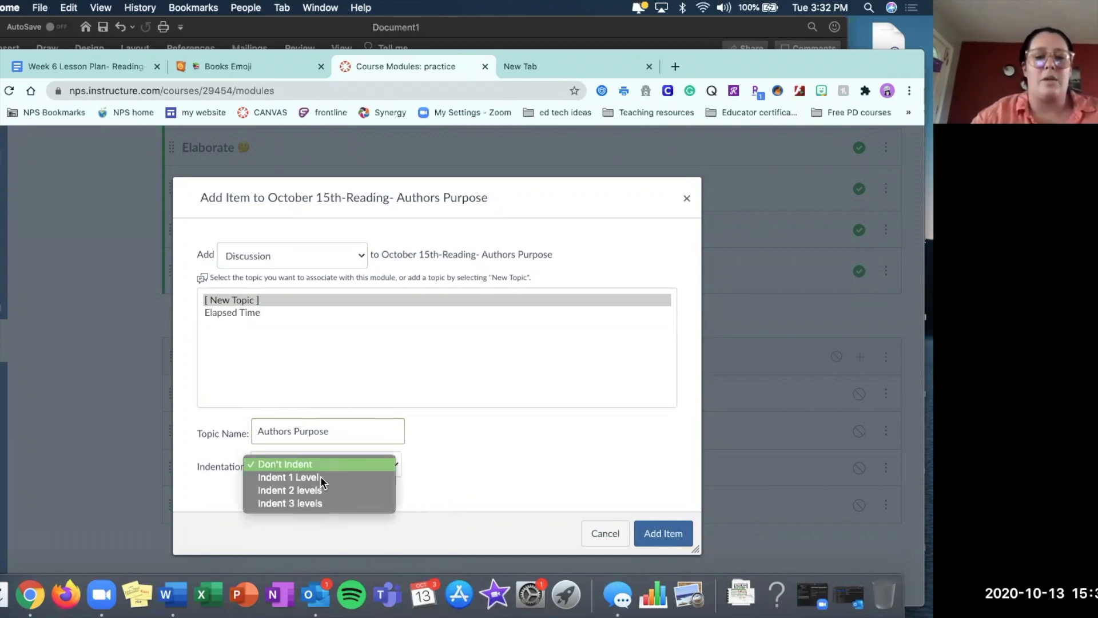
pyautogui.click(315, 479)
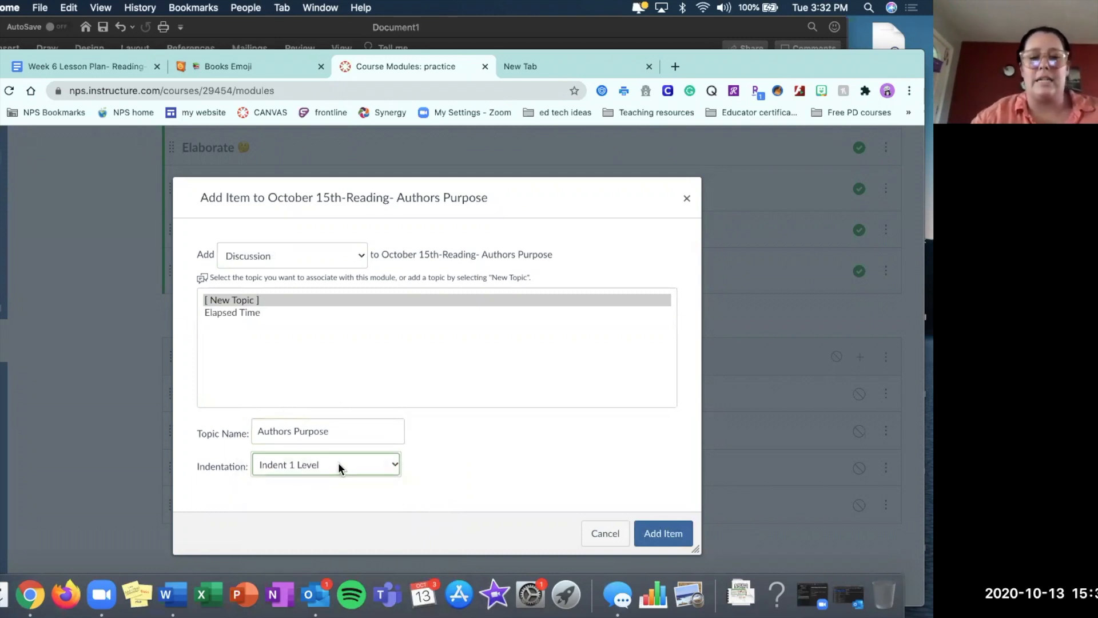
pyautogui.click(663, 535)
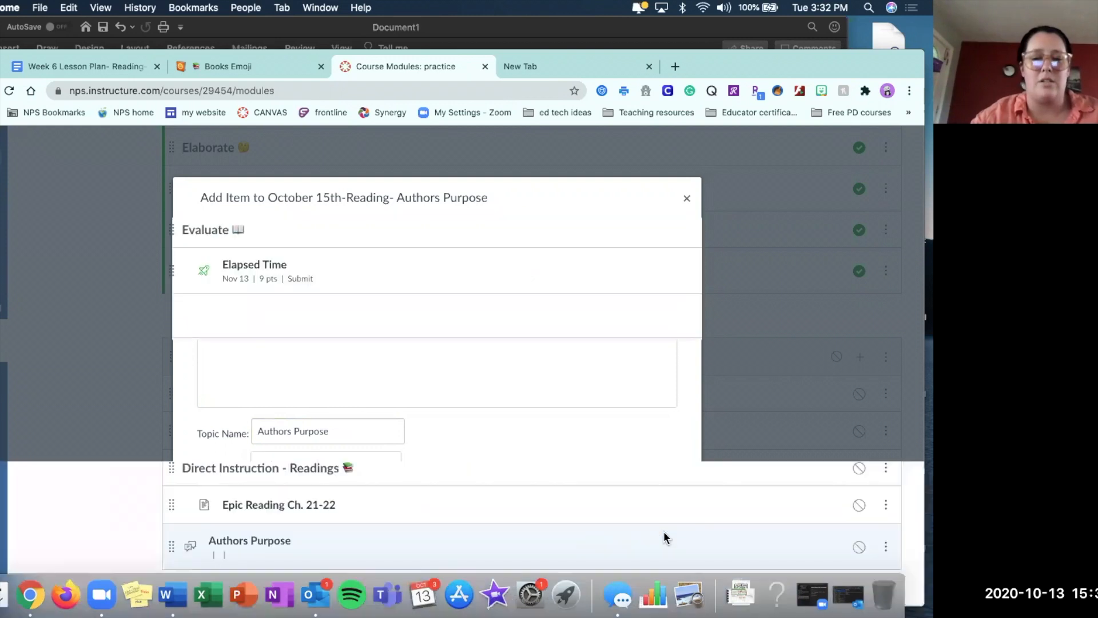
# Open the new Authors Purpose discussion from the October 15th module for editing.
pyautogui.scroll(-1, 663, 532)
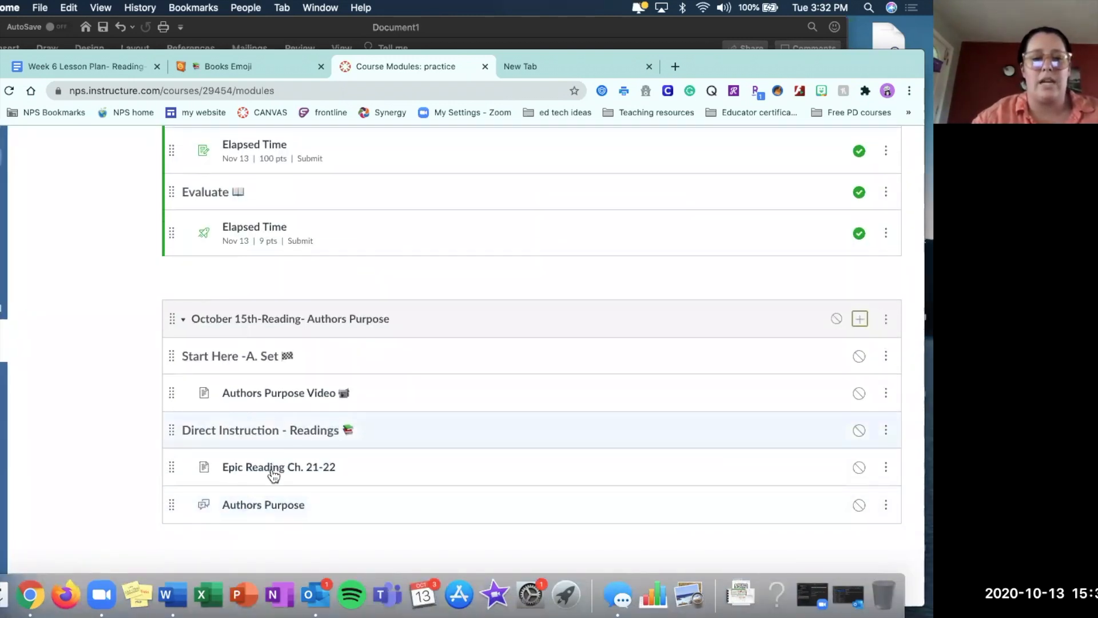
pyautogui.click(274, 510)
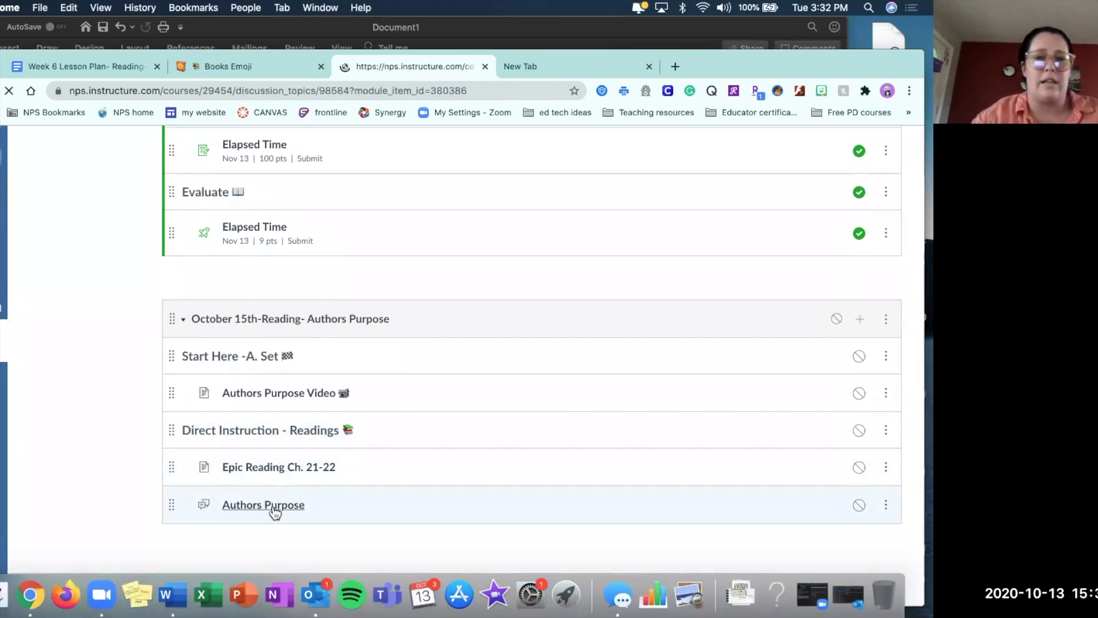
pyautogui.click(647, 215)
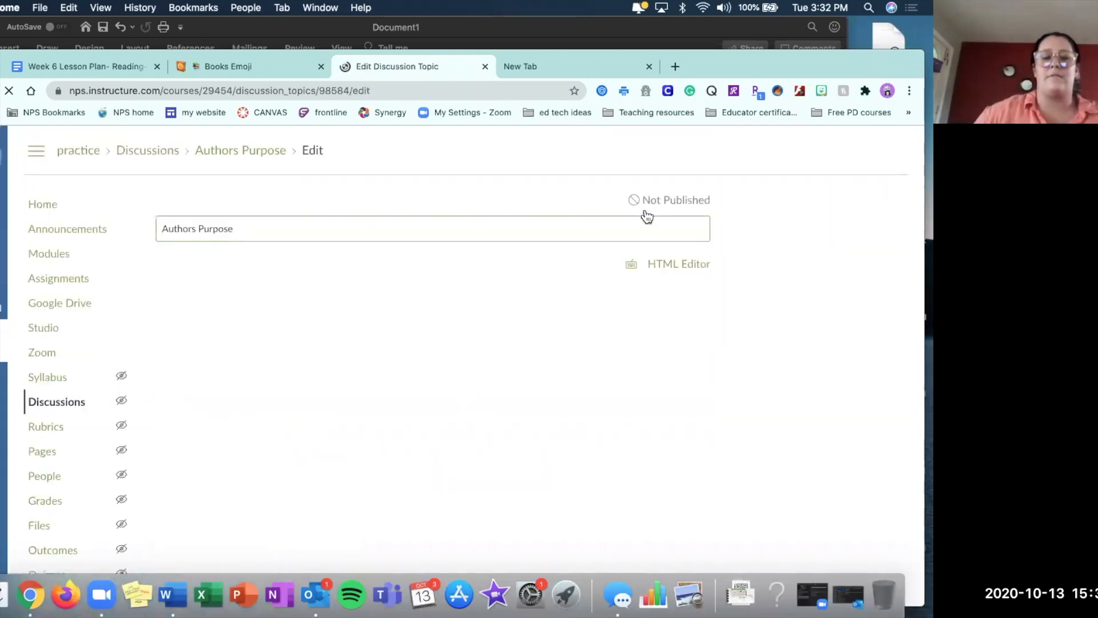
# Copy the question "What is the authors purpose in those 2 chapters?" from the Word lesson plan into the Canvas discussion body.
pyautogui.click(622, 31)
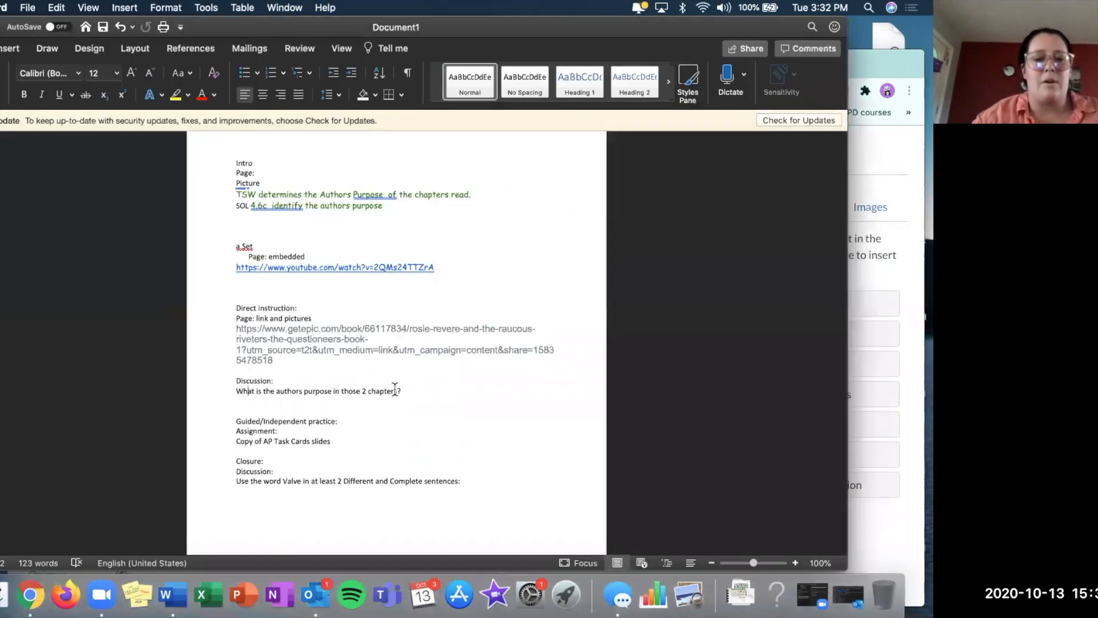
pyautogui.click(230, 394)
pyautogui.press('super+c')
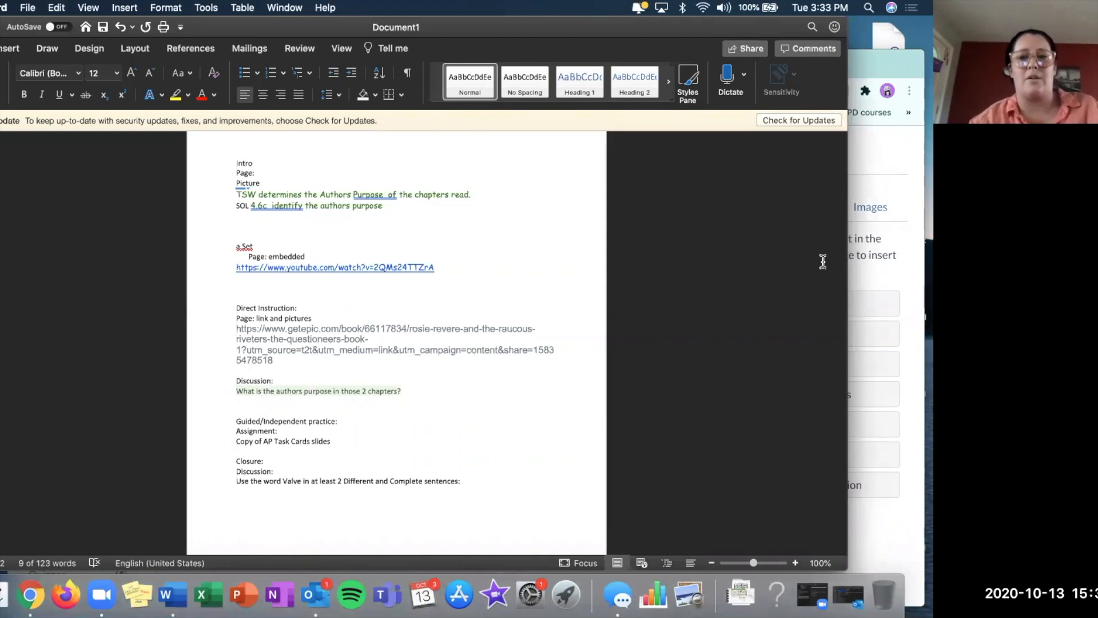
pyautogui.click(895, 274)
pyautogui.click(330, 400)
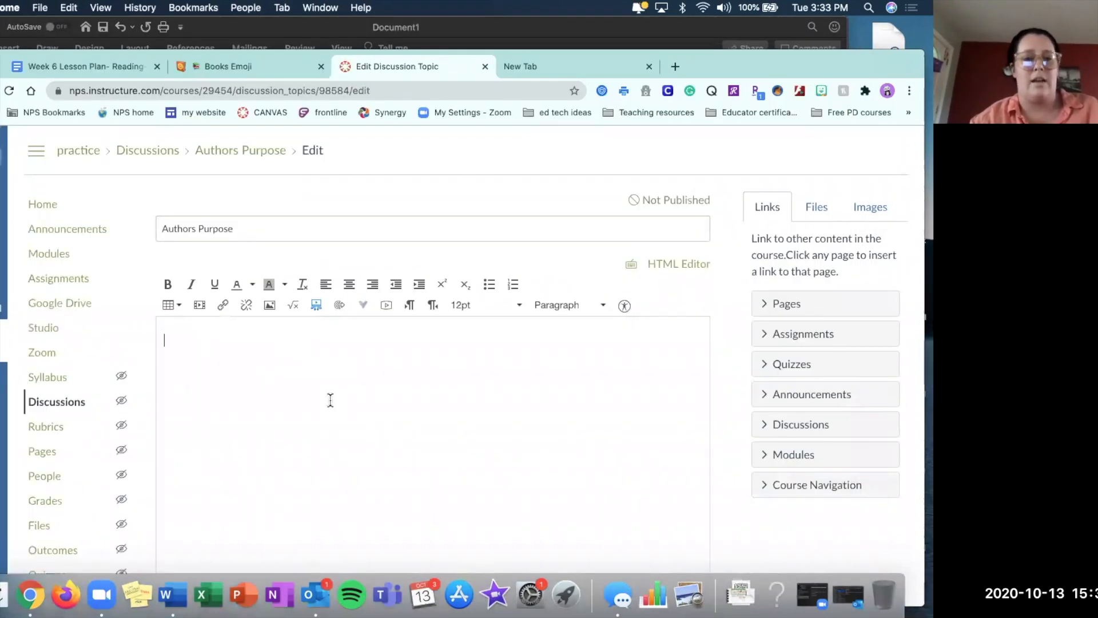
pyautogui.press('super+v')
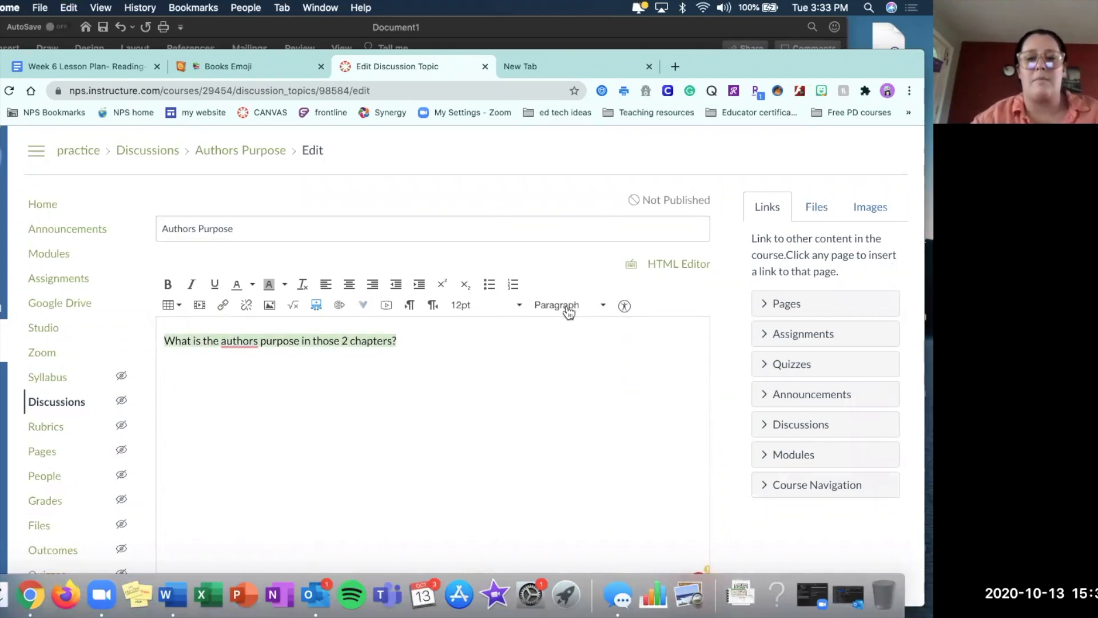
# Format the discussion question as Header 2 and correct "authors" to "author's".
pyautogui.click(602, 310)
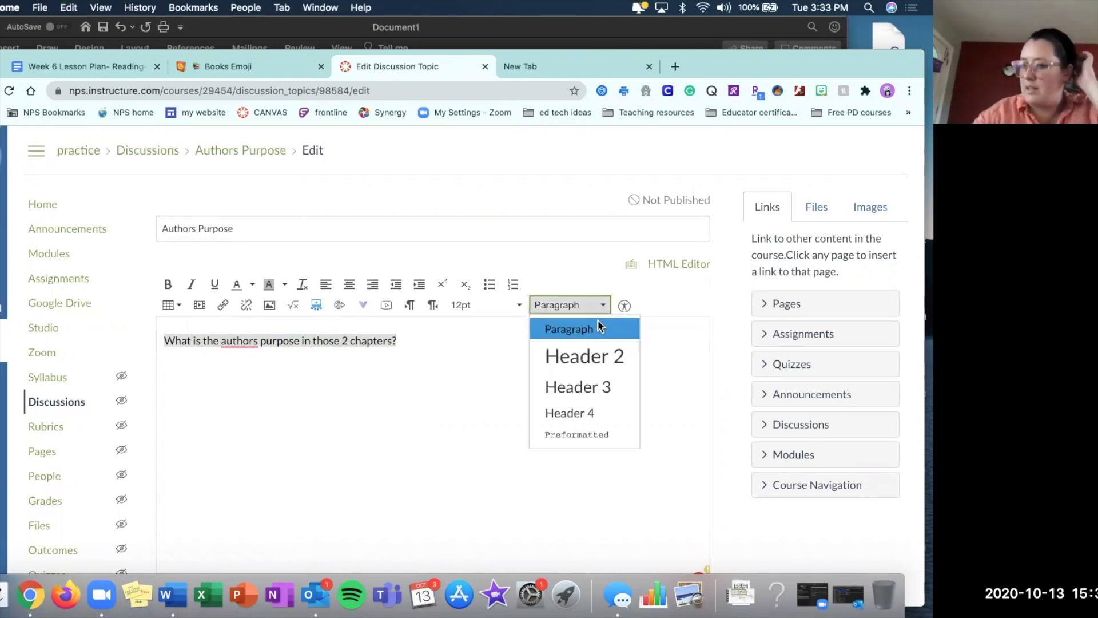
pyautogui.click(587, 356)
pyautogui.click(330, 346)
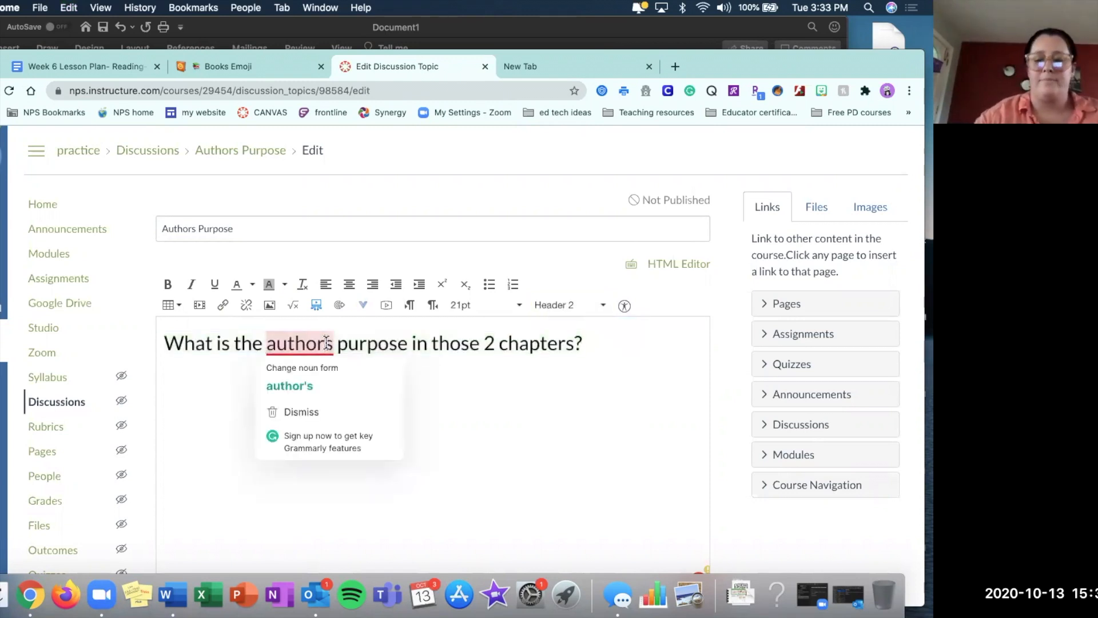
pyautogui.write("'")
pyautogui.click(424, 429)
# Require users to post before seeing replies and make the discussion graded.
pyautogui.scroll(-3, 544, 434)
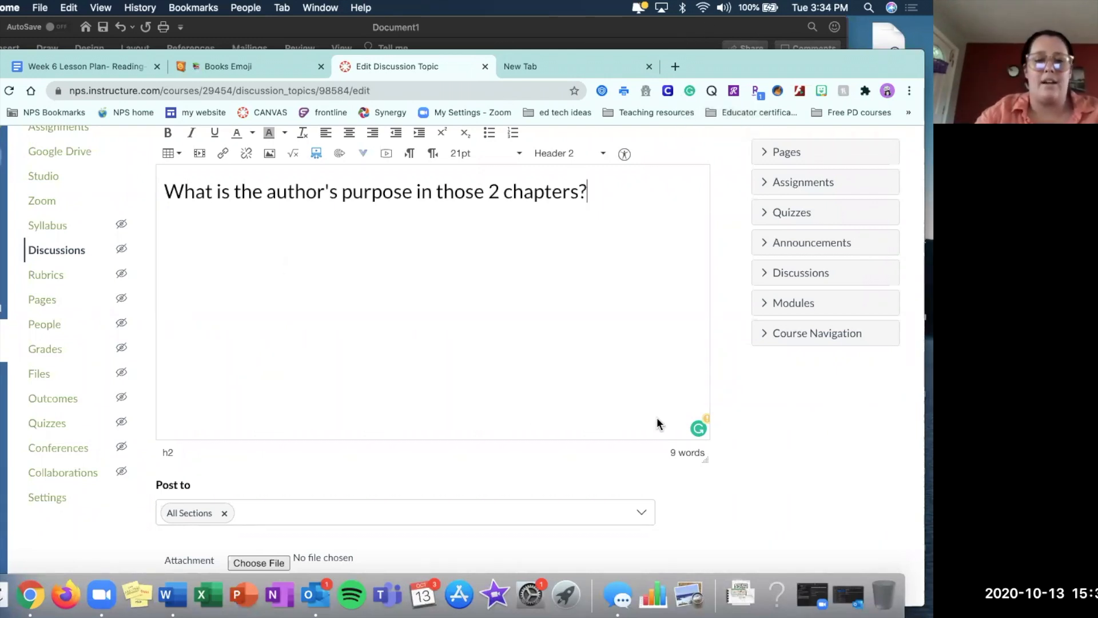
pyautogui.scroll(-5, 656, 417)
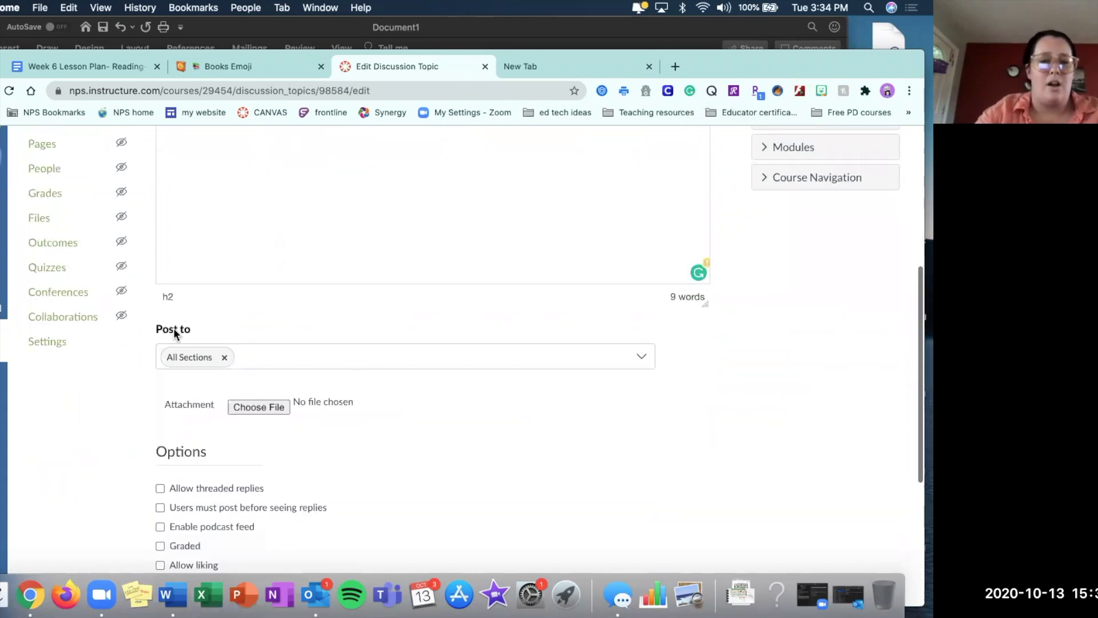
pyautogui.scroll(-3, 154, 326)
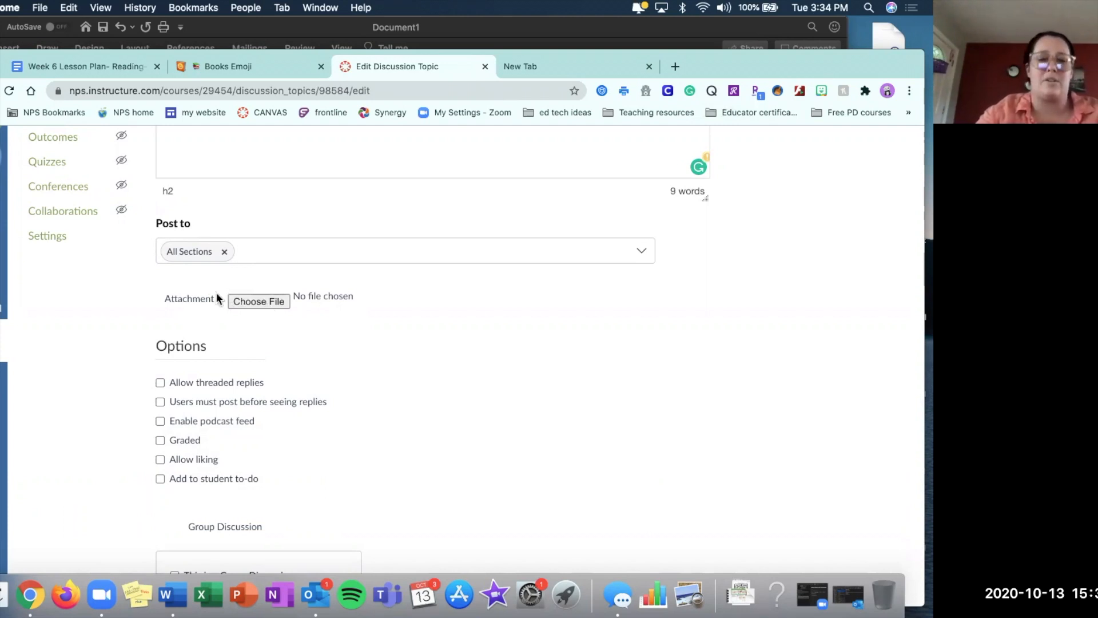
pyautogui.scroll(-4, 277, 302)
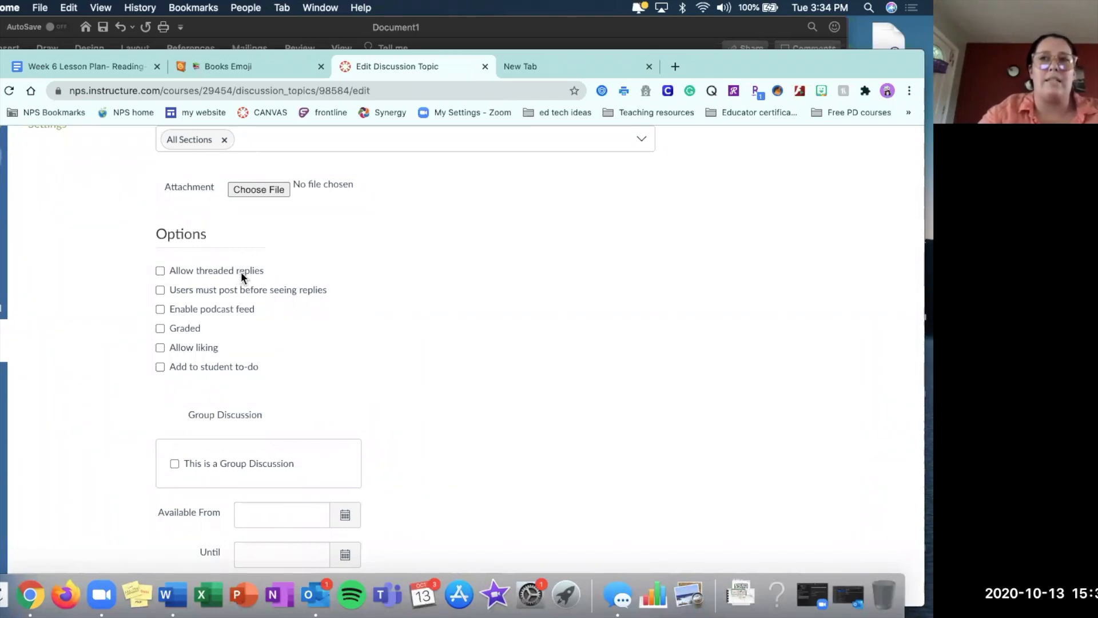
pyautogui.click(161, 290)
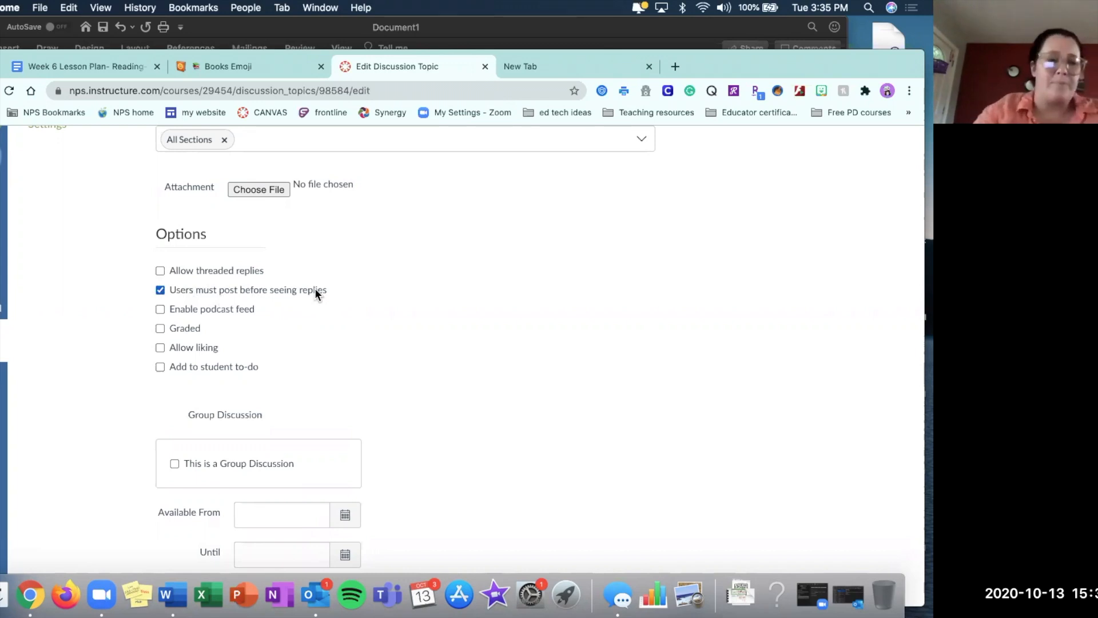
pyautogui.click(160, 329)
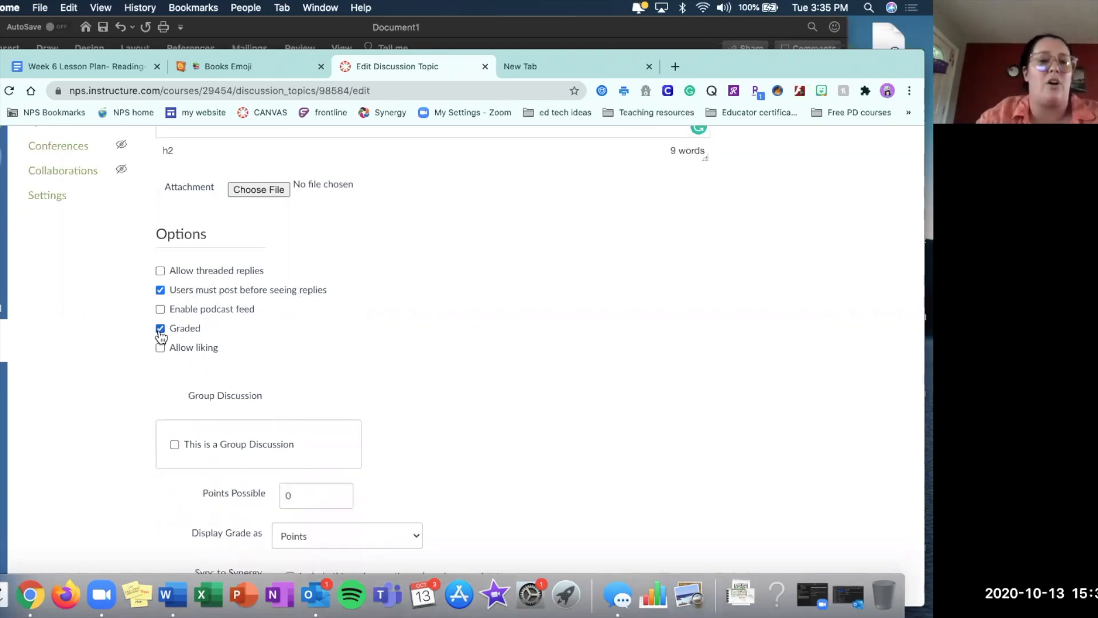
# Set the discussion's points possible to 5 and display its grade as Percentage.
pyautogui.scroll(-5, 161, 335)
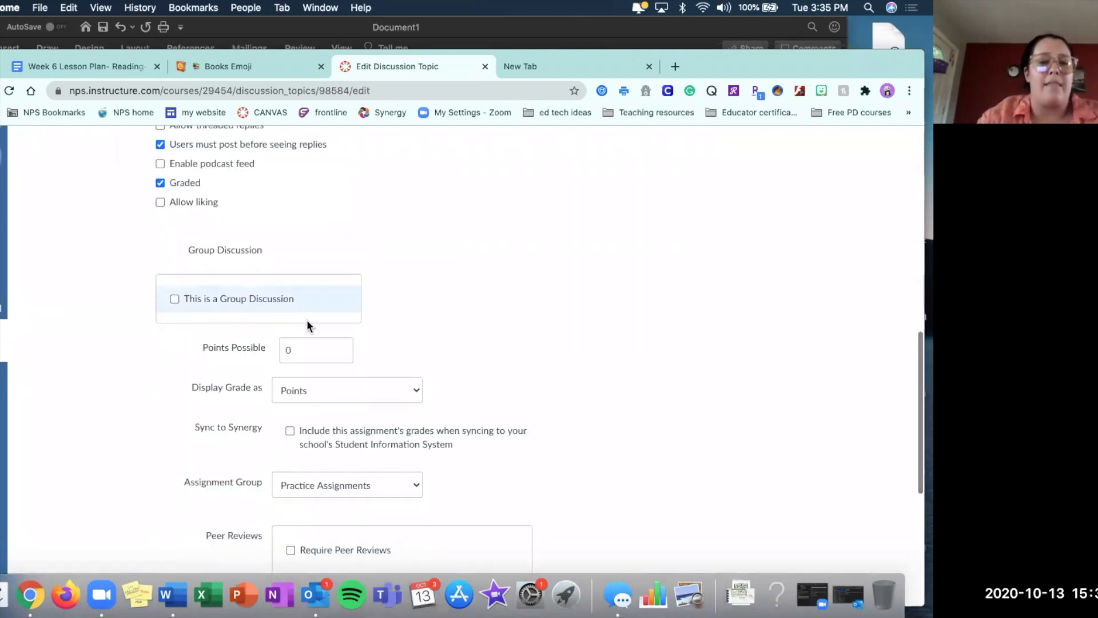
pyautogui.click(296, 351)
pyautogui.press('BackSpace')
pyautogui.write('5')
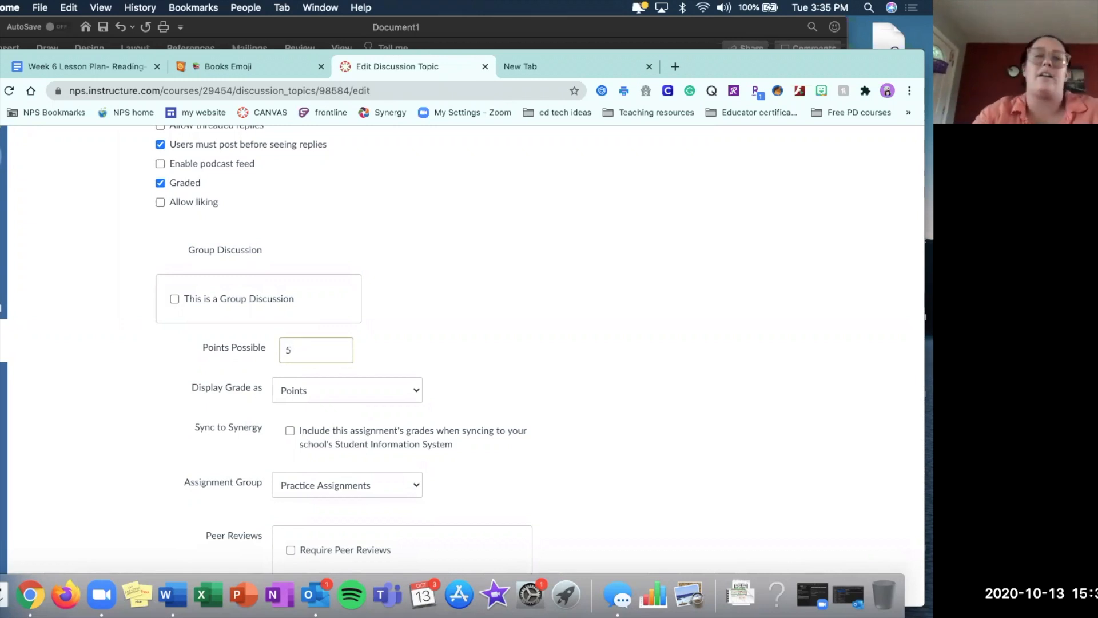
pyautogui.scroll(-3, 431, 308)
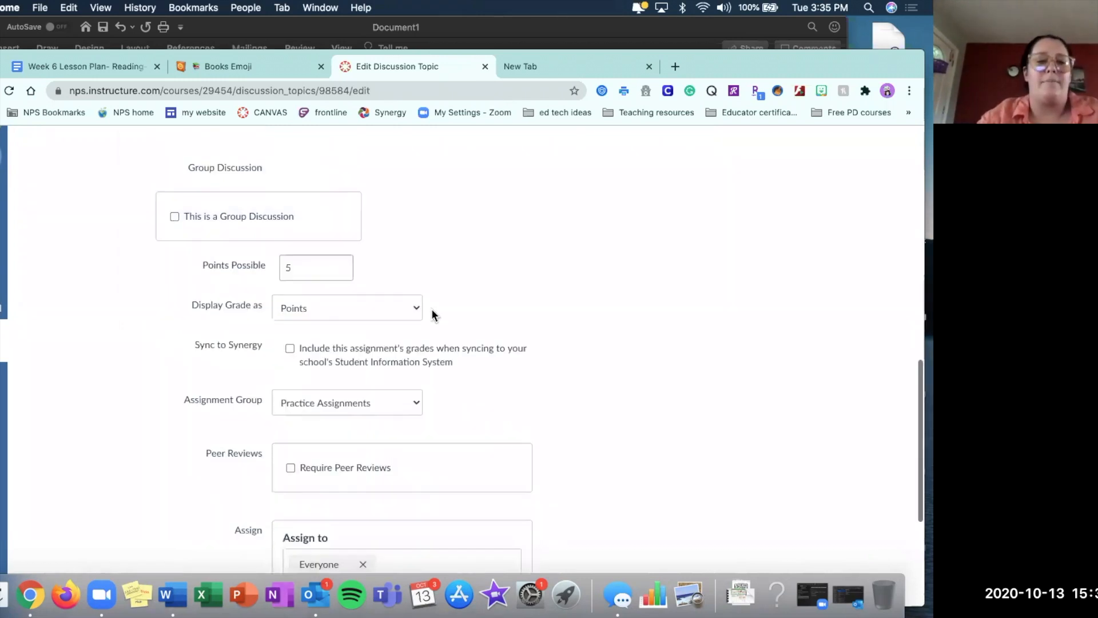
pyautogui.click(383, 307)
pyautogui.click(308, 282)
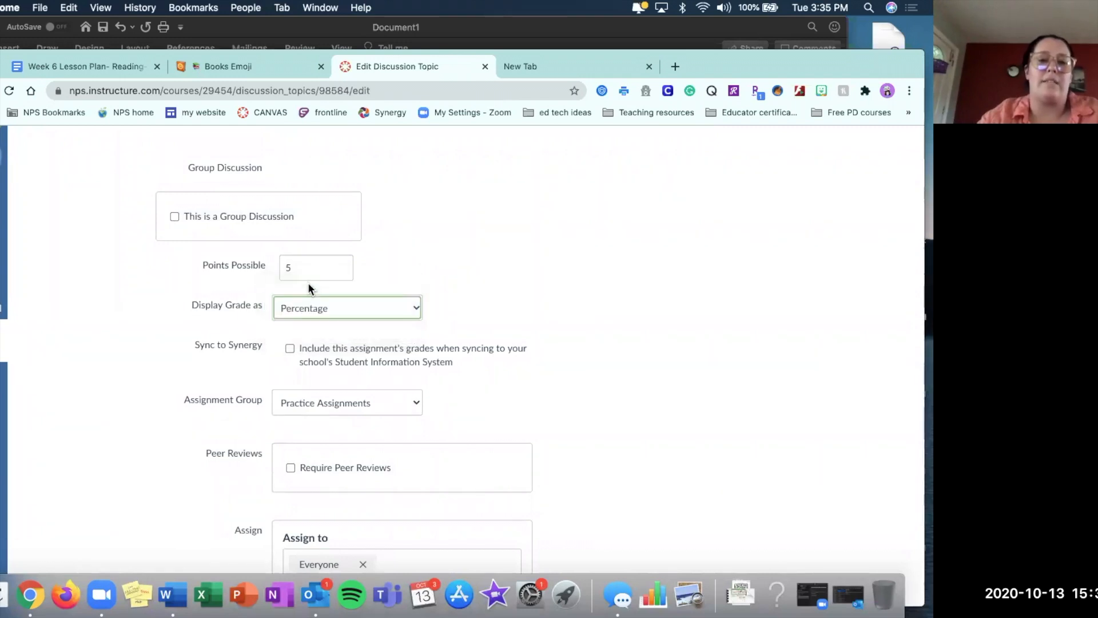
# Assign the discussion to the Classwork assignment group.
pyautogui.scroll(1, 428, 300)
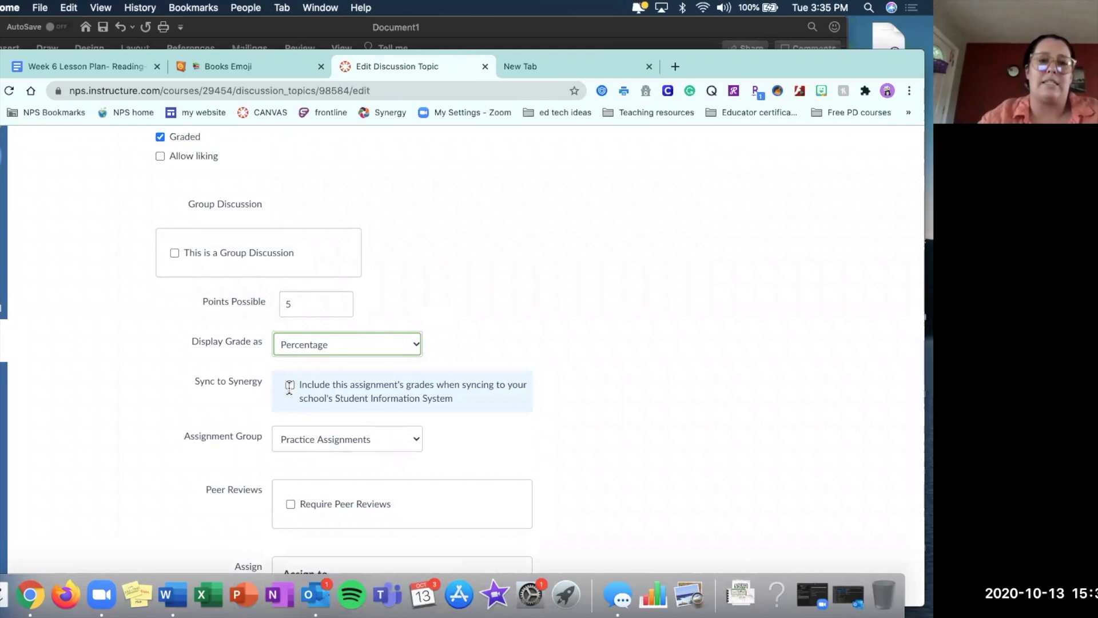
pyautogui.scroll(3, 160, 384)
pyautogui.scroll(-3, 161, 385)
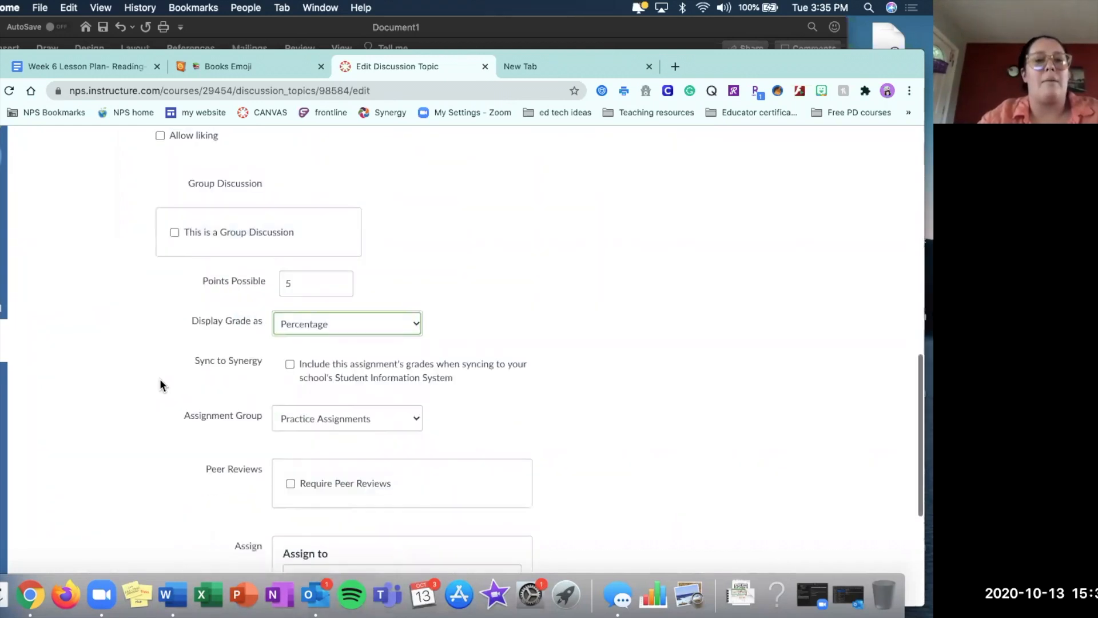
pyautogui.scroll(-1, 161, 385)
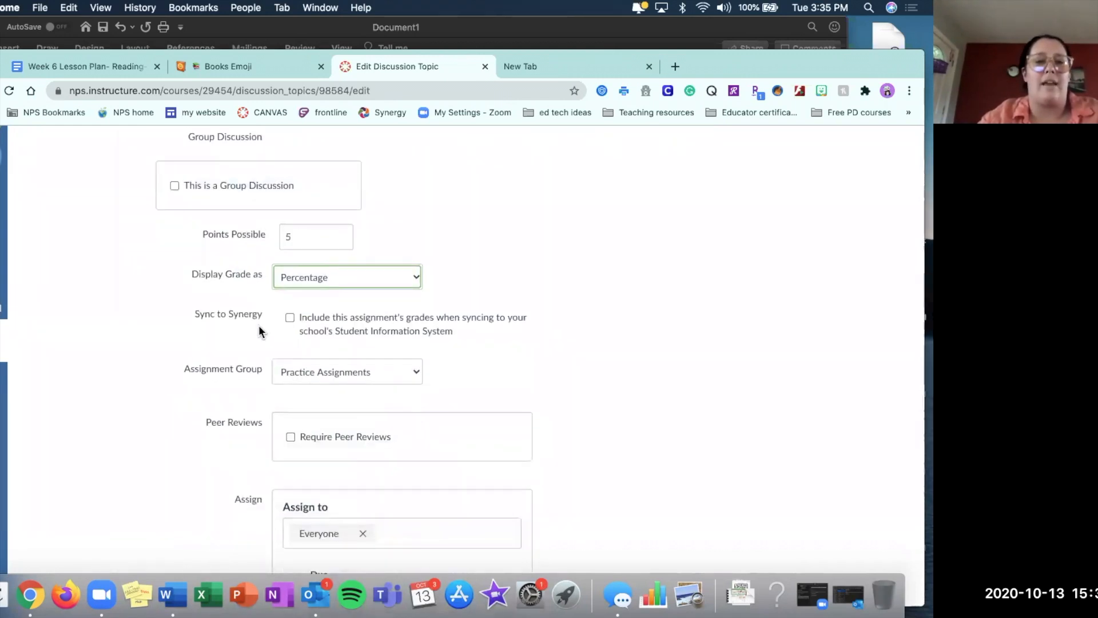
pyautogui.click(294, 372)
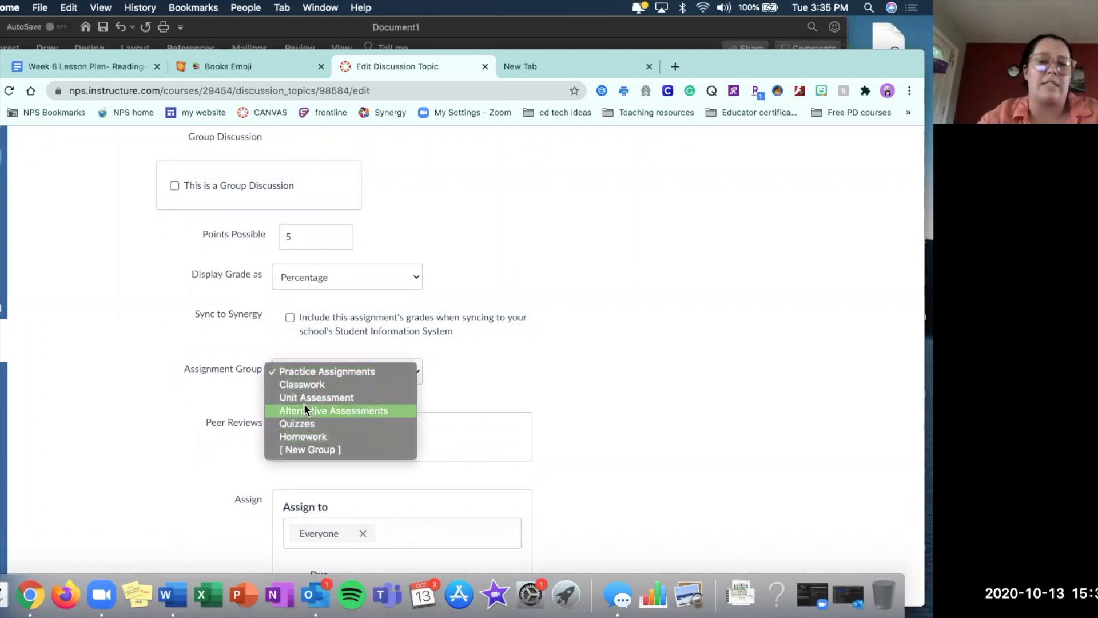
pyautogui.click(296, 385)
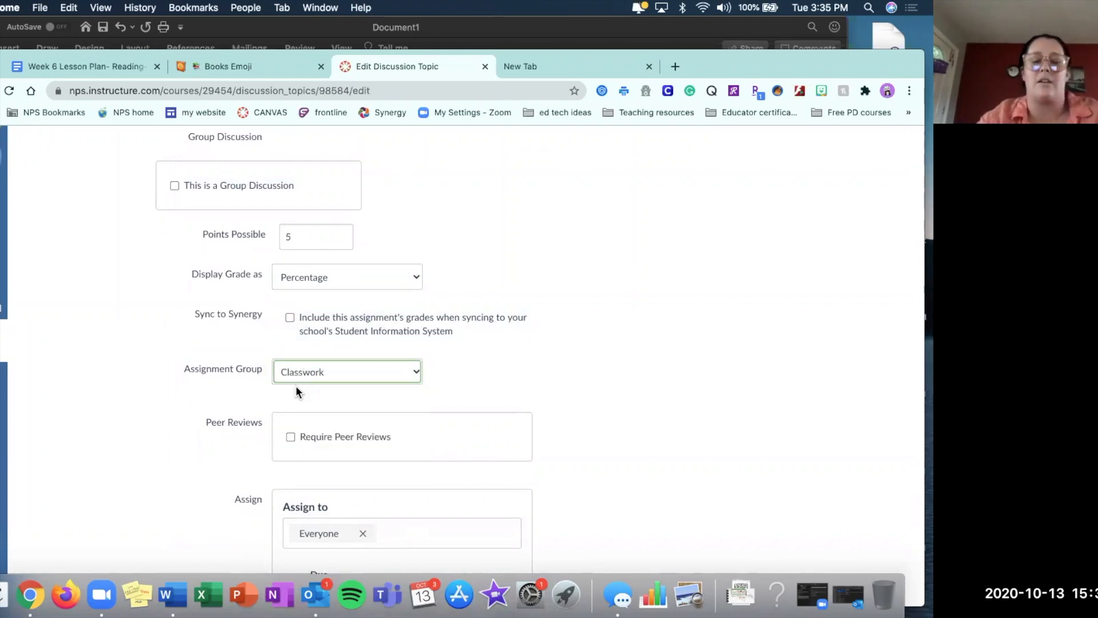
pyautogui.click(529, 311)
pyautogui.click(506, 318)
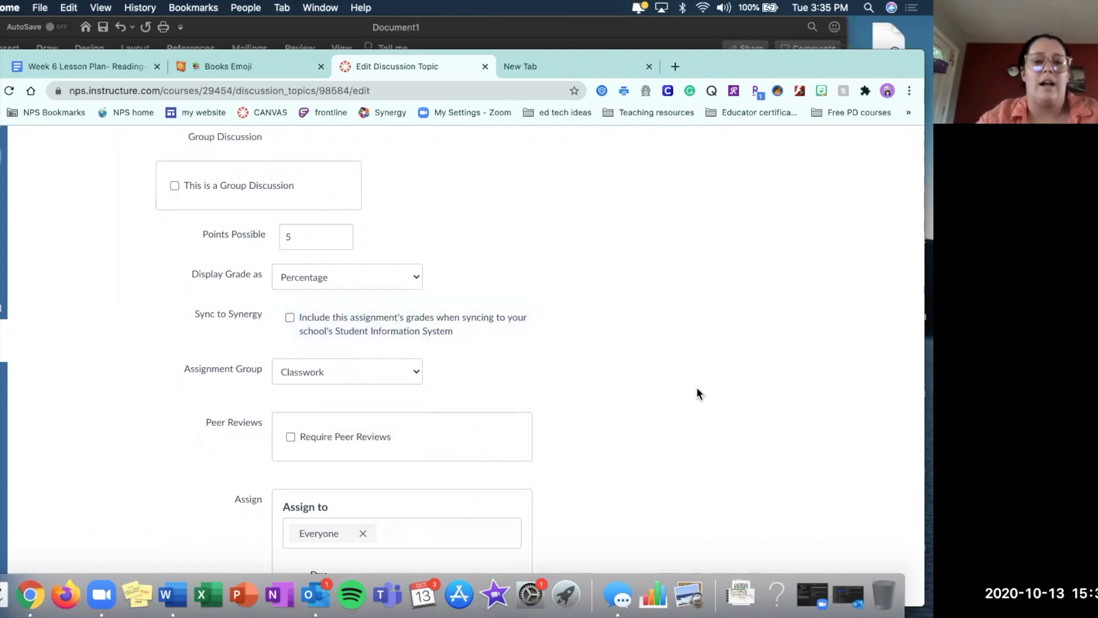
# Set the discussion's due date for Everyone to Oct 15 at 11:59pm.
pyautogui.scroll(-4, 695, 392)
pyautogui.scroll(3, 696, 392)
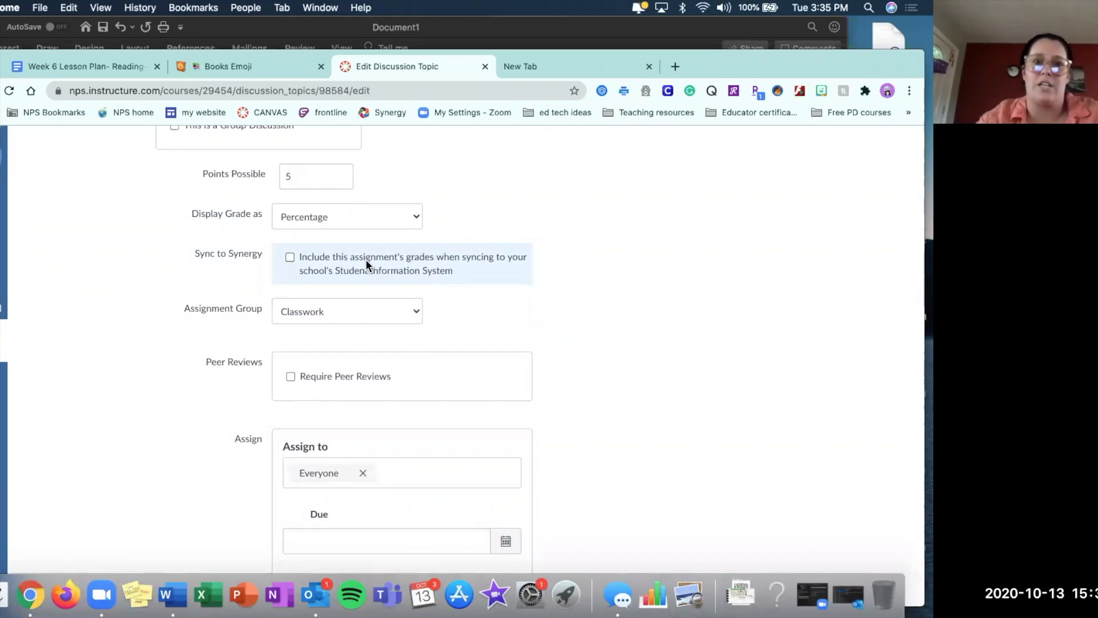
pyautogui.scroll(-3, 565, 317)
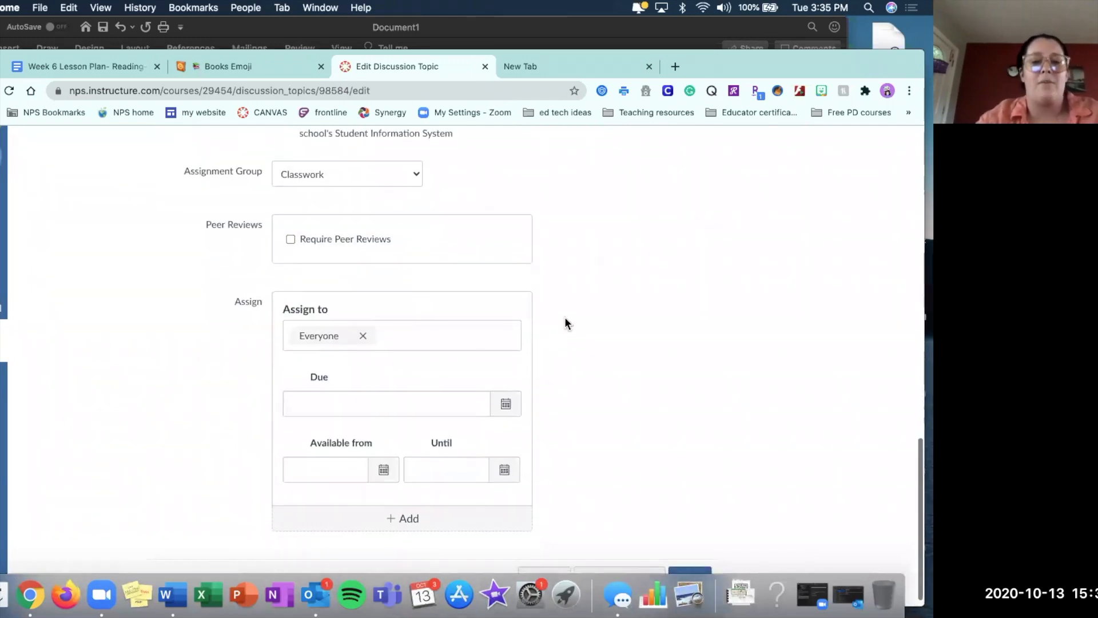
pyautogui.scroll(-1, 356, 348)
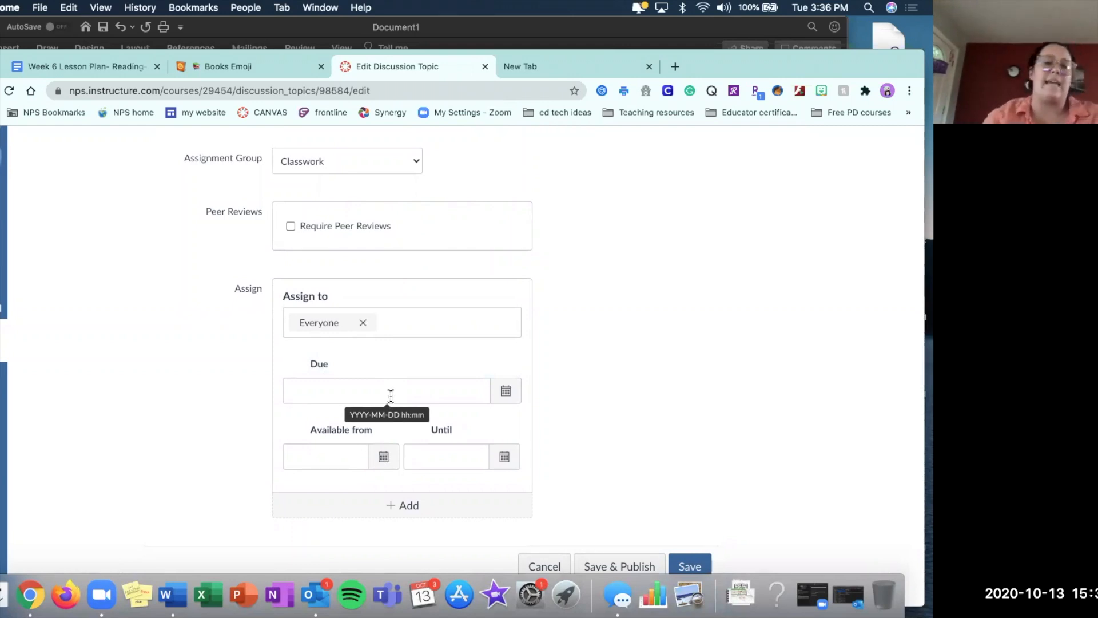
pyautogui.click(509, 402)
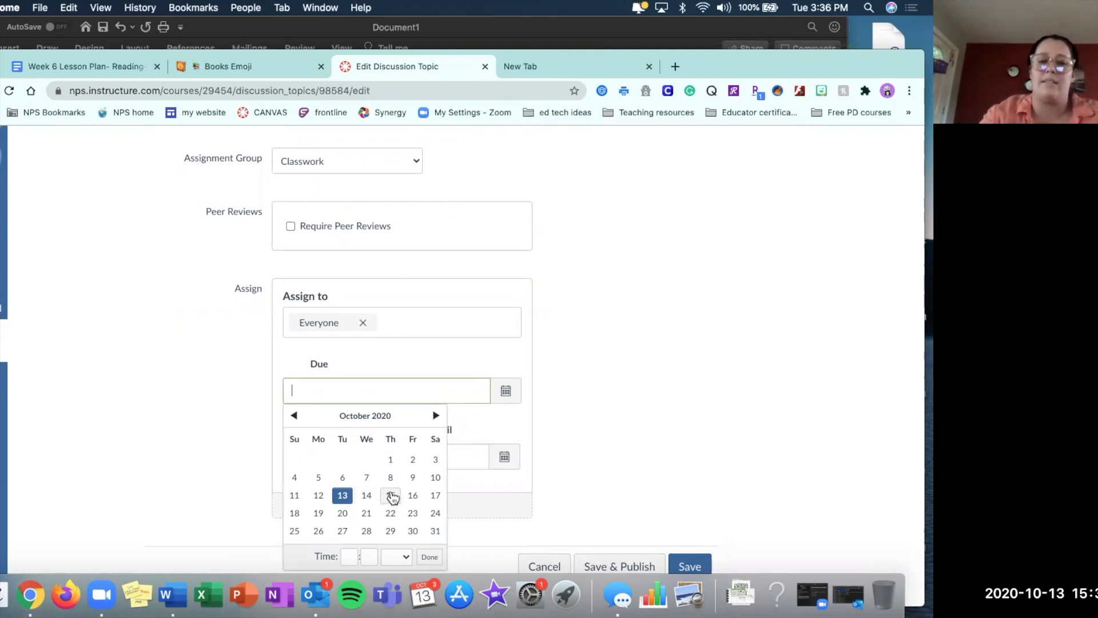
pyautogui.click(392, 496)
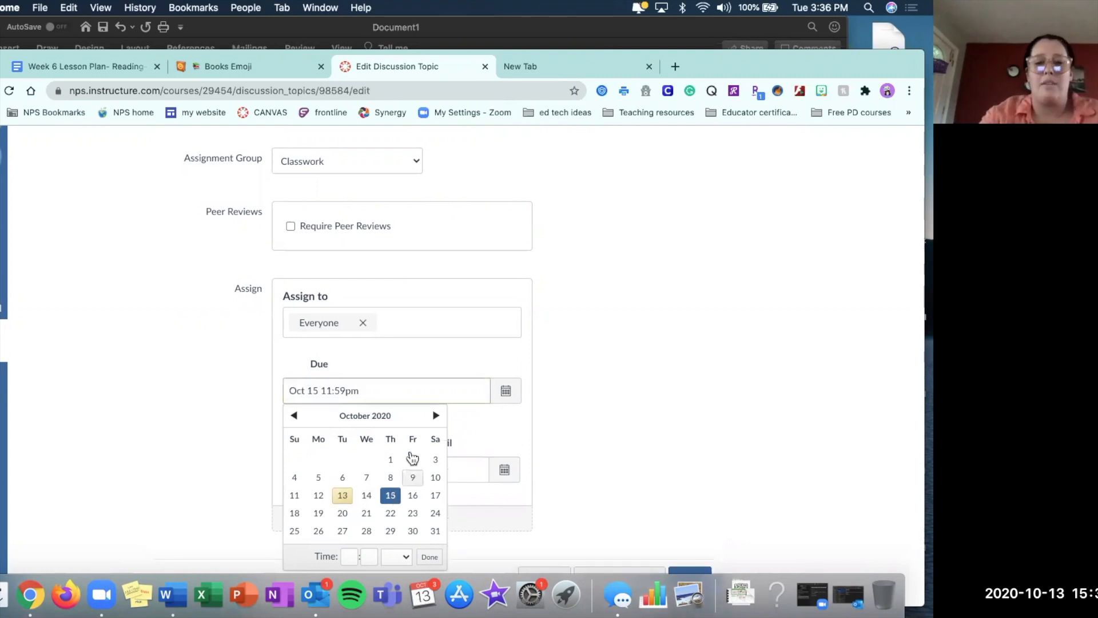
pyautogui.click(603, 417)
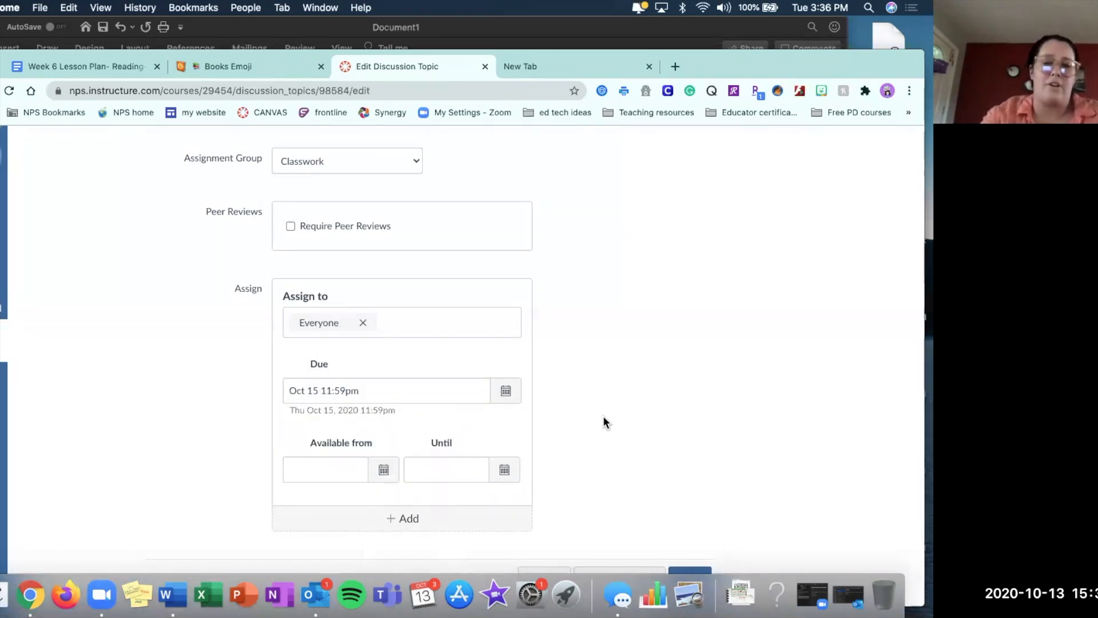
# Make the discussion available from Oct 15 12am until Oct 15 11:59pm.
pyautogui.click(383, 472)
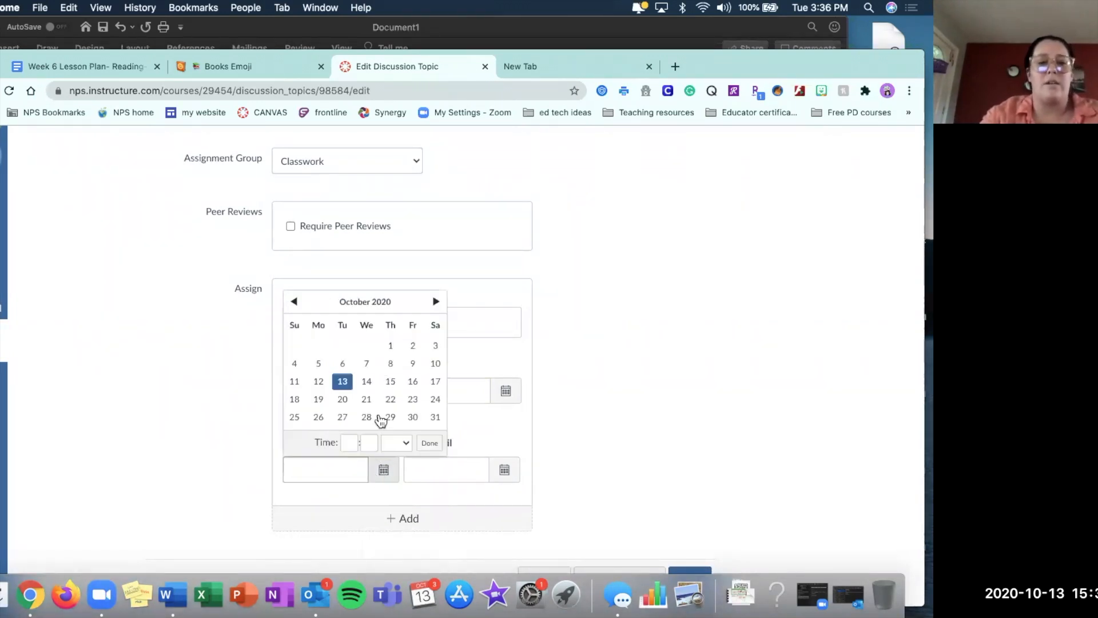
pyautogui.click(391, 382)
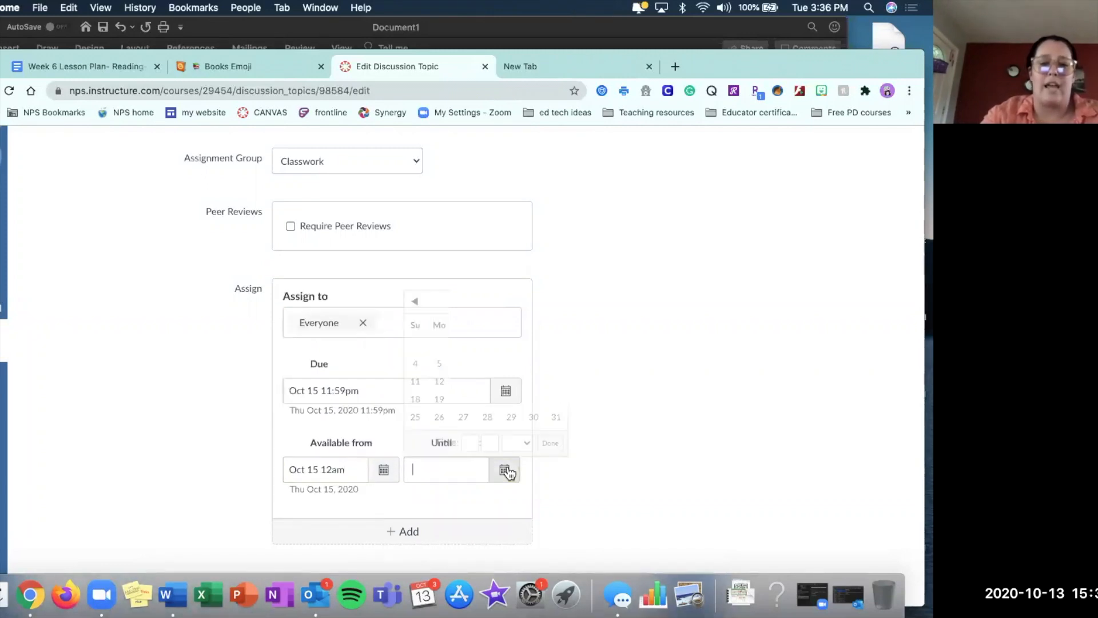
pyautogui.click(505, 470)
pyautogui.click(512, 382)
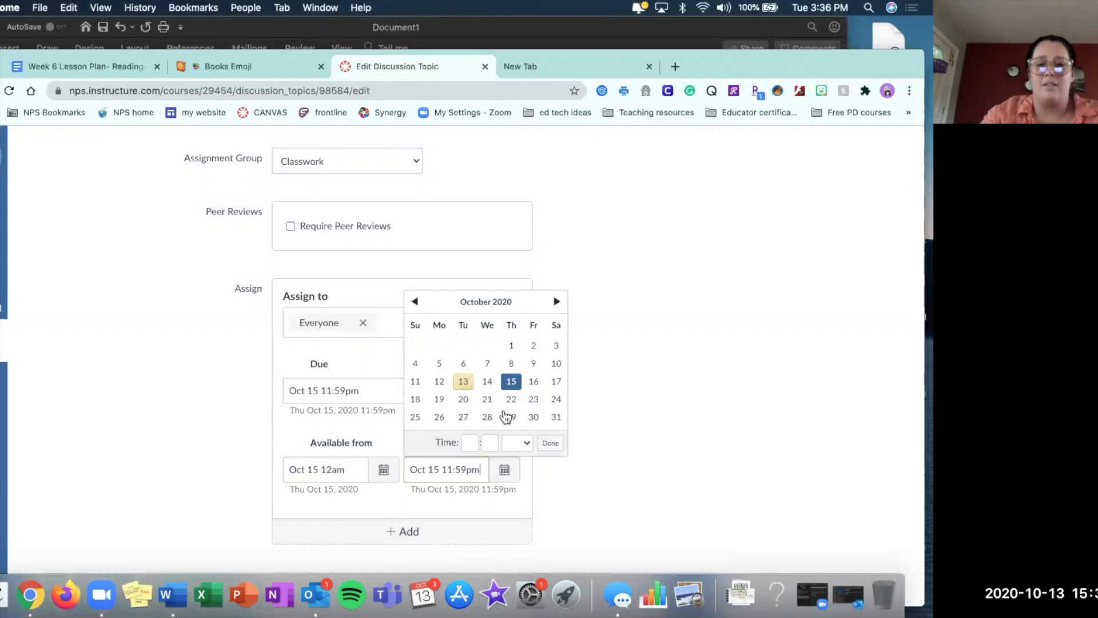
pyautogui.click(613, 481)
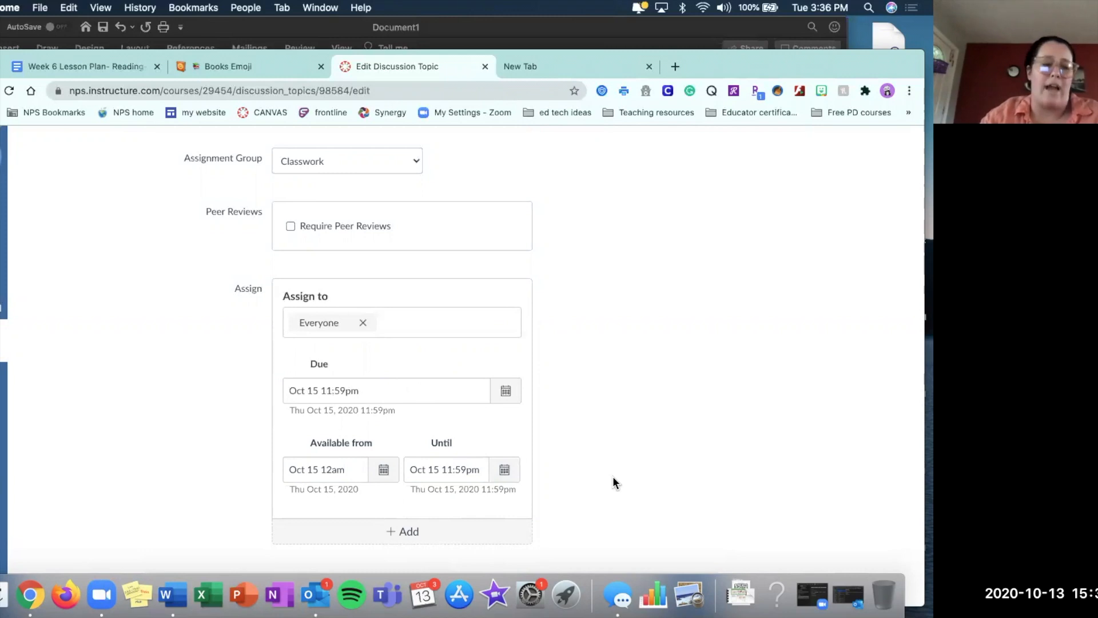
# Save the Authors Purpose discussion without publishing it and return to the course modules.
pyautogui.scroll(-1, 614, 479)
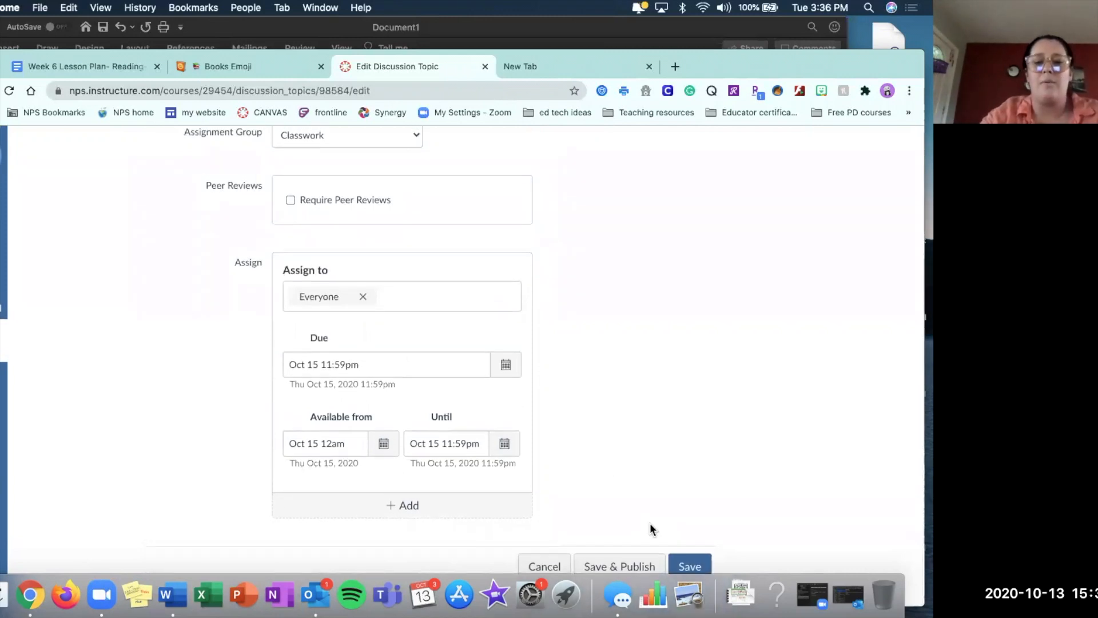
pyautogui.click(697, 562)
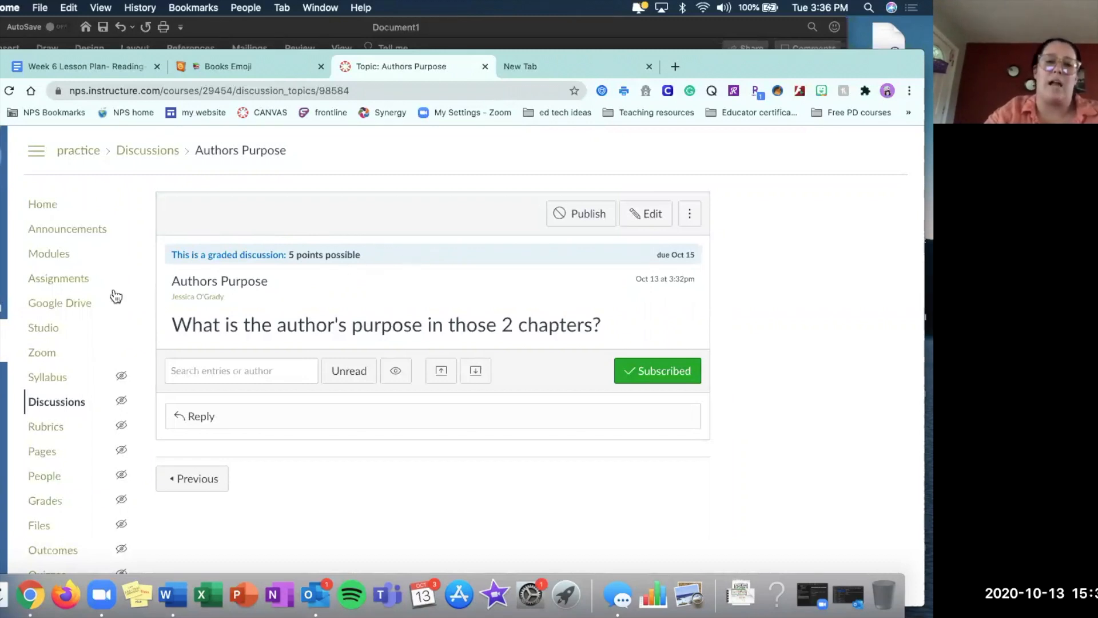
pyautogui.click(60, 258)
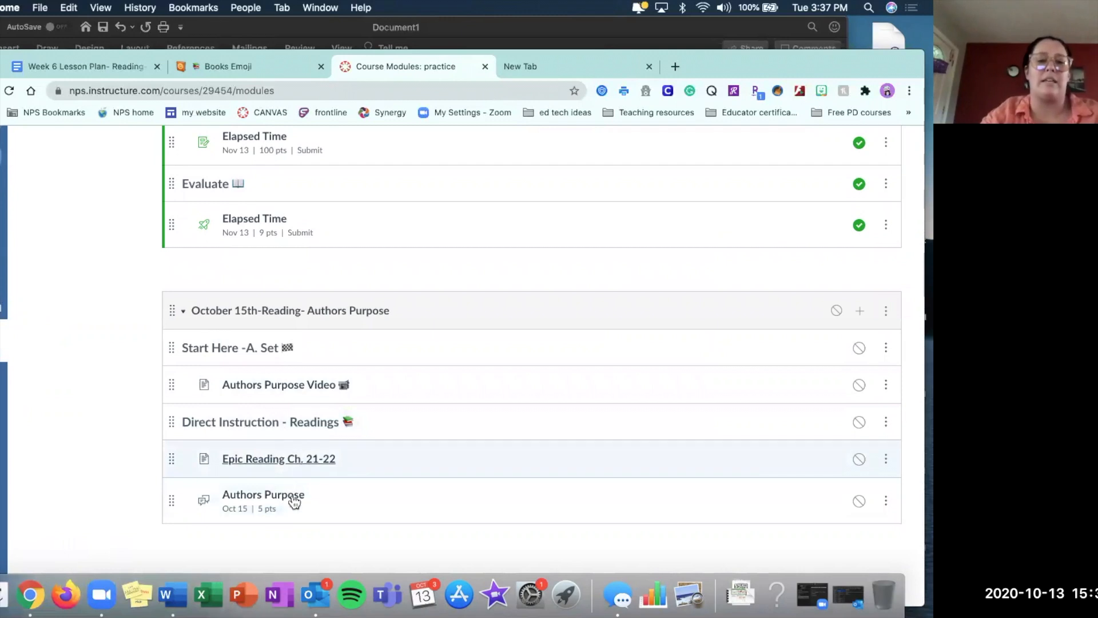
# Append Emojipedia's Green Book emoji to the title of the Epic Reading Ch. 21-22 page in the October 15th module.
pyautogui.click(886, 459)
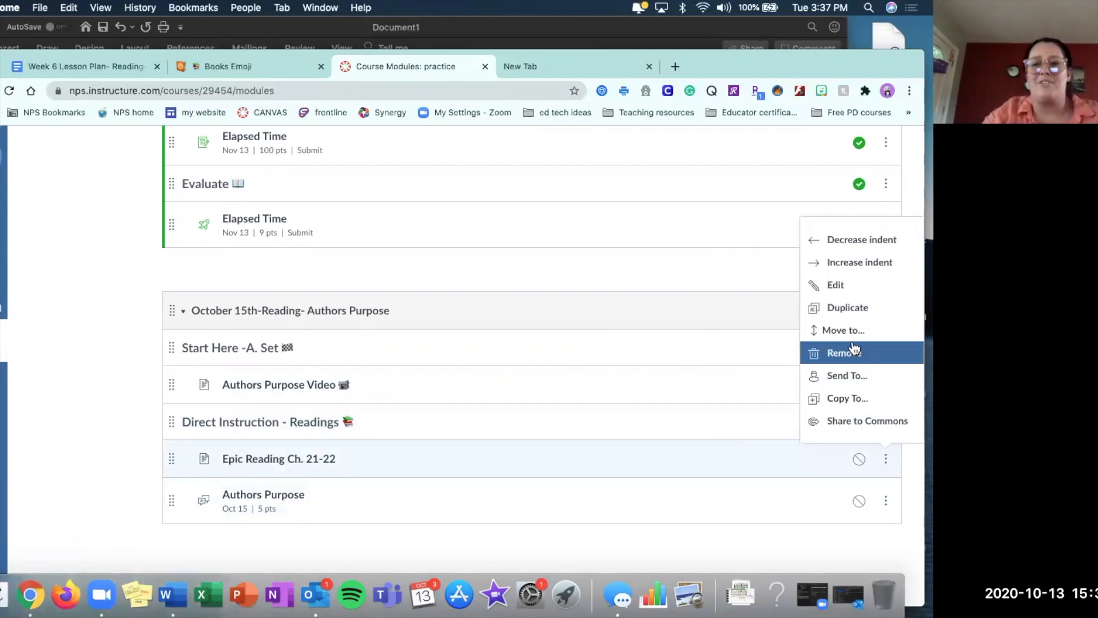
pyautogui.click(843, 284)
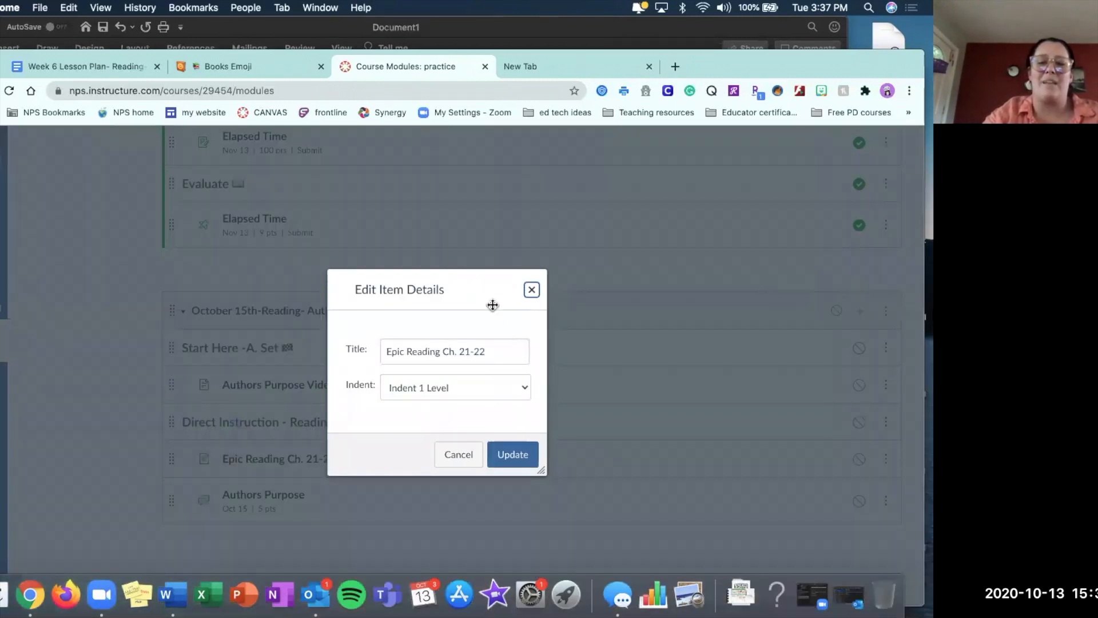
pyautogui.click(240, 69)
pyautogui.press('super+Left')
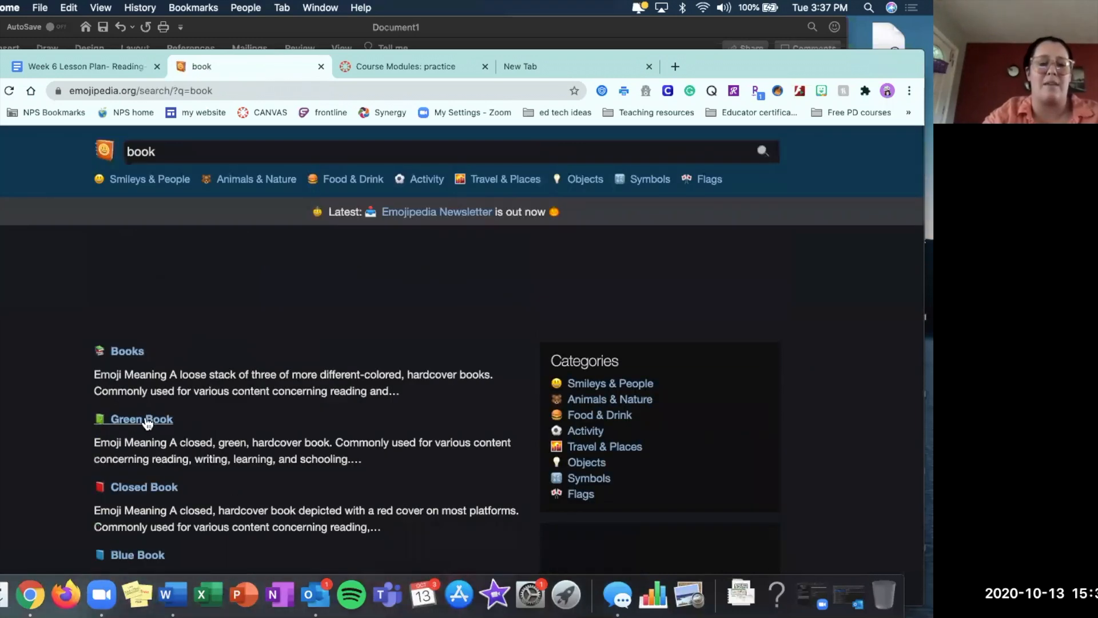
pyautogui.click(146, 420)
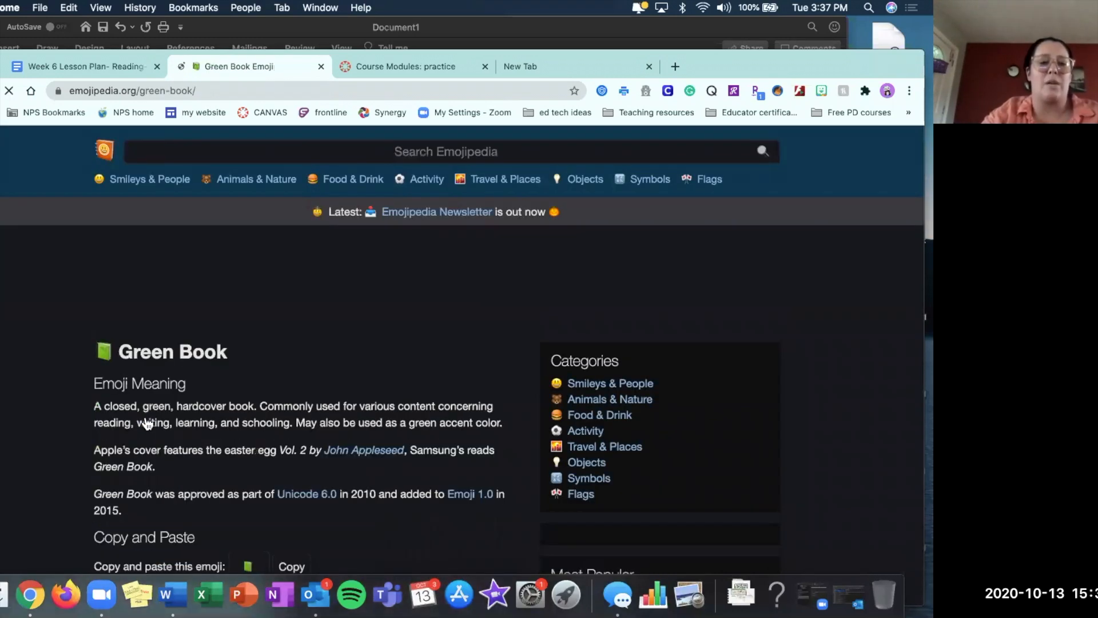
pyautogui.click(291, 566)
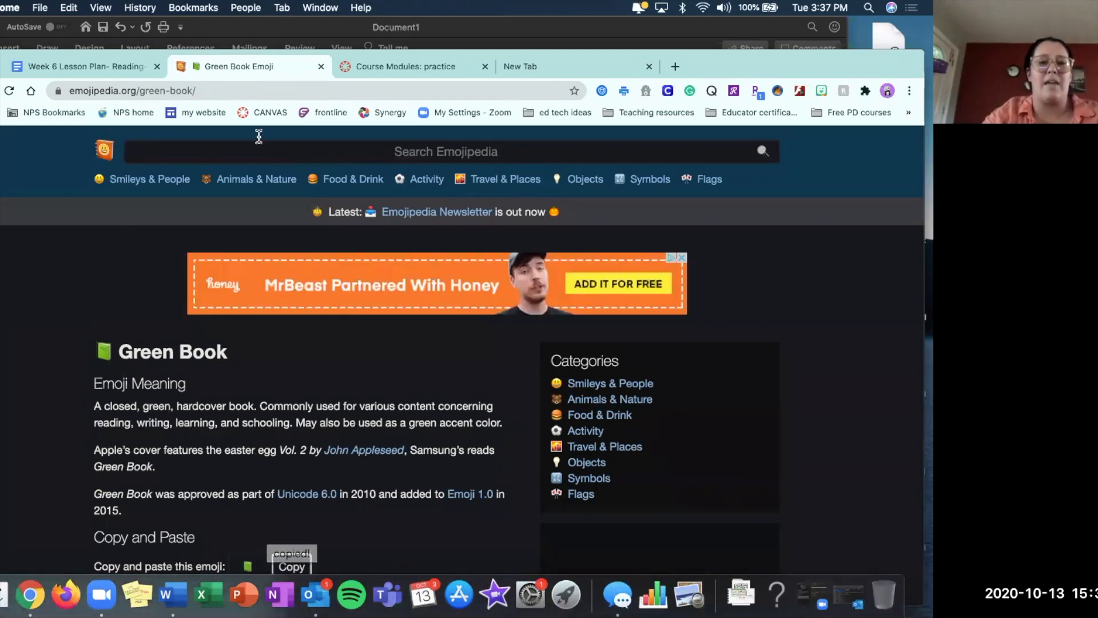
pyautogui.click(393, 74)
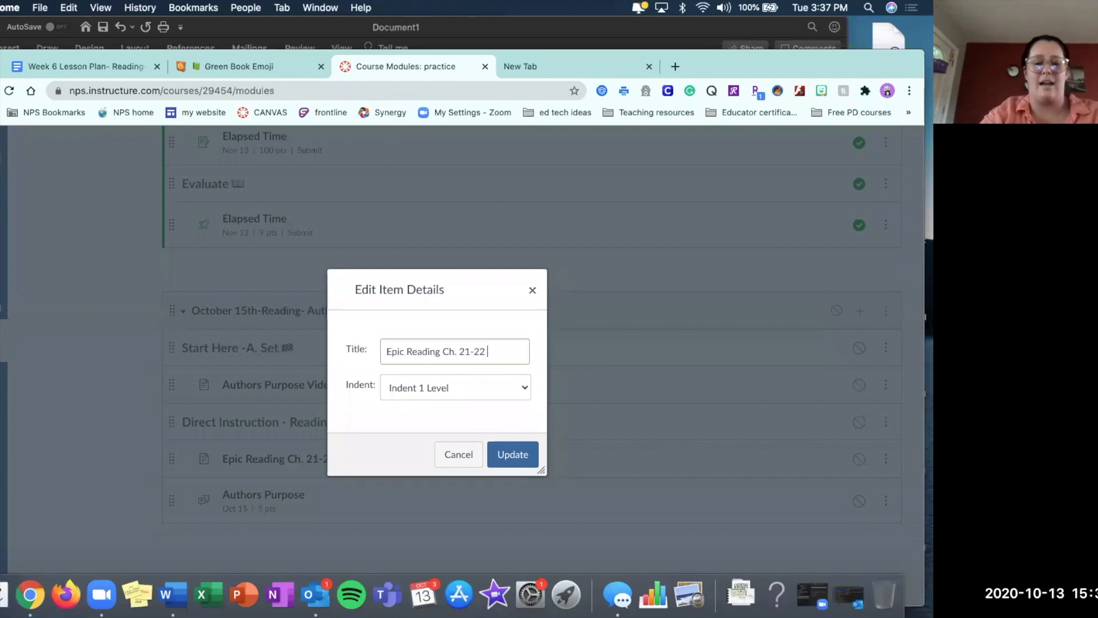
pyautogui.press('super+v')
pyautogui.click(513, 454)
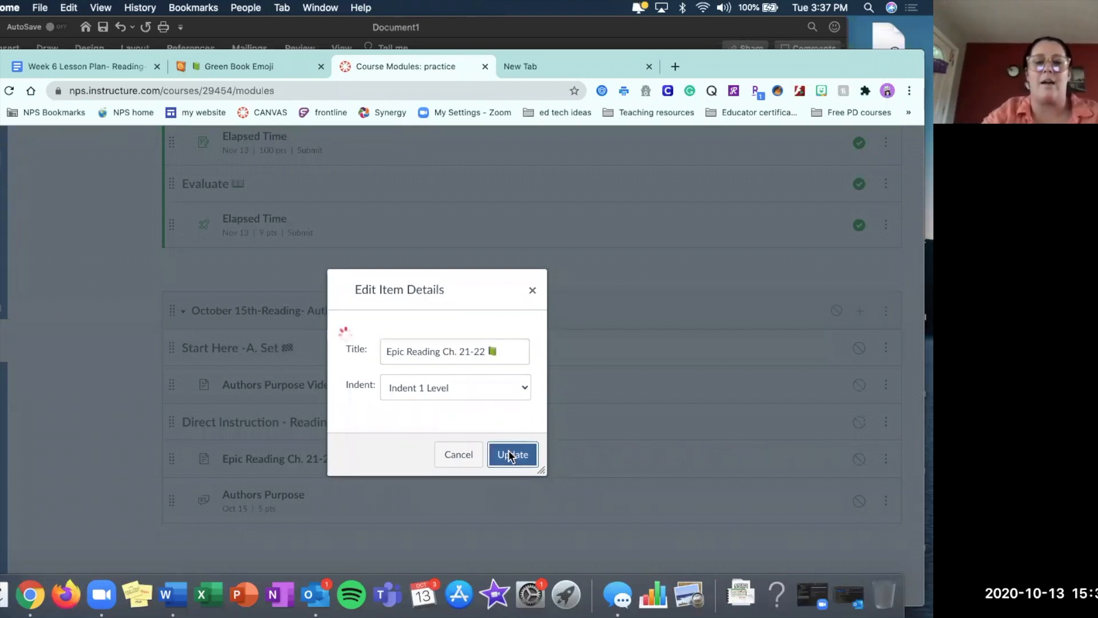
# Open the Authors Purpose discussion's item details for editing, then search Emojipedia for "talking" and copy the Parrot emoji.
pyautogui.click(887, 502)
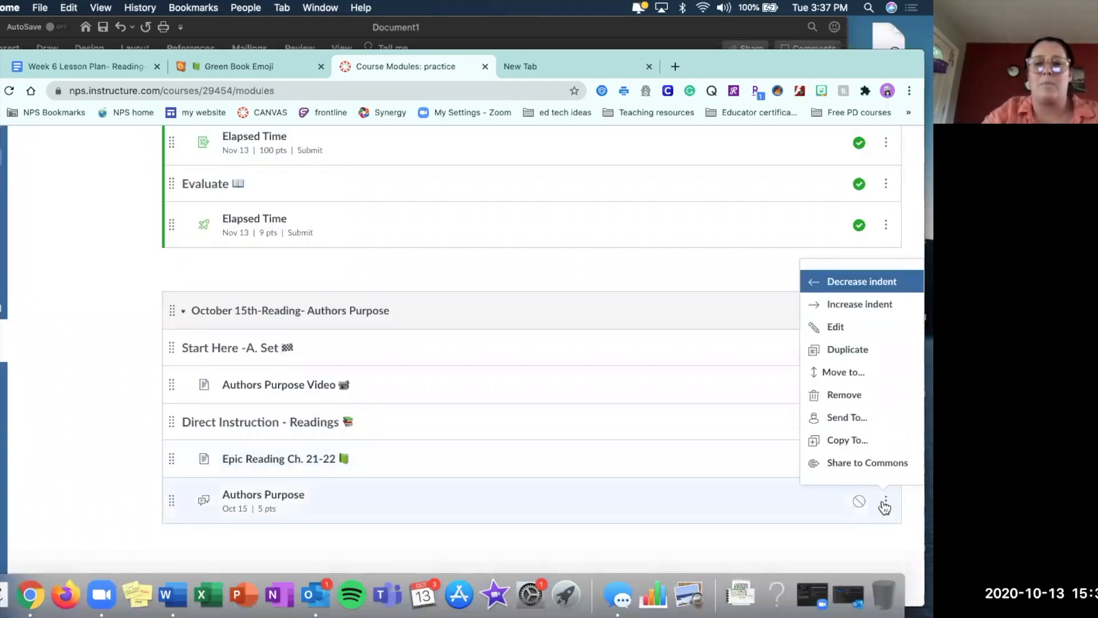
pyautogui.click(846, 333)
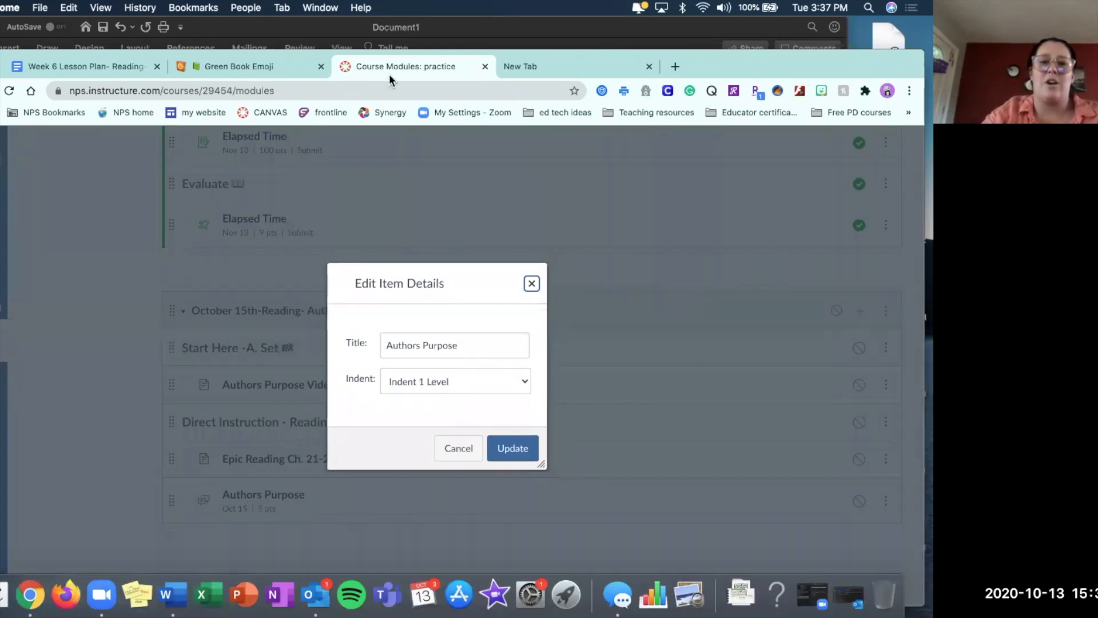
pyautogui.click(251, 67)
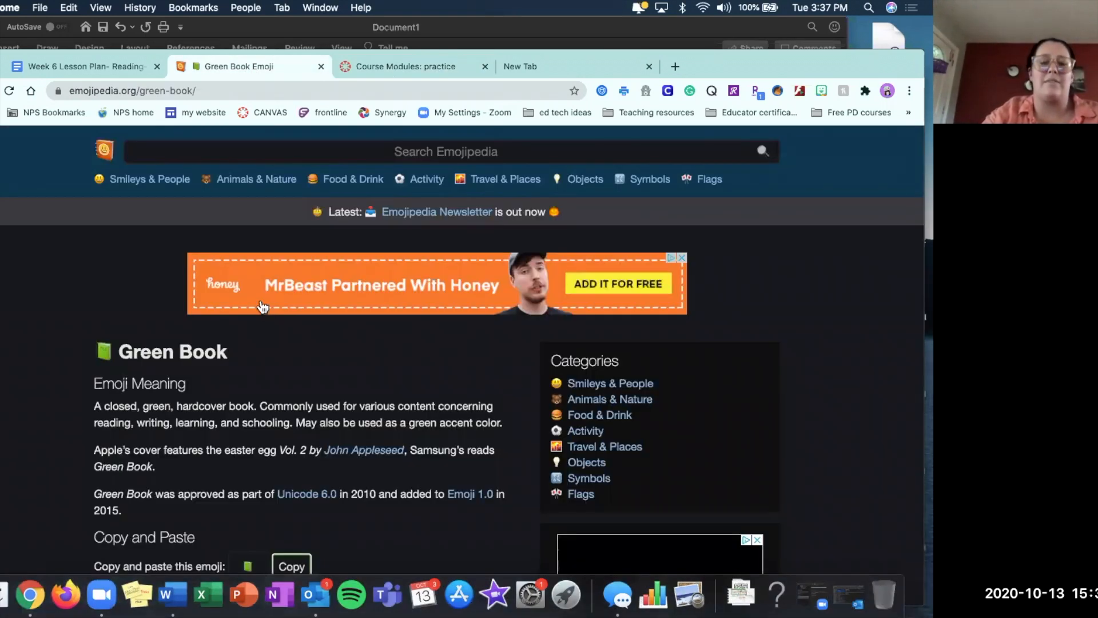
pyautogui.click(229, 152)
pyautogui.write('talking')
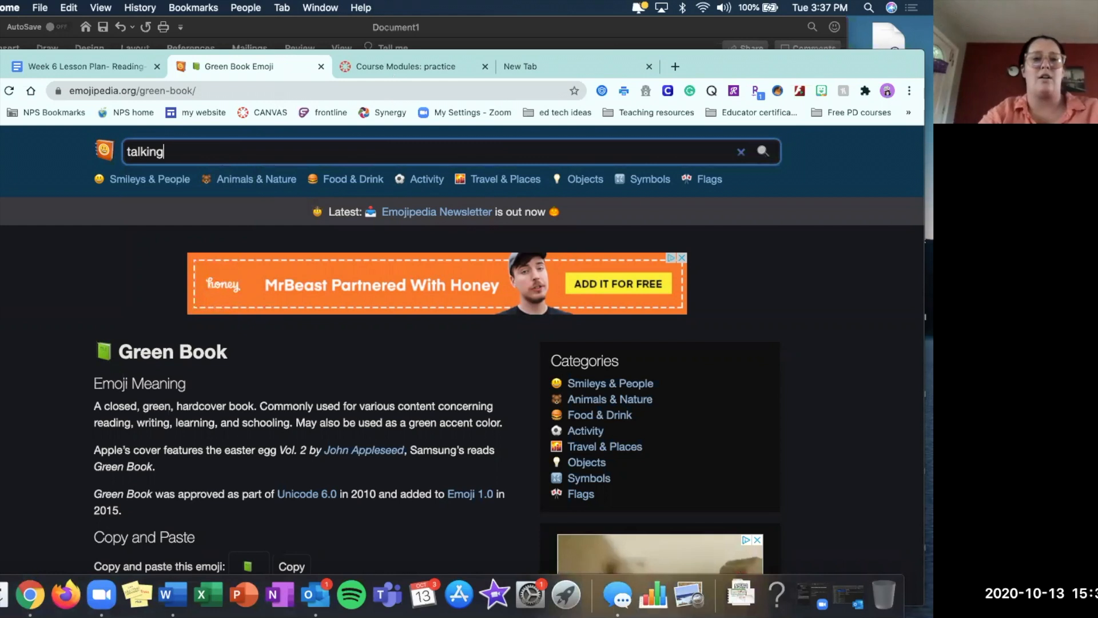
pyautogui.press('Return')
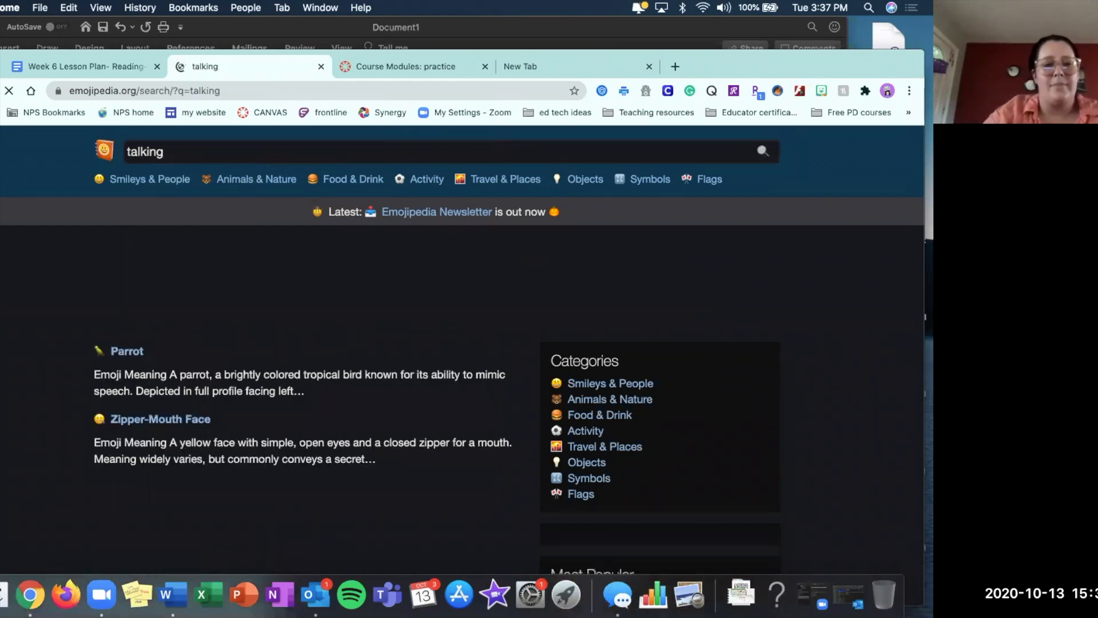
pyautogui.click(128, 354)
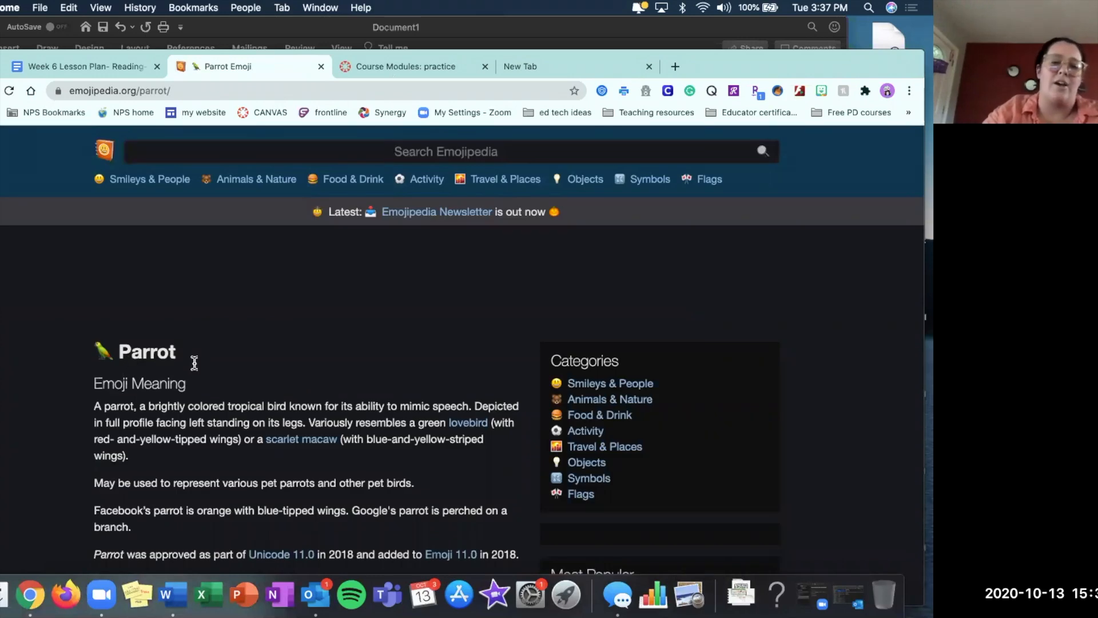
pyautogui.scroll(-3, 195, 363)
pyautogui.click(295, 435)
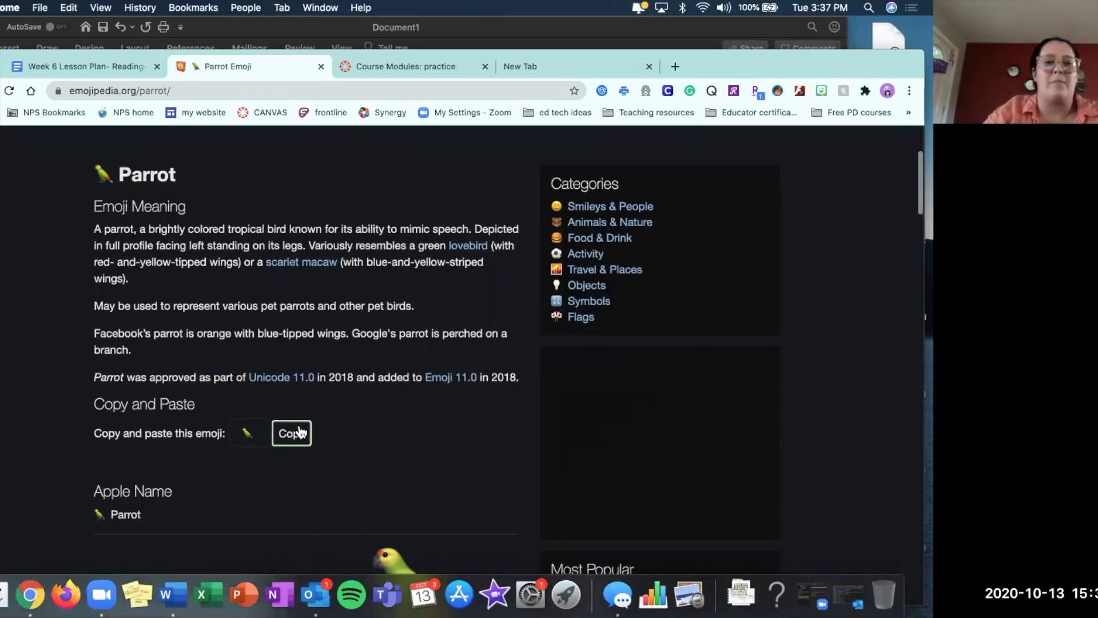
# Append the copied Parrot emoji to the Authors Purpose discussion's title in Canvas and update the item.
pyautogui.click(407, 71)
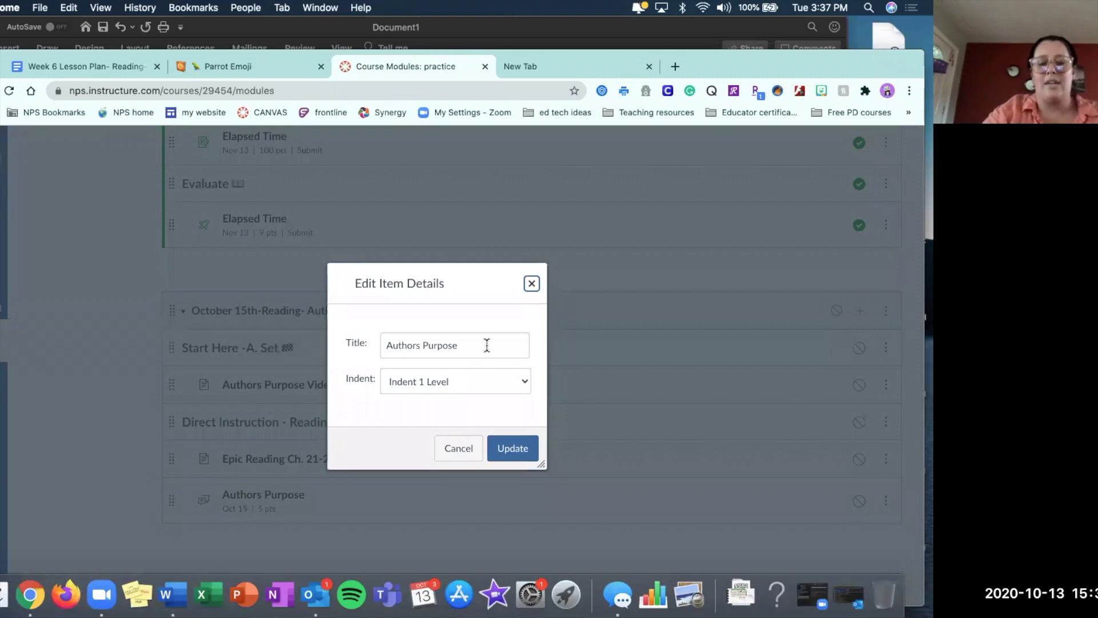
pyautogui.click(487, 345)
pyautogui.press('super+v')
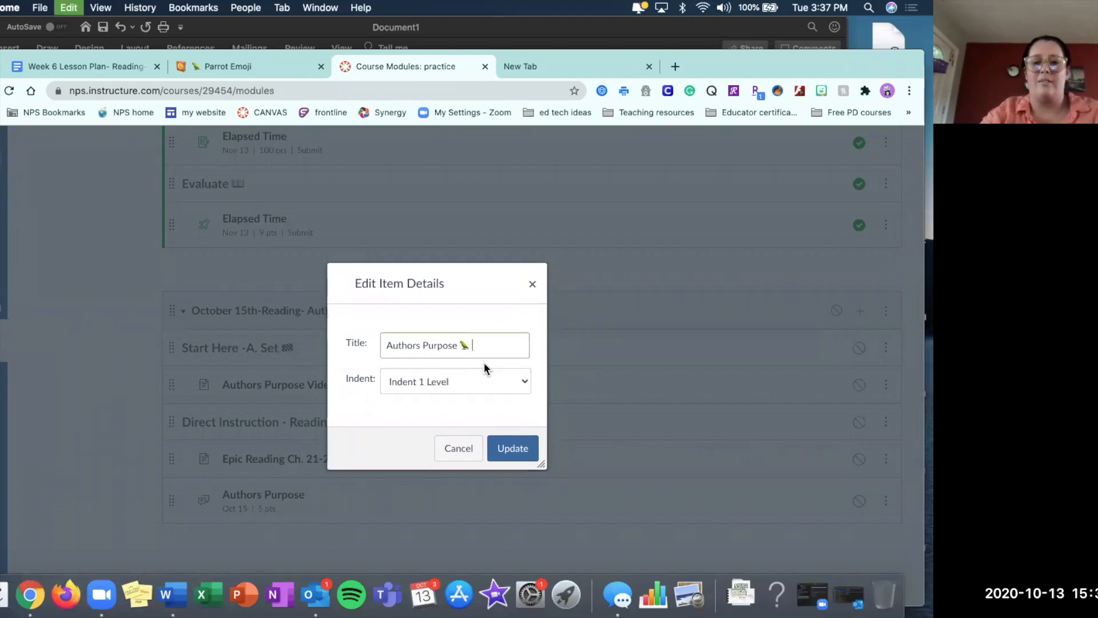
pyautogui.click(510, 451)
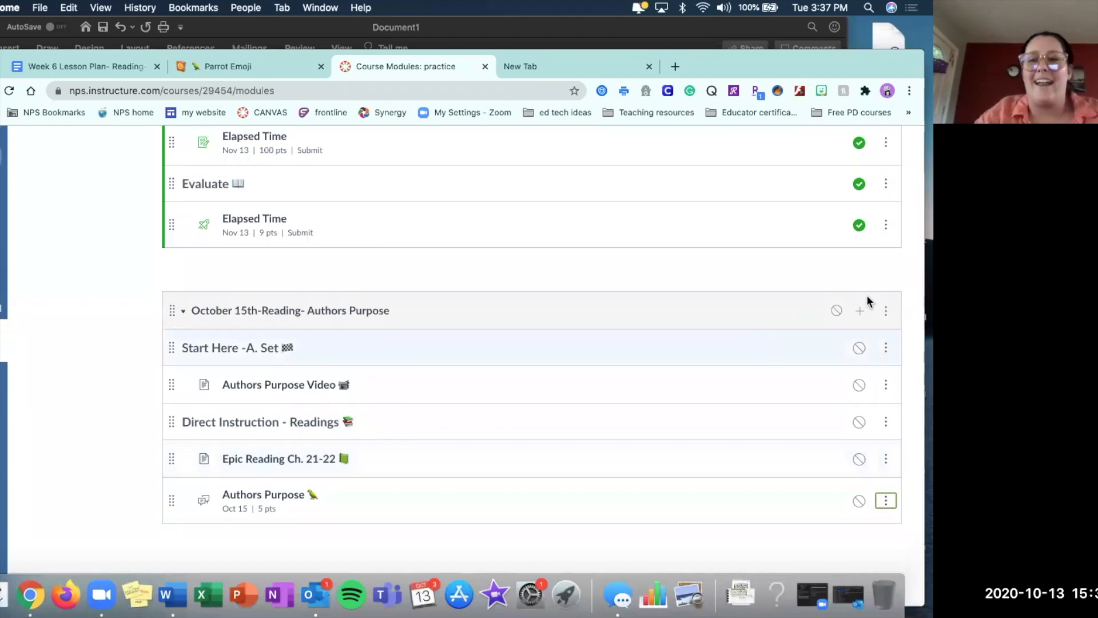
# Start a new text header in the October 15th module, filled with "Guided/Independent practice" copied from the Word lesson outline.
pyautogui.click(860, 312)
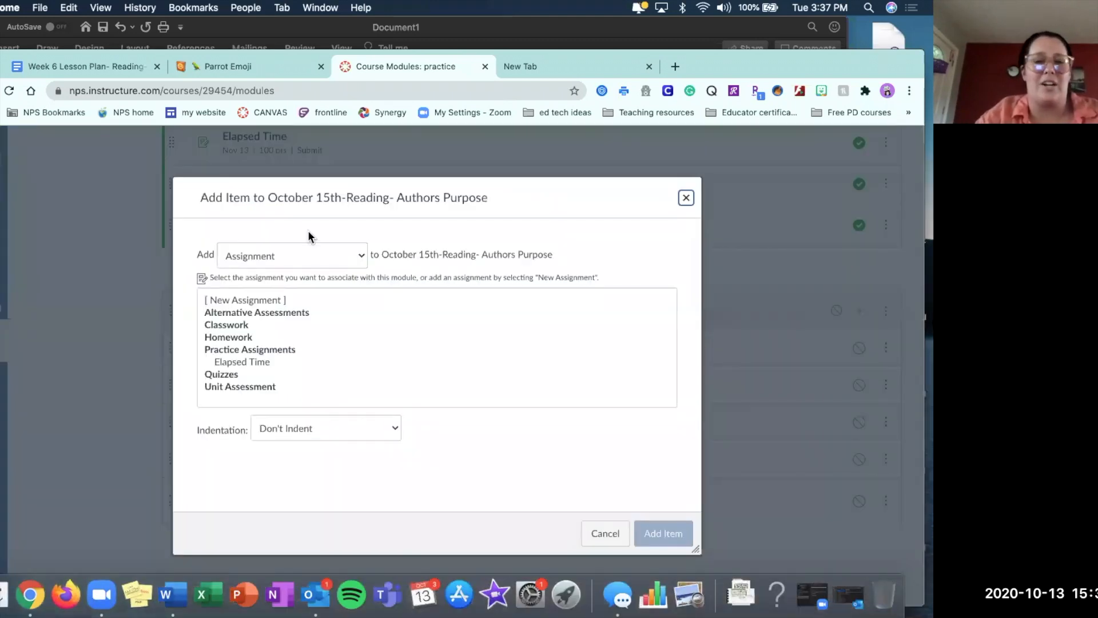
pyautogui.click(299, 255)
pyautogui.click(264, 322)
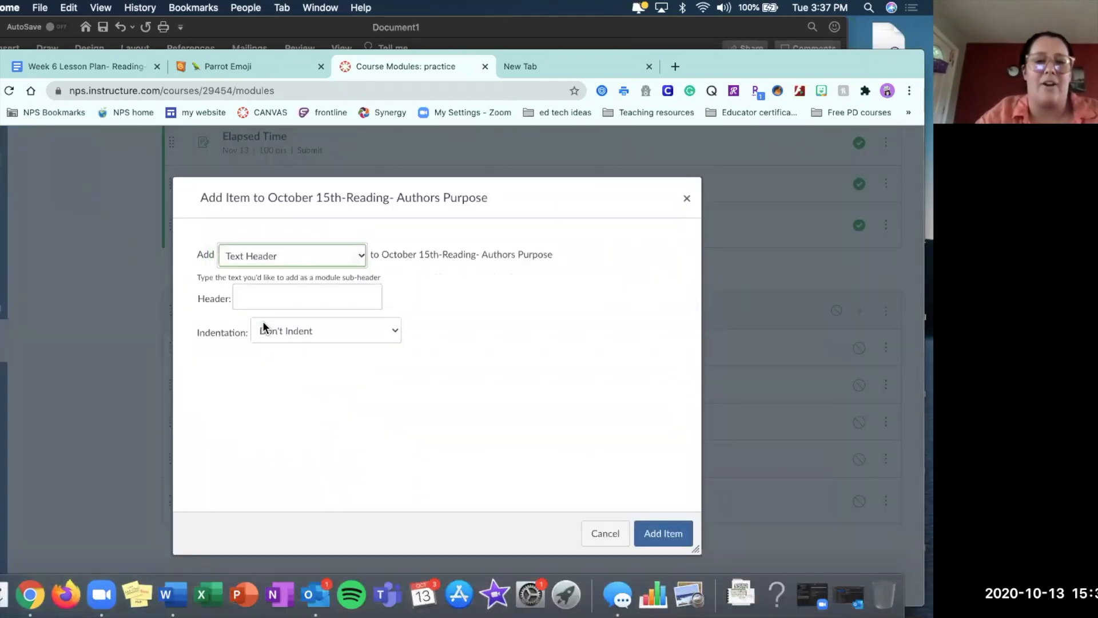
pyautogui.click(648, 40)
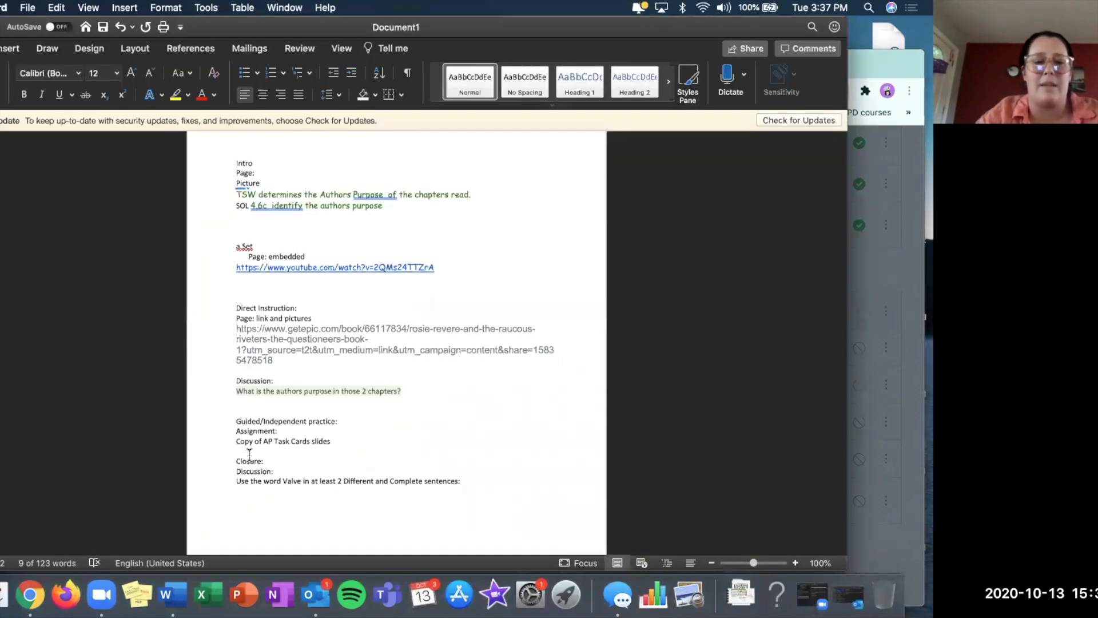
pyautogui.moveTo(237, 417); pyautogui.dragTo(327, 414)
pyautogui.press('super+c')
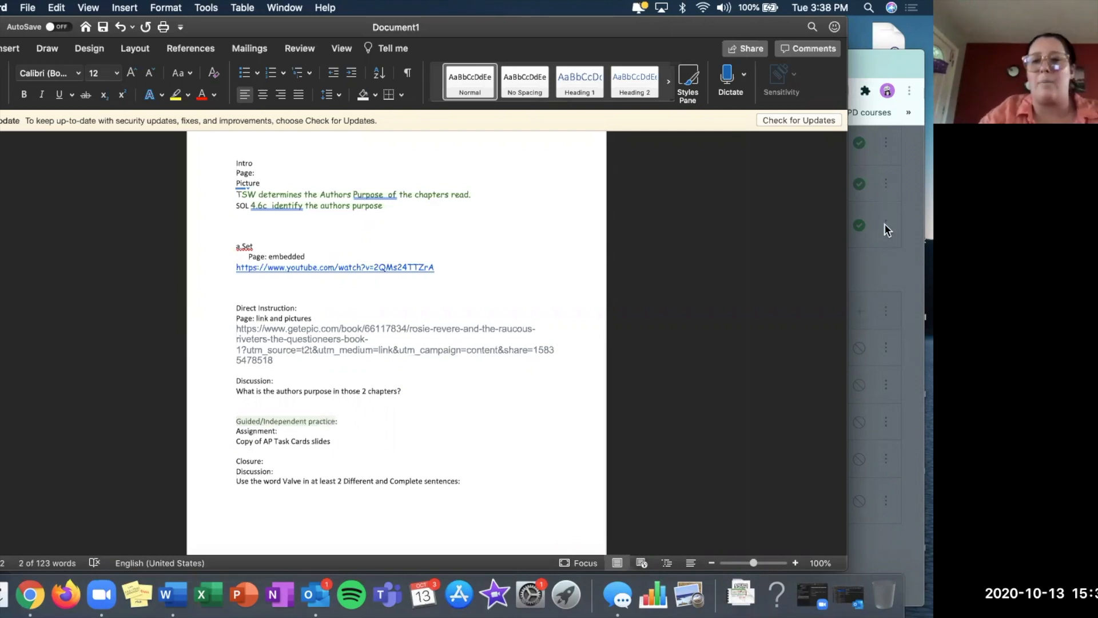
pyautogui.click(888, 274)
pyautogui.click(276, 291)
pyautogui.press('super+v')
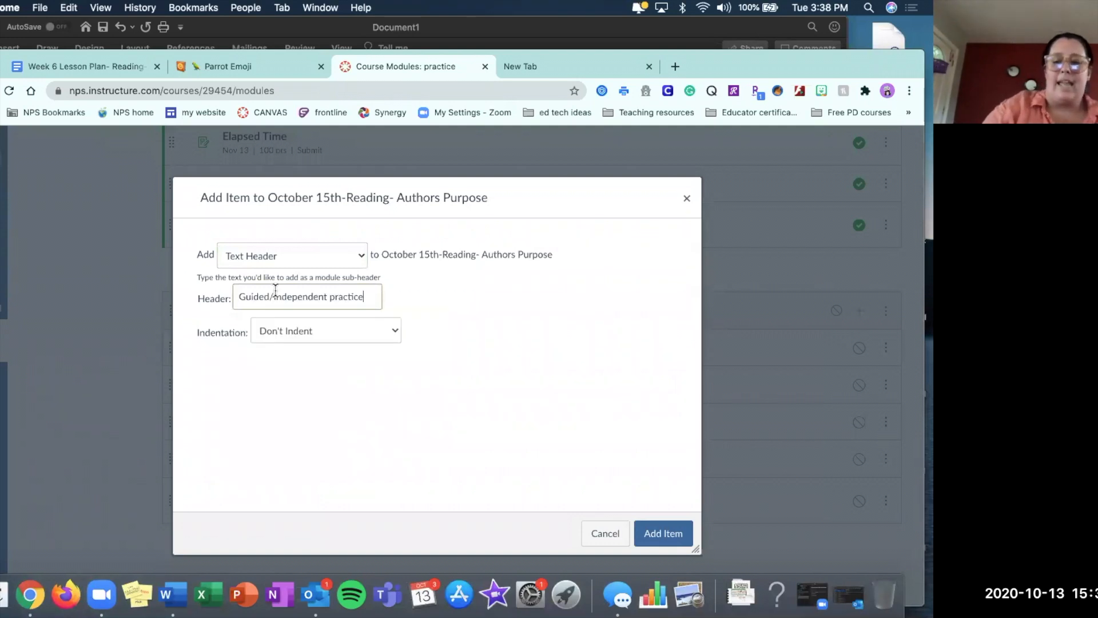
# Complete the header text as "Guided/Independent Practice - Assignment" and add it to the module without indentation.
pyautogui.doubleClick(334, 296)
pyautogui.write('Practice')
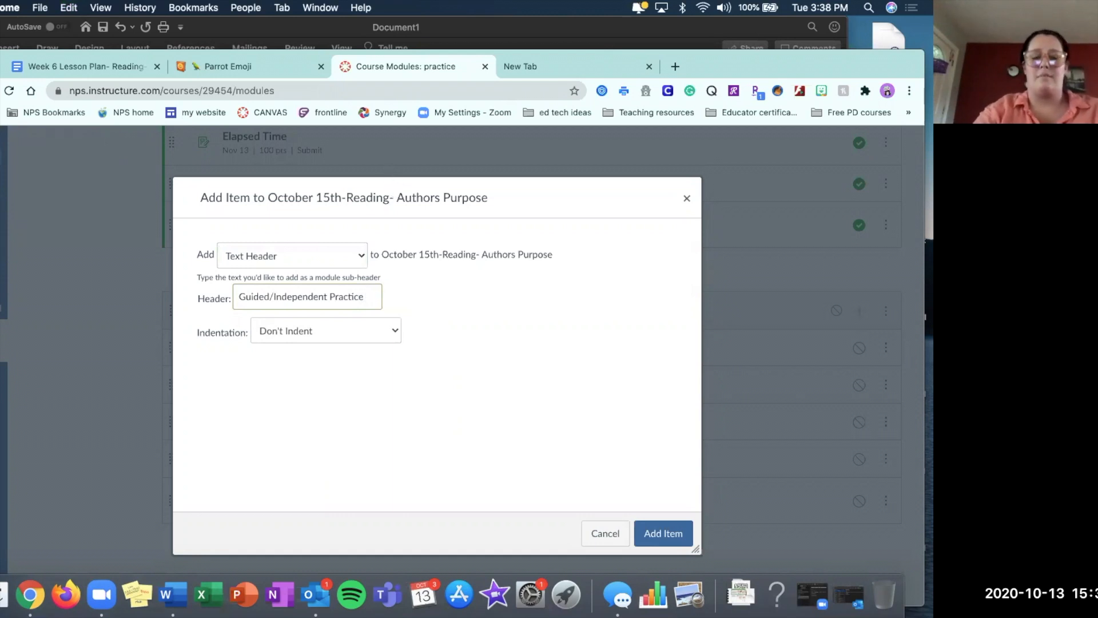
pyautogui.write('- Assig')
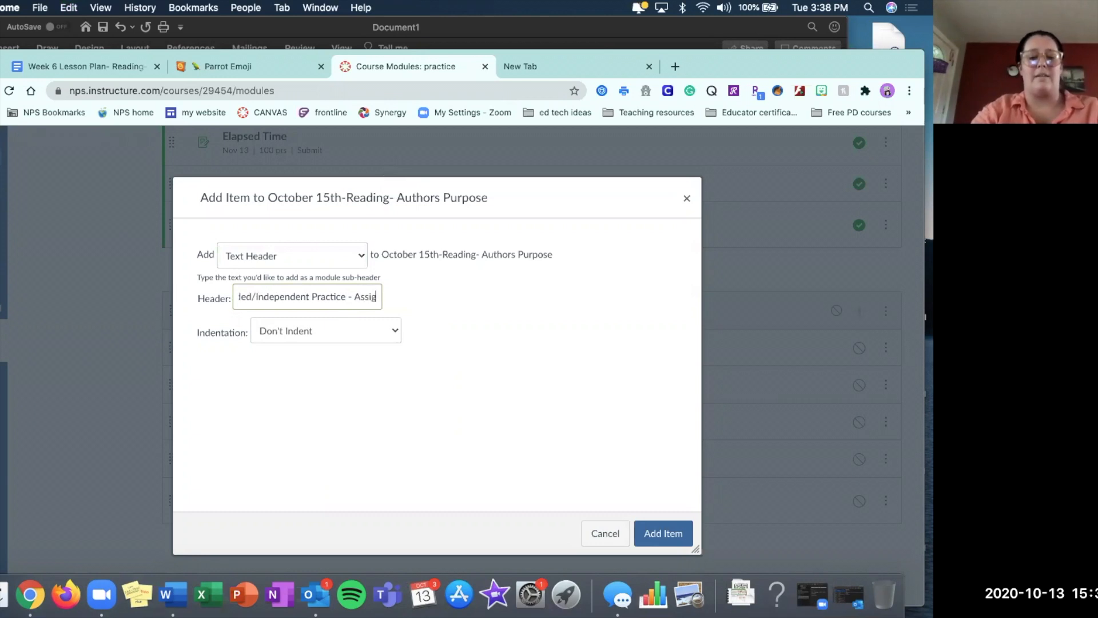
pyautogui.write('nment')
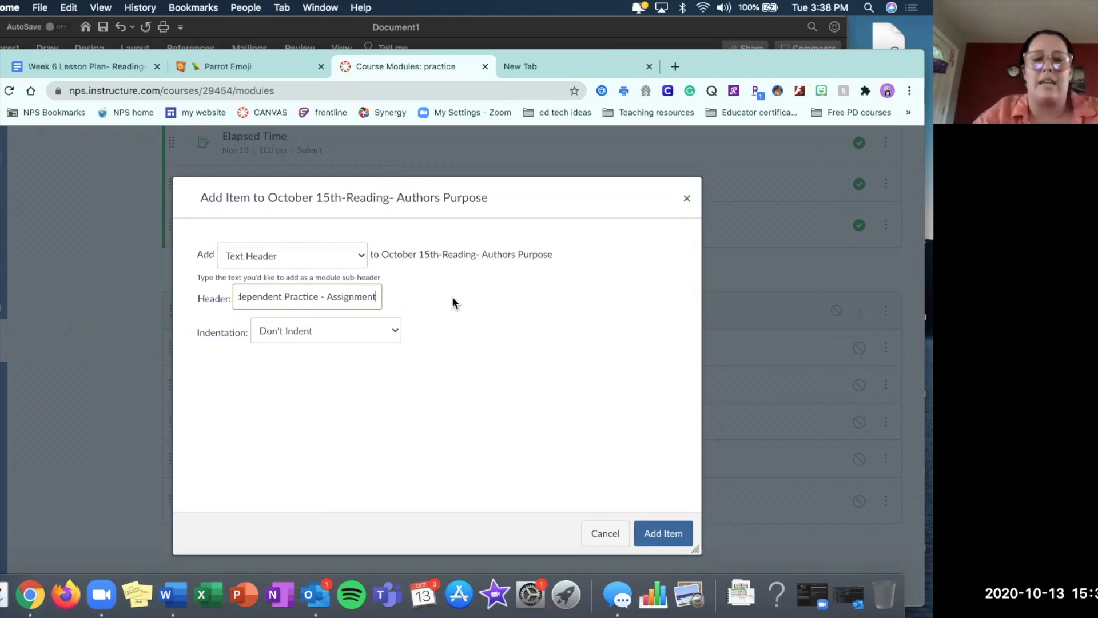
pyautogui.click(653, 534)
# Add a new assignment named "Authors Purpose Task Cards" to the October 15th module, indented 1 level.
pyautogui.scroll(-2, 479, 366)
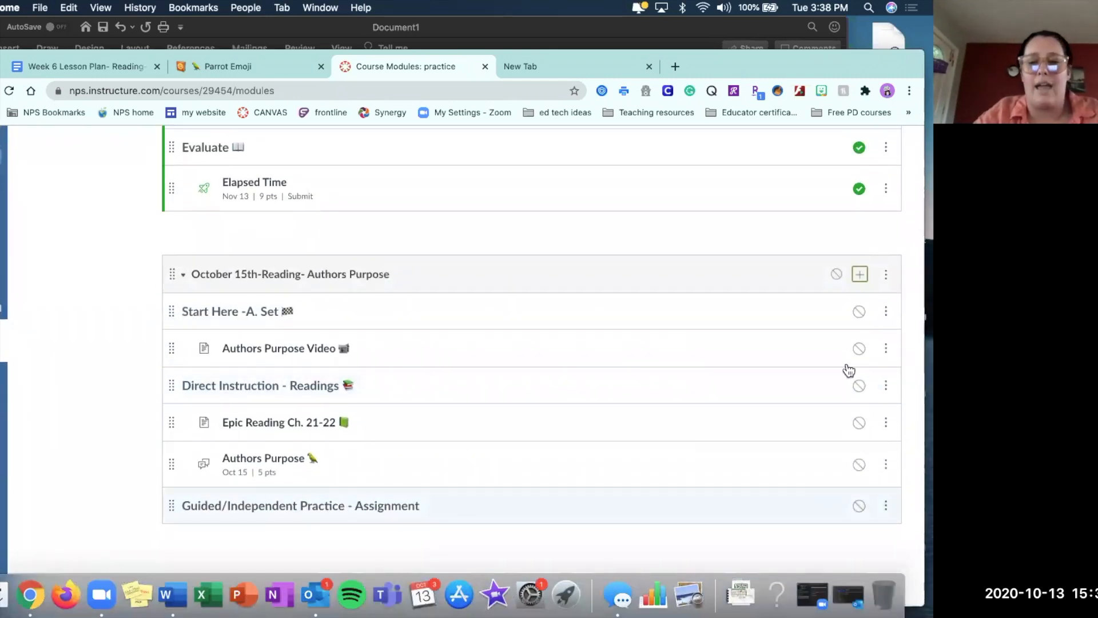
pyautogui.click(862, 275)
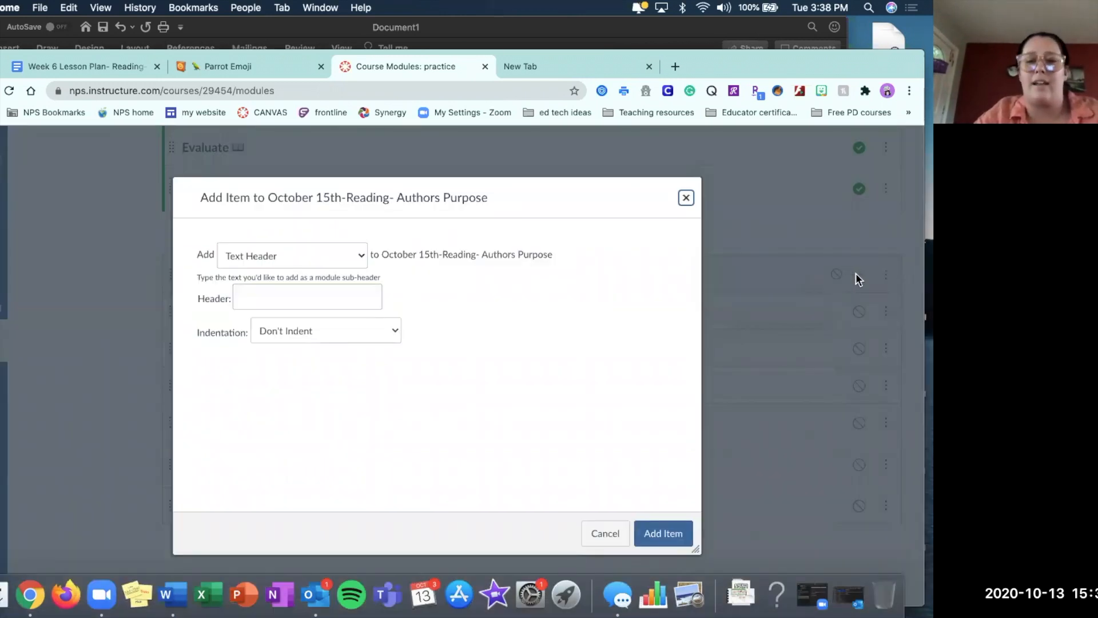
pyautogui.click(364, 253)
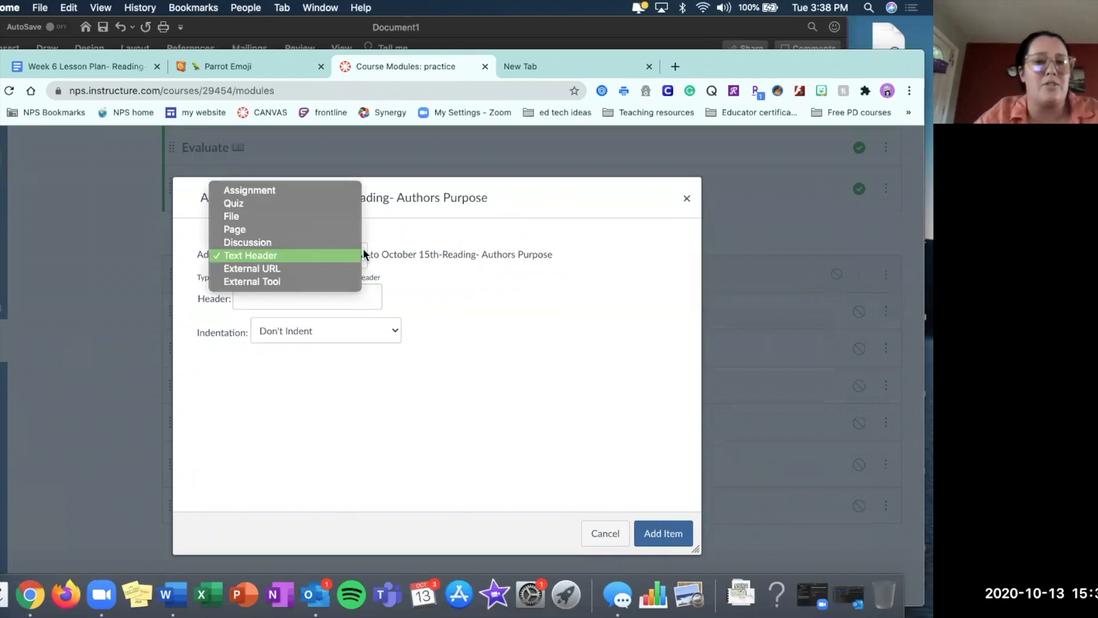
pyautogui.click(266, 193)
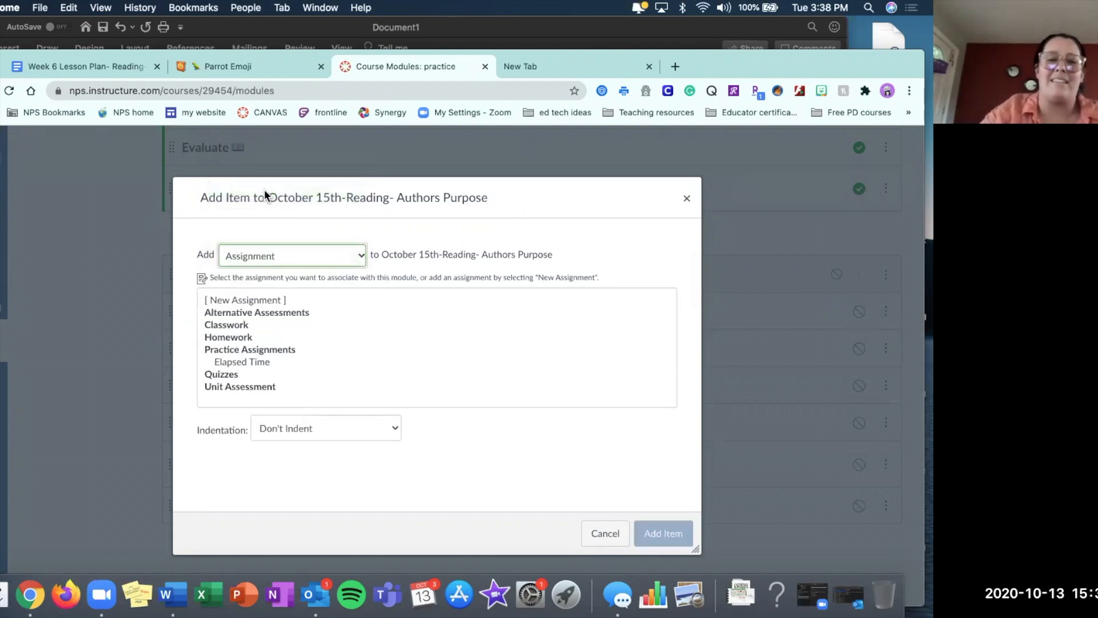
pyautogui.click(262, 301)
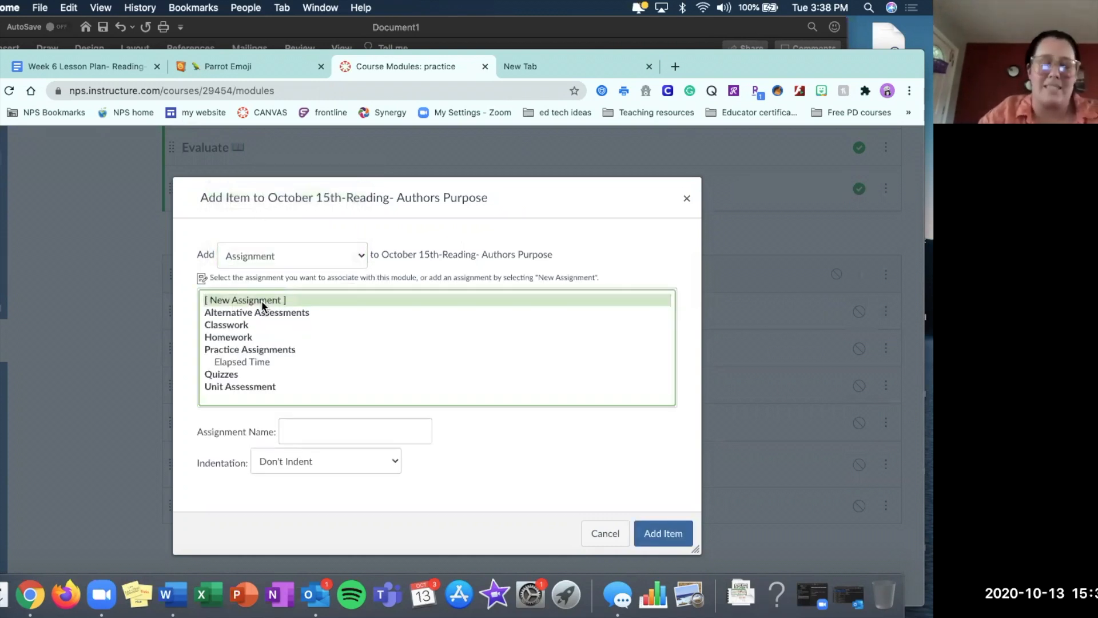
pyautogui.click(315, 430)
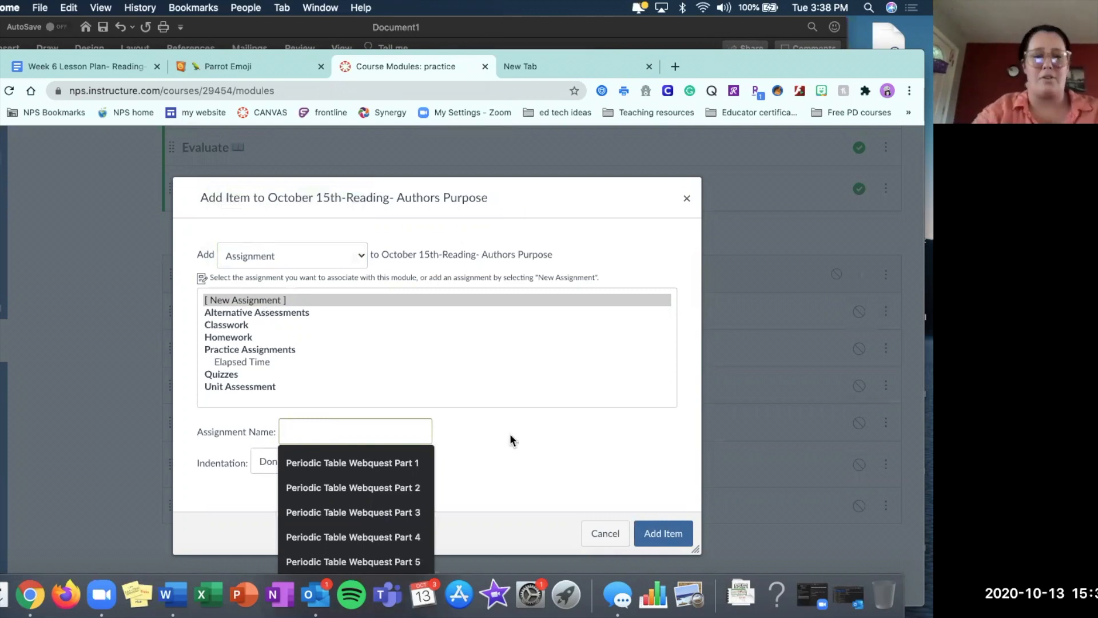
pyautogui.write('Author')
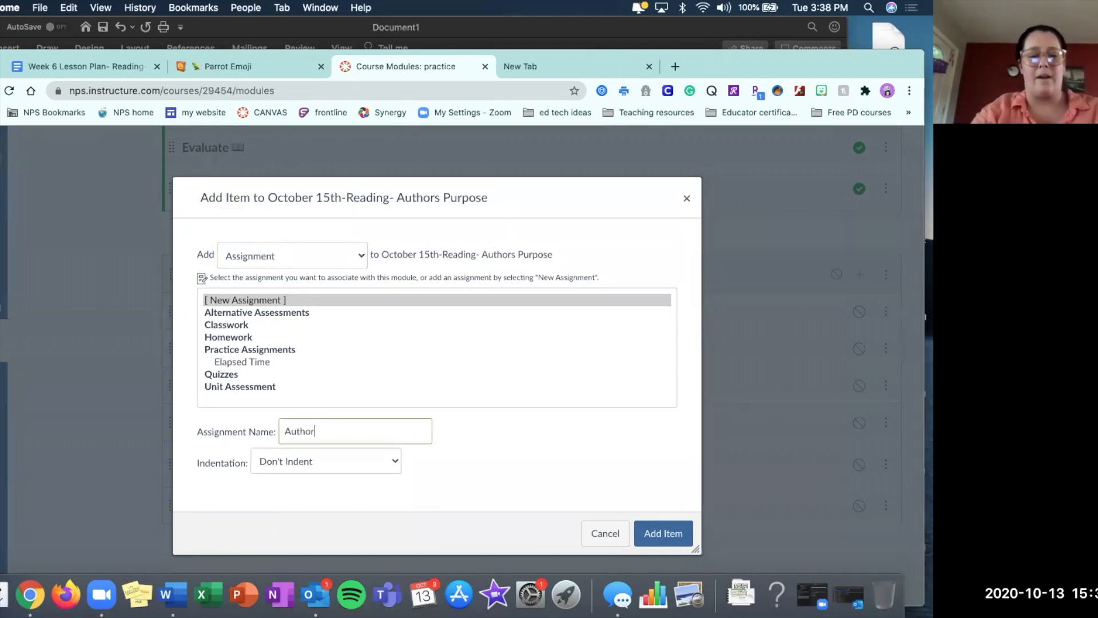
pyautogui.write('s Purpo')
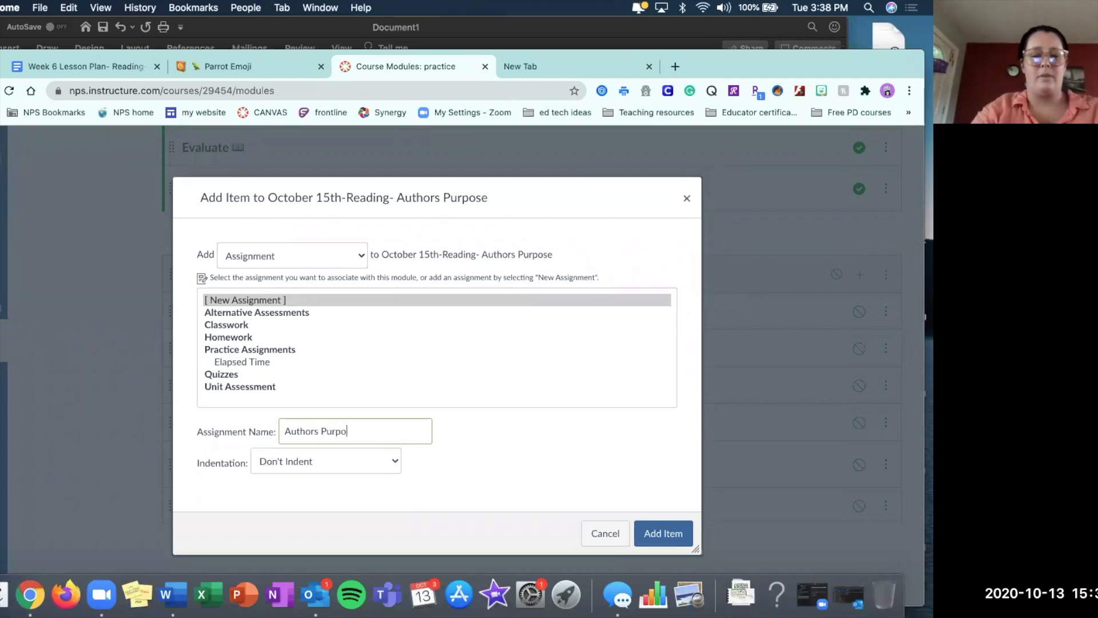
pyautogui.write('se Task Cards')
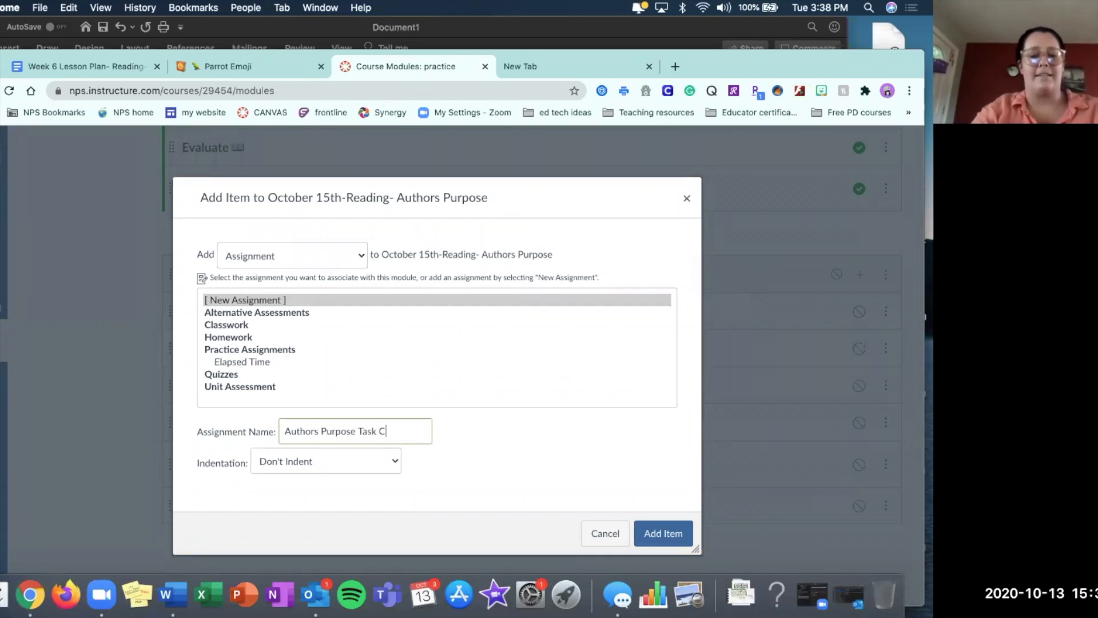
pyautogui.click(372, 465)
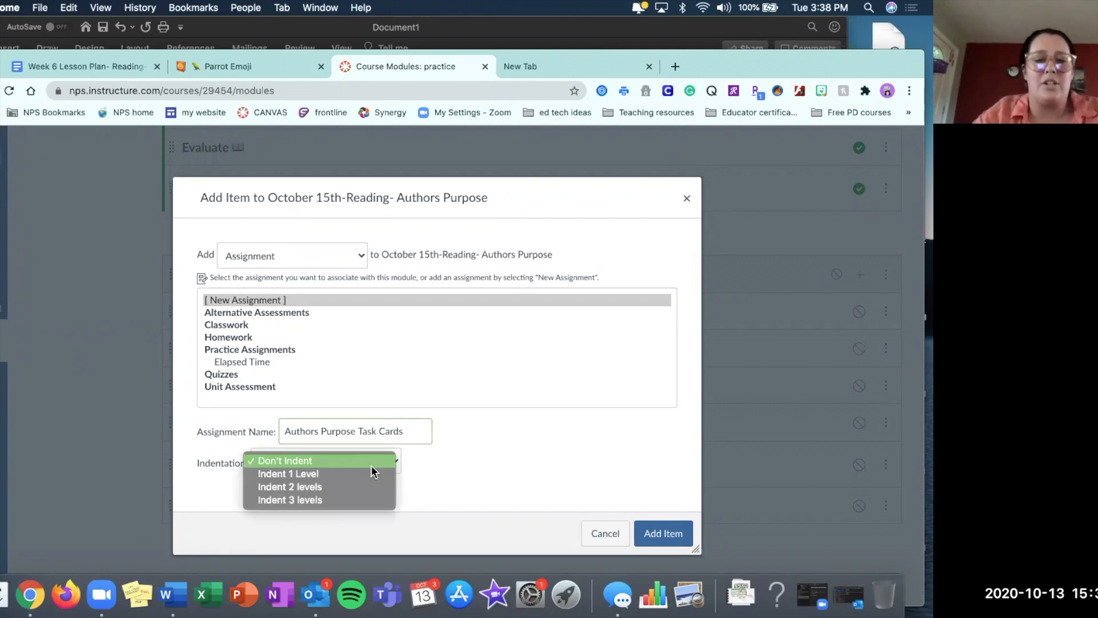
pyautogui.click(368, 471)
pyautogui.click(662, 537)
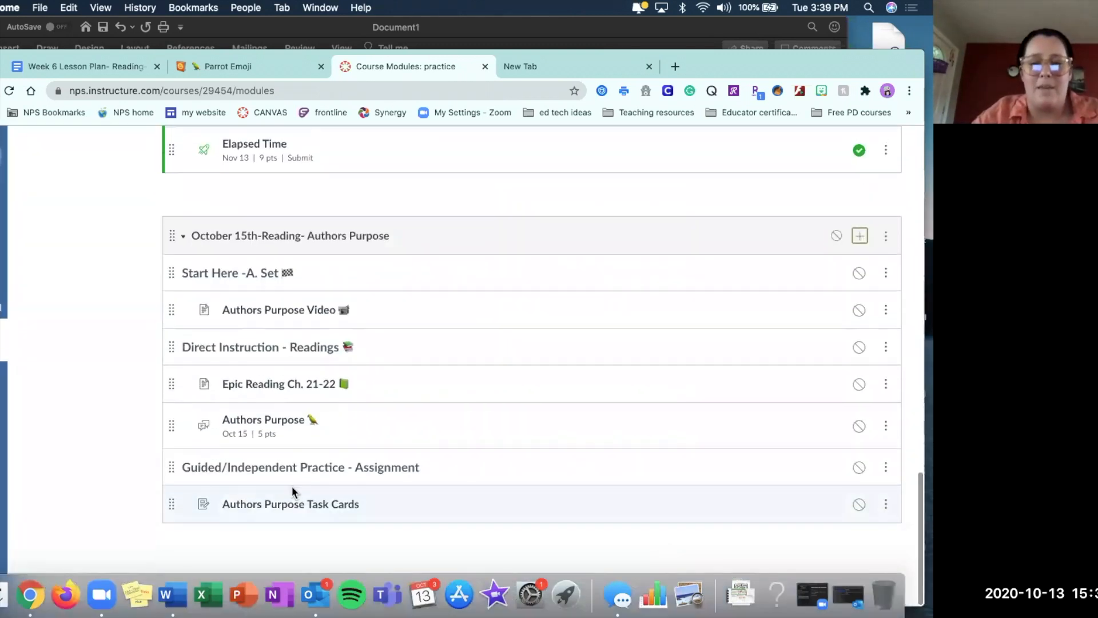
# Open the Authors Purpose Task Cards assignment for editing and set its points to 100.
pyautogui.click(288, 507)
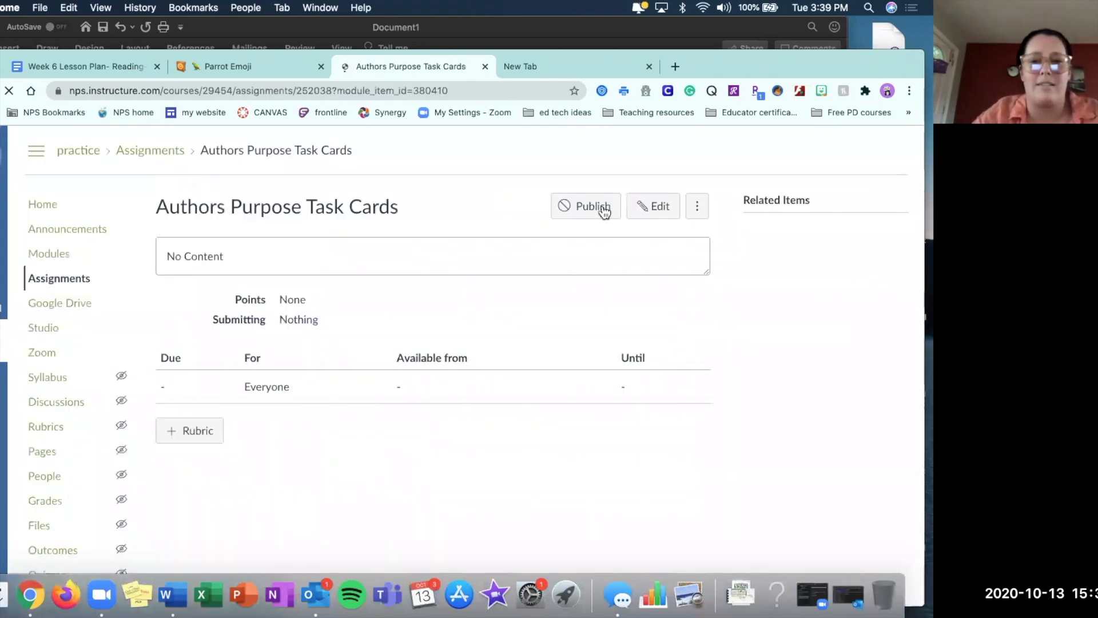
pyautogui.click(653, 208)
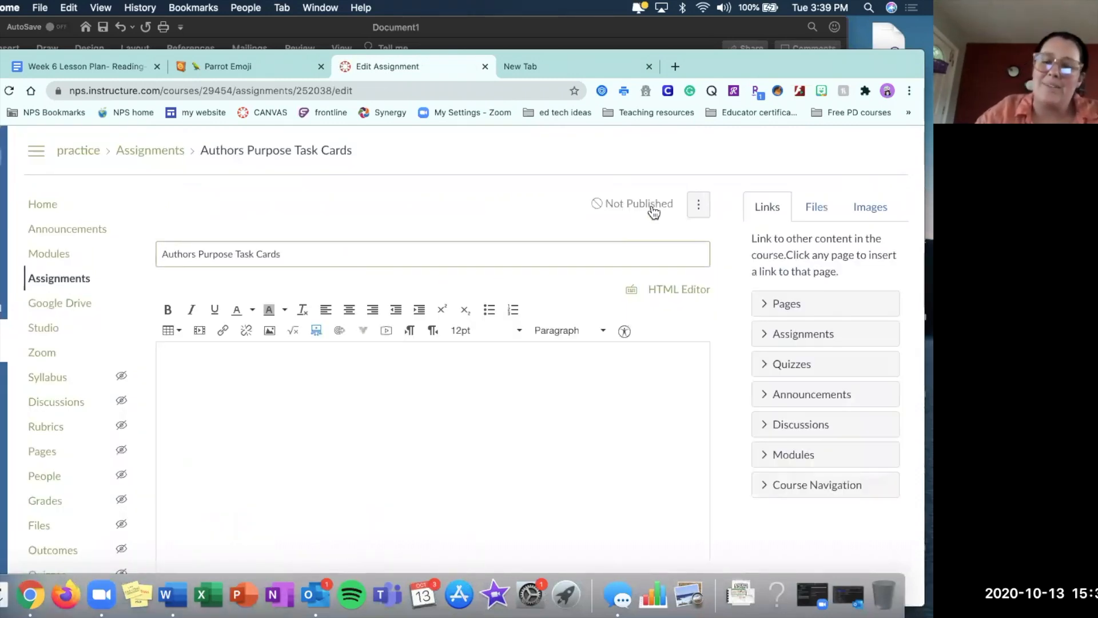
pyautogui.click(360, 441)
pyautogui.scroll(-2, 367, 423)
pyautogui.scroll(-1, 366, 415)
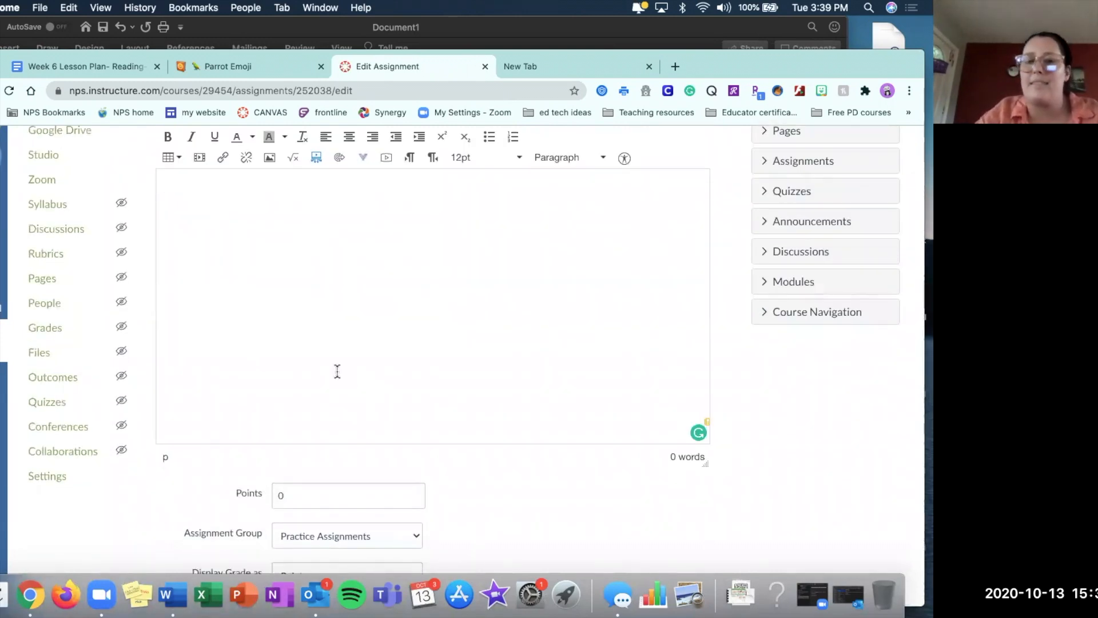
pyautogui.scroll(-3, 337, 371)
pyautogui.click(301, 301)
pyautogui.press('BackSpace')
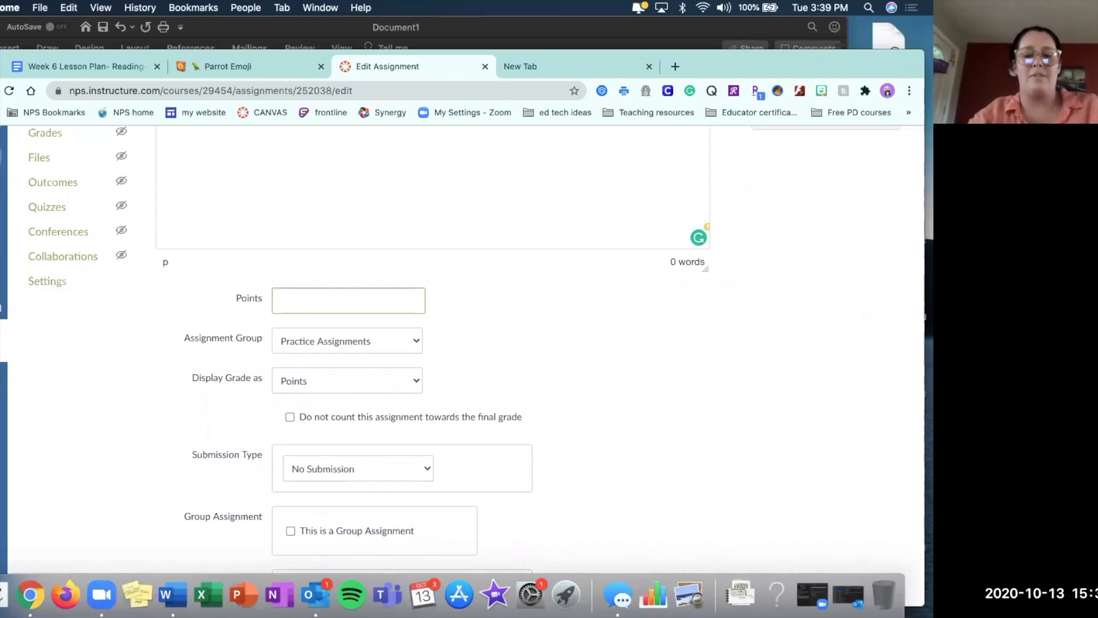
pyautogui.write('100')
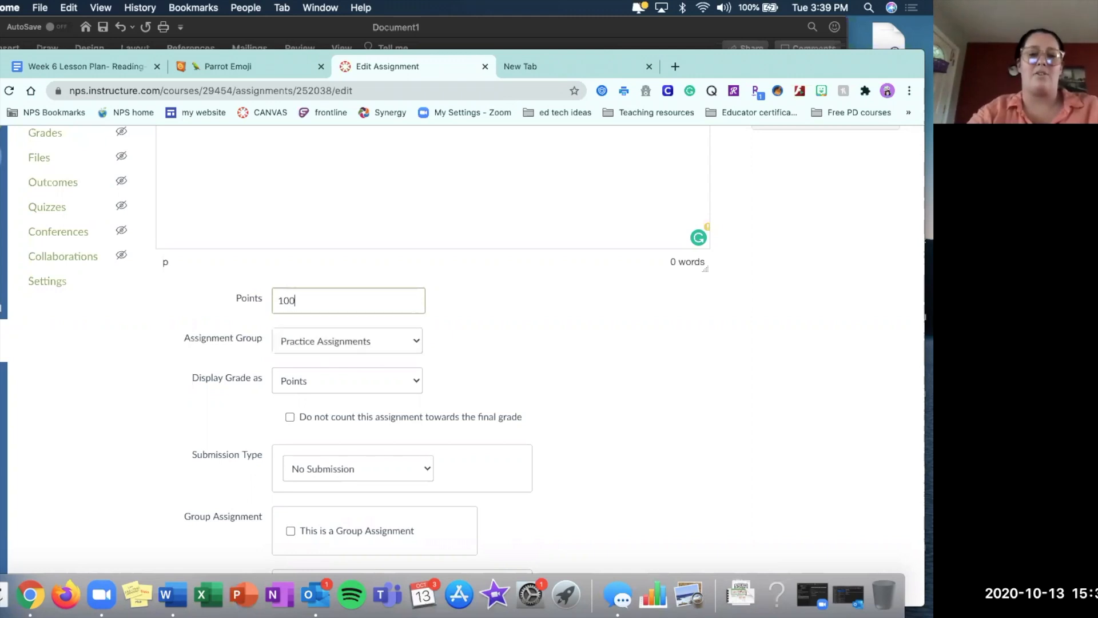
# Set the assignment's grade display to Percentage and its assignment group to Alternative Assessments.
pyautogui.click(315, 380)
pyautogui.click(313, 353)
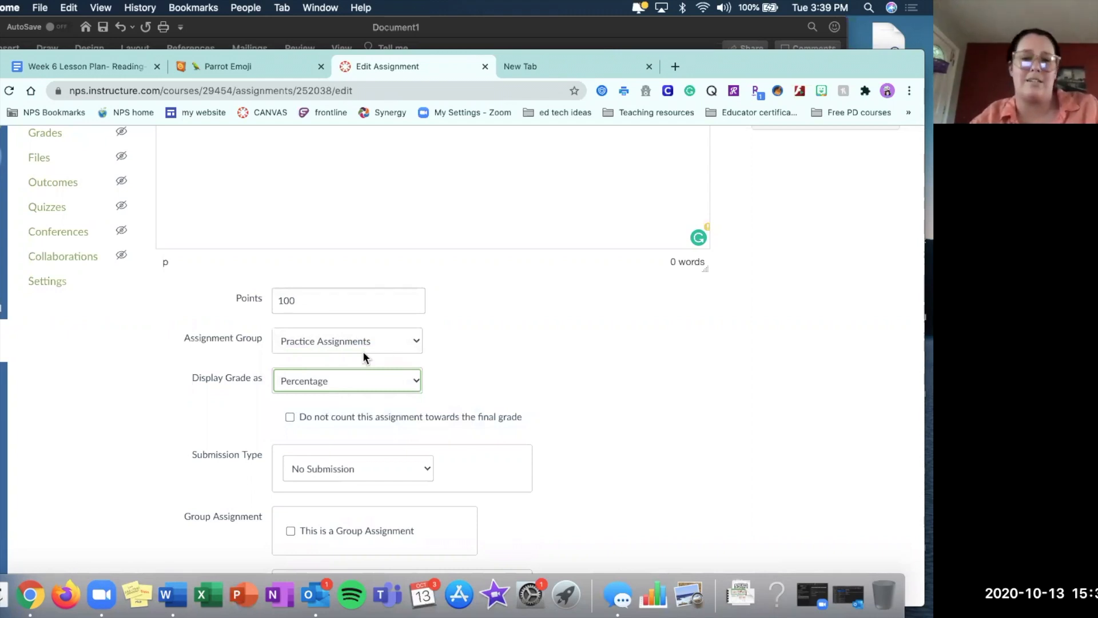
pyautogui.click(343, 342)
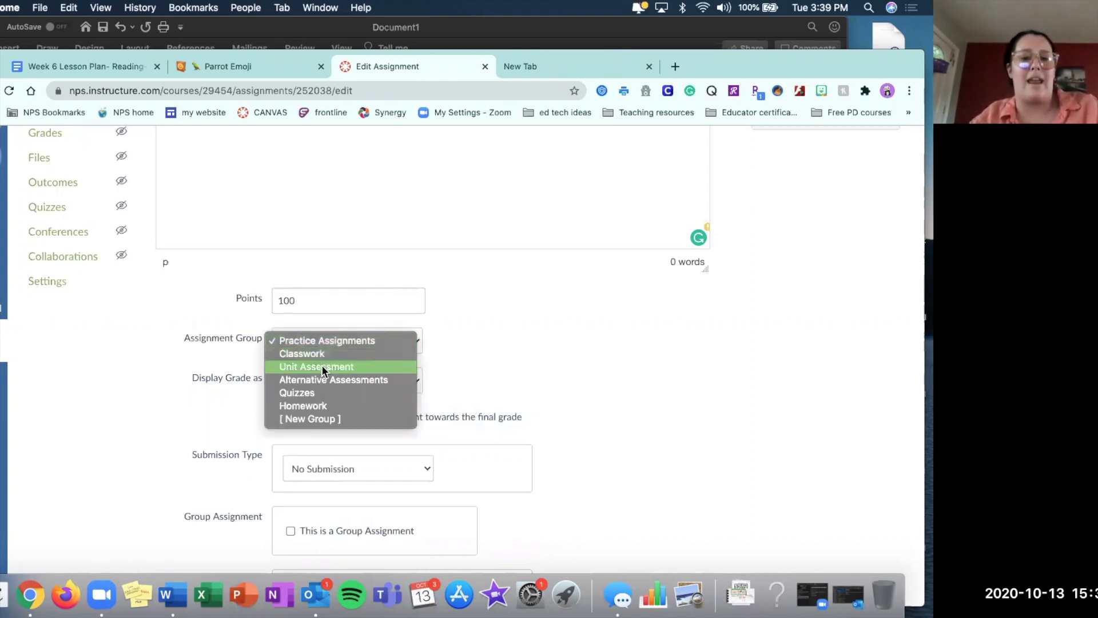
pyautogui.click(290, 380)
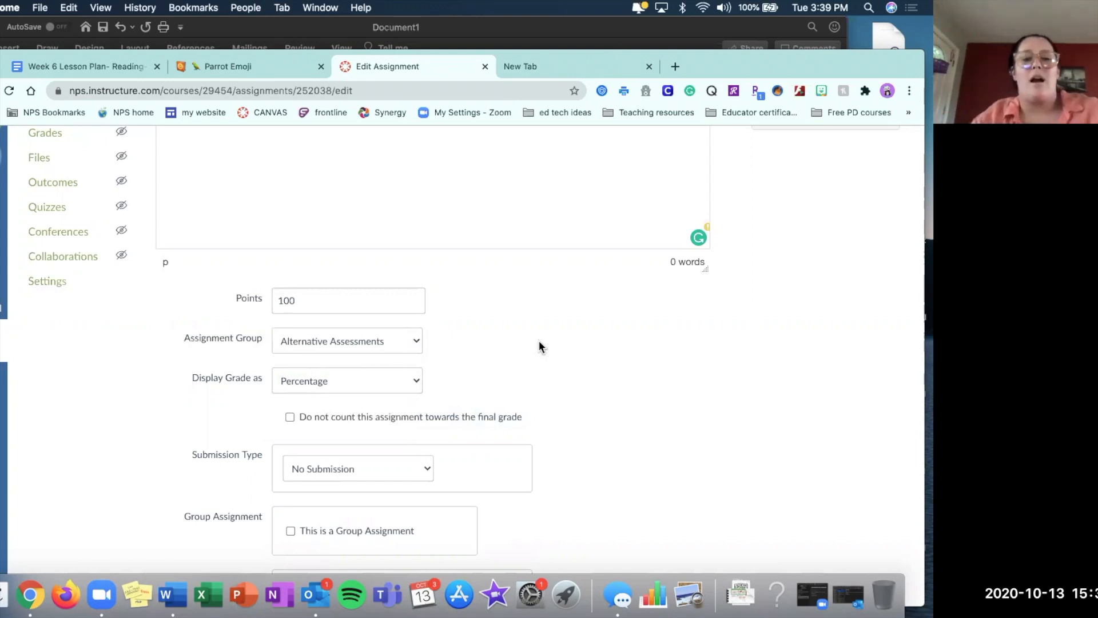
# Set the submission type to External Tool and choose Google Drive Cloud Assignment as the tool.
pyautogui.scroll(-3, 540, 347)
pyautogui.click(361, 350)
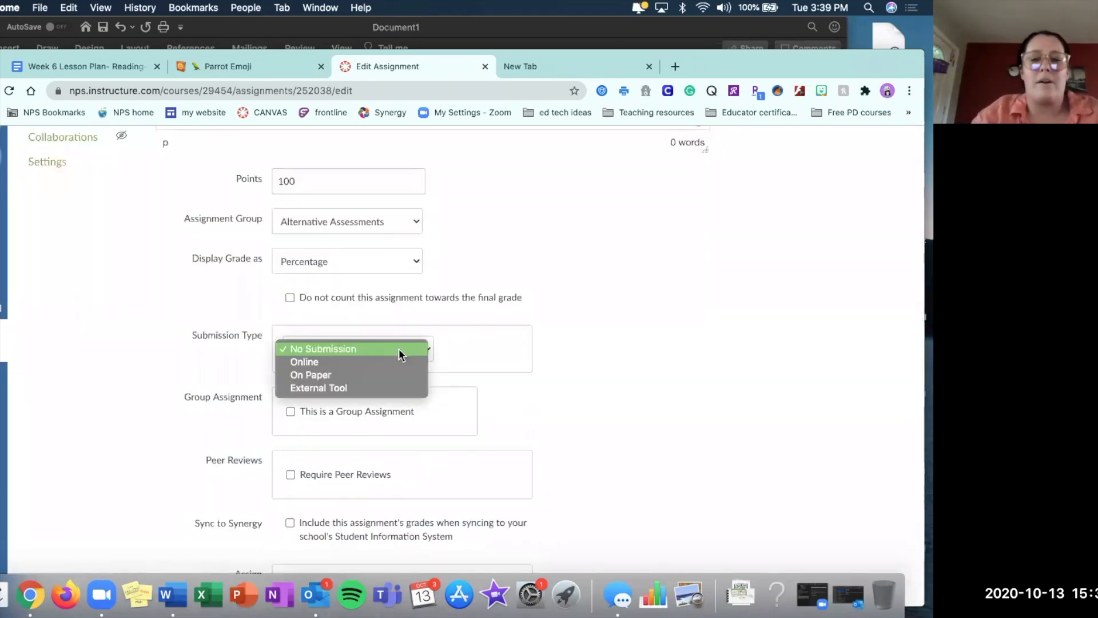
pyautogui.click(313, 388)
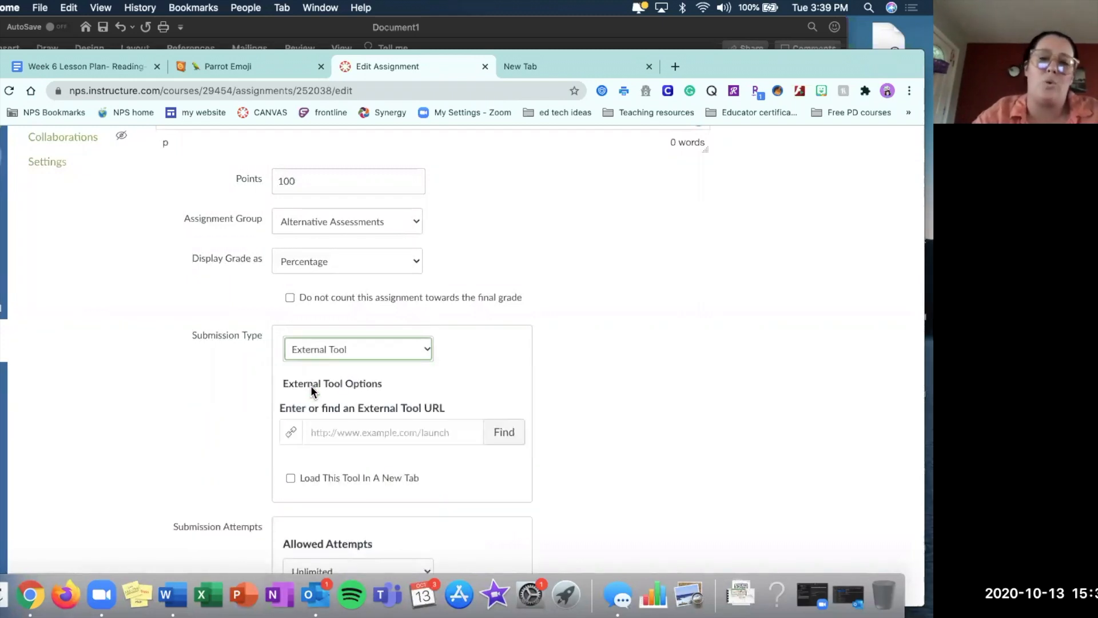
pyautogui.scroll(-3, 312, 391)
pyautogui.click(511, 278)
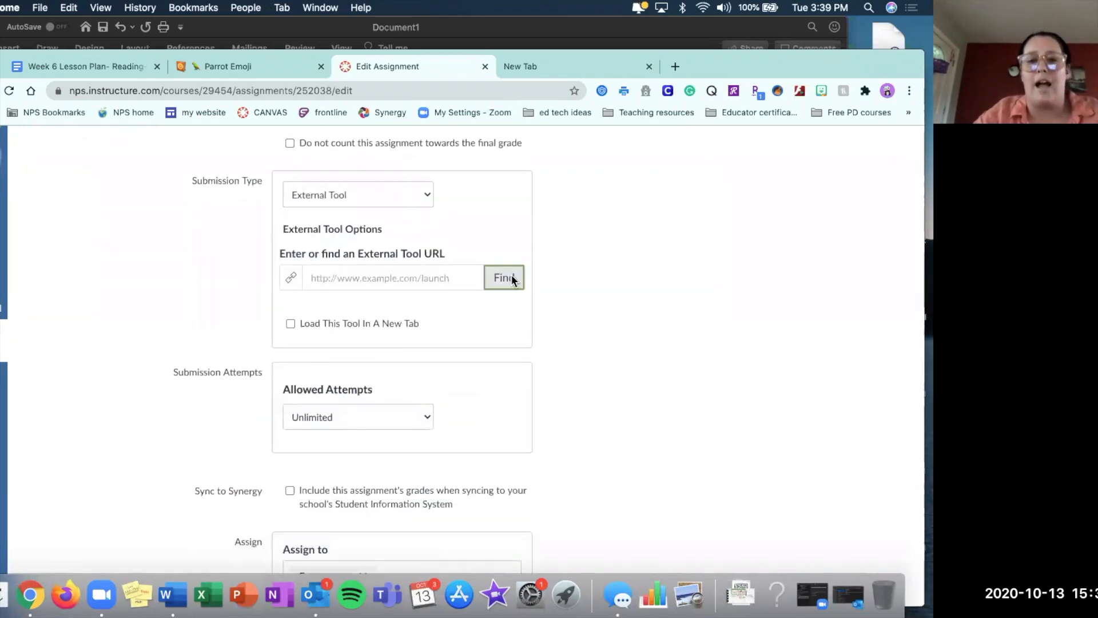
pyautogui.scroll(-2, 475, 318)
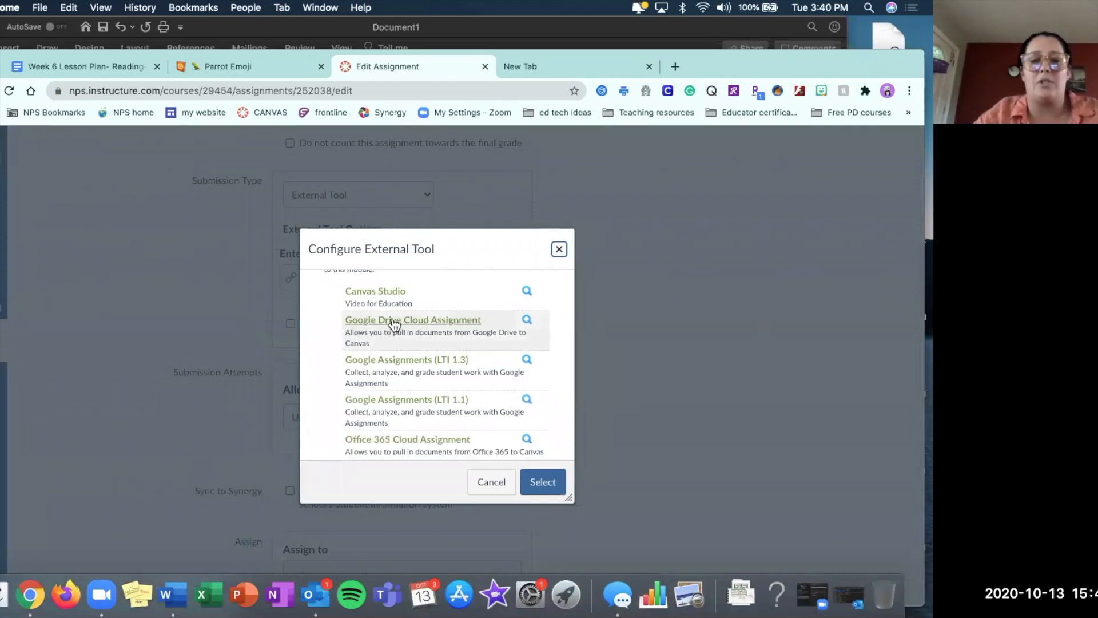
pyautogui.click(449, 324)
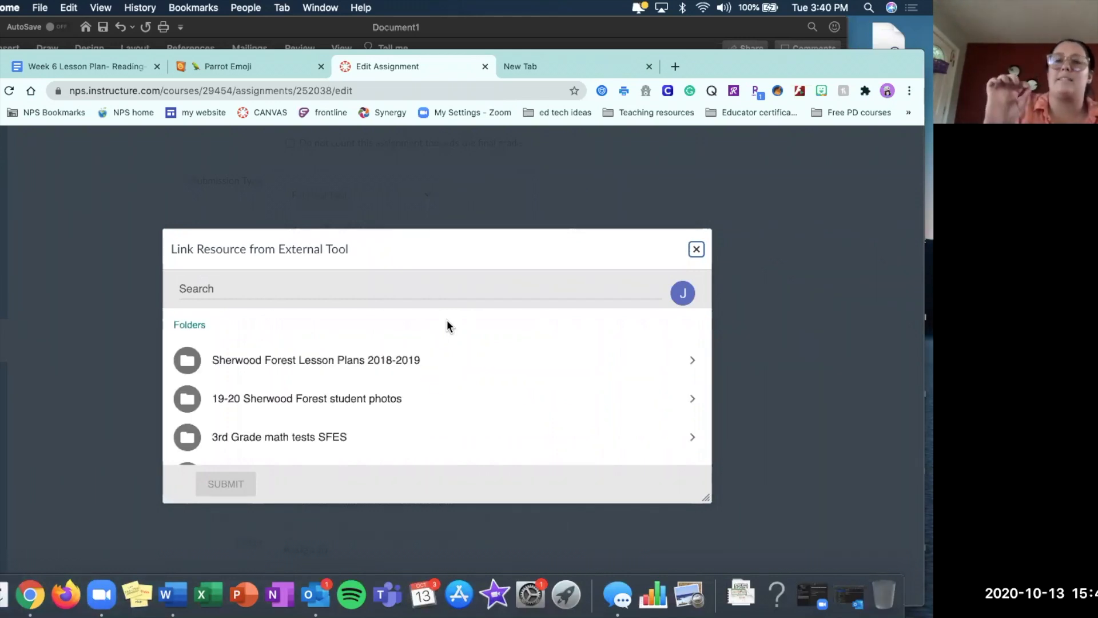
# Search the linked Drive files for "autho" and select the Authors Purpose presentation.
pyautogui.scroll(-10, 448, 321)
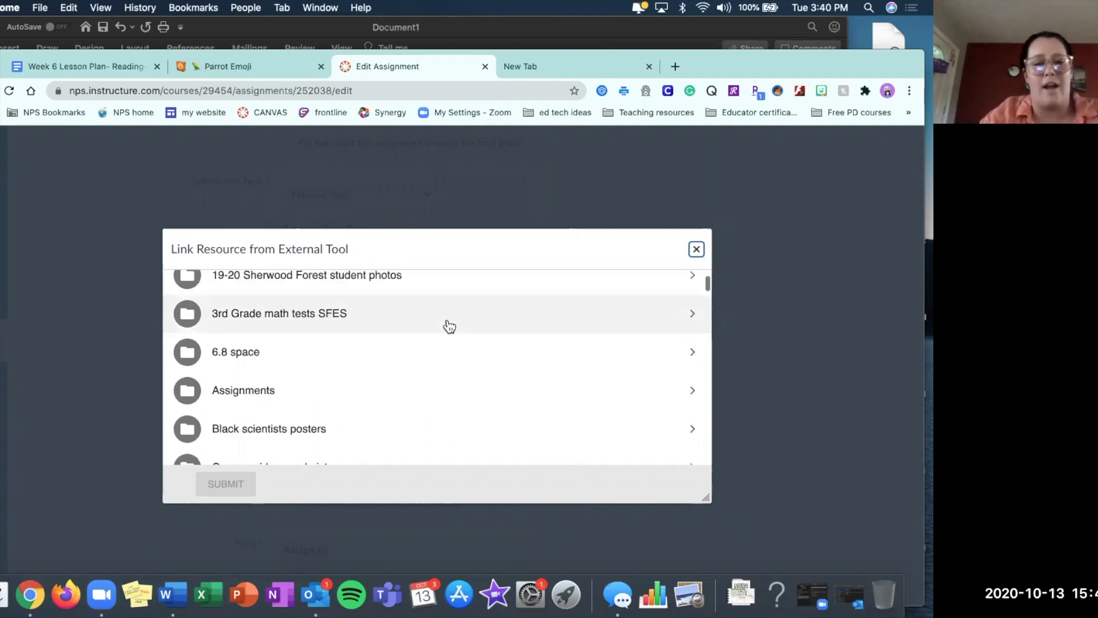
pyautogui.scroll(-15, 449, 326)
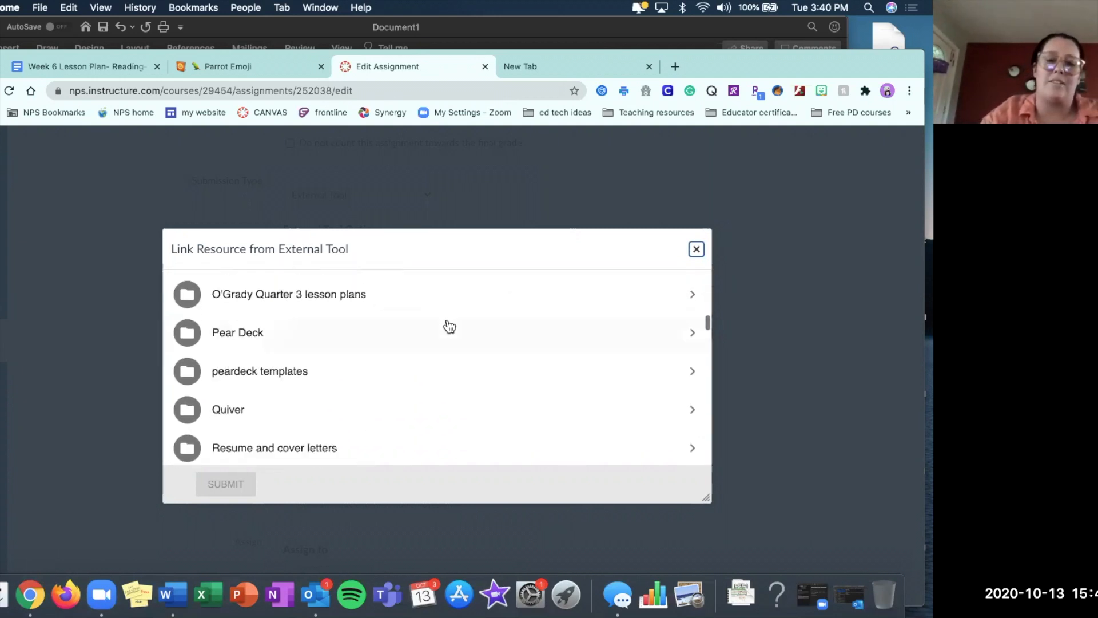
pyautogui.scroll(-2, 449, 326)
pyautogui.scroll(20, 401, 320)
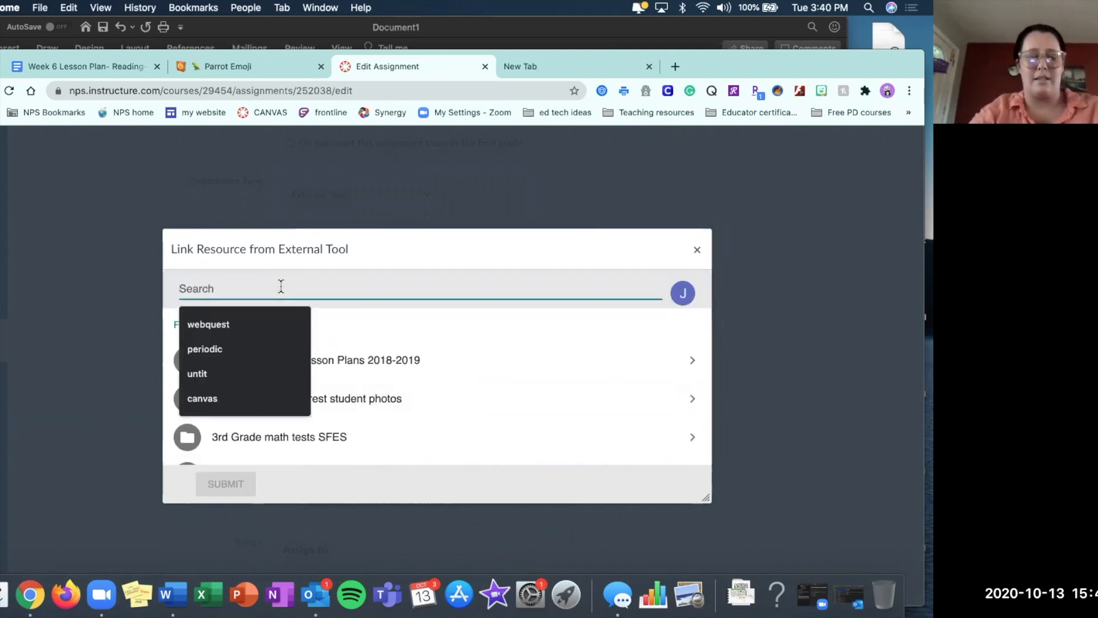
pyautogui.write('a')
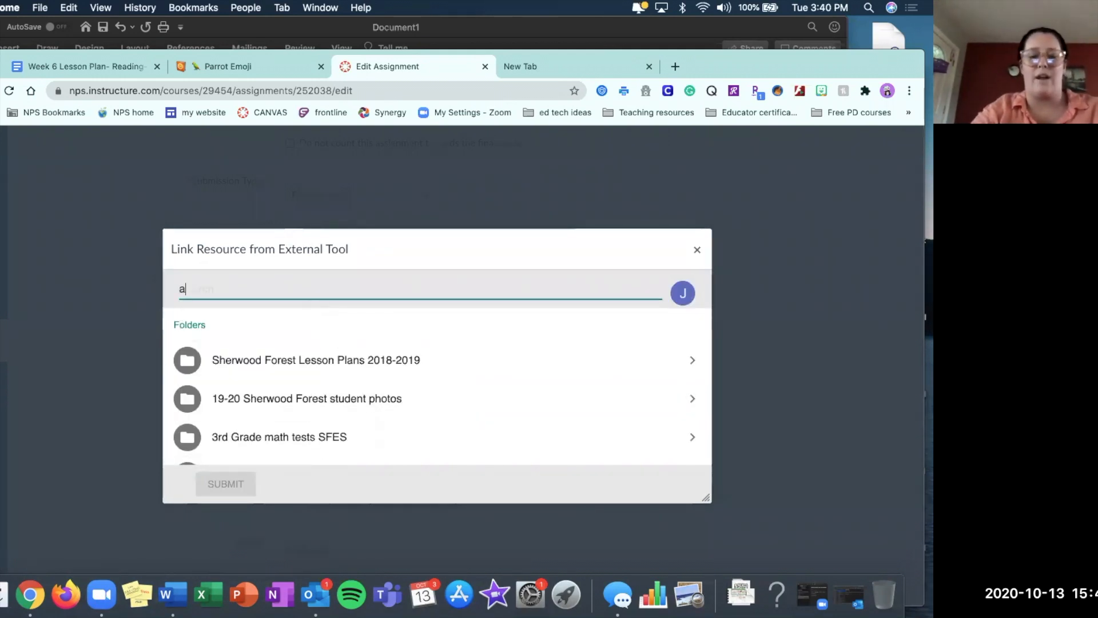
pyautogui.write('utho')
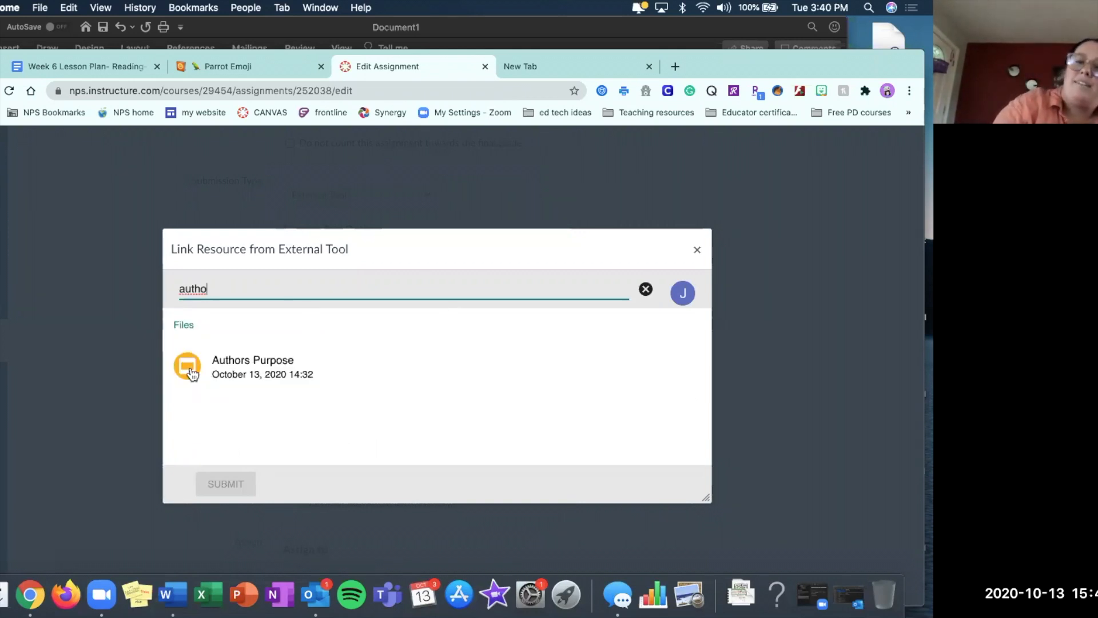
pyautogui.click(251, 371)
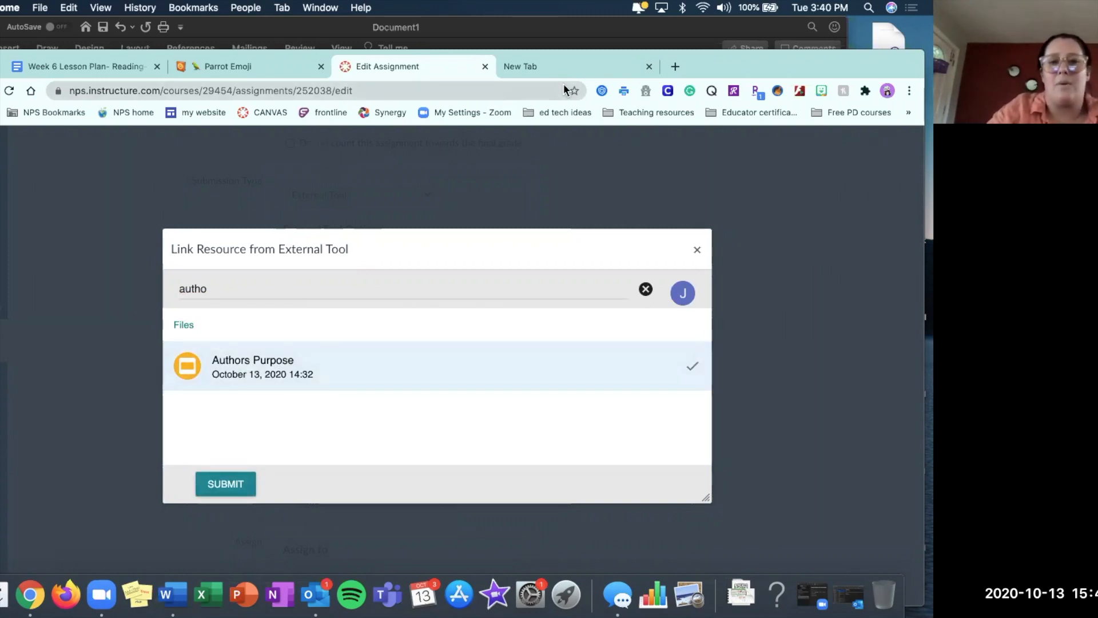
# Switch to the empty browser tab and open Google Slides to check the task cards' file name among recent presentations.
pyautogui.click(637, 66)
pyautogui.click(869, 148)
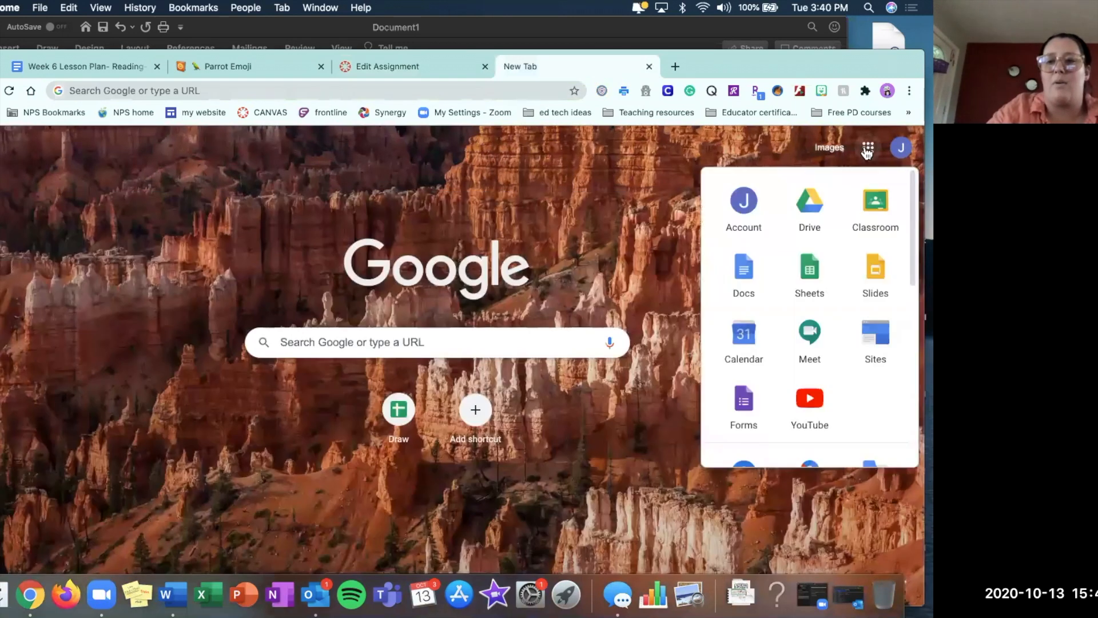
pyautogui.click(875, 274)
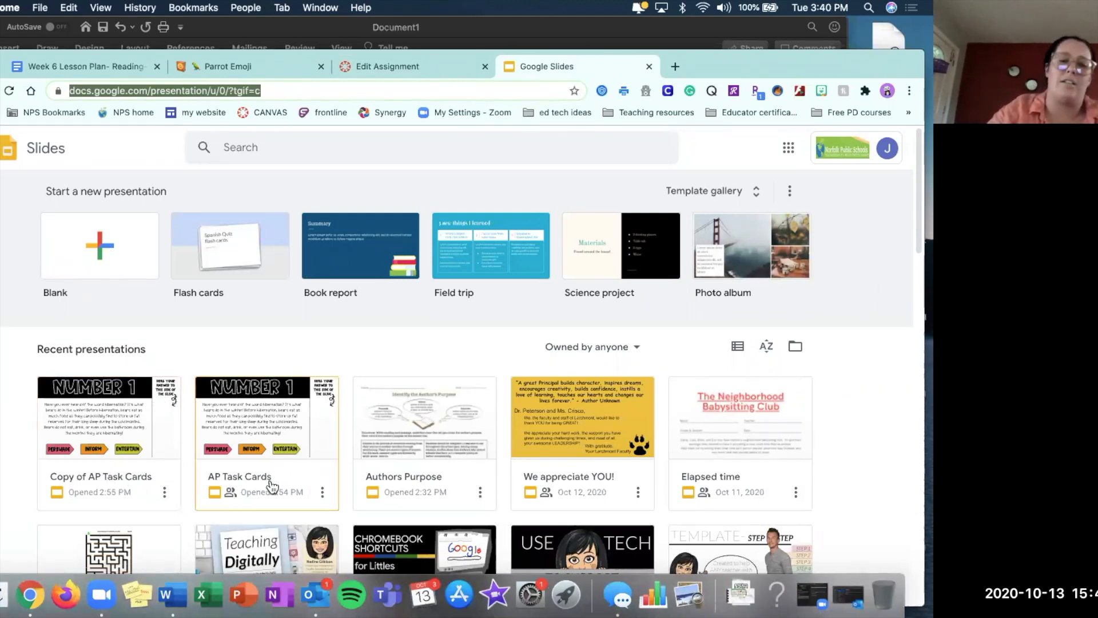
# Return to the Canvas assignment and replace the Drive file search with "Ap", refining it to "Copy Ap".
pyautogui.click(378, 69)
pyautogui.press('super+a')
pyautogui.write('Ap')
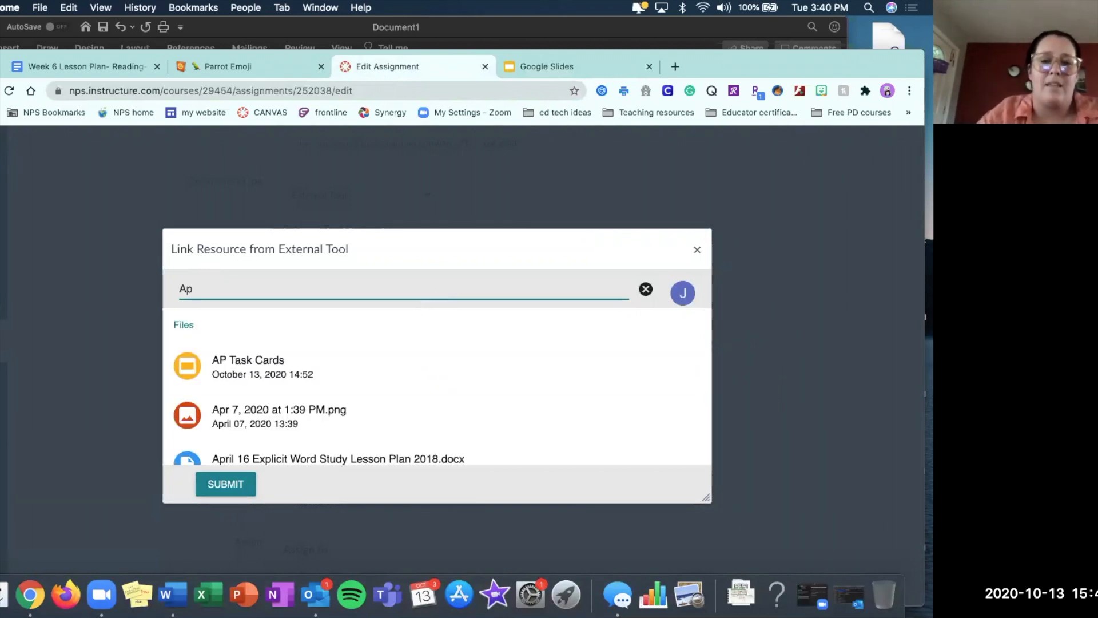
pyautogui.write('Copy')
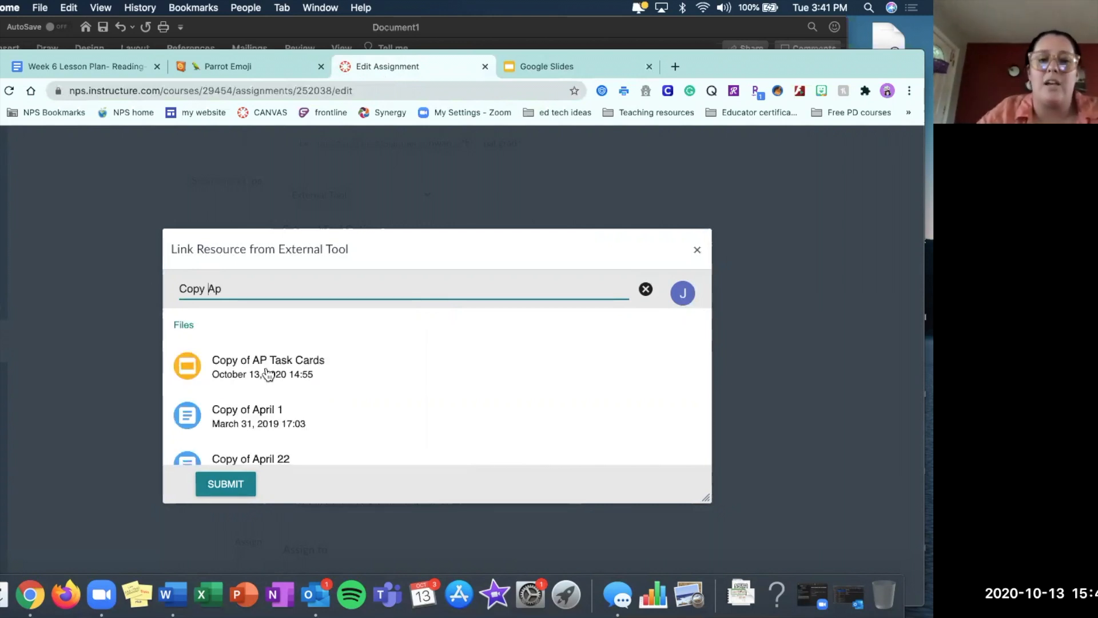
# Switch to Google Slides to check the task cards' file name among recent presentations, and return to the Canvas assignment's file search.
pyautogui.click(606, 63)
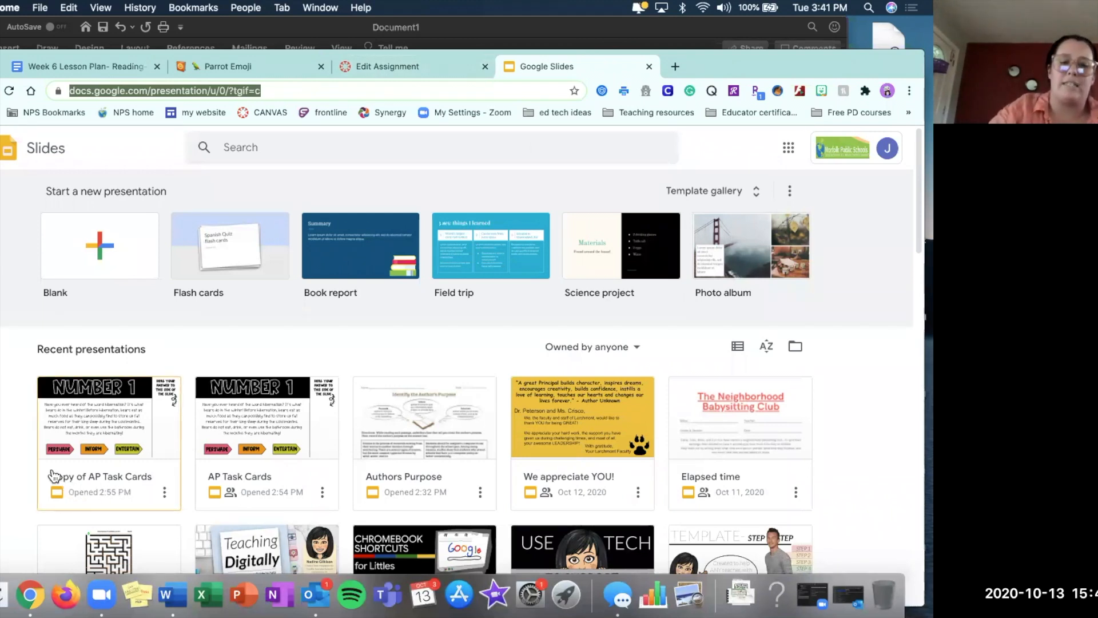
pyautogui.click(411, 73)
pyautogui.click(209, 289)
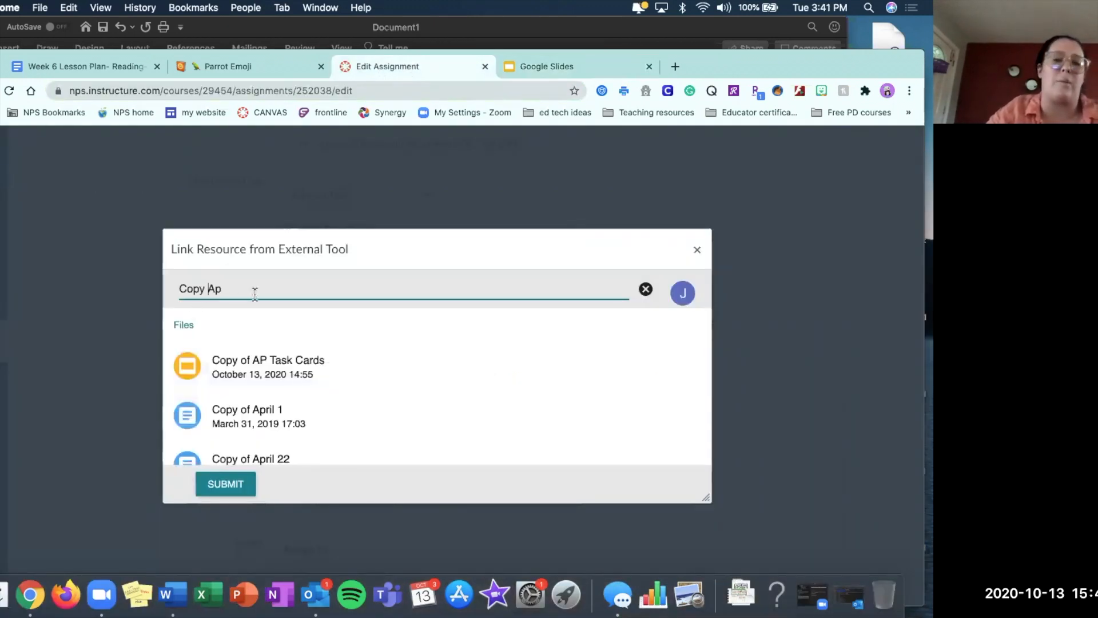
# Link the Copy of AP Task Cards presentation to the assignment through Google Drive Cloud Assignment and confirm the external tool selection.
pyautogui.click(245, 368)
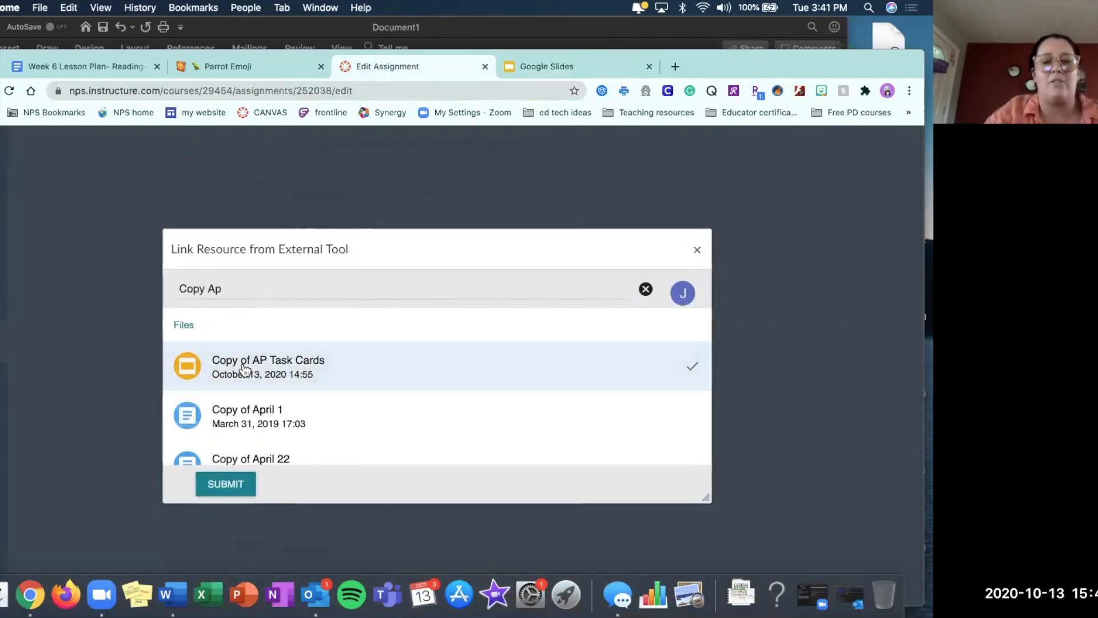
pyautogui.click(234, 485)
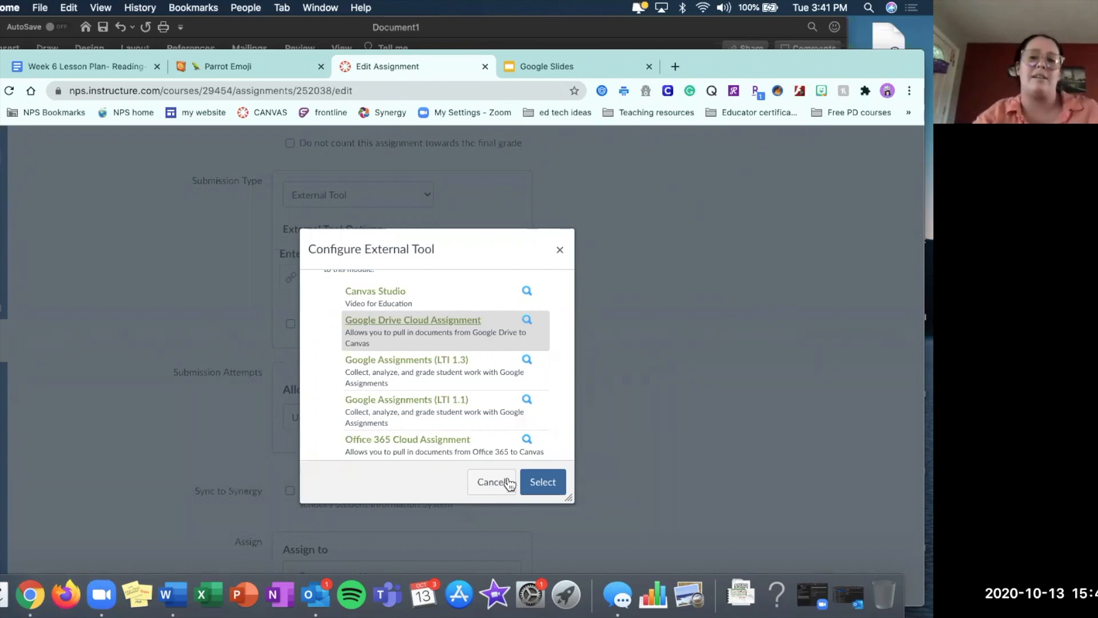
pyautogui.click(551, 482)
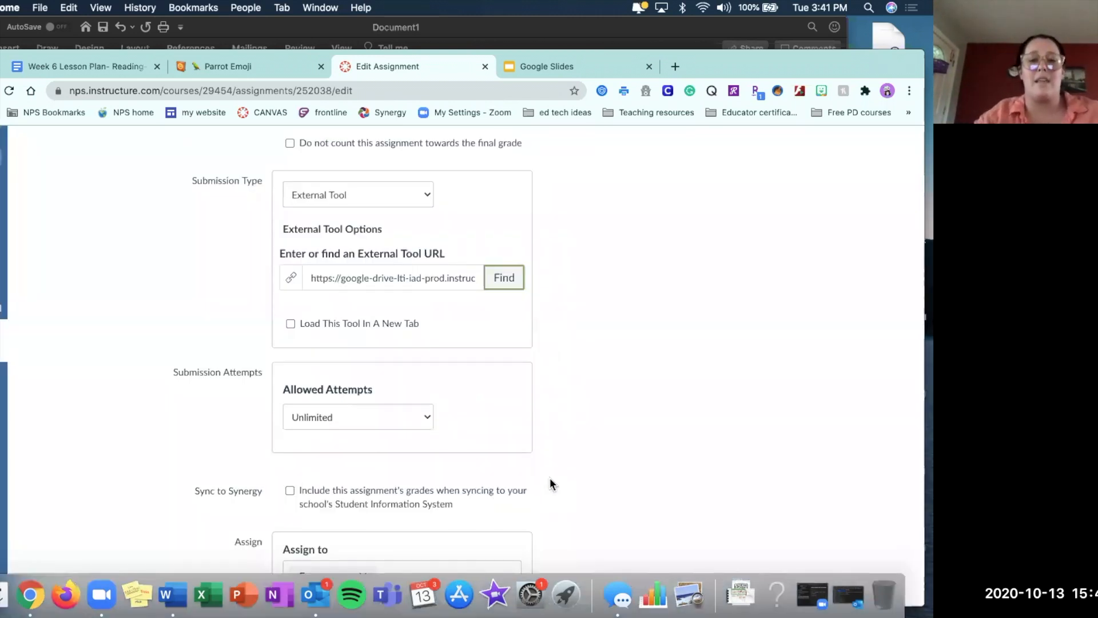
# Change the assignment's allowed submission attempts to Limited, with 1 attempt.
pyautogui.scroll(-3, 551, 478)
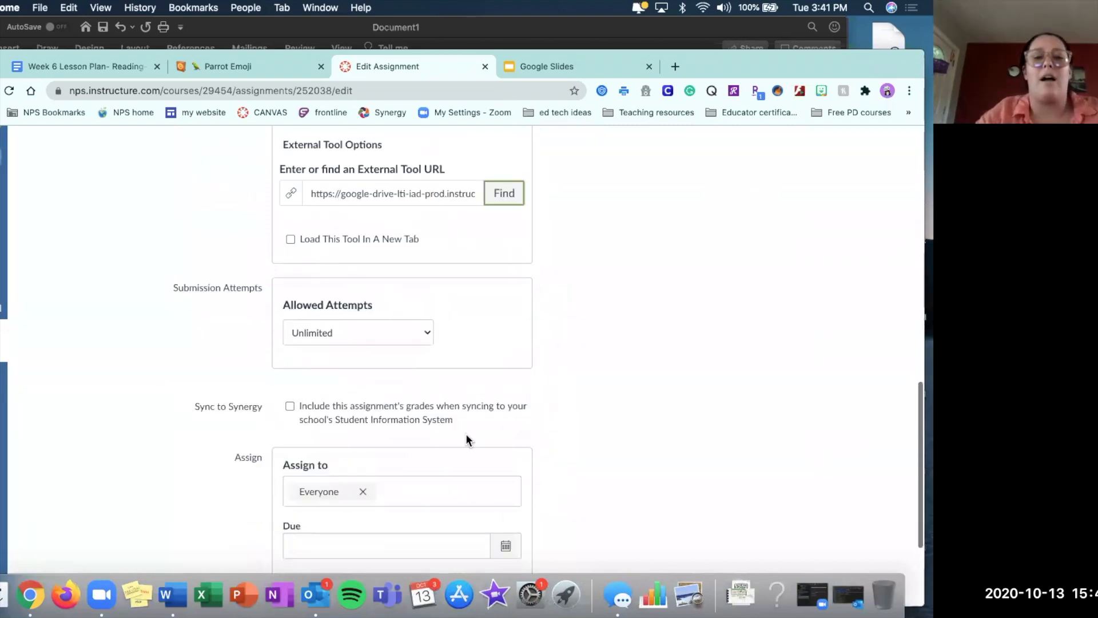
pyautogui.click(311, 335)
pyautogui.click(307, 344)
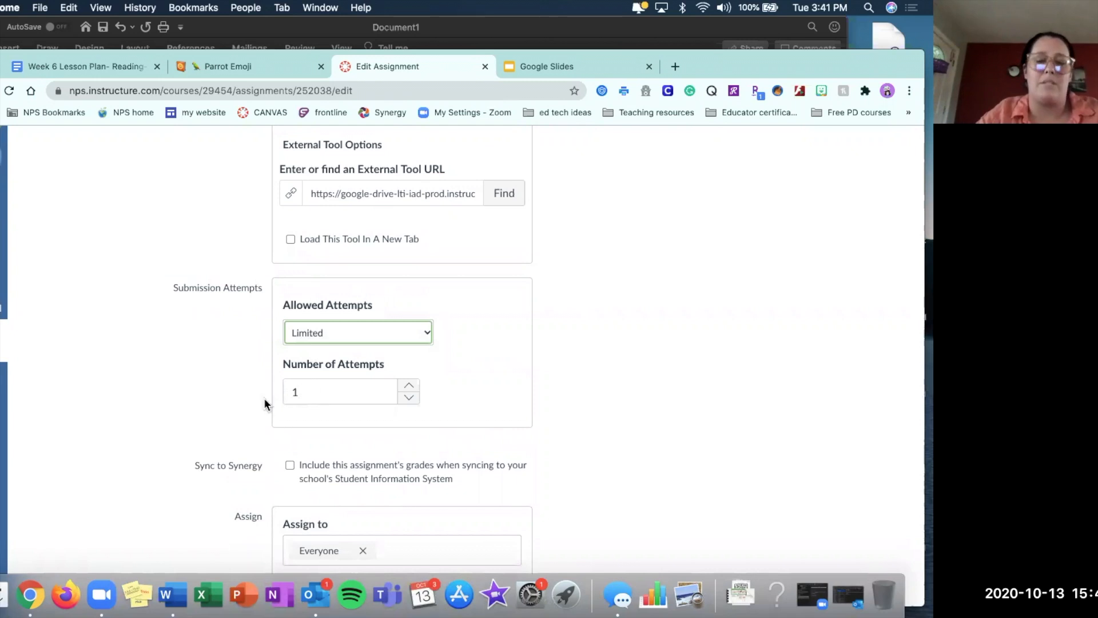
# Set the assignment's due date for everyone to Oct 15 at 11:59pm.
pyautogui.scroll(-7, 559, 401)
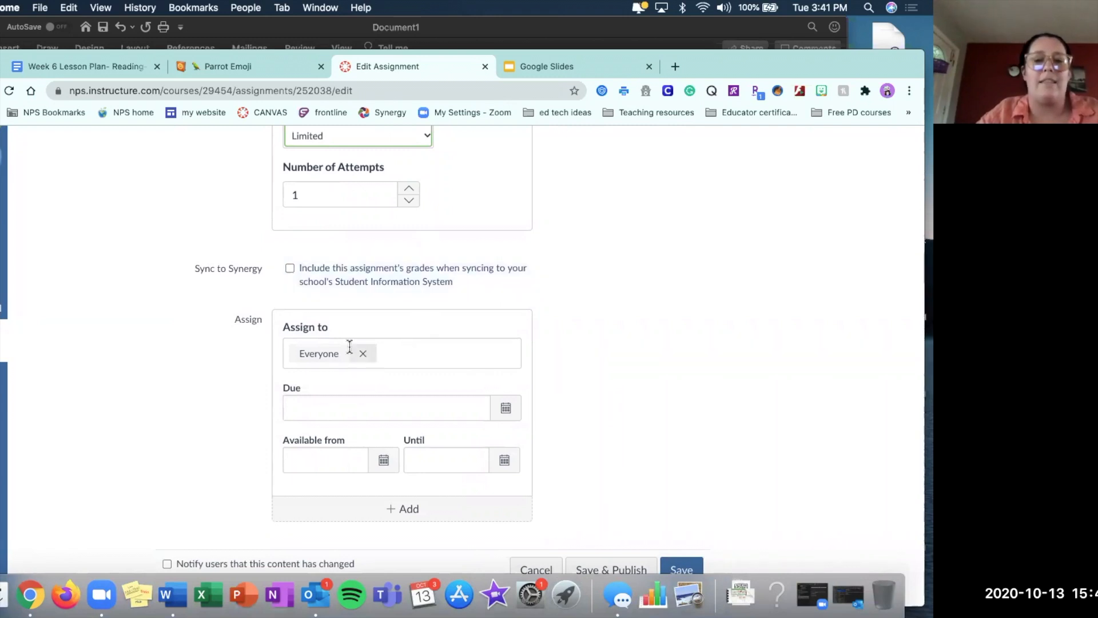
pyautogui.click(506, 412)
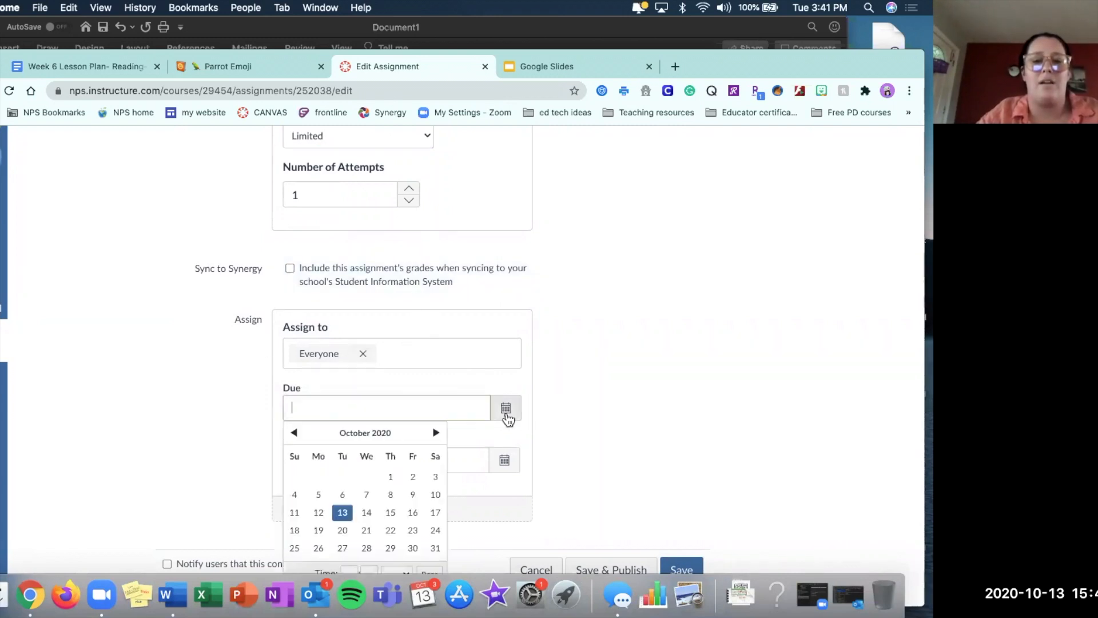
pyautogui.click(391, 513)
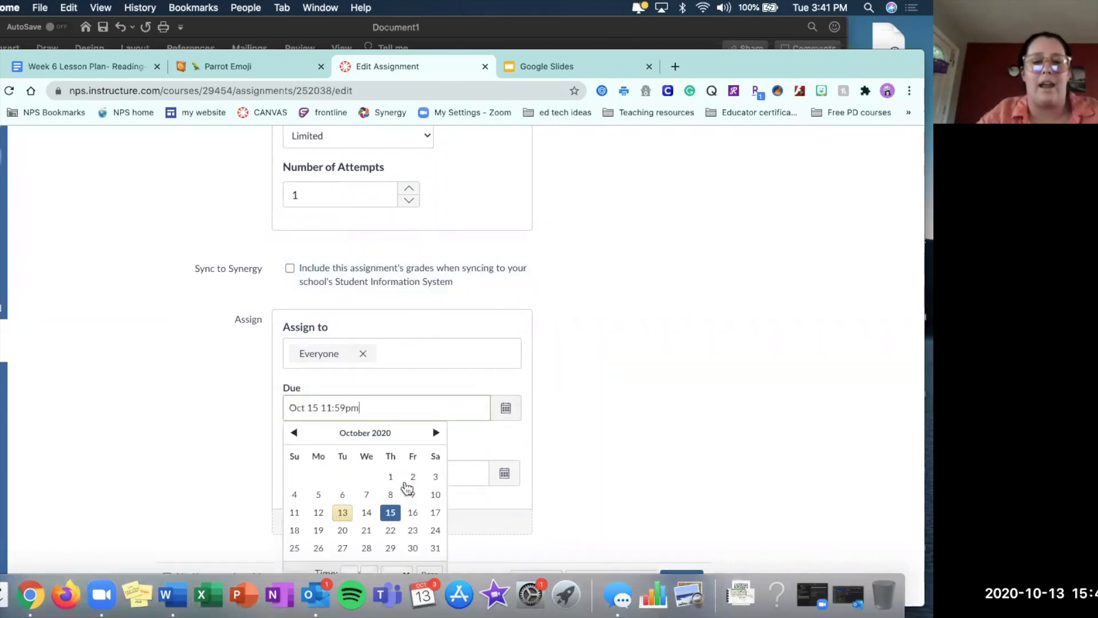
pyautogui.click(613, 423)
# Make the assignment available from Oct 15 12am until Oct 15 11:59pm, and save it without publishing.
pyautogui.scroll(-1, 474, 445)
pyautogui.click(383, 434)
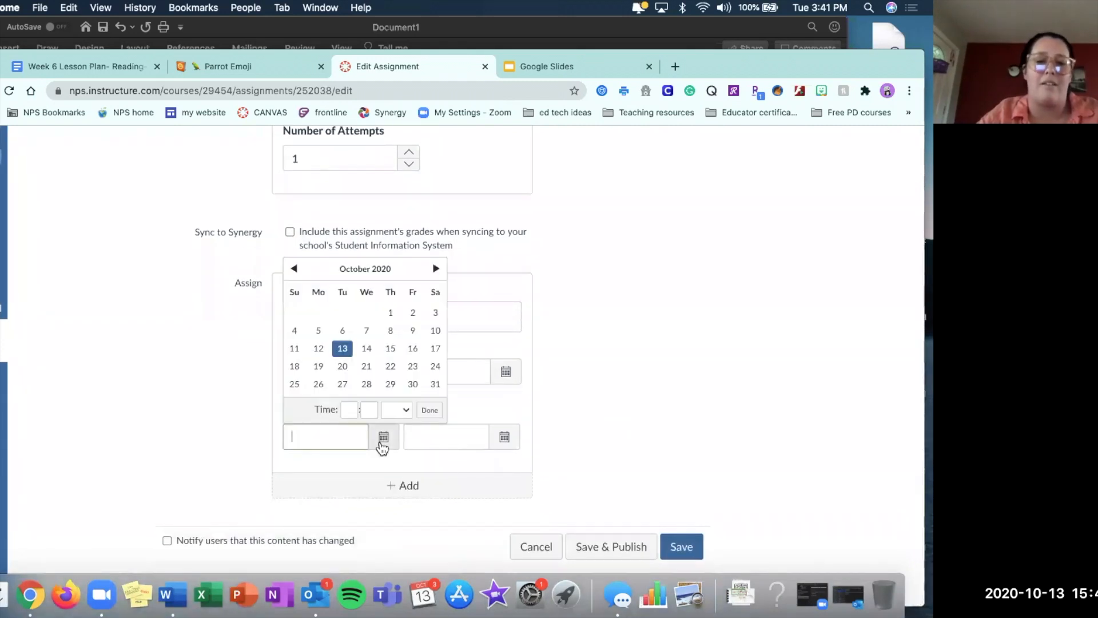
pyautogui.click(391, 348)
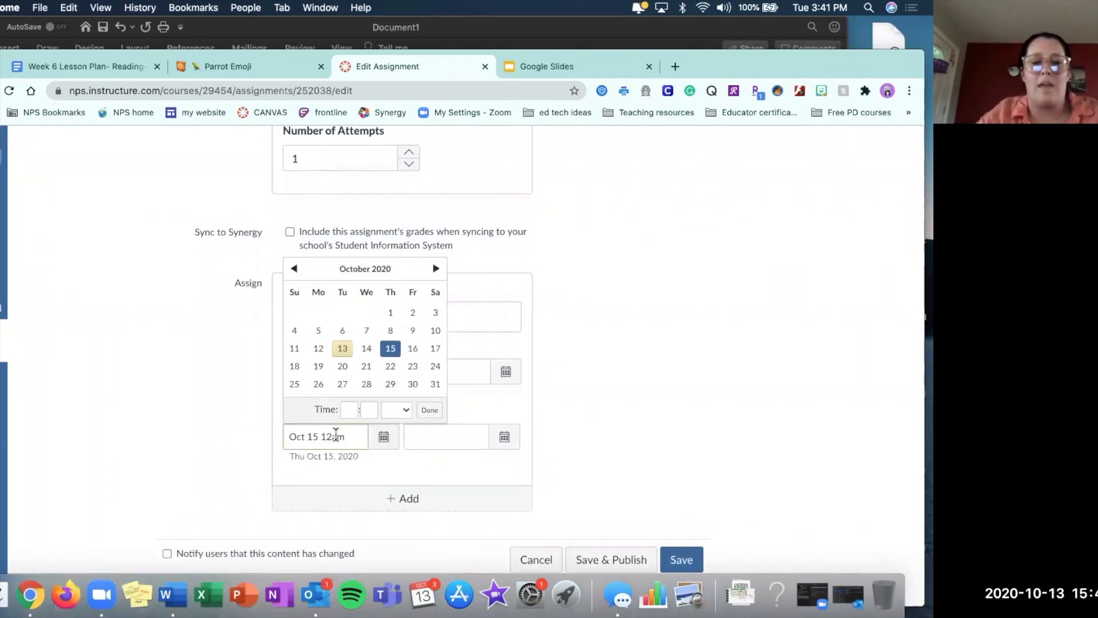
pyautogui.click(518, 434)
pyautogui.click(519, 435)
pyautogui.click(512, 349)
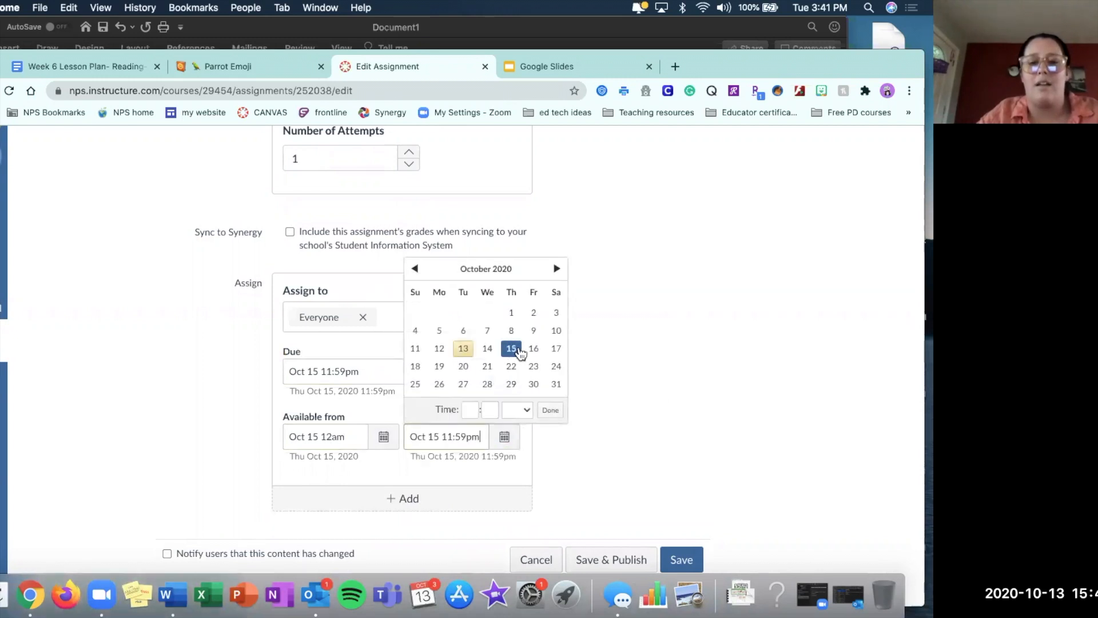
pyautogui.click(660, 390)
pyautogui.click(681, 560)
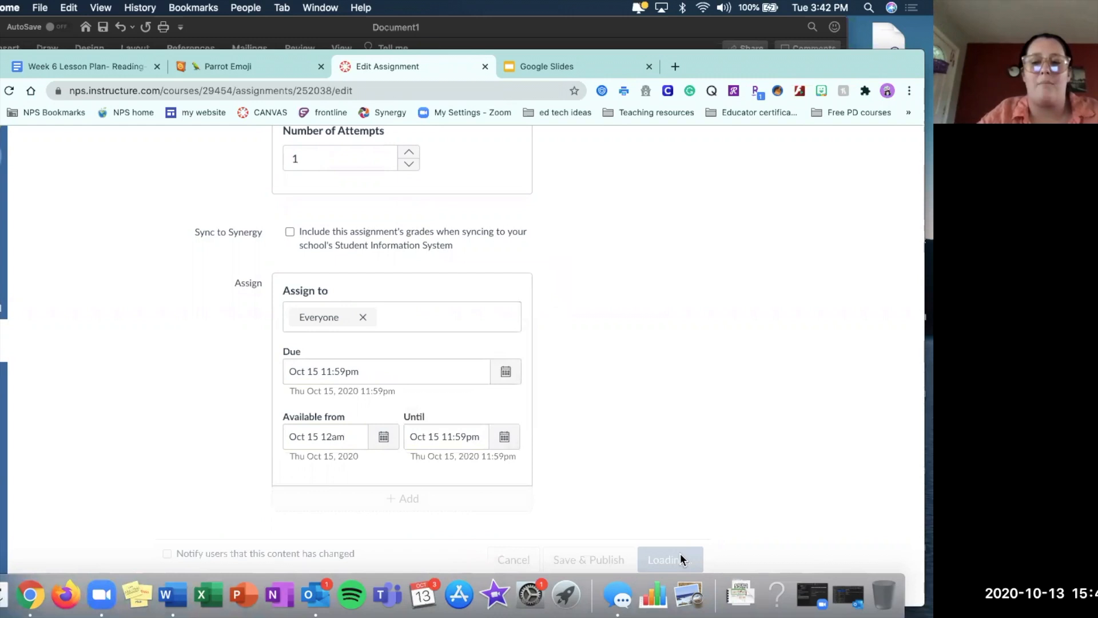
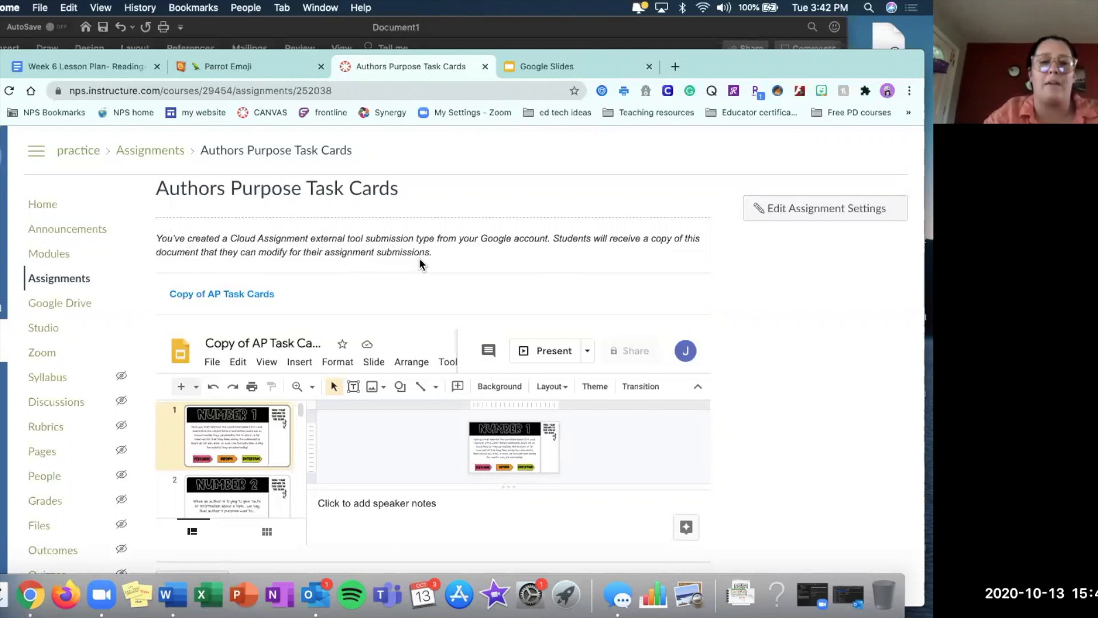
# In the October 15th-Reading- Authors Purpose module, rename the first header to "A. Set - Start Here", keeping its checkered flag emoji.
pyautogui.click(51, 260)
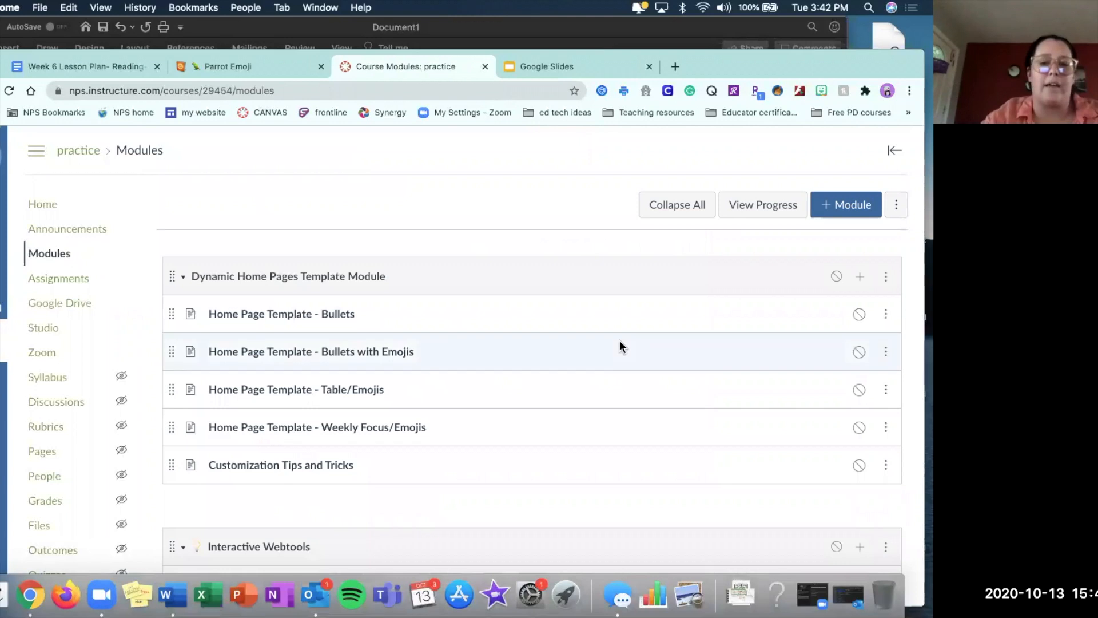
pyautogui.scroll(-20, 620, 341)
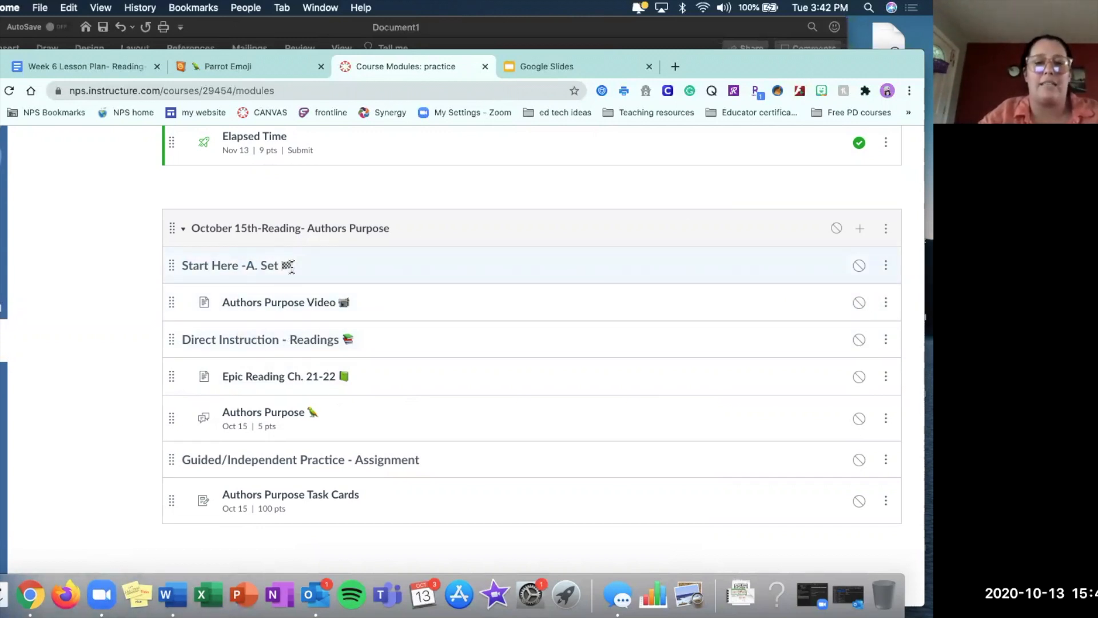
pyautogui.click(886, 265)
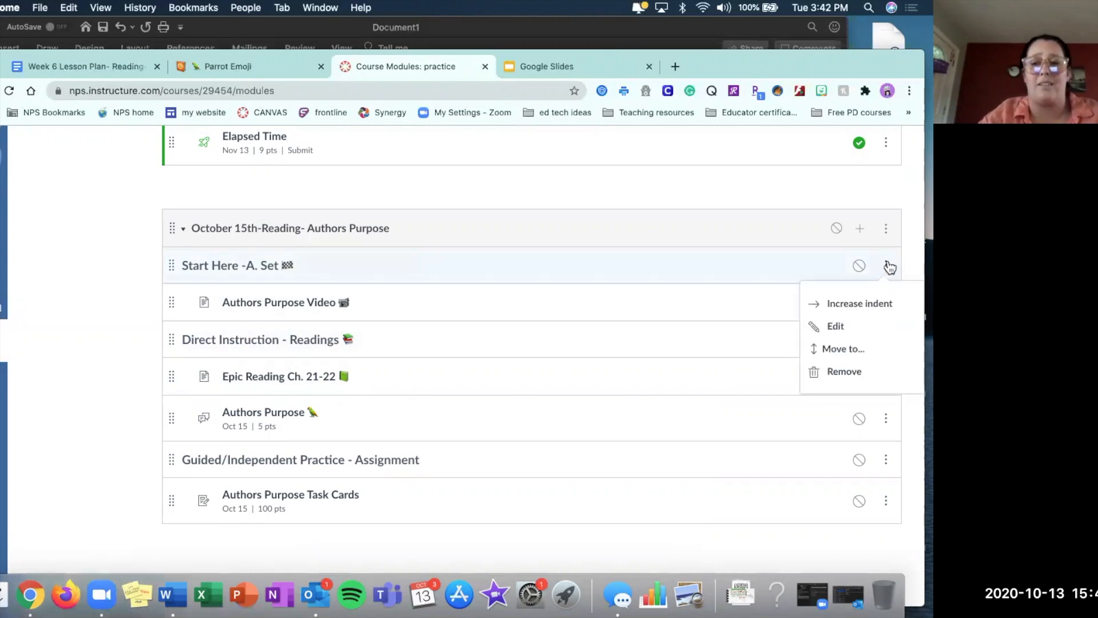
pyautogui.click(832, 325)
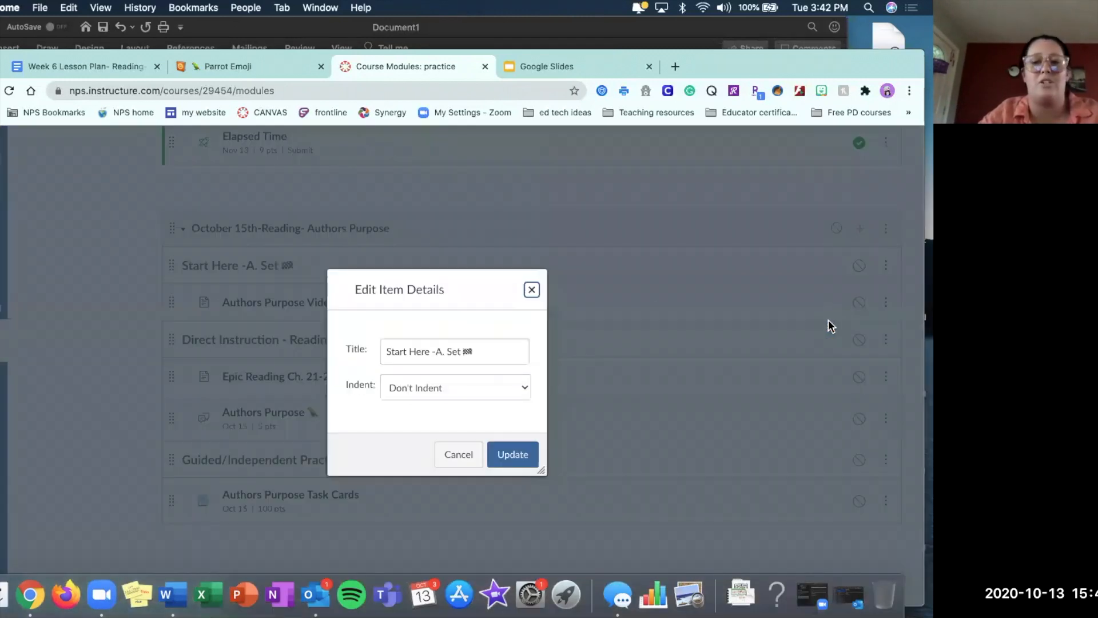
pyautogui.moveTo(464, 351); pyautogui.dragTo(433, 351)
pyautogui.press('BackSpace')
pyautogui.press('BackSpace')
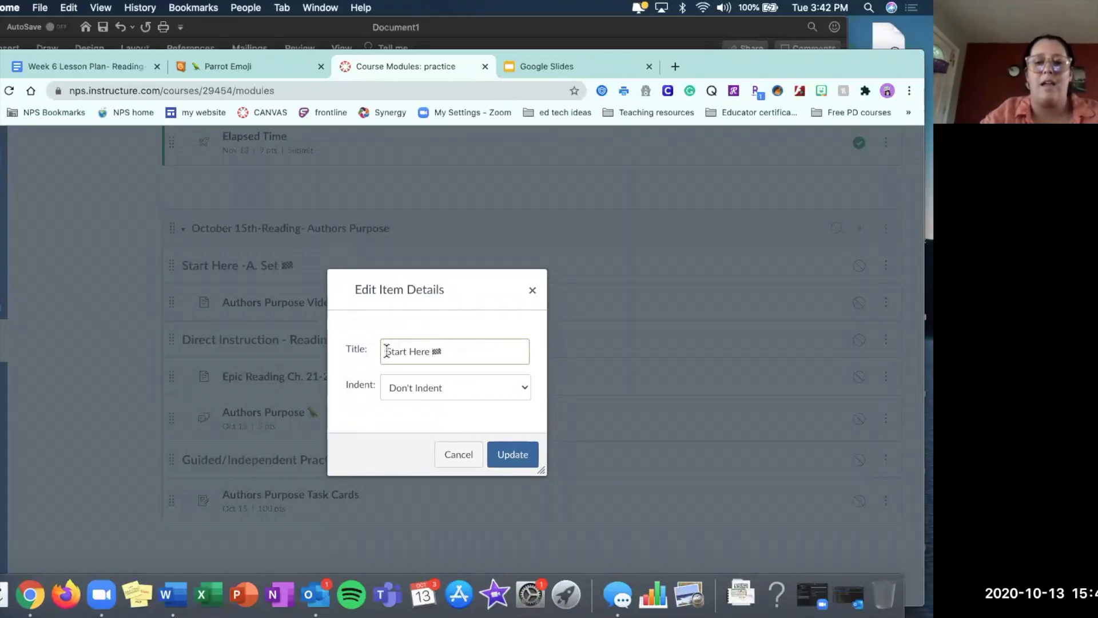
pyautogui.write('A. Set -')
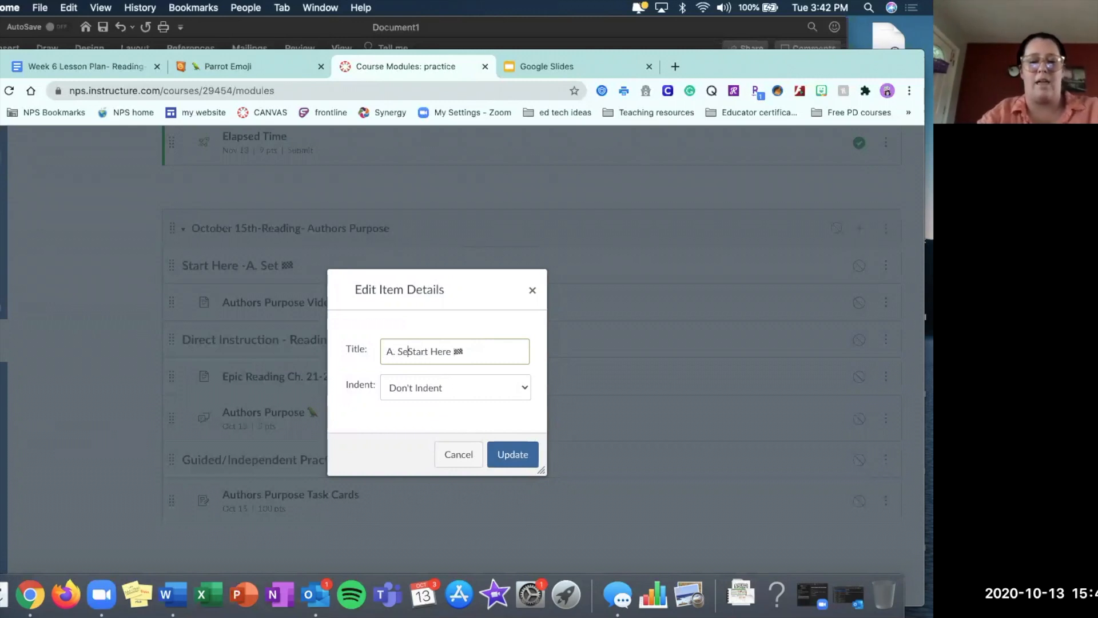
pyautogui.click(518, 454)
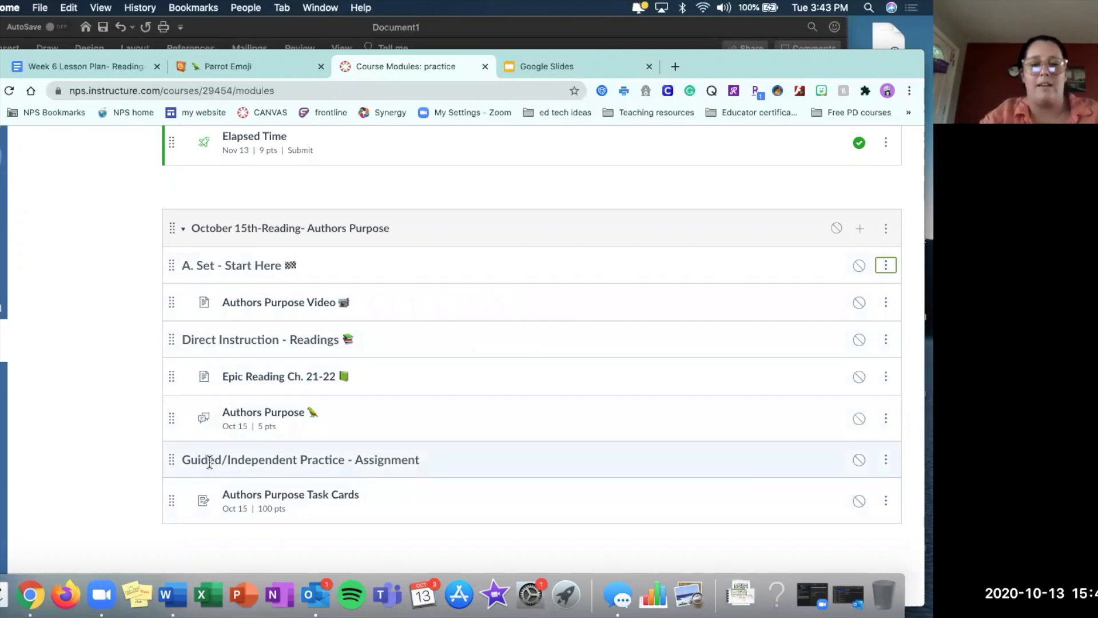
# Check the closure task in the Word lesson outline, and find Padlet in a new browser tab and log in with Google.
pyautogui.click(728, 25)
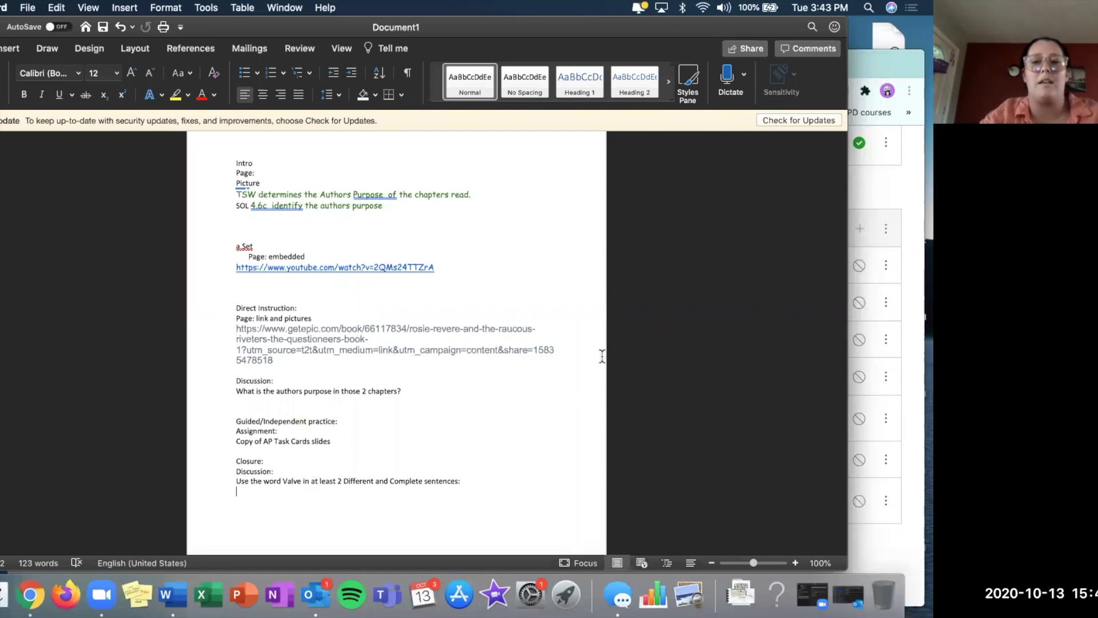
pyautogui.click(891, 197)
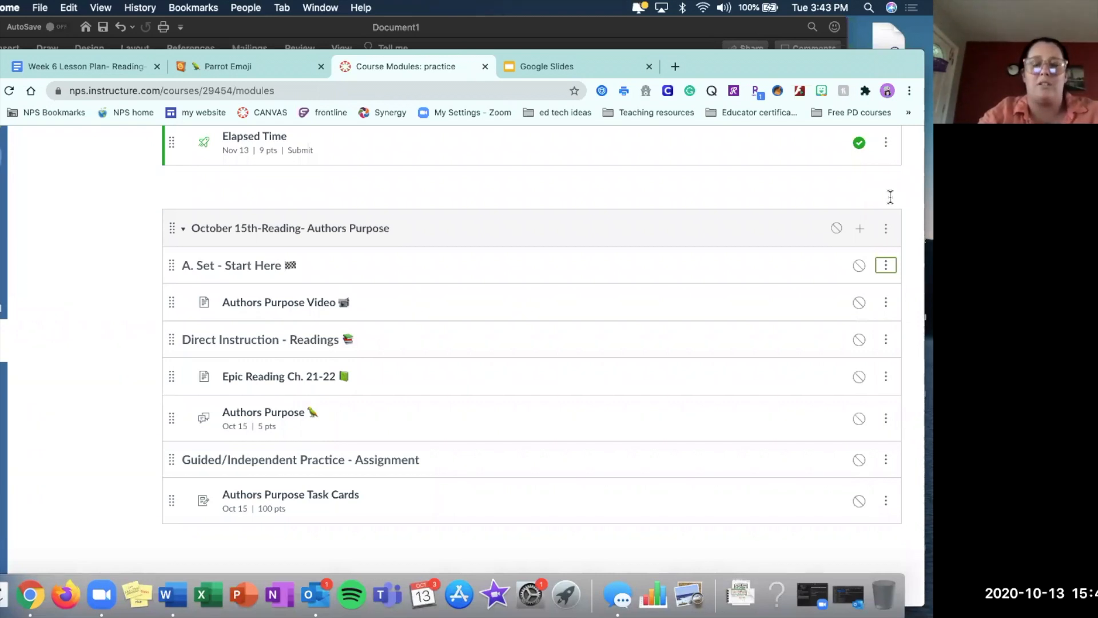
pyautogui.click(675, 67)
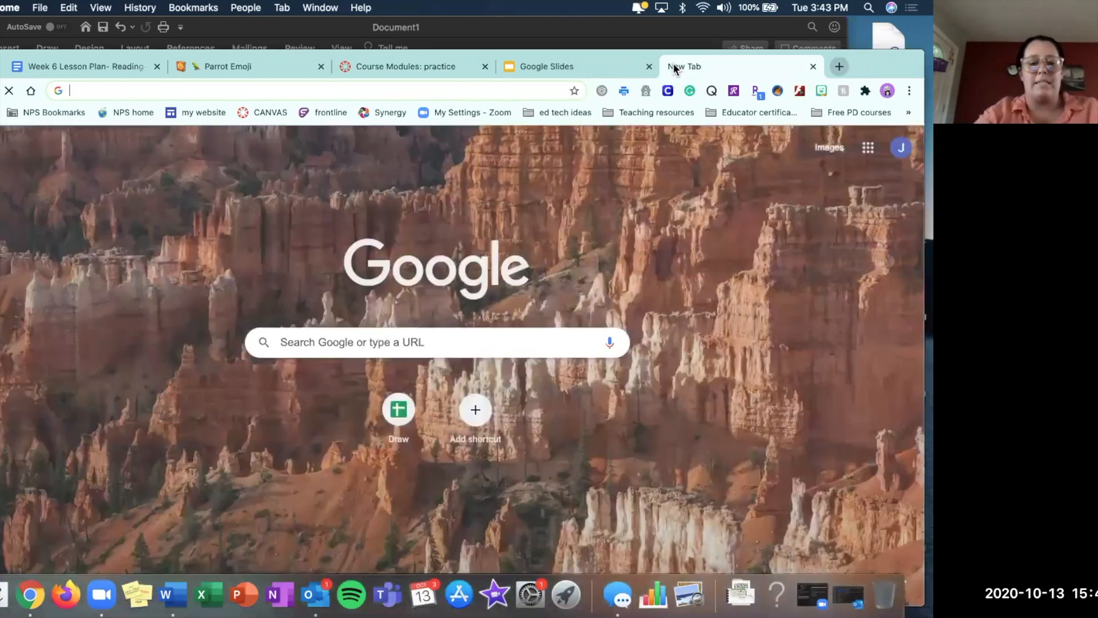
pyautogui.write('padlet')
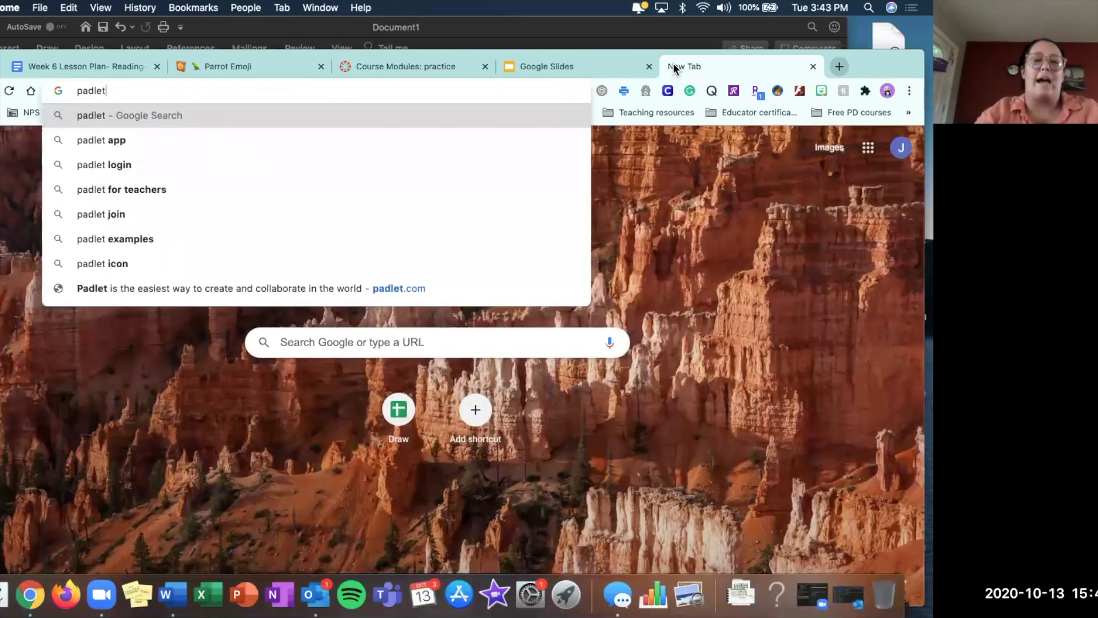
pyautogui.press('Return')
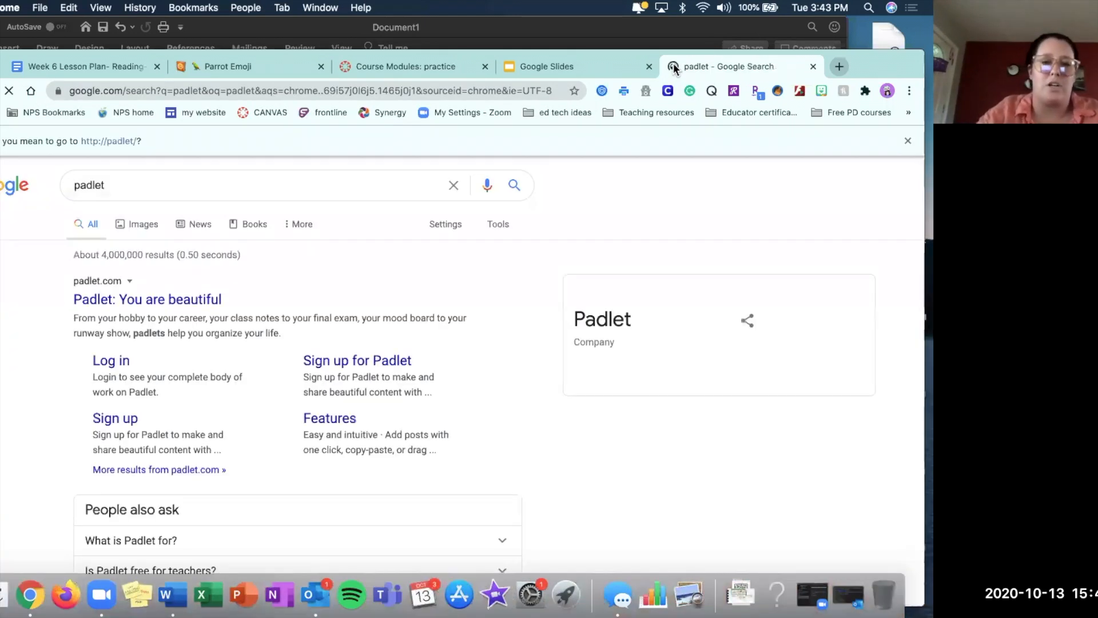
pyautogui.click(187, 302)
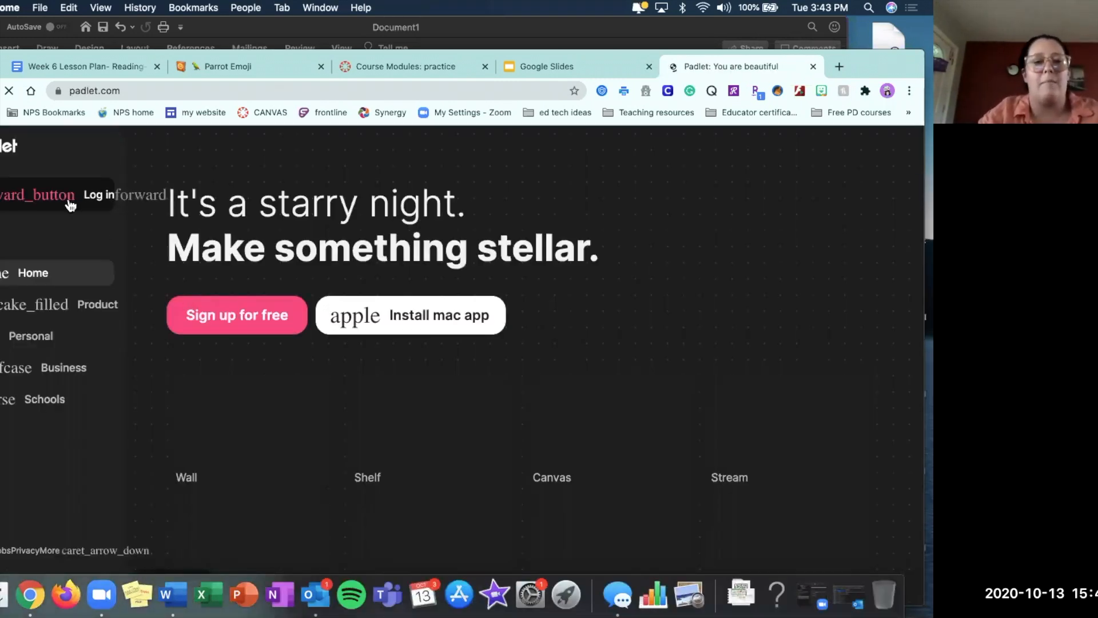
pyautogui.click(12, 197)
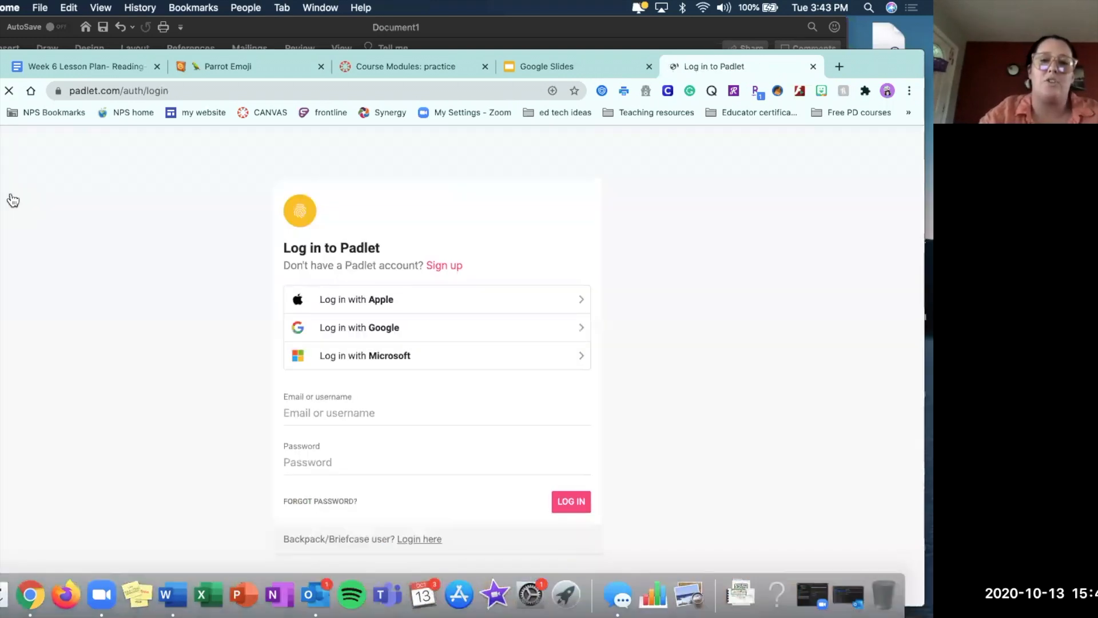
pyautogui.click(329, 329)
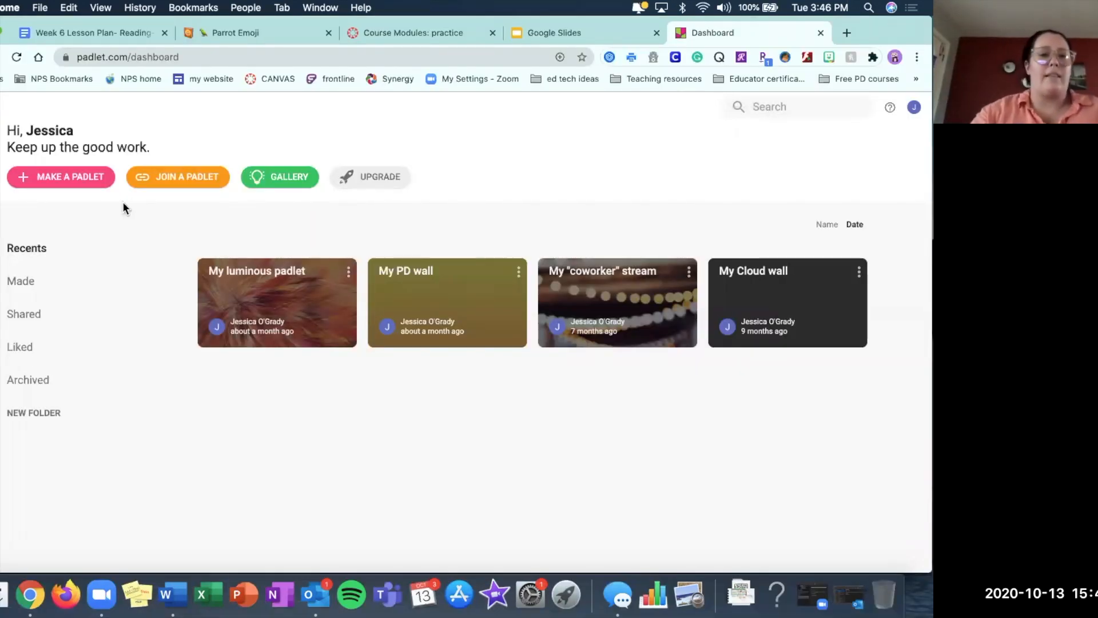
# Make a new blank Stream padlet and title it "Author's Purpose Closure", correcting the misspelled words.
pyautogui.click(79, 180)
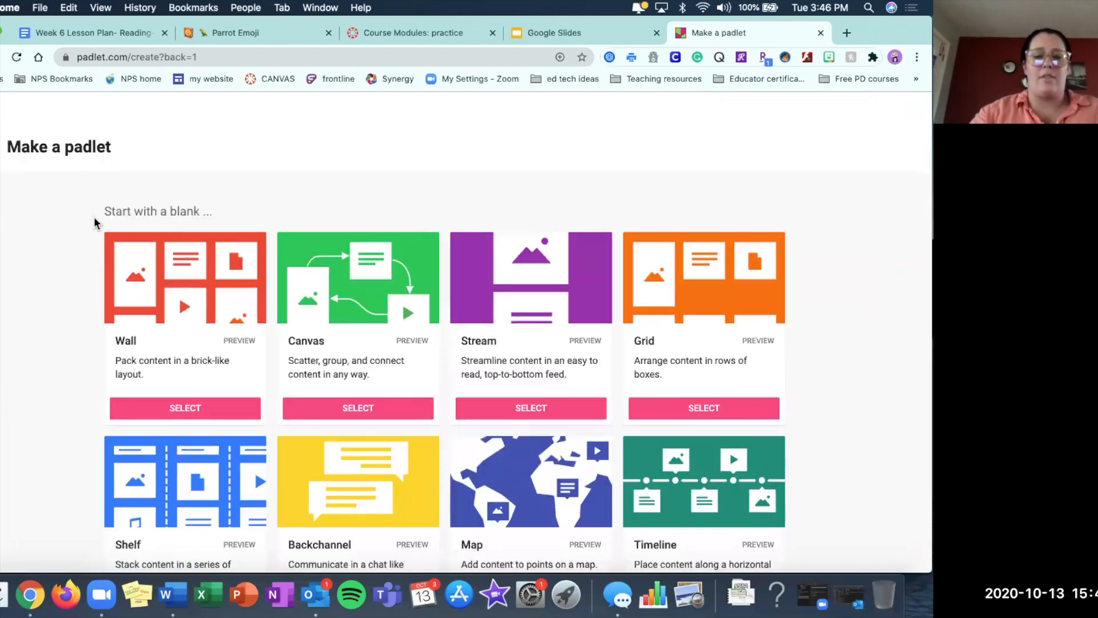
pyautogui.click(565, 407)
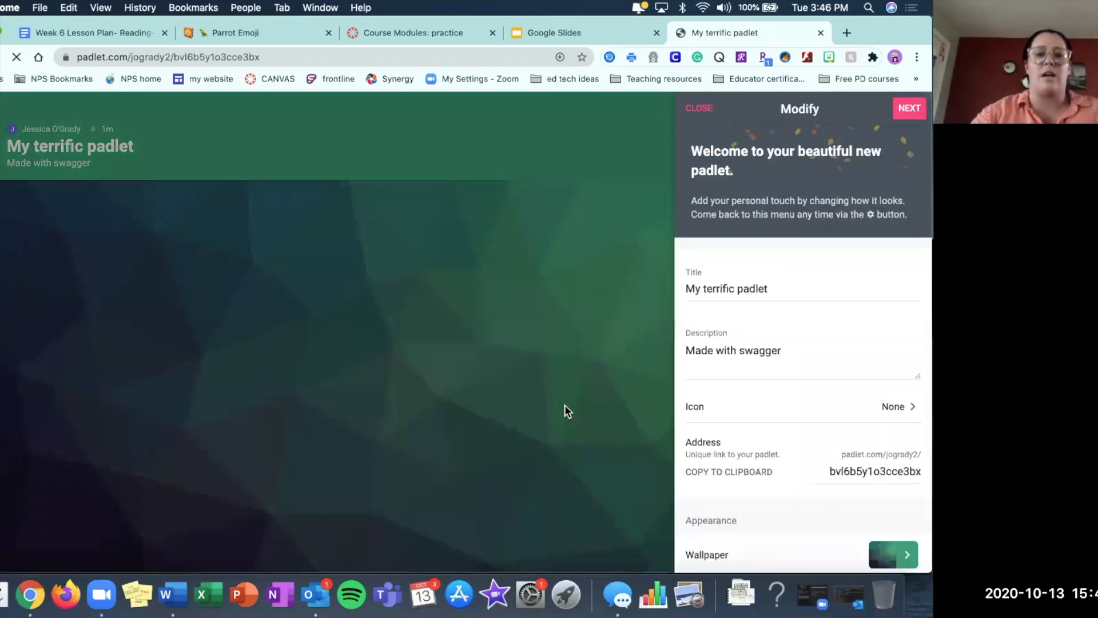
pyautogui.click(761, 288)
pyautogui.press('super+a')
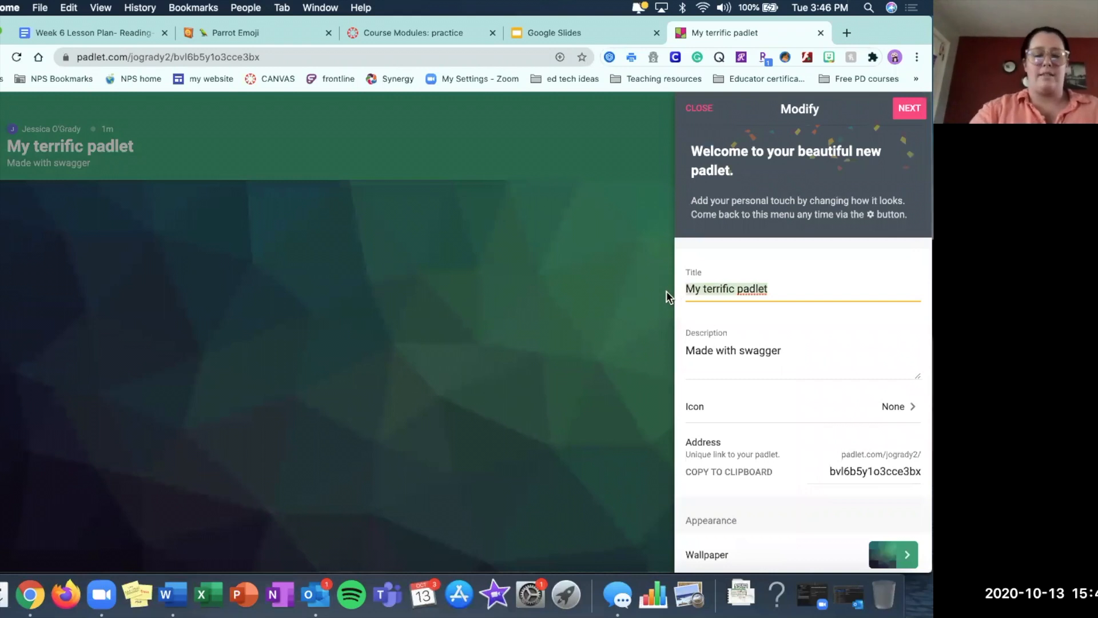
pyautogui.write('Authros')
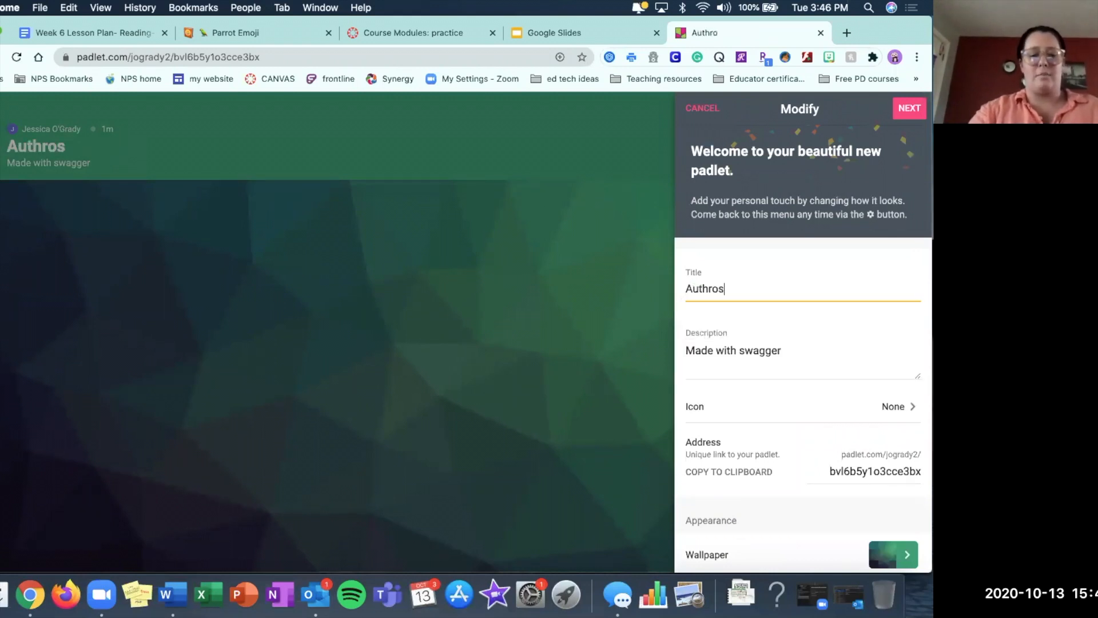
pyautogui.write(' Pupose Clo')
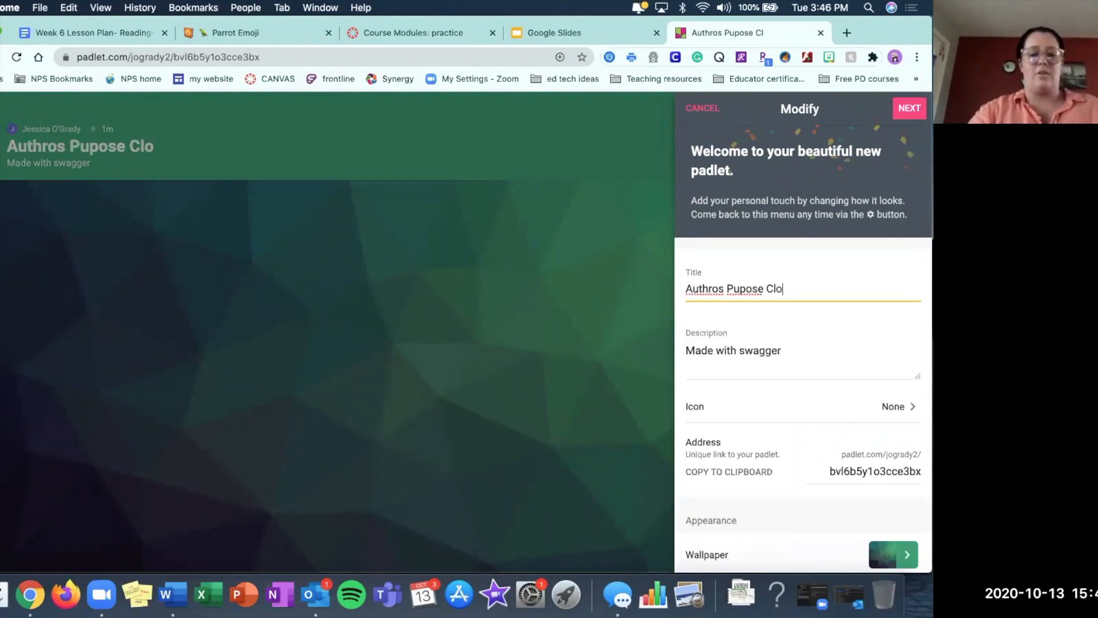
pyautogui.write('sure')
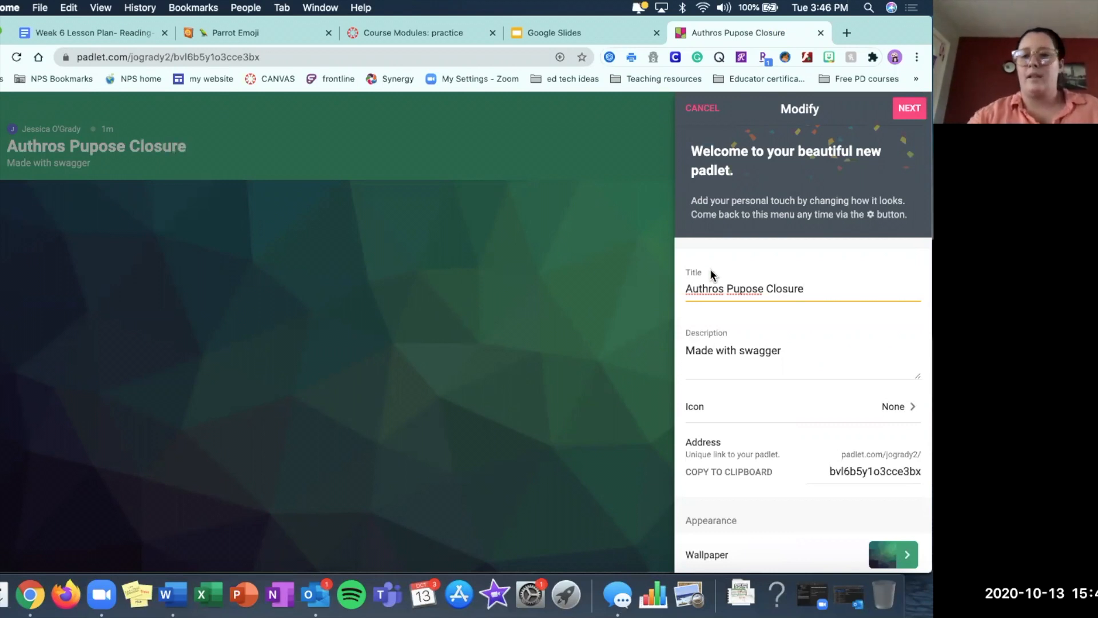
pyautogui.rightClick(702, 287)
pyautogui.click(716, 294)
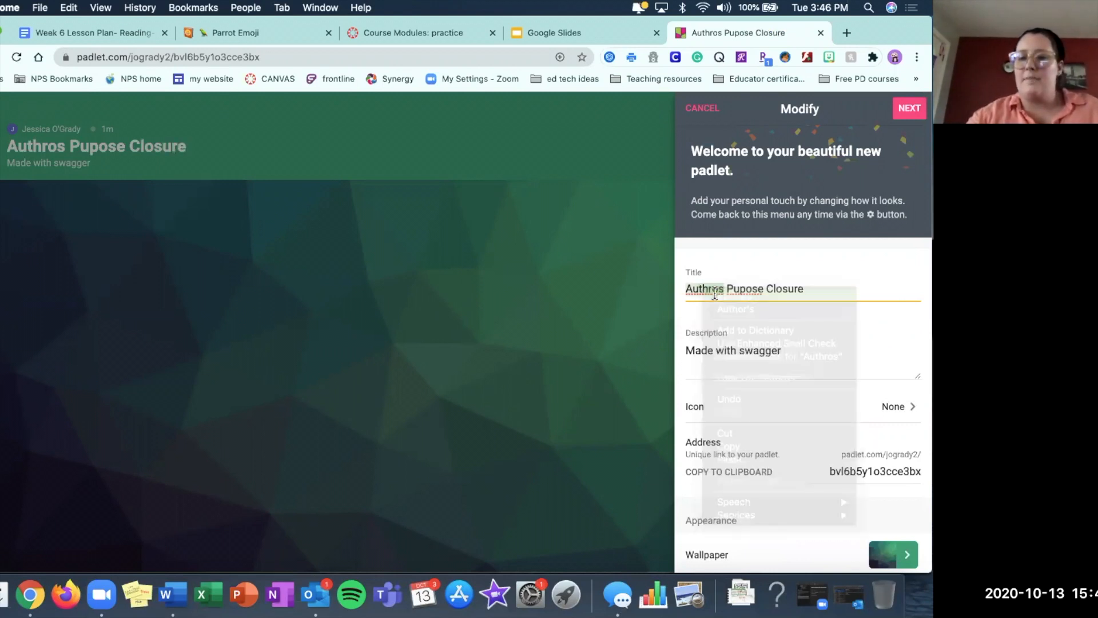
pyautogui.click(719, 288)
pyautogui.write("'")
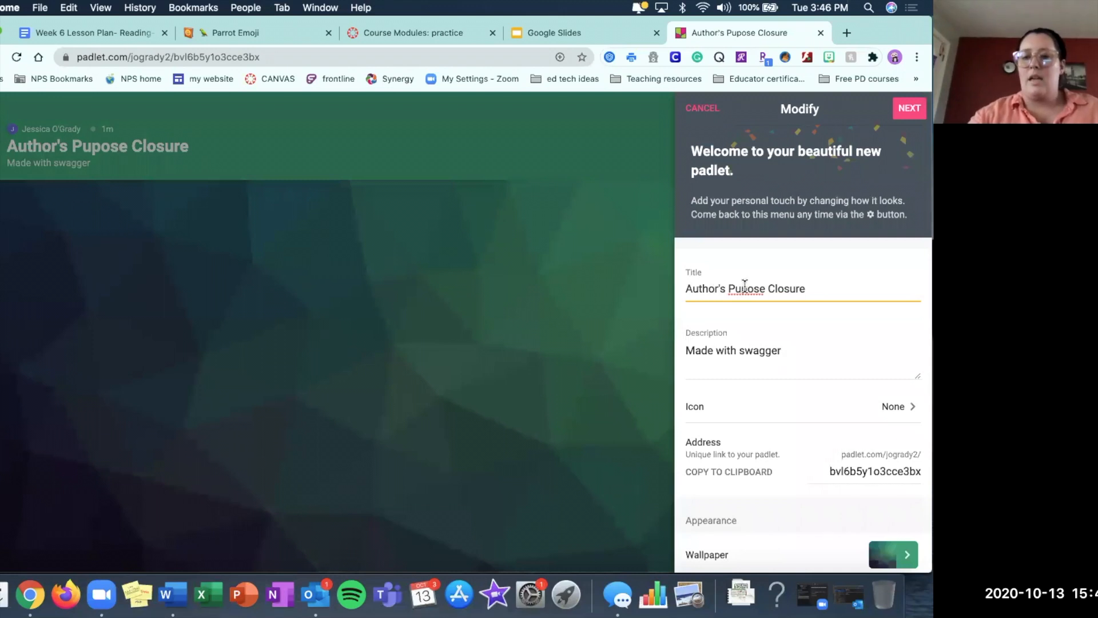
pyautogui.rightClick(746, 291)
pyautogui.click(761, 293)
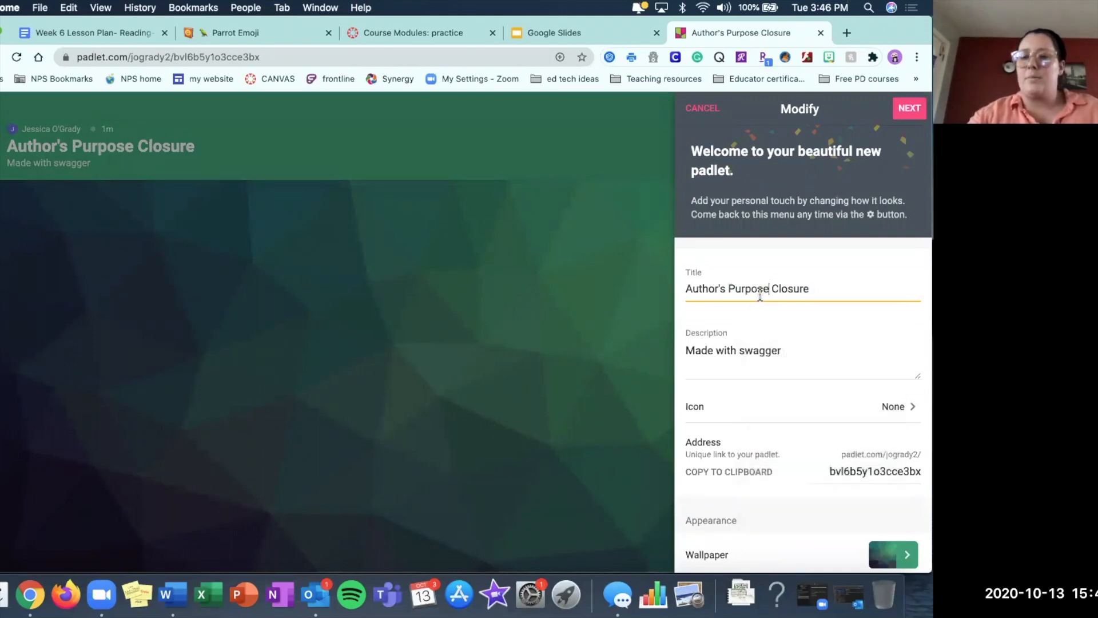
# Replace the padlet's description with "Use the word "Valve" in a complete sentence.", based on the closure prompt in the Word document.
pyautogui.click(797, 353)
pyautogui.moveTo(782, 351); pyautogui.dragTo(682, 346)
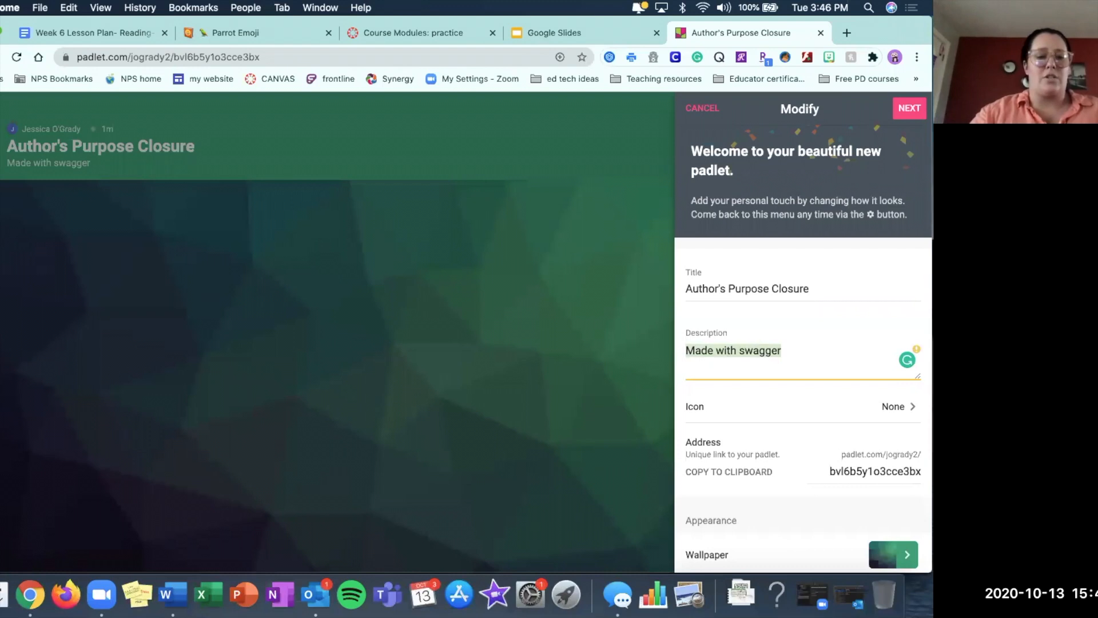
pyautogui.press('super+Tab')
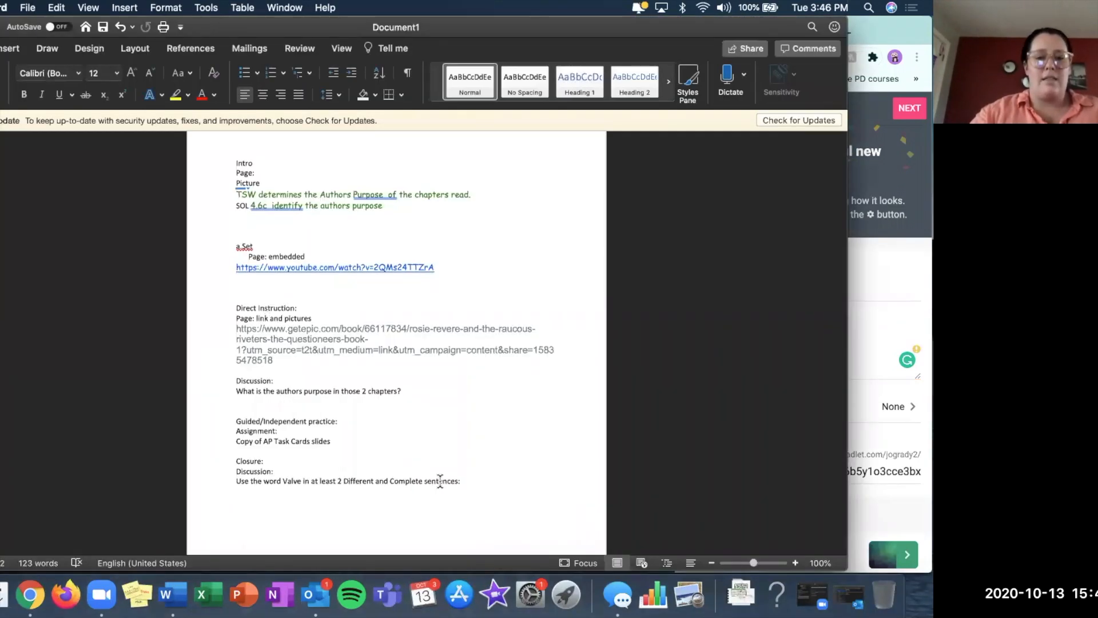
pyautogui.moveTo(460, 481); pyautogui.dragTo(382, 483)
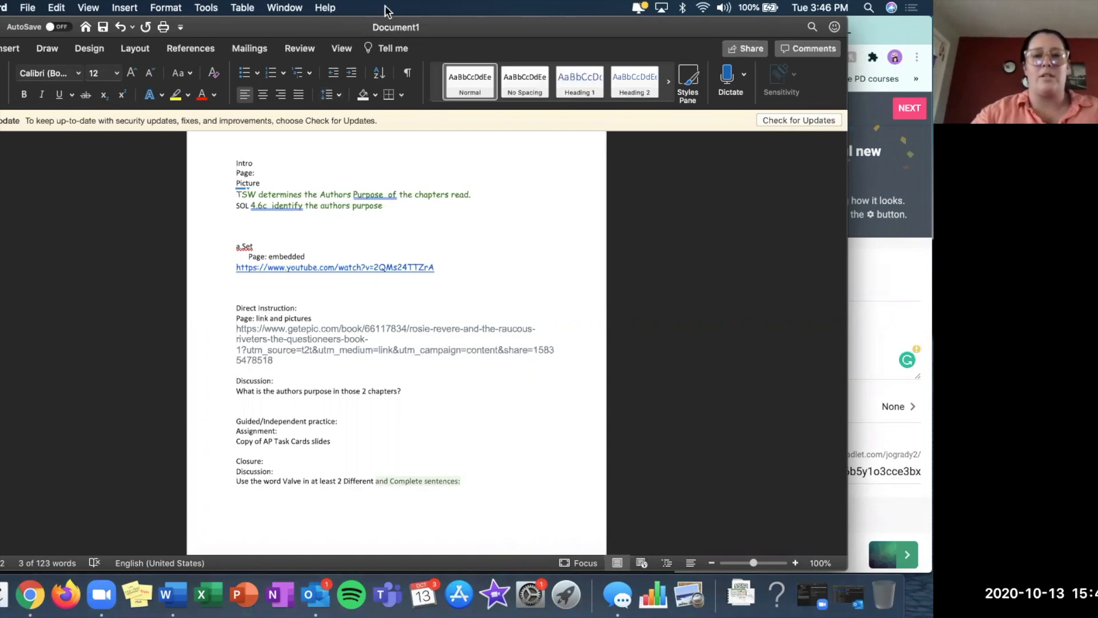
pyautogui.click(880, 277)
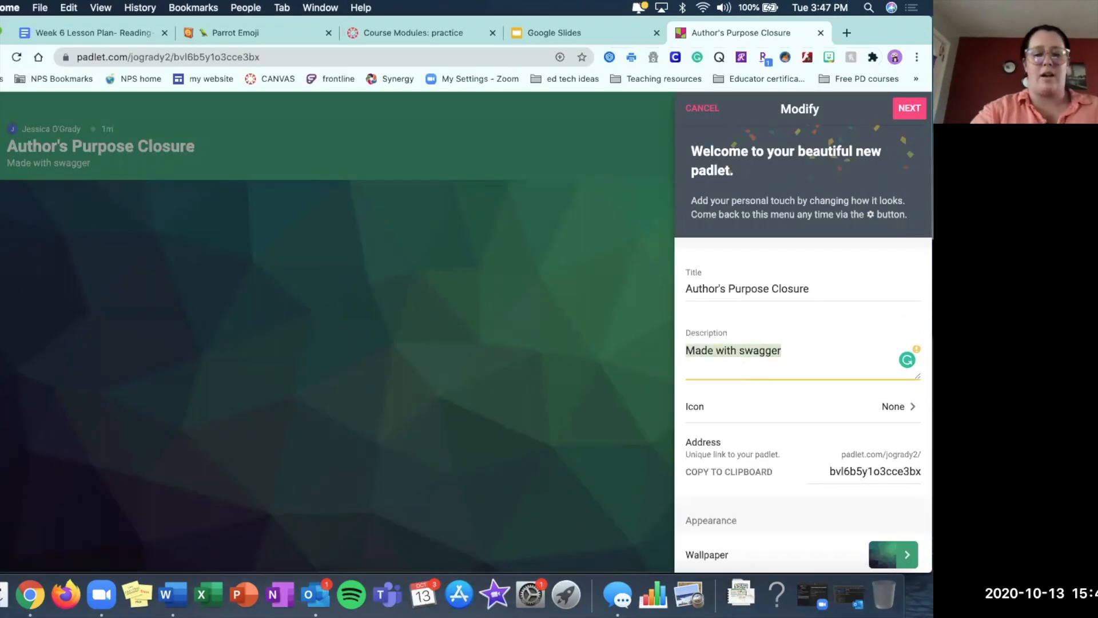
pyautogui.write('Use the word ')
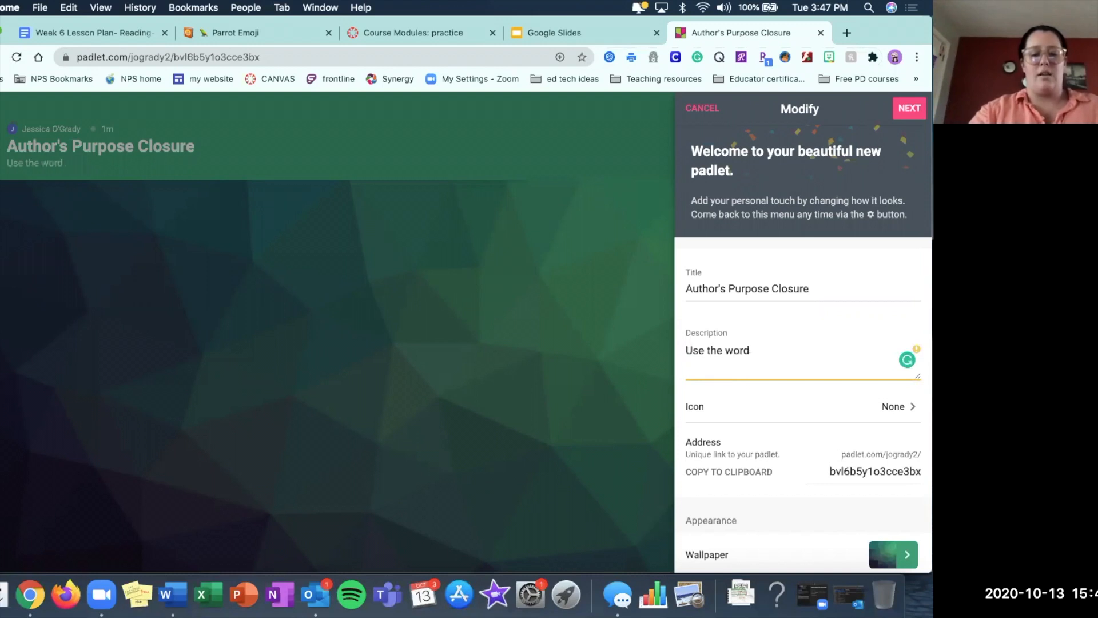
pyautogui.write('"Valve" in a')
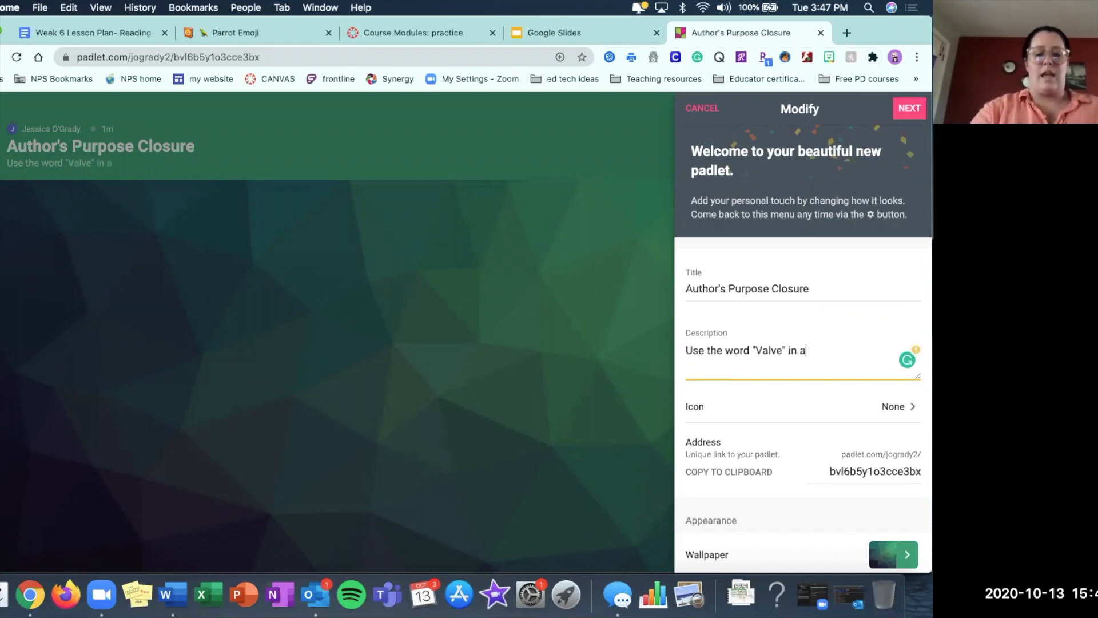
pyautogui.write(' complete')
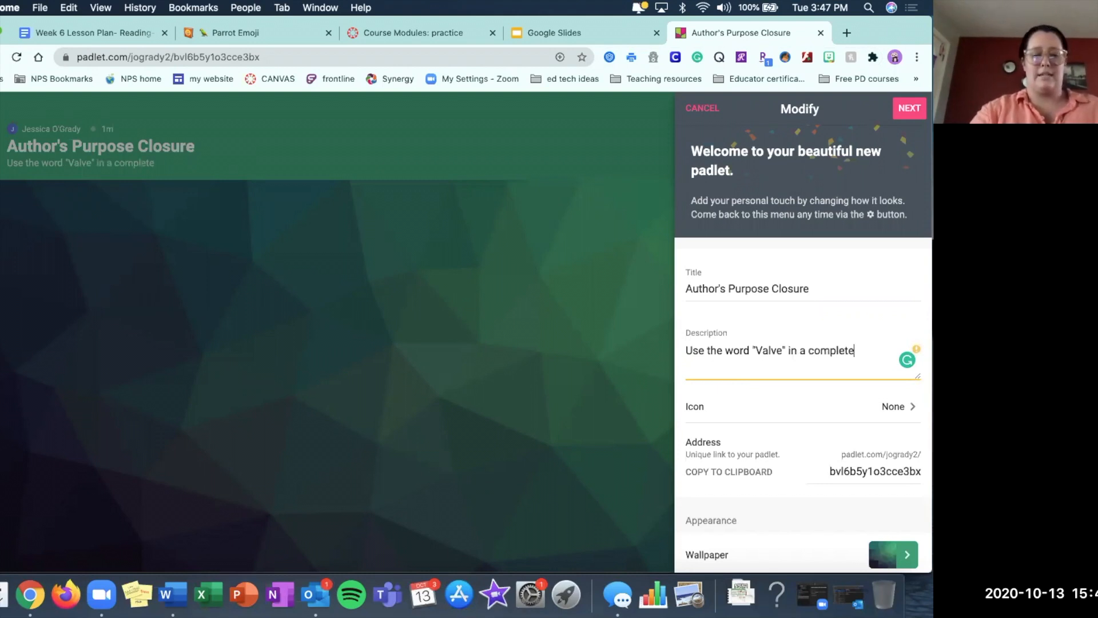
pyautogui.write(' sentence')
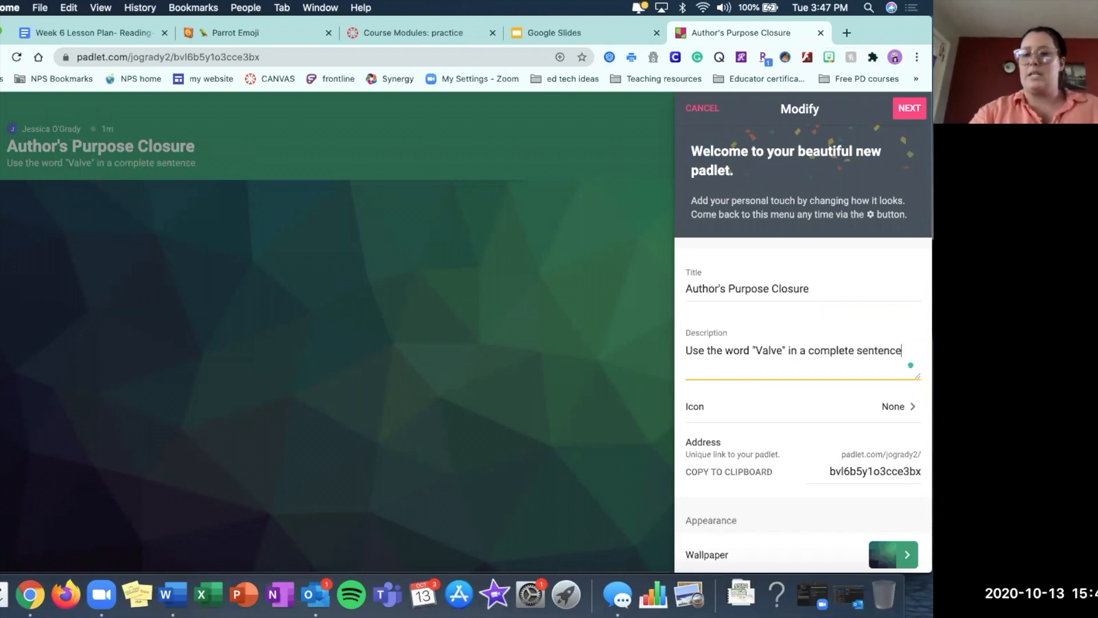
pyautogui.write('.')
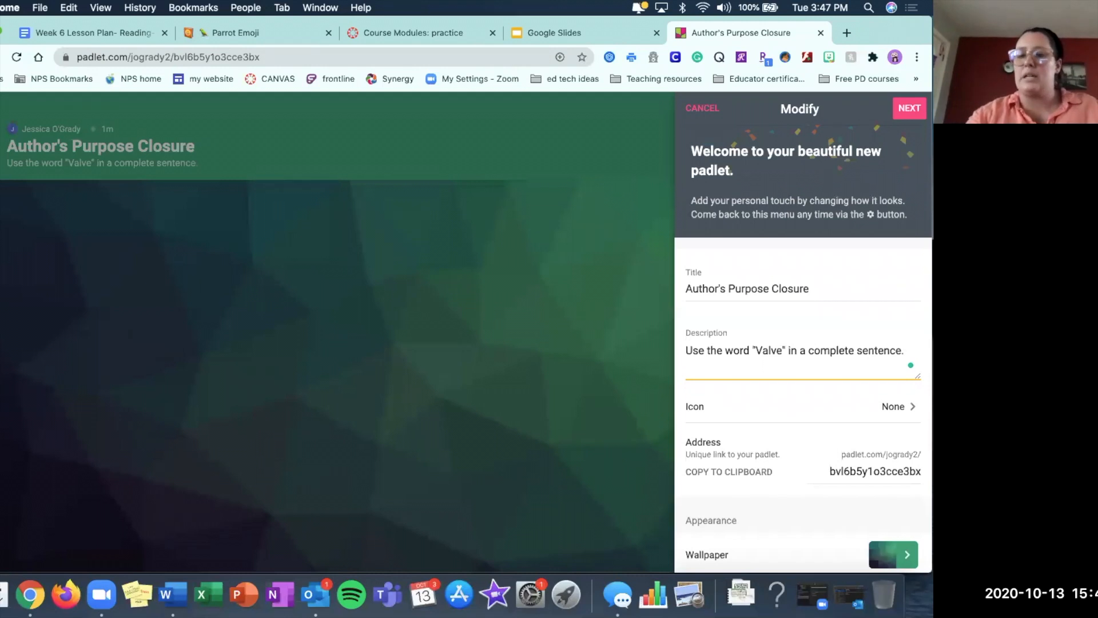
# Set the ending of the padlet's unique address to "APC1015".
pyautogui.scroll(-3, 785, 331)
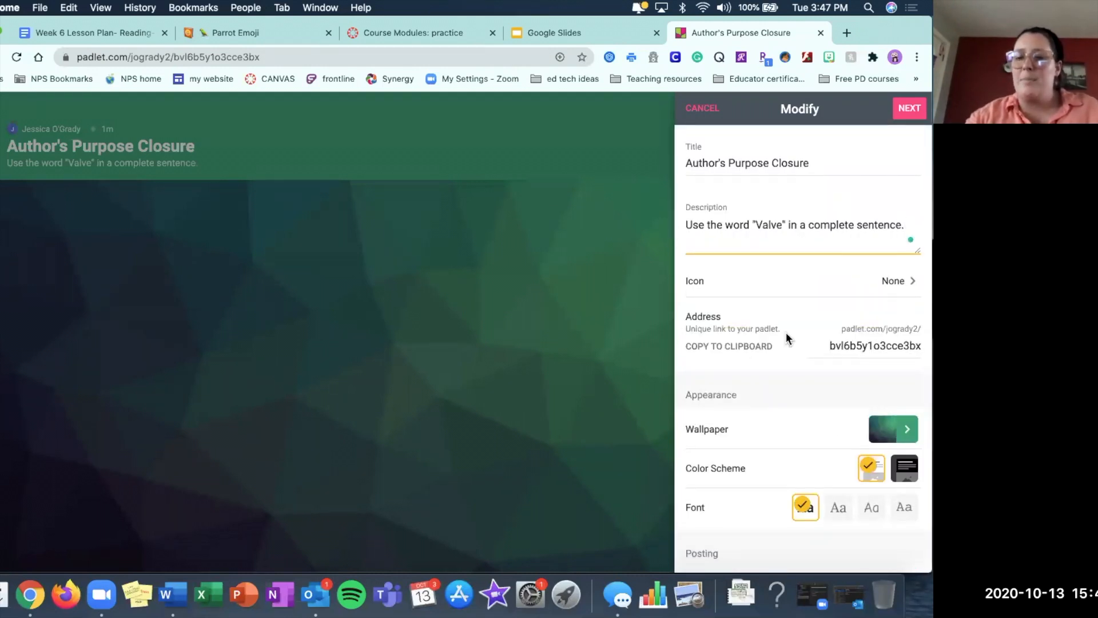
pyautogui.moveTo(828, 347); pyautogui.dragTo(920, 340)
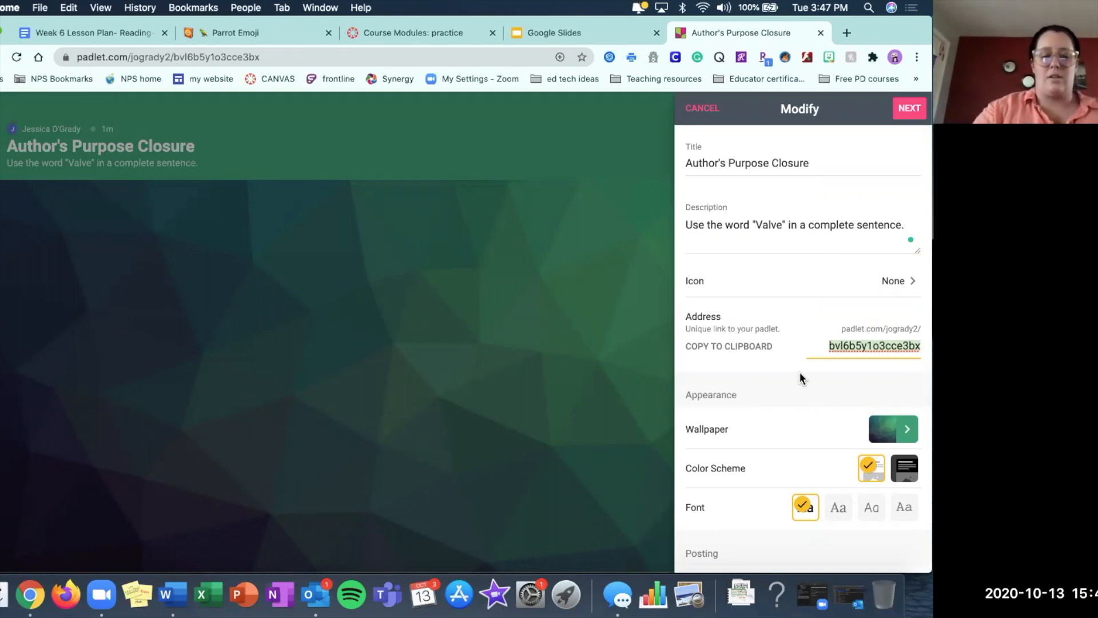
pyautogui.write('APC')
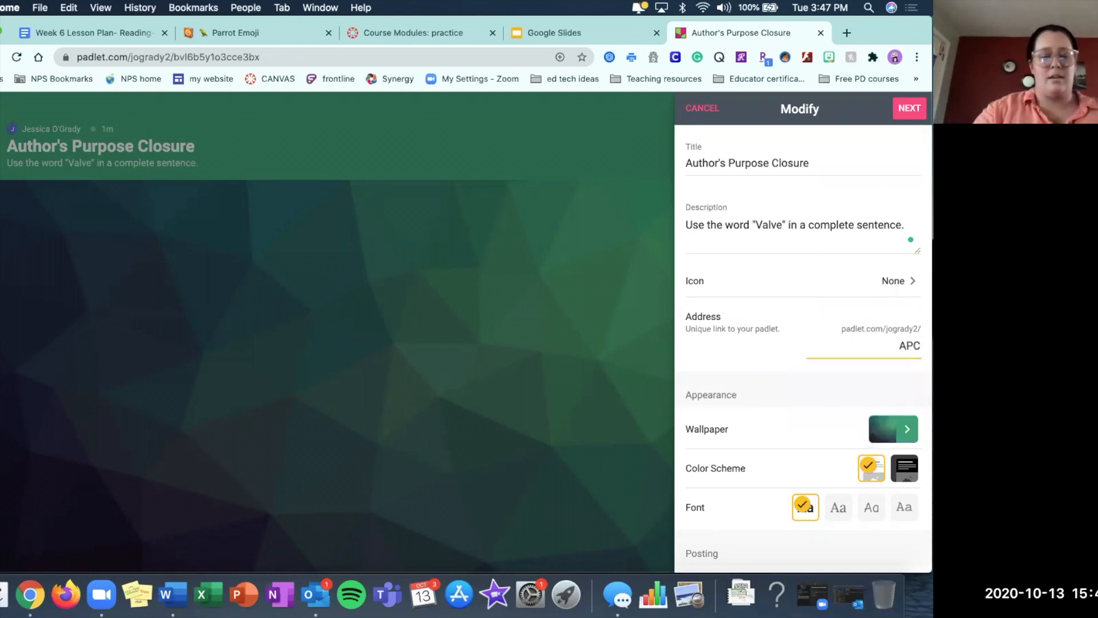
pyautogui.write('1015')
pyautogui.click(777, 370)
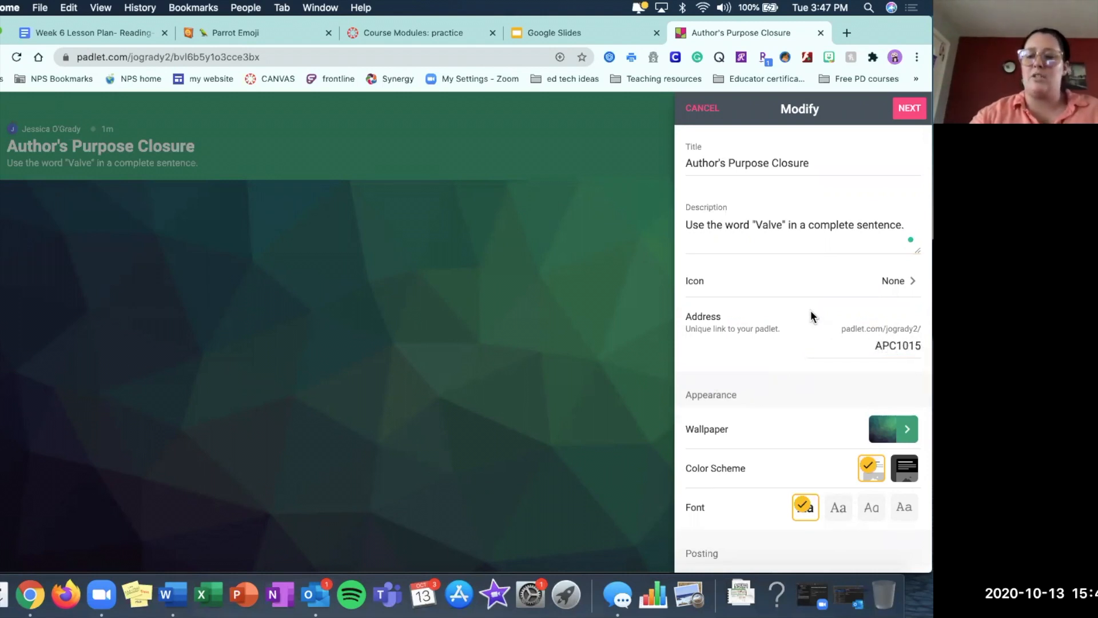
# Turn on Attribution in the padlet's posting settings so author names display above each post.
pyautogui.scroll(-3, 811, 313)
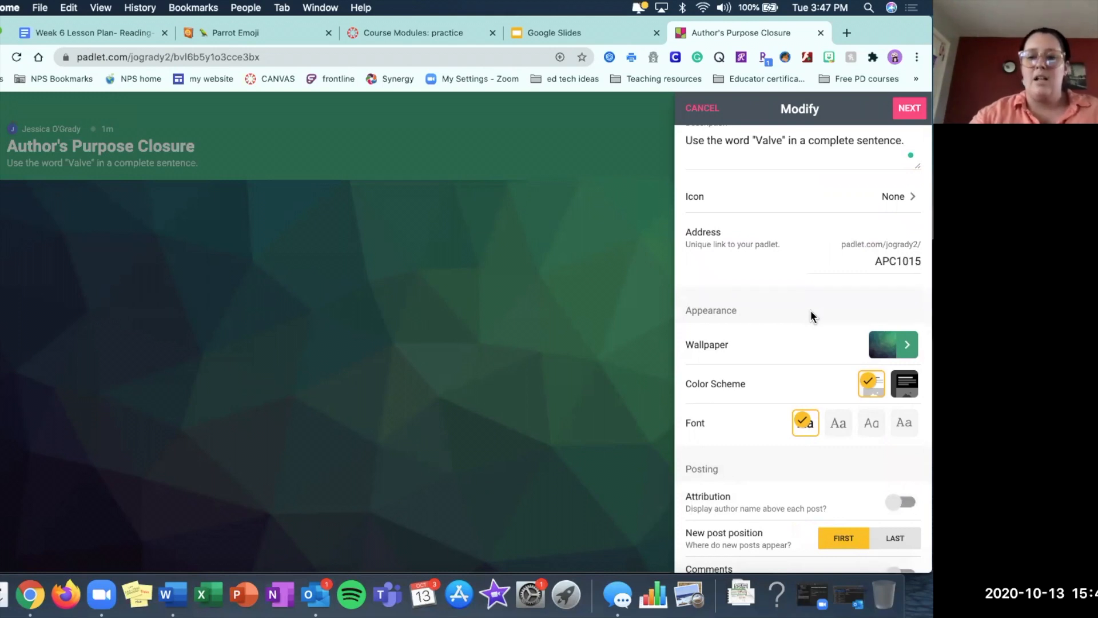
pyautogui.scroll(-5, 811, 310)
pyautogui.scroll(-2, 812, 310)
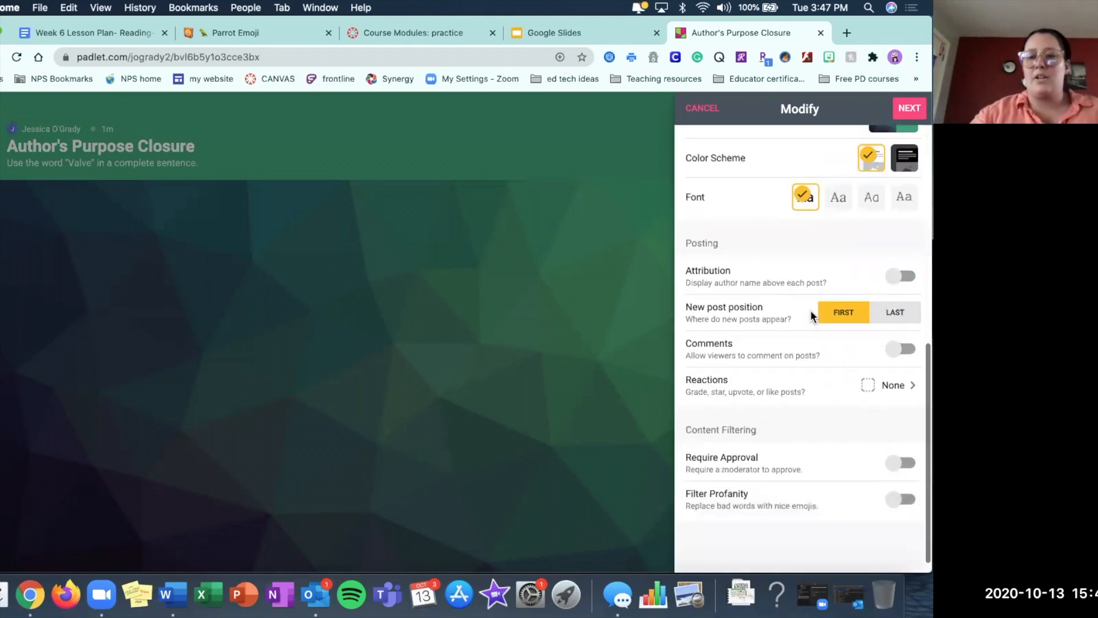
pyautogui.click(898, 277)
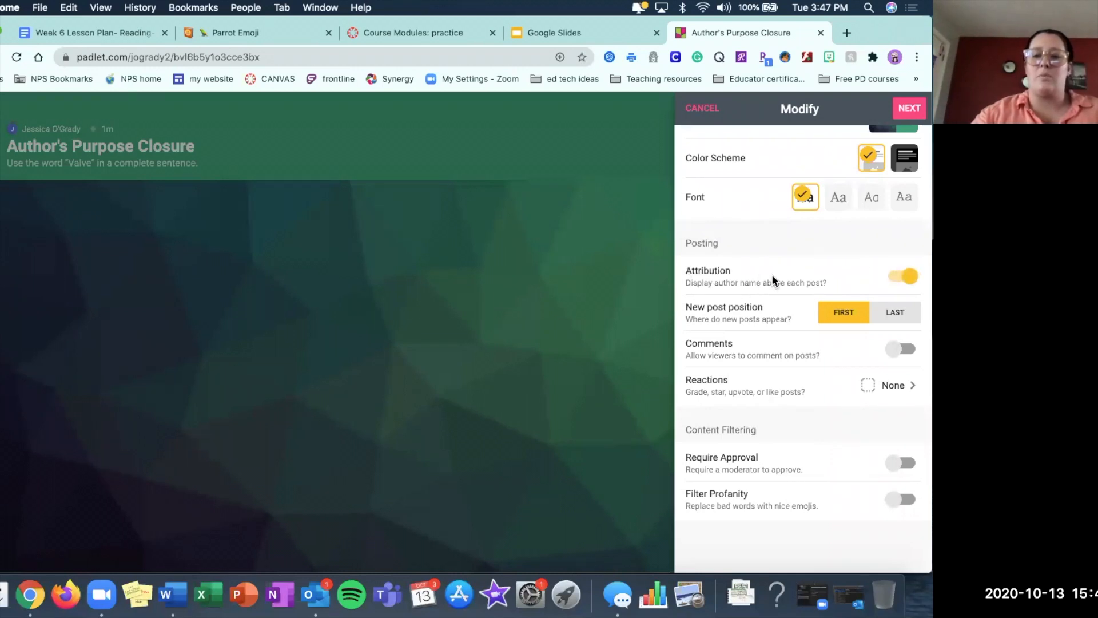
pyautogui.scroll(-1, 782, 277)
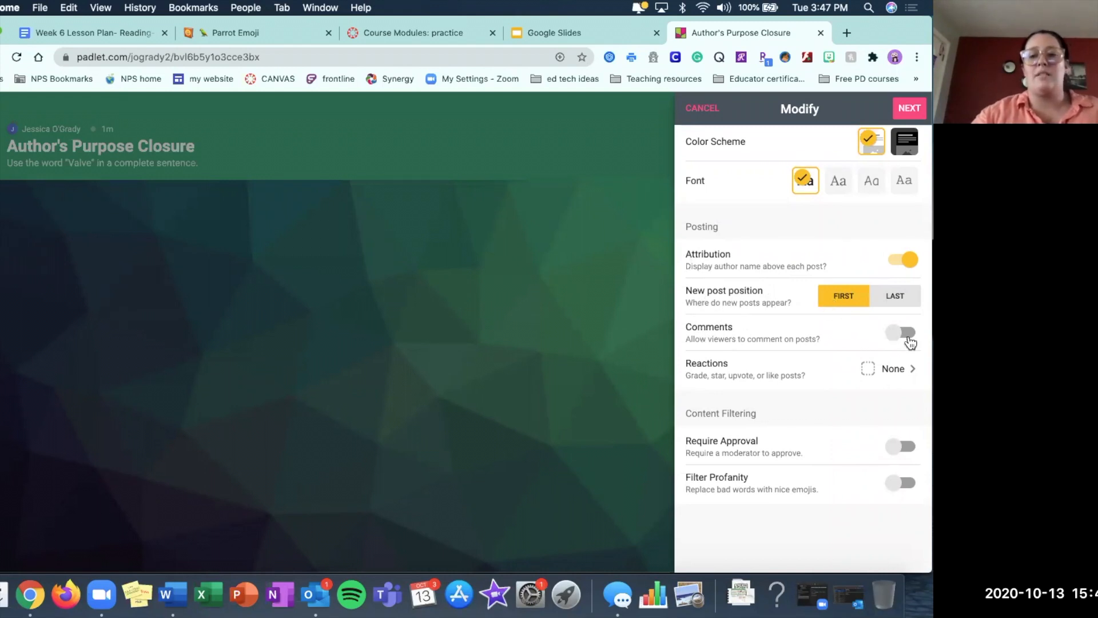
pyautogui.click(897, 376)
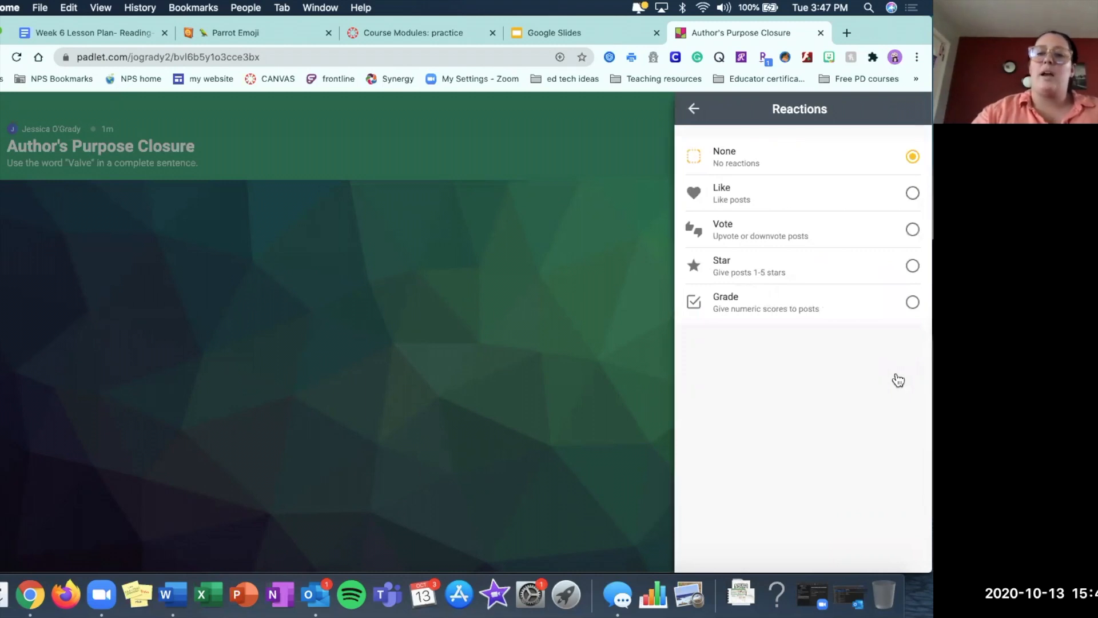
pyautogui.click(840, 194)
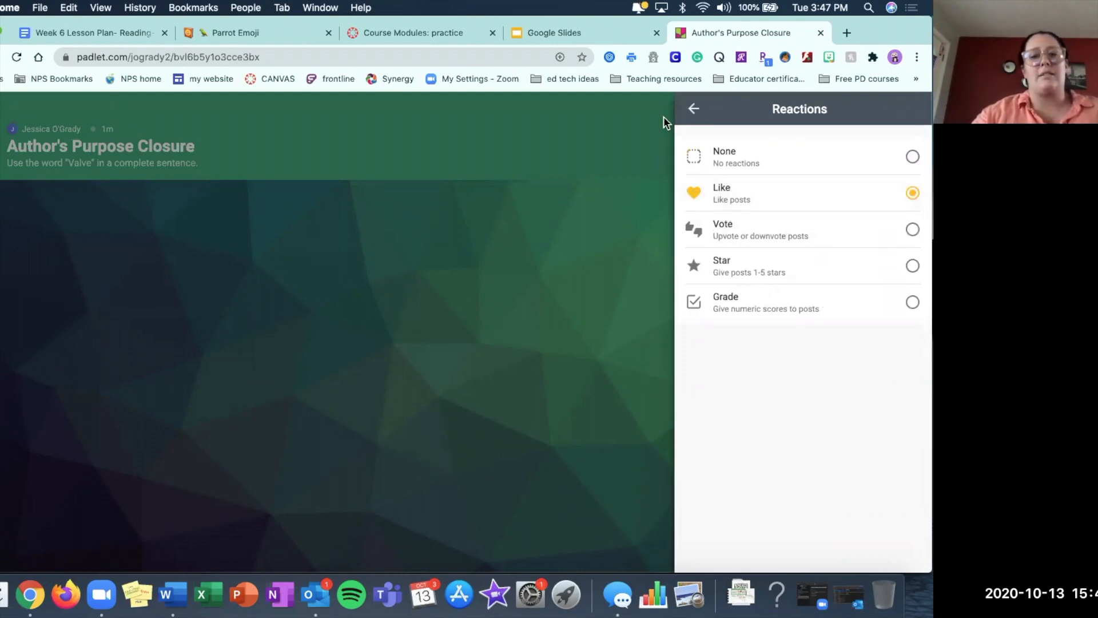
pyautogui.click(695, 110)
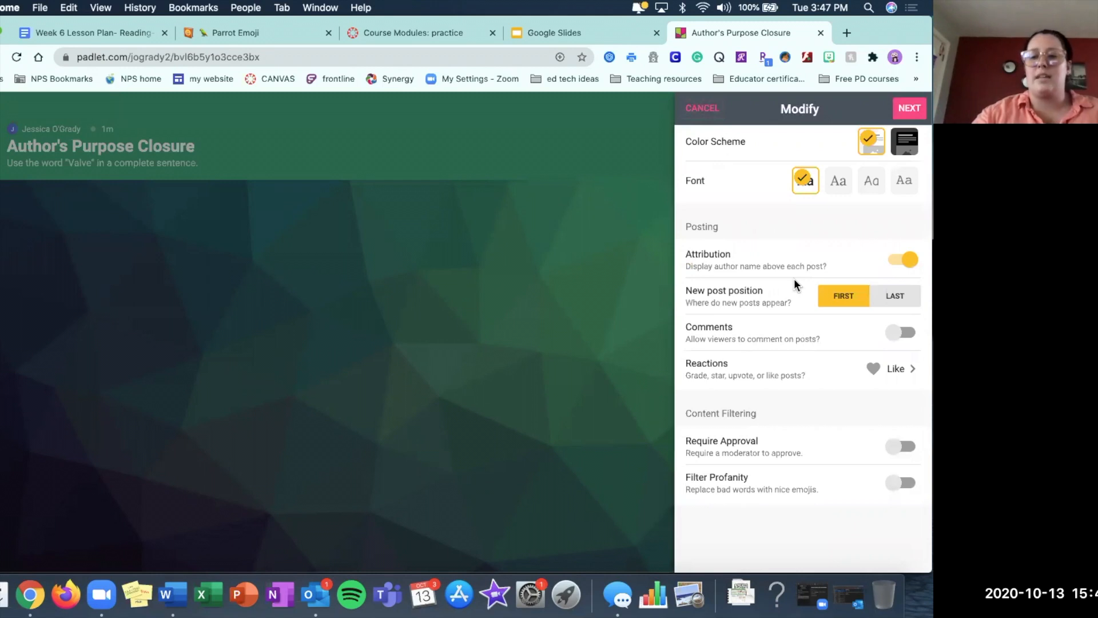
pyautogui.click(879, 368)
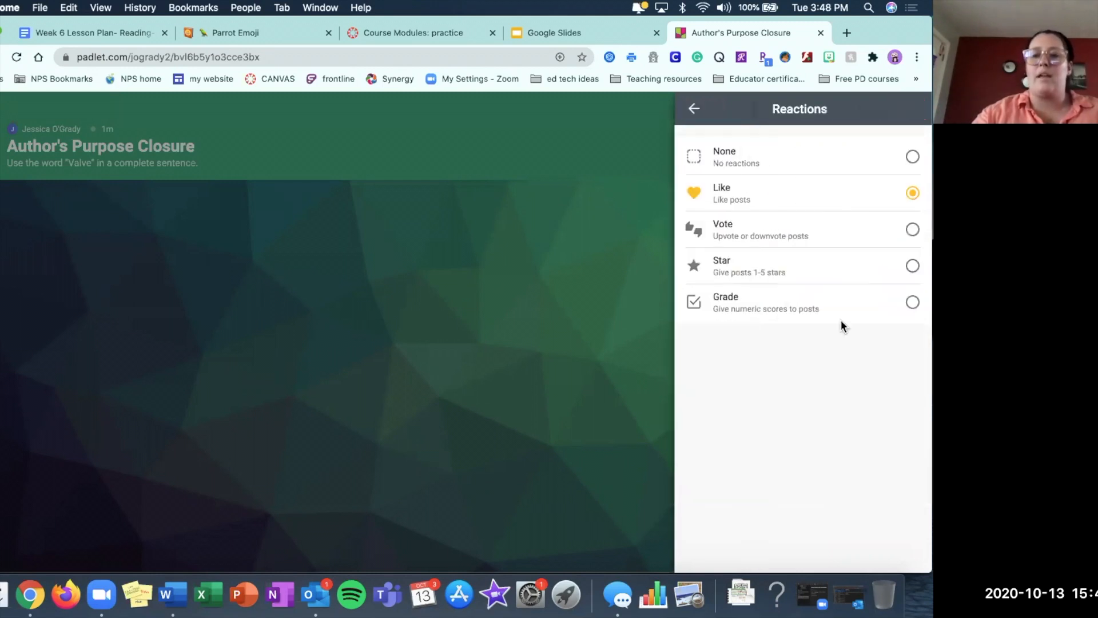
pyautogui.click(726, 160)
pyautogui.click(694, 109)
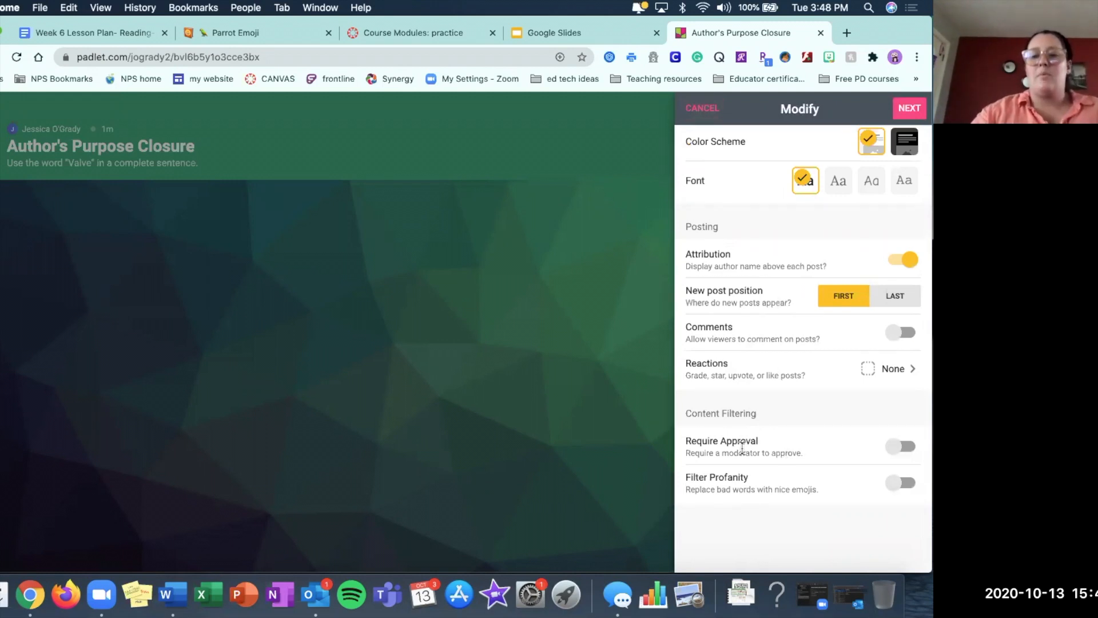
# Turn on Require Approval for the padlet's posts, save the settings and return to the board.
pyautogui.click(900, 452)
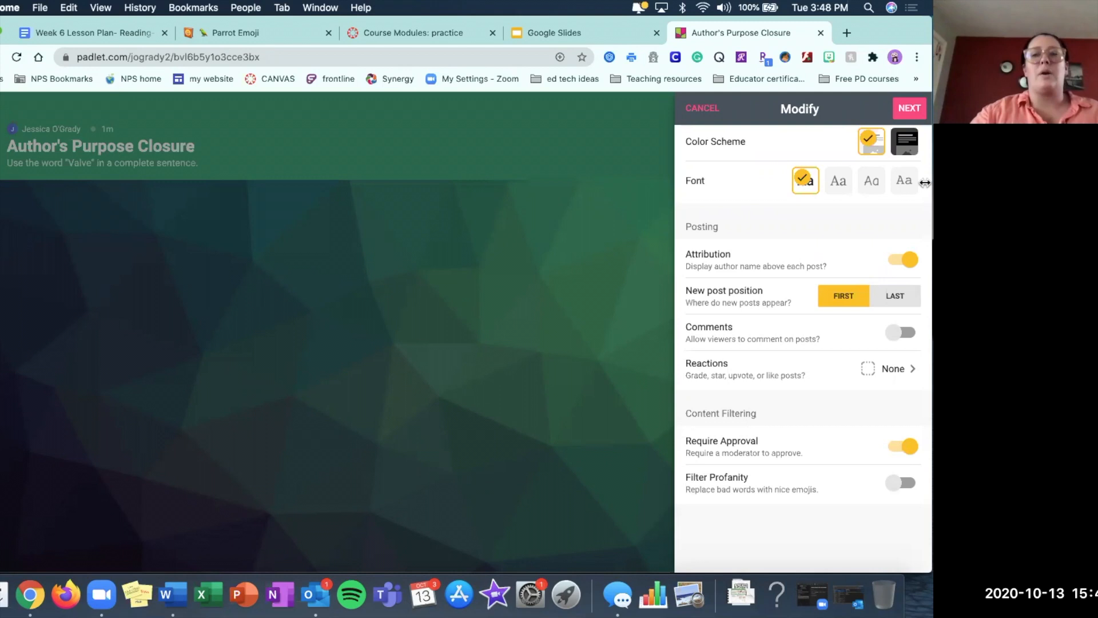
pyautogui.click(909, 110)
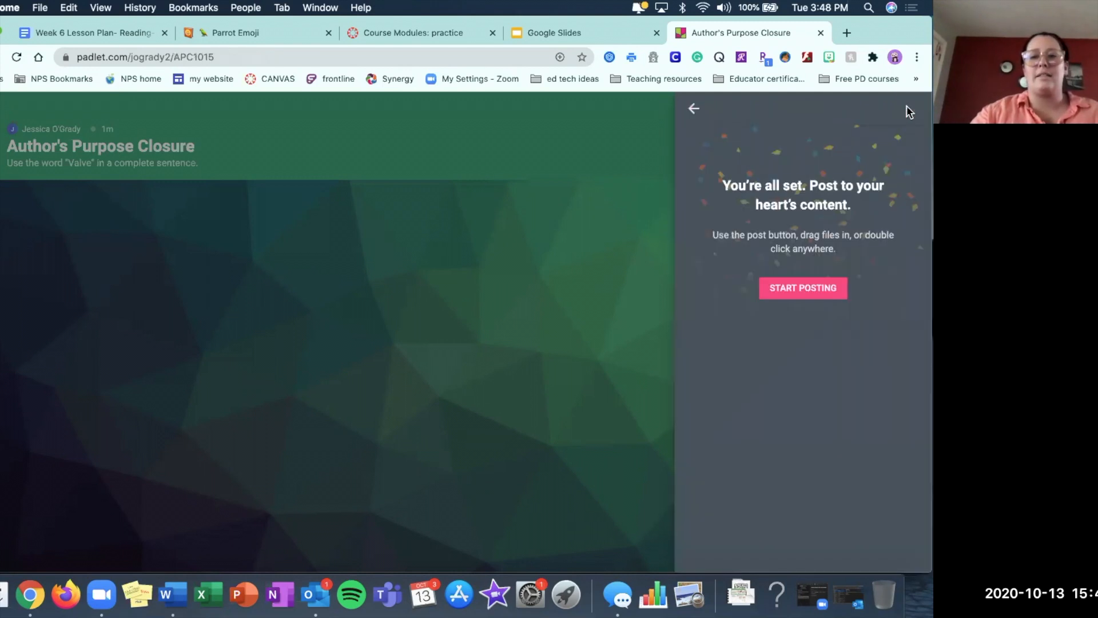
pyautogui.click(695, 110)
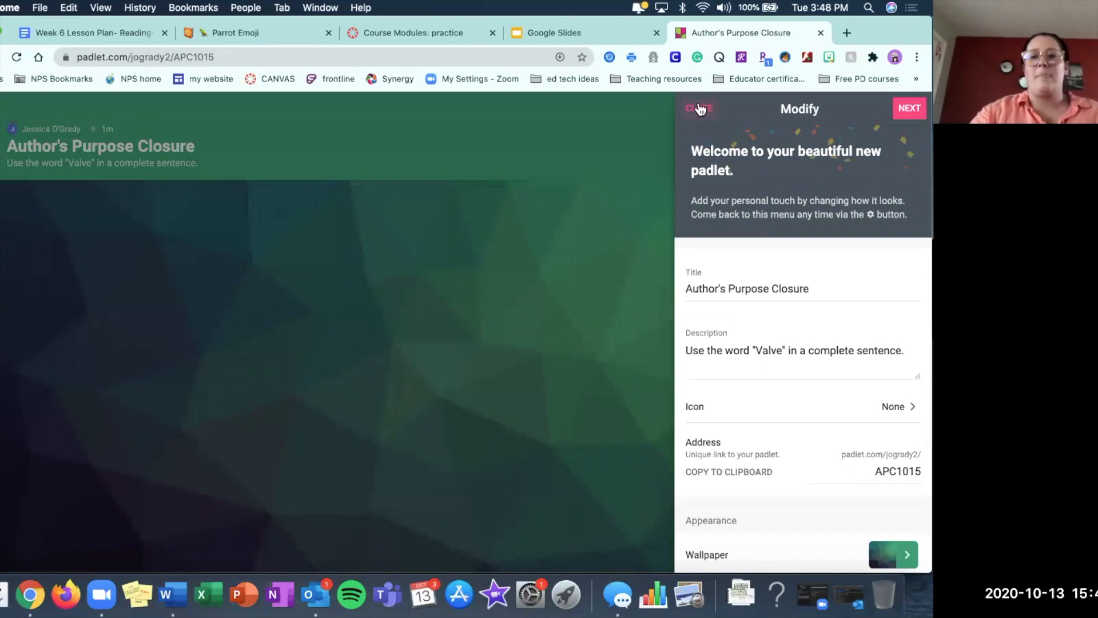
pyautogui.click(704, 109)
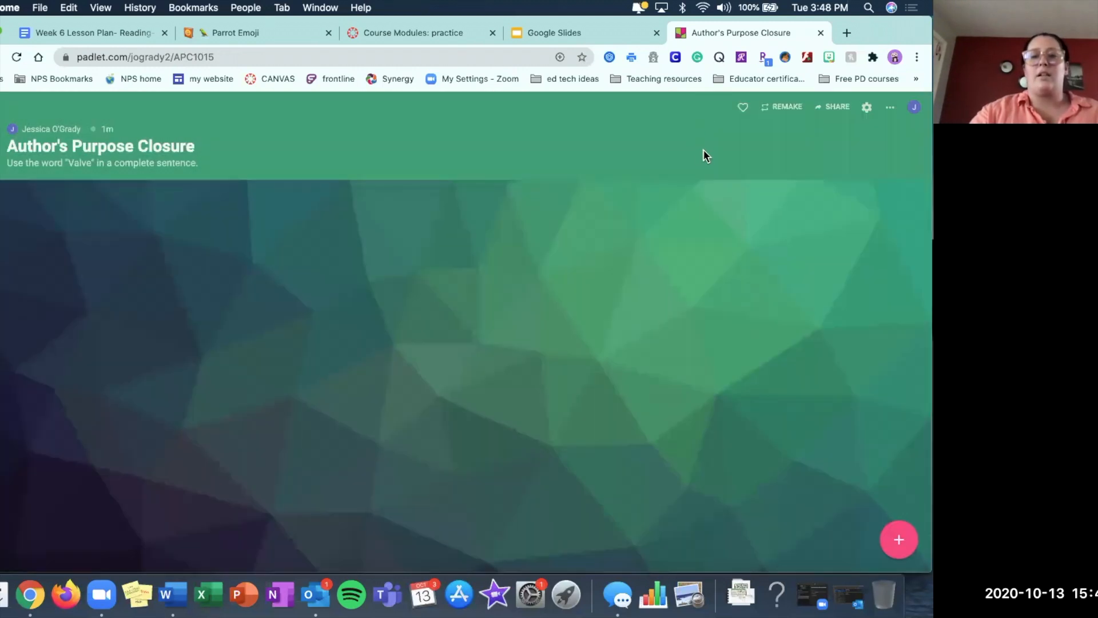
# Copy the full embed code of the Author's Purpose Closure padlet from its sharing options.
pyautogui.click(835, 107)
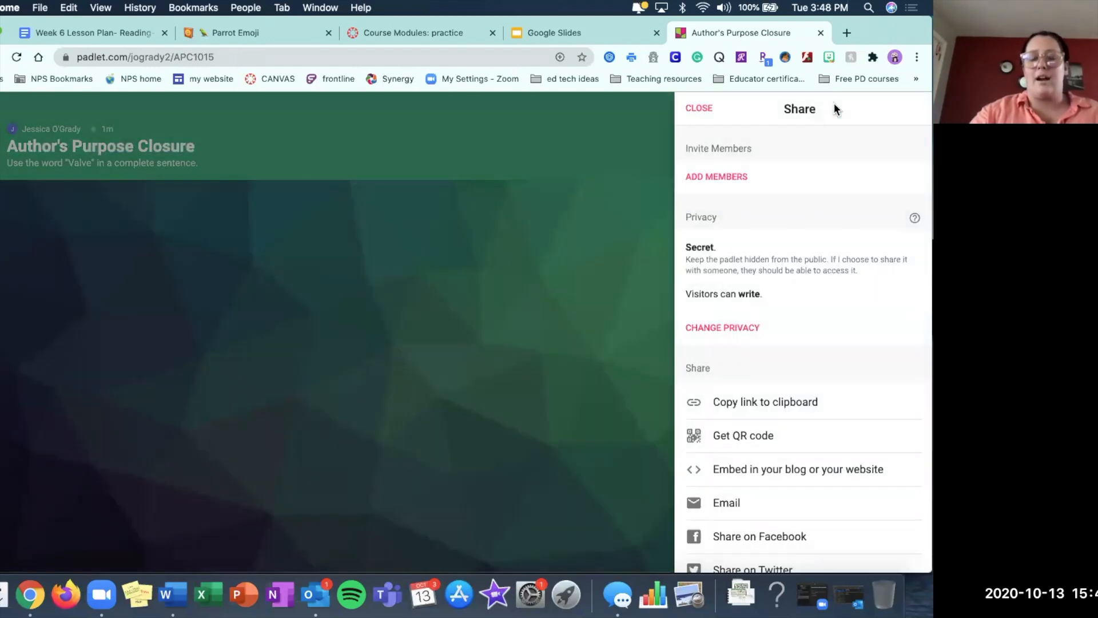
pyautogui.scroll(-3, 777, 287)
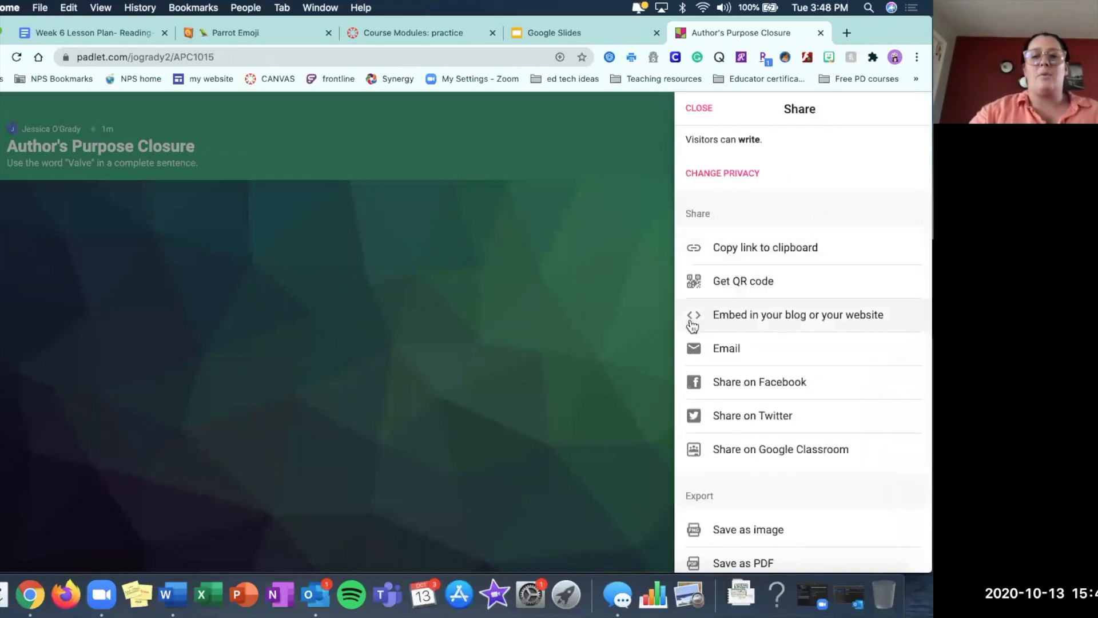
pyautogui.click(748, 316)
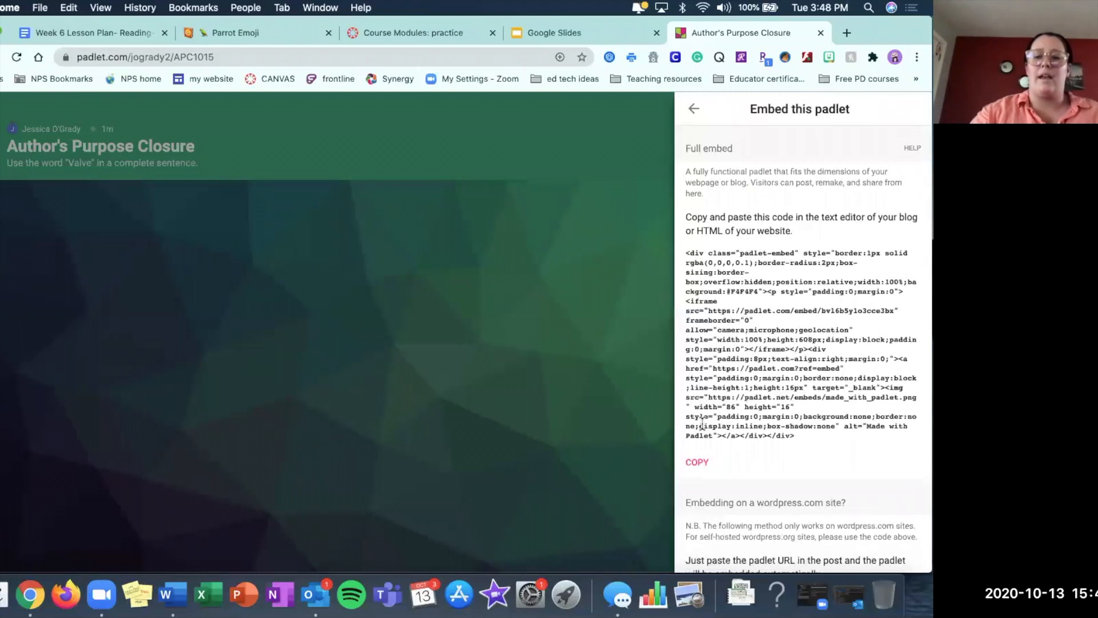
pyautogui.click(698, 462)
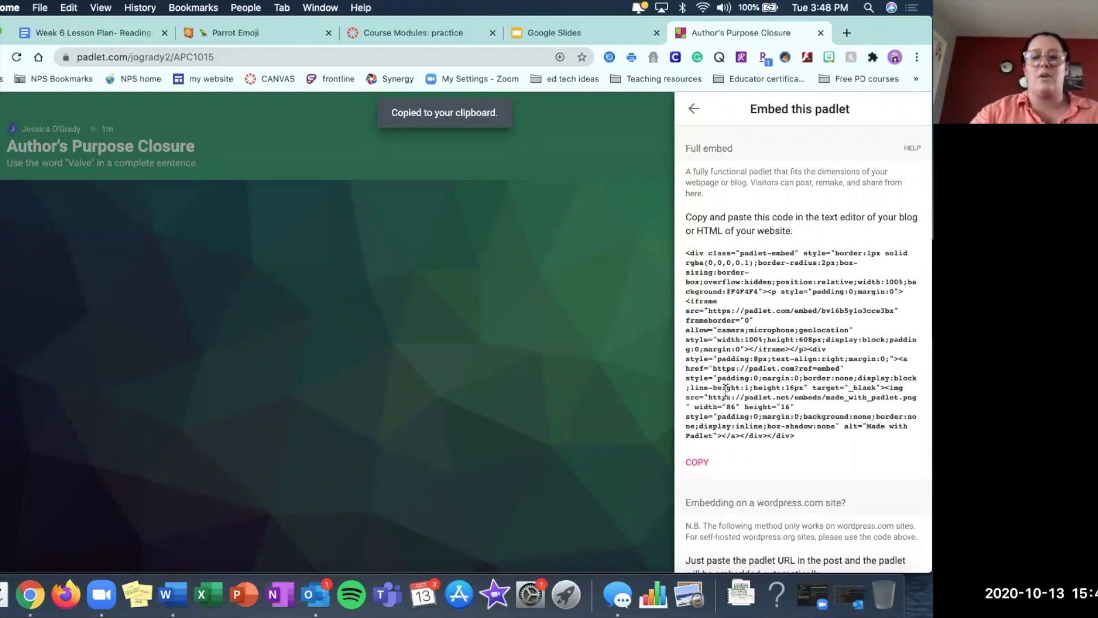
pyautogui.scroll(-10, 726, 390)
pyautogui.scroll(10, 726, 389)
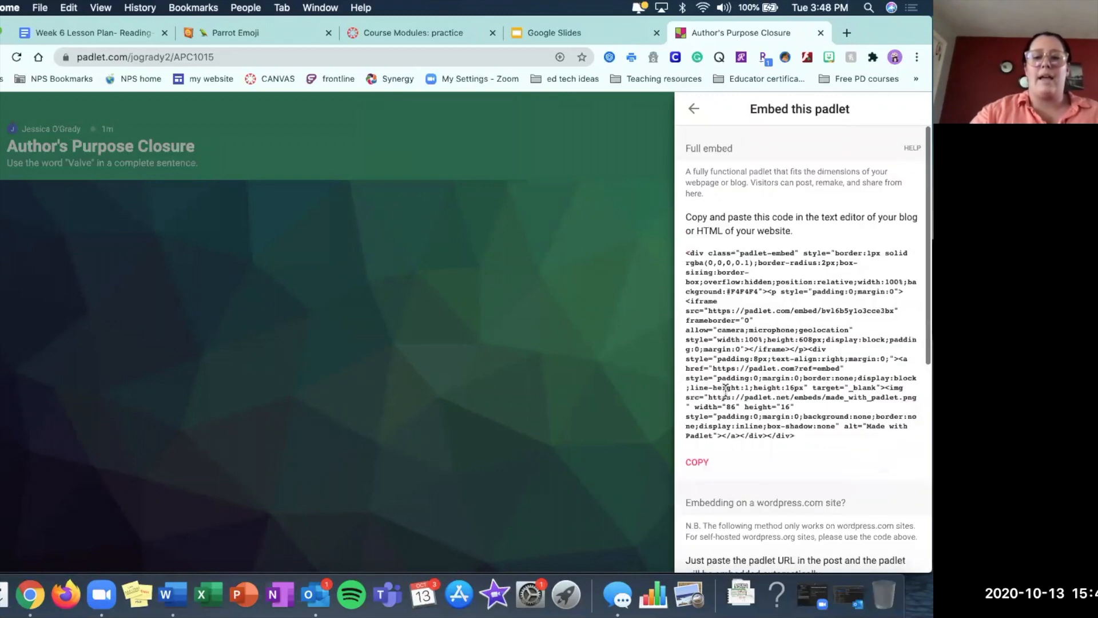
pyautogui.scroll(-10, 725, 390)
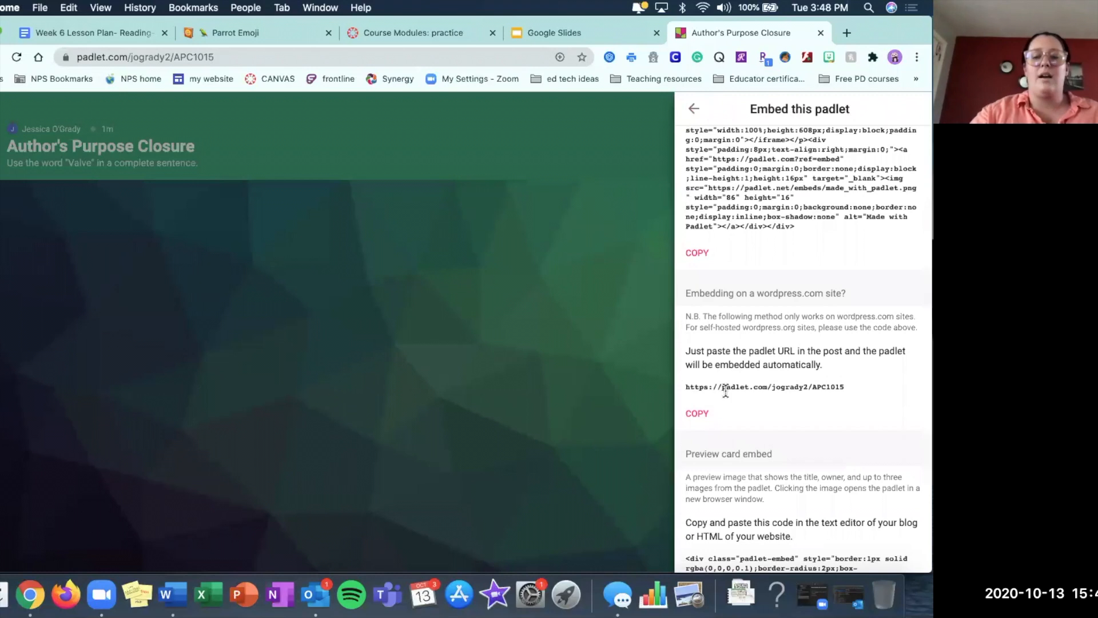
pyautogui.scroll(10, 723, 385)
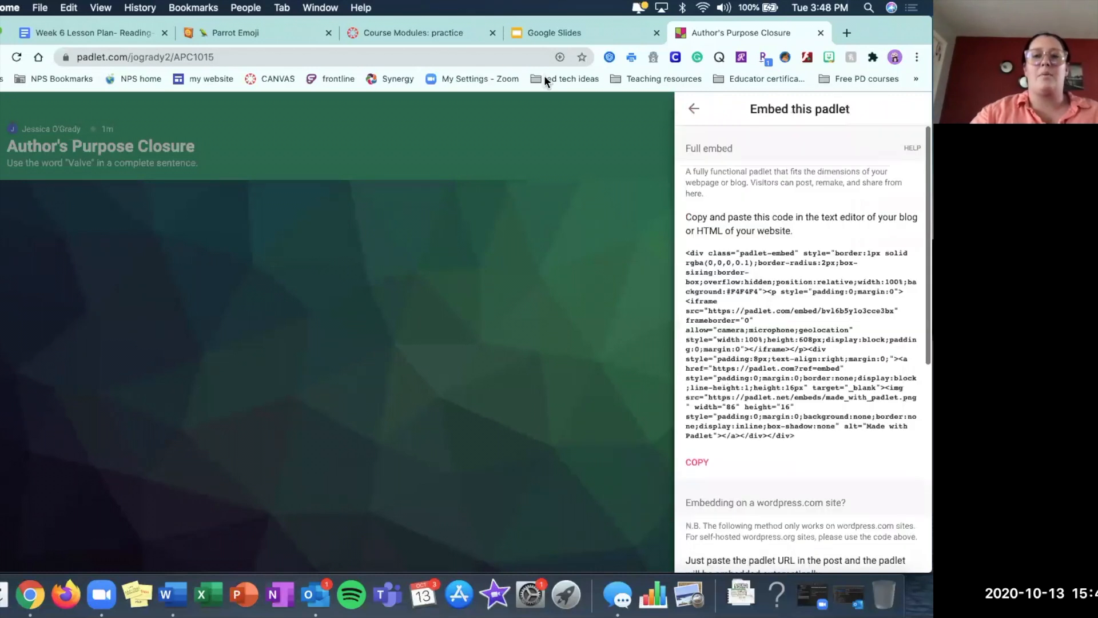
# In the Canvas course, add the text header "Closure - Vocabulary review" to the October 15th-Reading- Authors Purpose module.
pyautogui.click(393, 33)
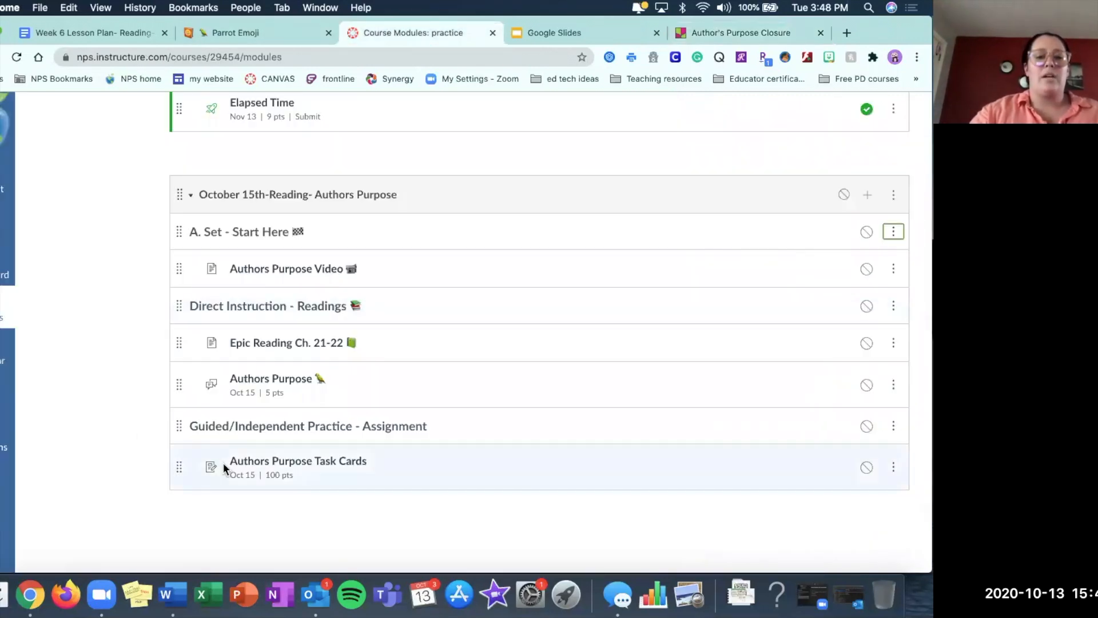
pyautogui.click(869, 195)
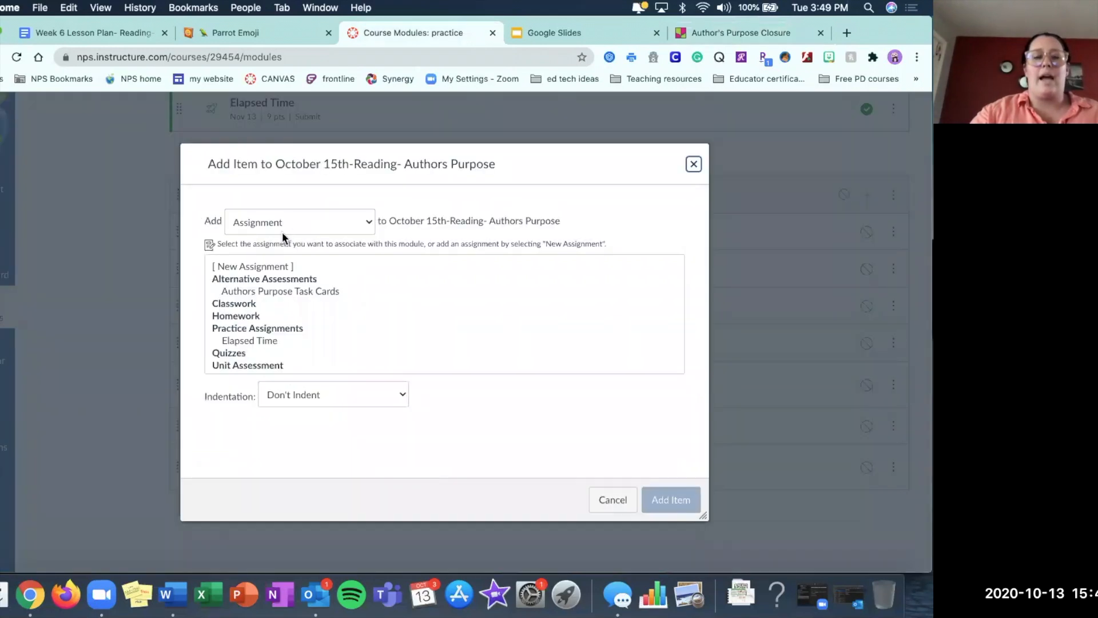
pyautogui.click(284, 222)
pyautogui.click(262, 287)
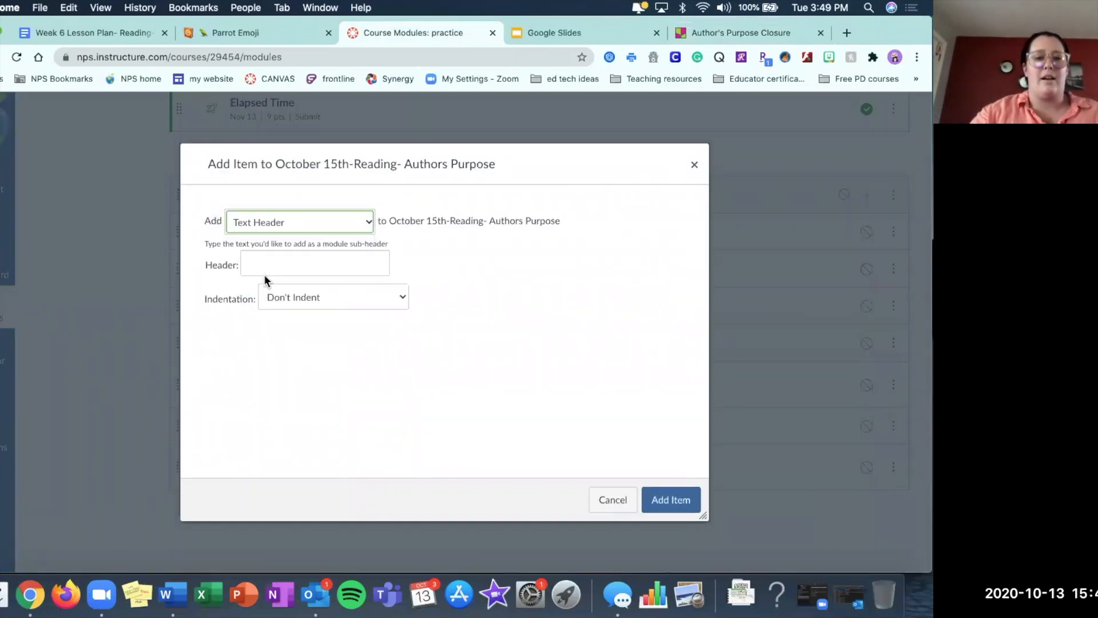
pyautogui.click(268, 264)
pyautogui.write('Colo')
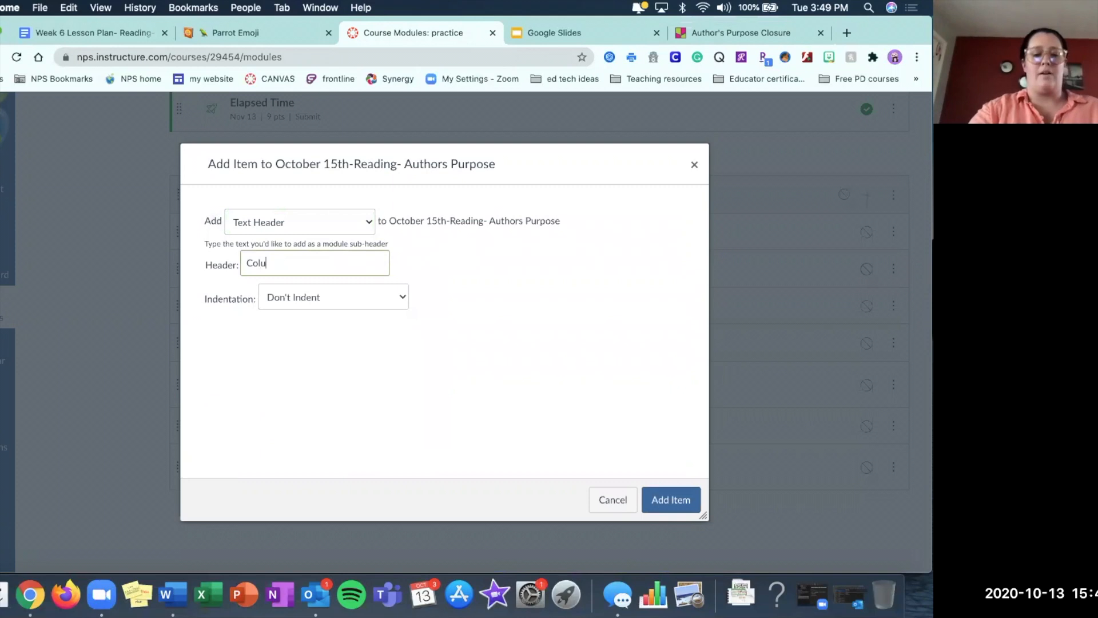
pyautogui.press('BackSpace')
pyautogui.press('BackSpace')
pyautogui.write('losure -')
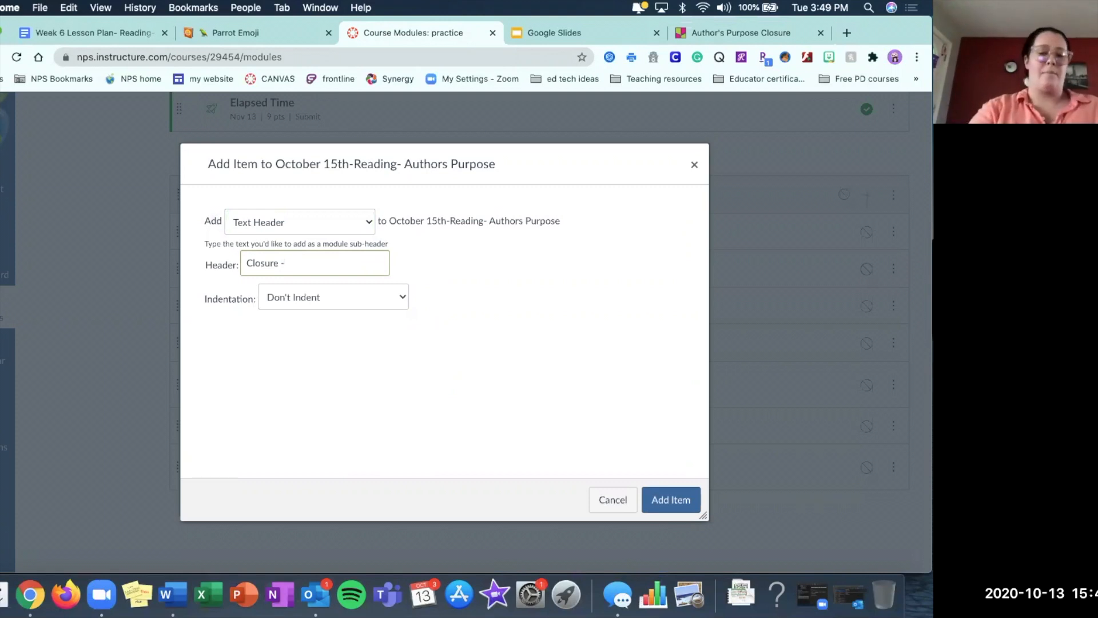
pyautogui.write('abulary review')
pyautogui.click(335, 263)
pyautogui.press('BackSpace')
pyautogui.write('y')
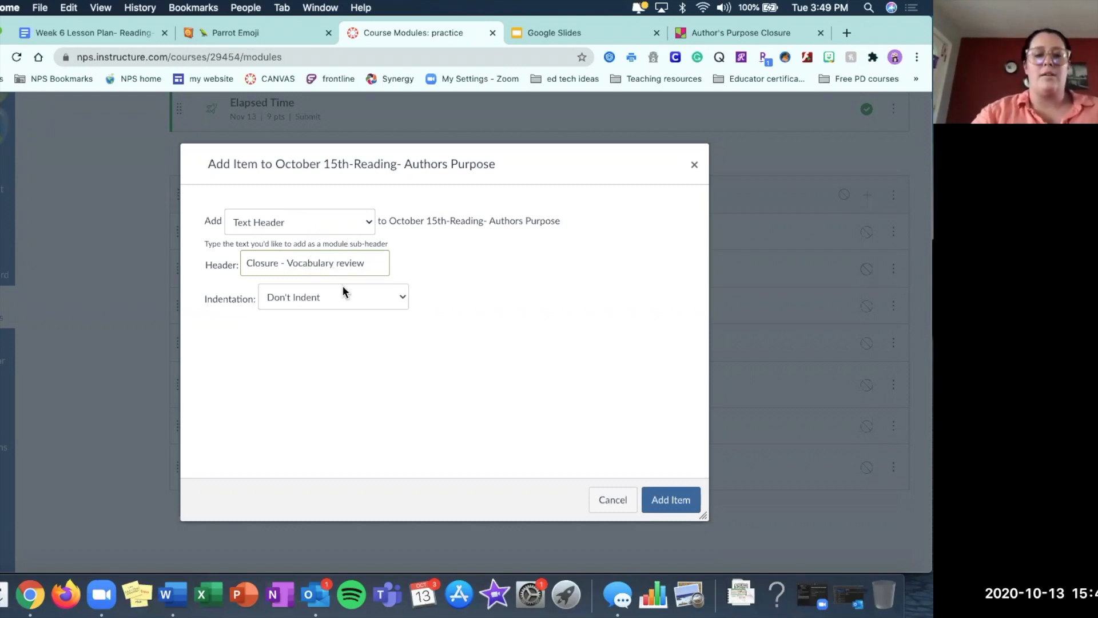
pyautogui.click(654, 495)
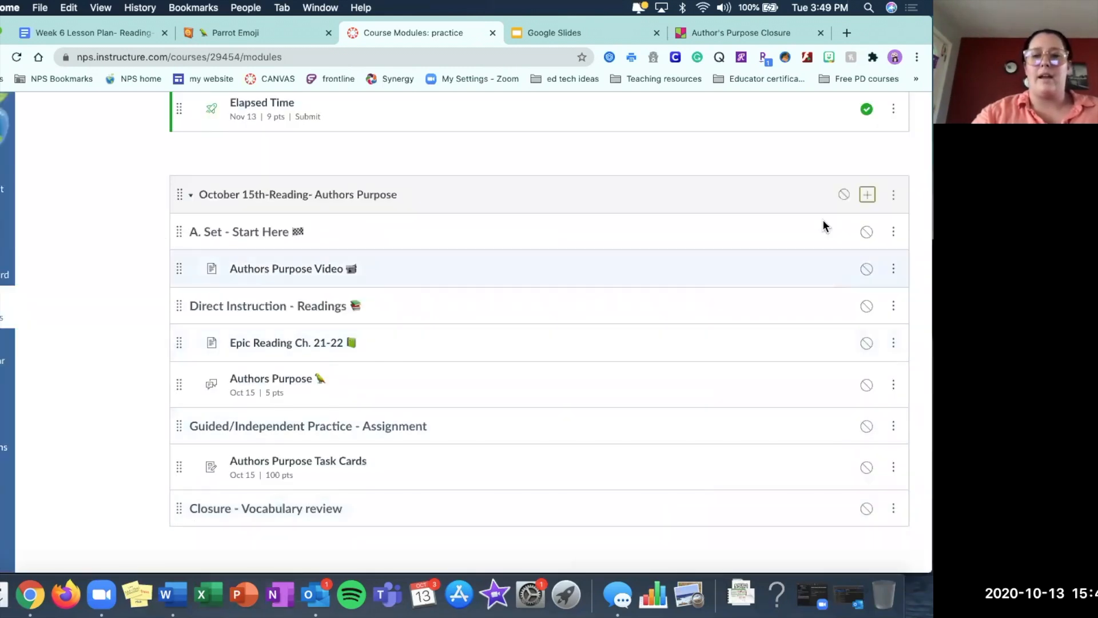
# Add a new page named "Vocabulary Closure" to the October 15th-Reading- Authors Purpose module, indented beneath the closure header.
pyautogui.click(868, 194)
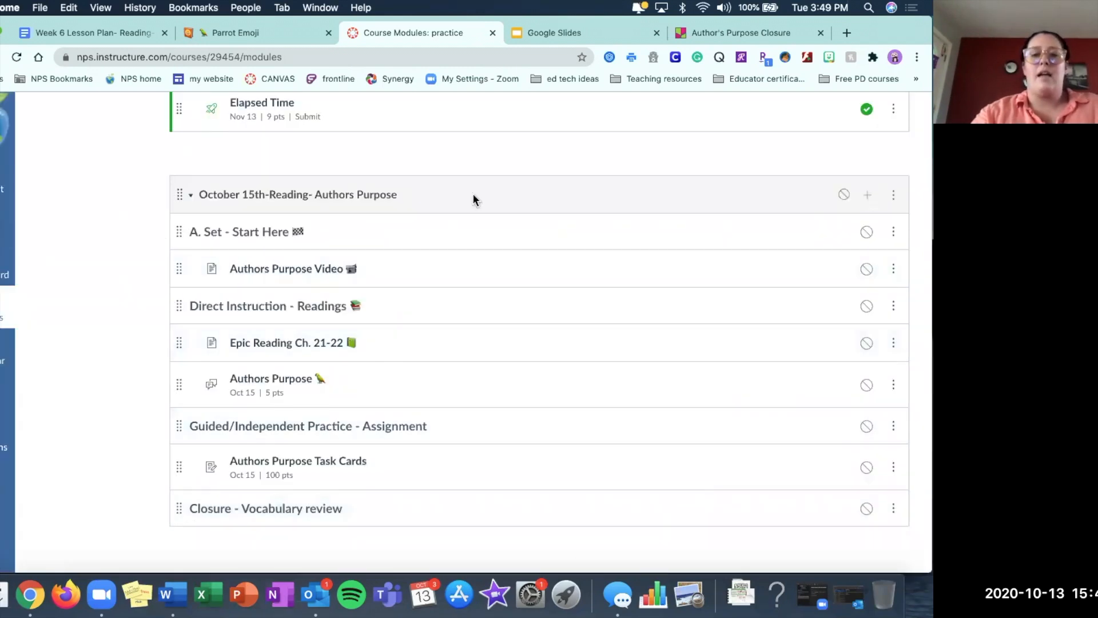
pyautogui.click(288, 224)
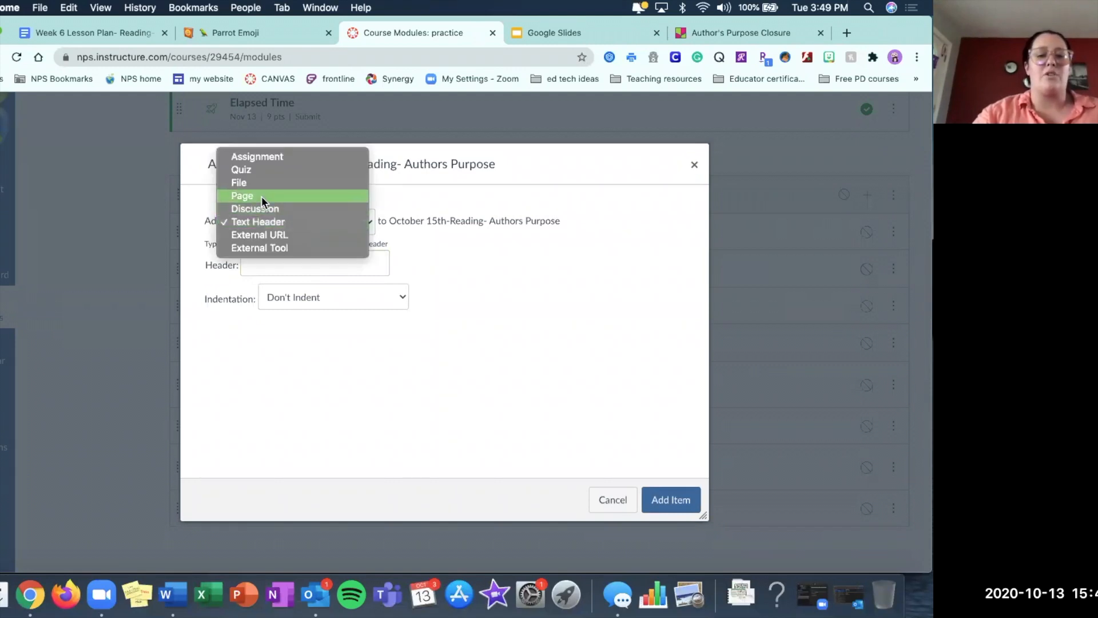
pyautogui.click(262, 197)
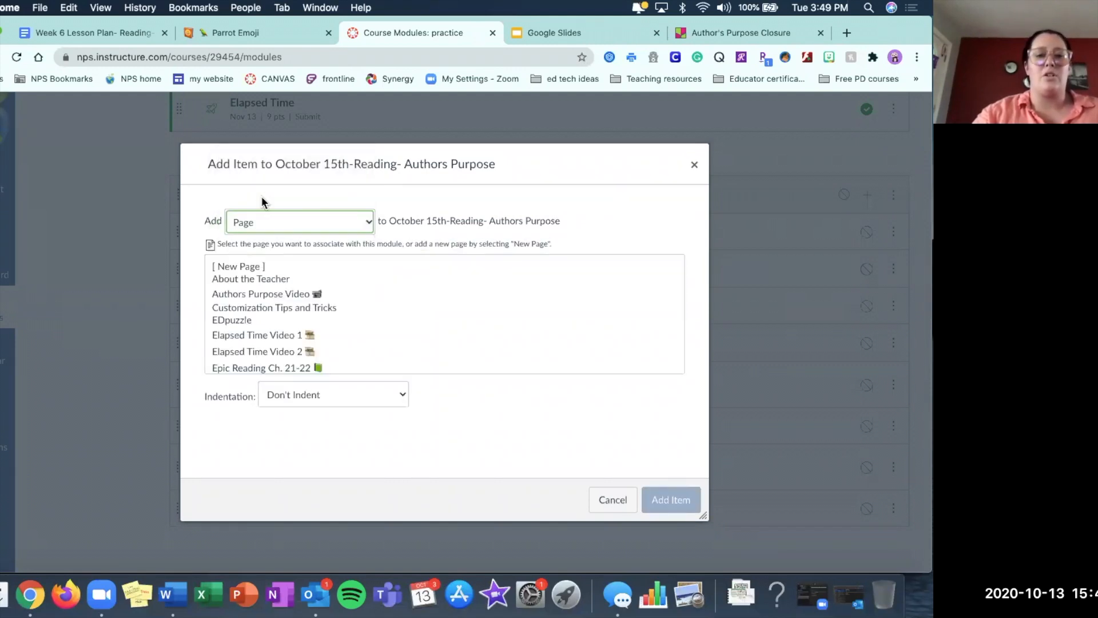
pyautogui.click(248, 264)
pyautogui.click(286, 396)
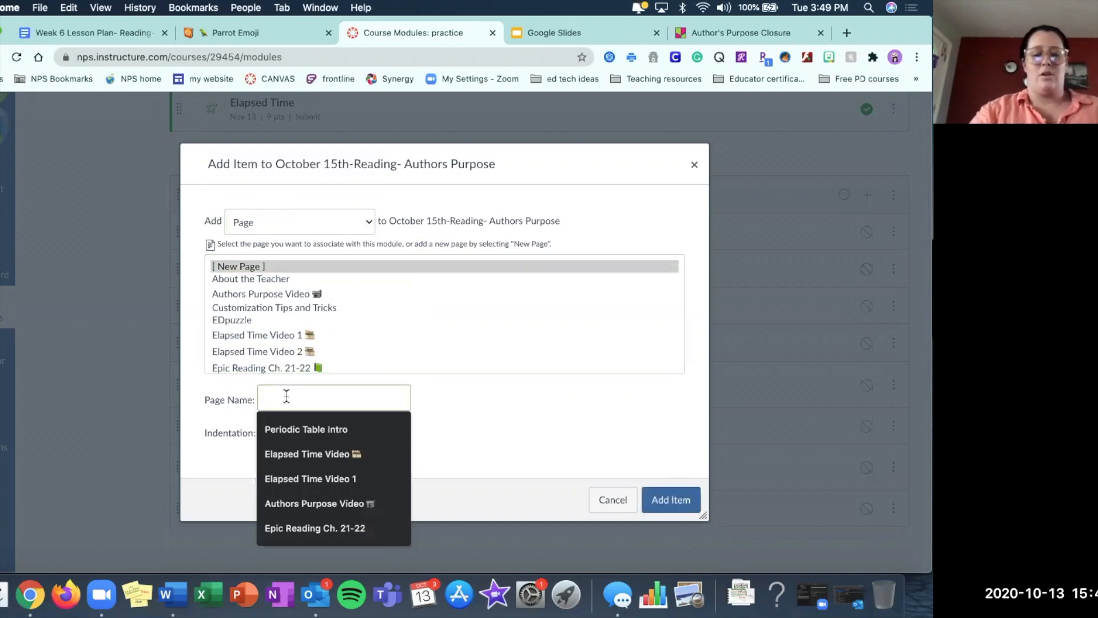
pyautogui.write('Vocabulary Closure')
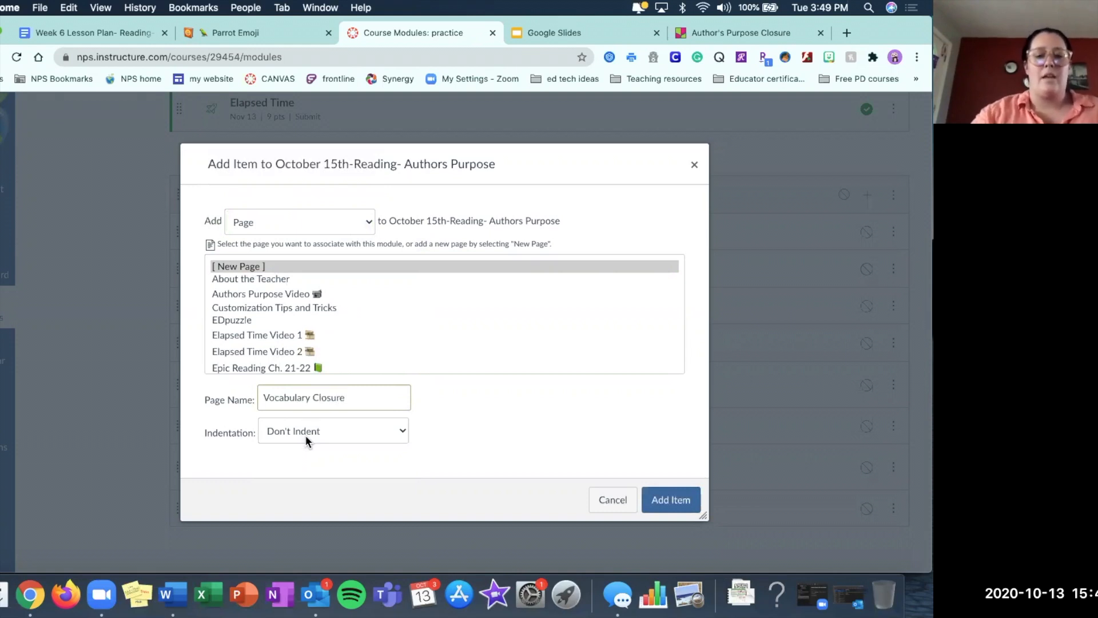
pyautogui.click(306, 438)
pyautogui.click(304, 442)
pyautogui.click(666, 499)
# Open the Vocabulary Closure page for editing and embed the copied Author's Purpose Closure padlet code in its body.
pyautogui.scroll(-3, 664, 495)
pyautogui.click(298, 473)
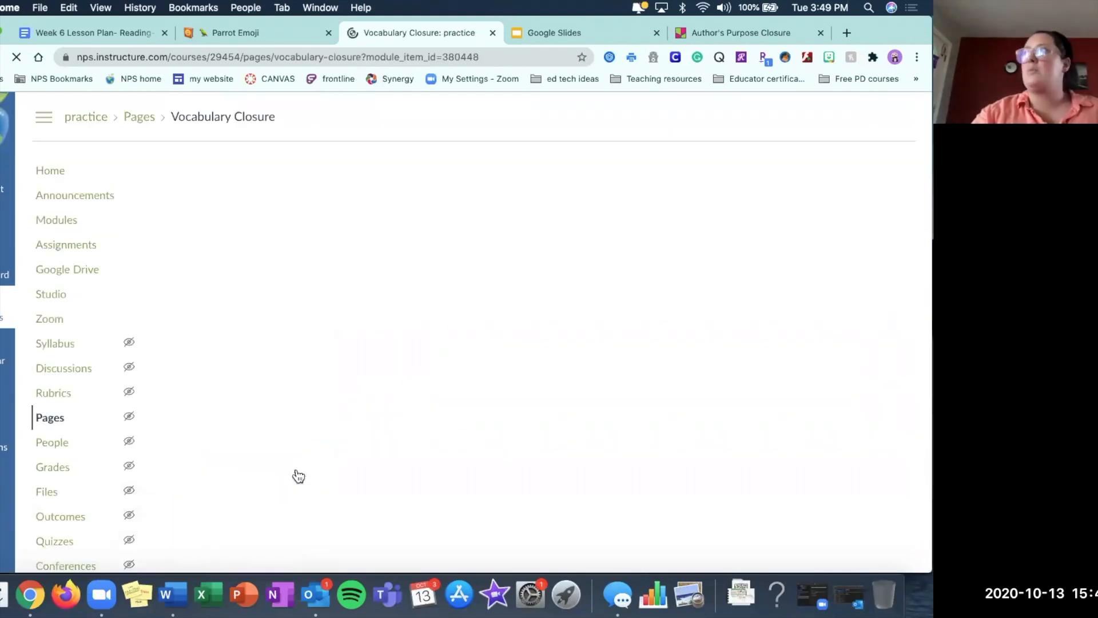
pyautogui.click(869, 181)
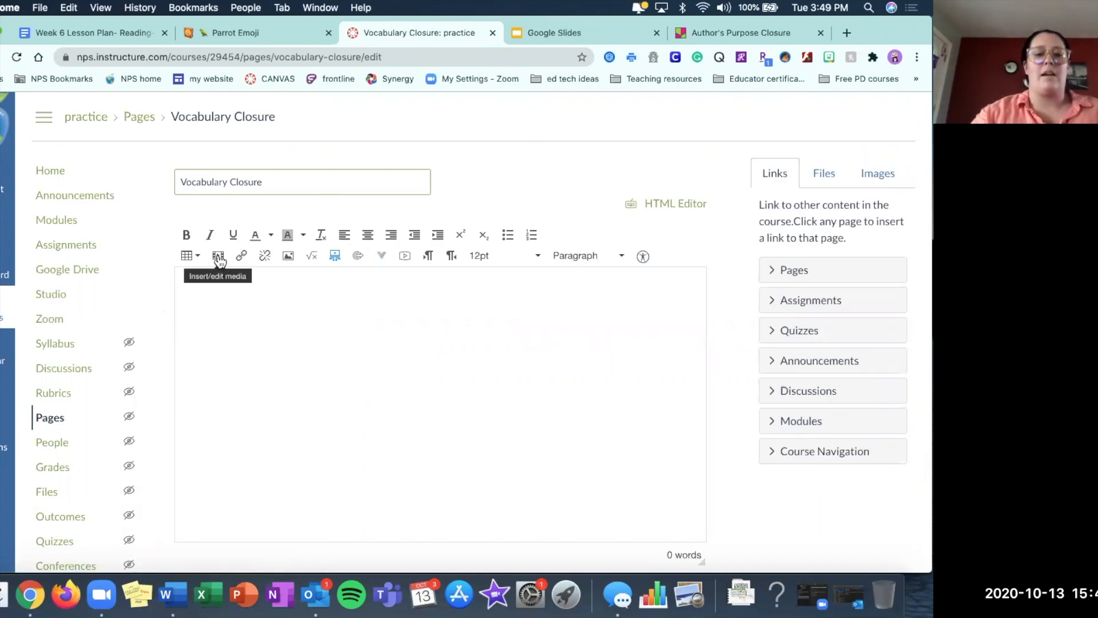
pyautogui.click(218, 256)
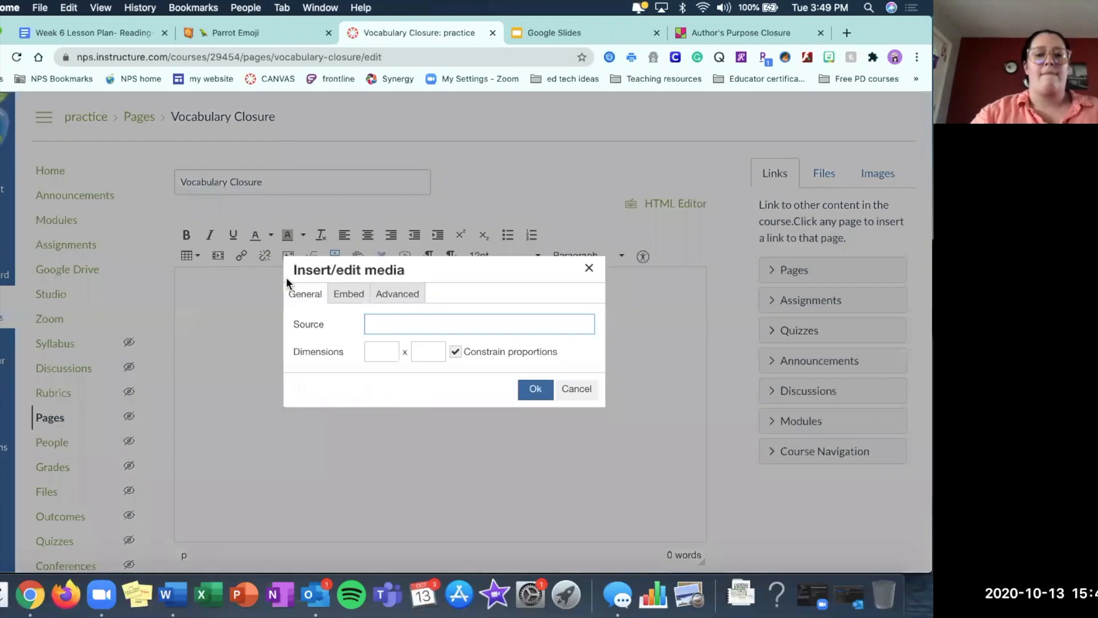
pyautogui.click(356, 299)
pyautogui.click(347, 341)
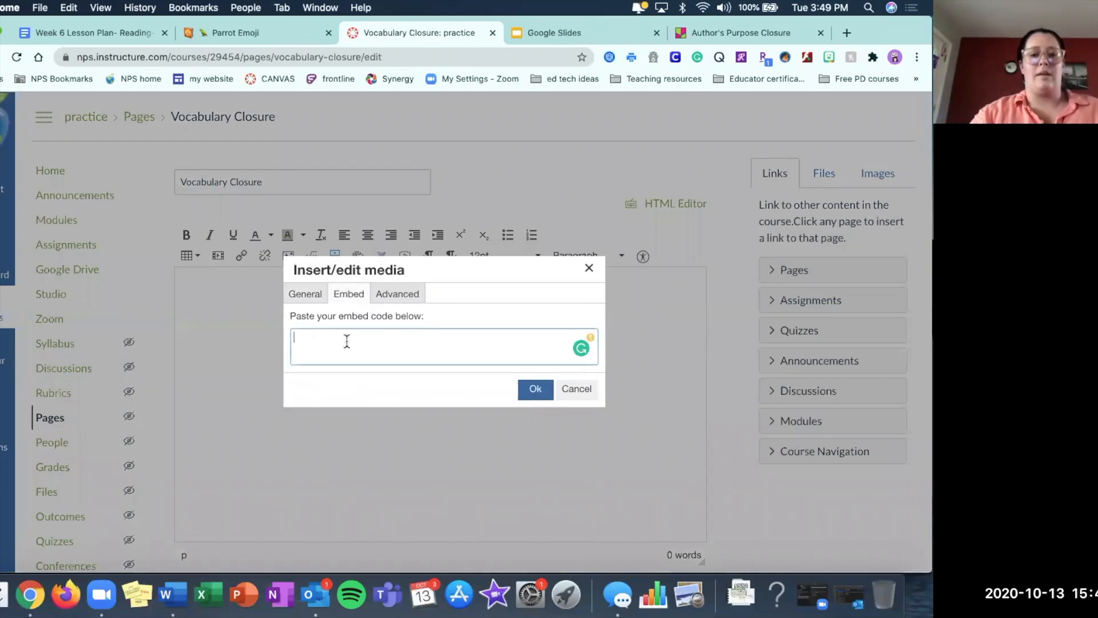
pyautogui.press('super+v')
pyautogui.click(532, 390)
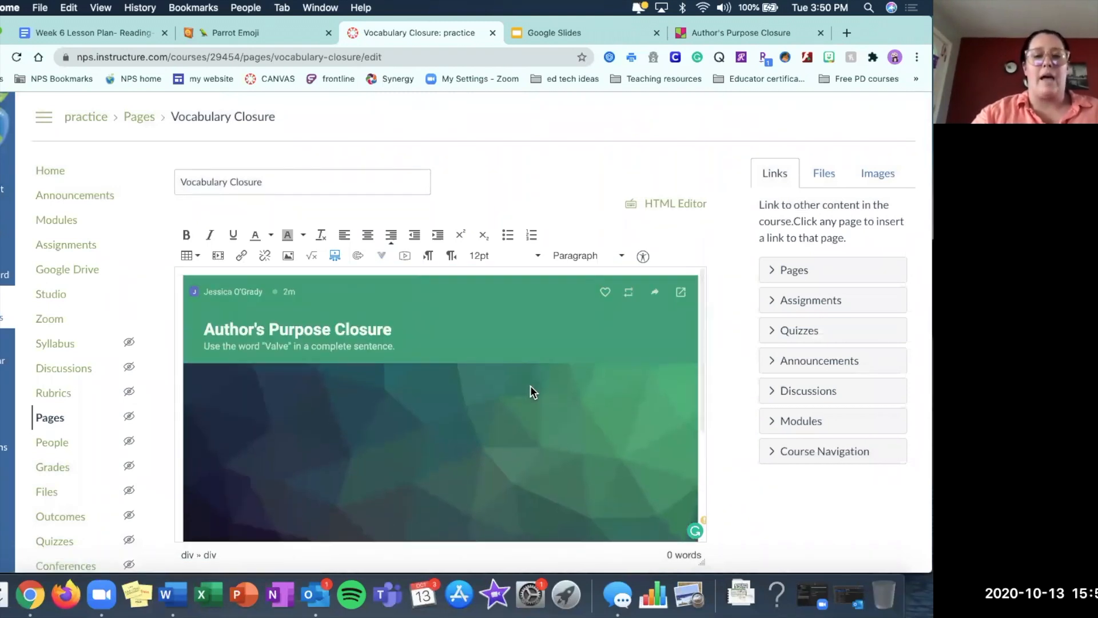
# Check the embedded padlet in the page editor, dismiss the Grammarly sign-in notice and save the page without publishing it.
pyautogui.scroll(-5, 530, 386)
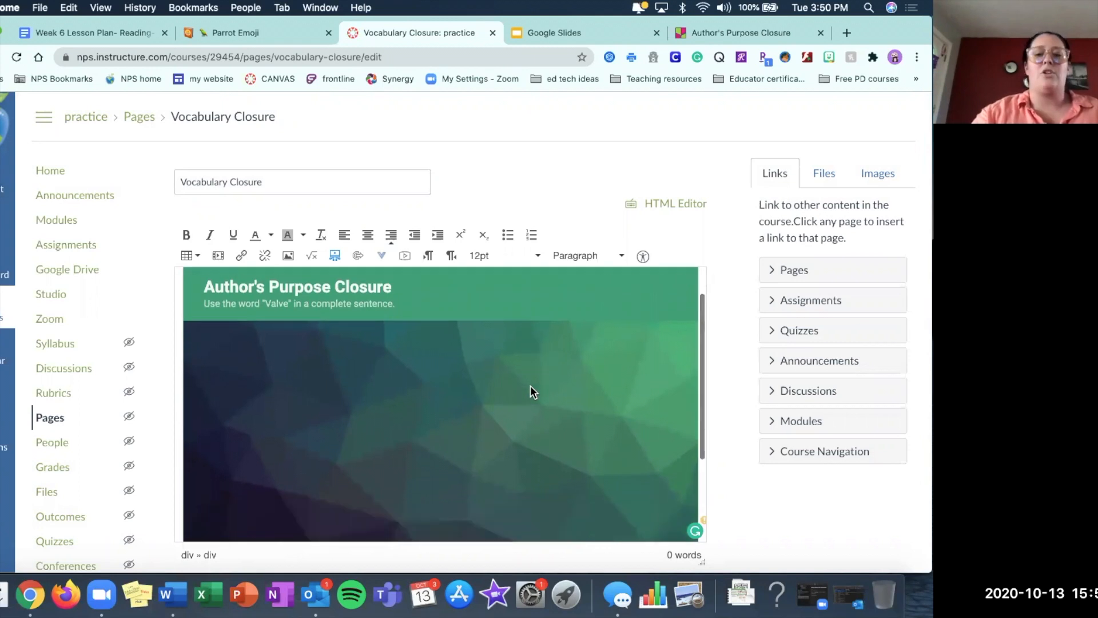
pyautogui.scroll(4, 530, 386)
pyautogui.scroll(1, 530, 386)
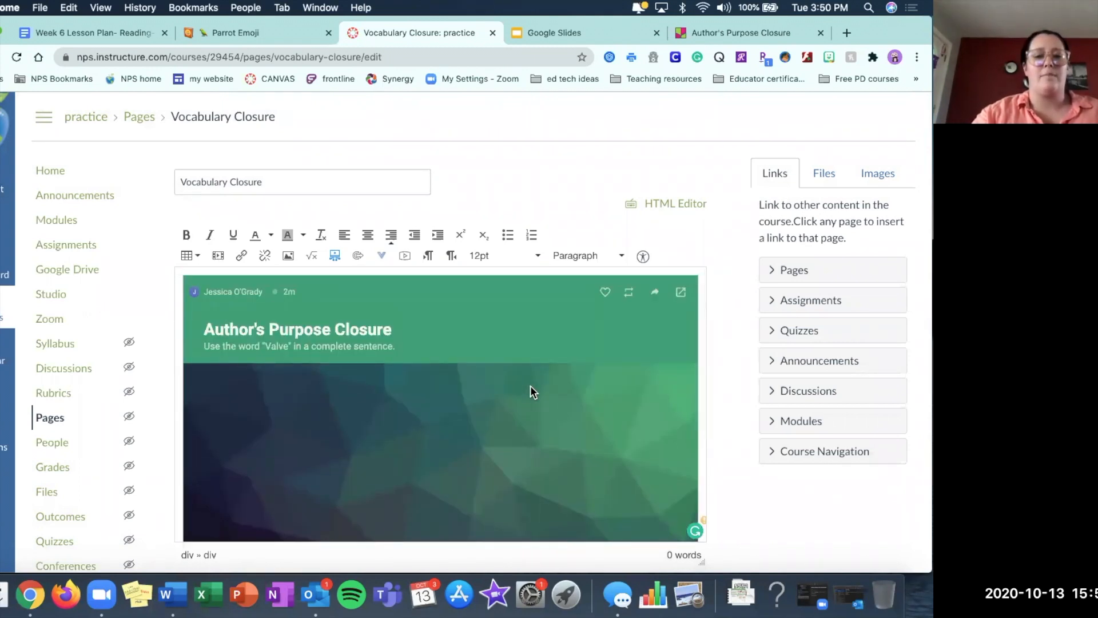
pyautogui.scroll(-3, 758, 411)
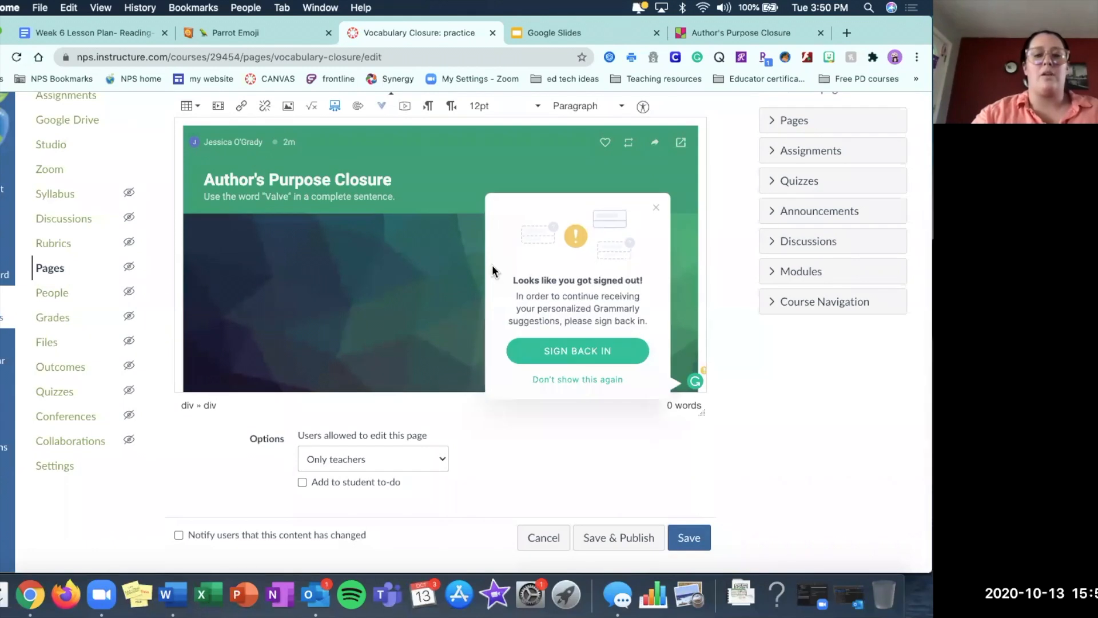
pyautogui.click(656, 208)
pyautogui.scroll(-3, 459, 274)
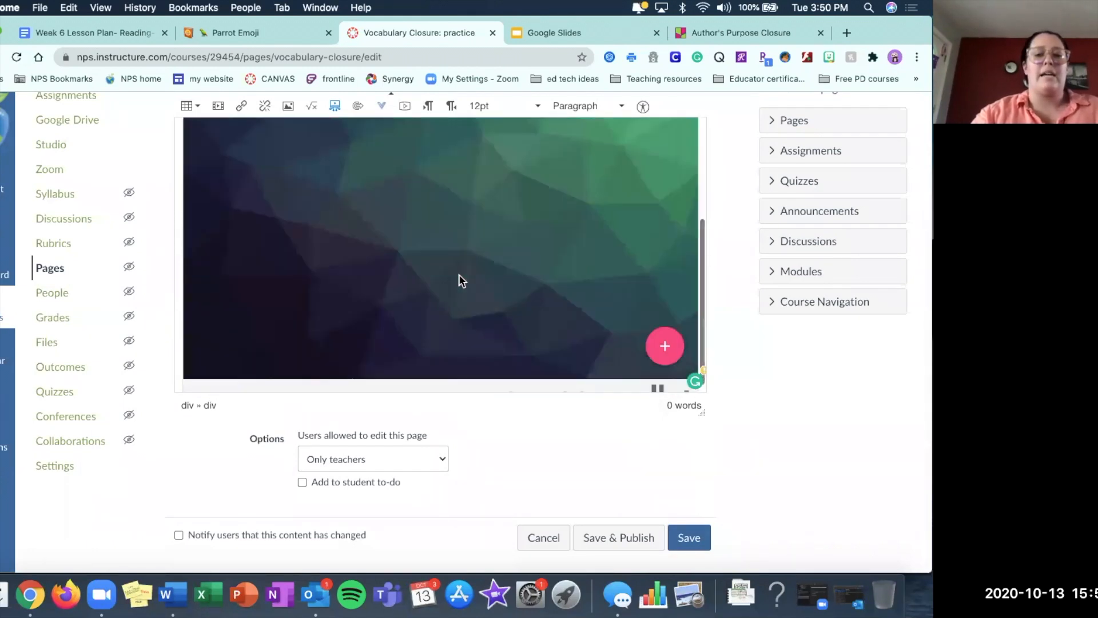
pyautogui.scroll(3, 459, 280)
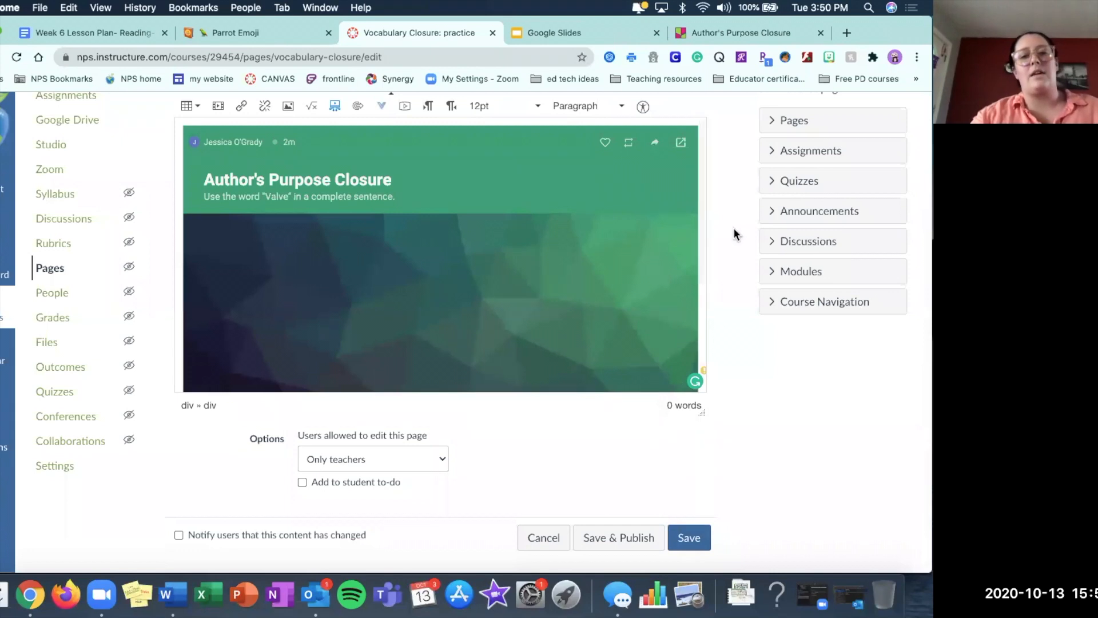
pyautogui.scroll(1, 740, 284)
pyautogui.scroll(2, 740, 284)
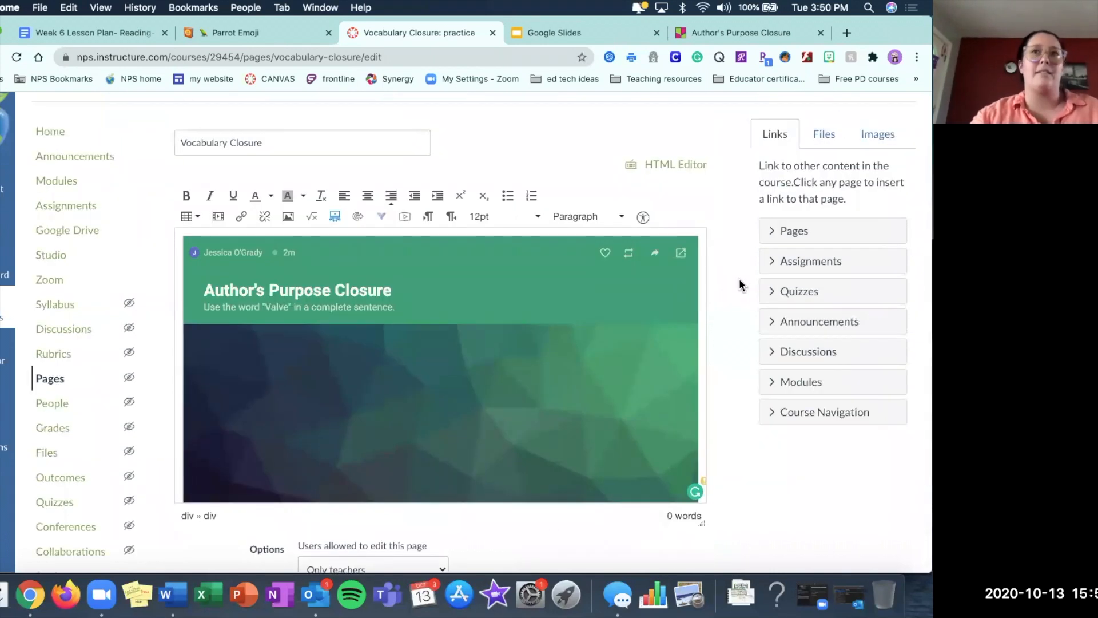
pyautogui.scroll(-1, 739, 284)
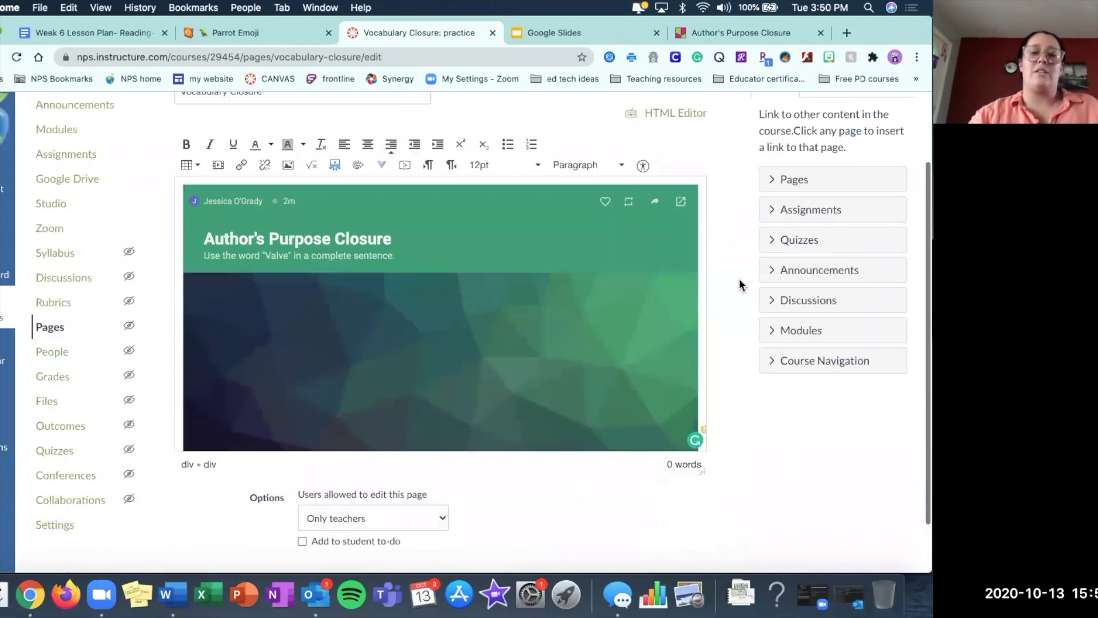
pyautogui.scroll(-1, 740, 284)
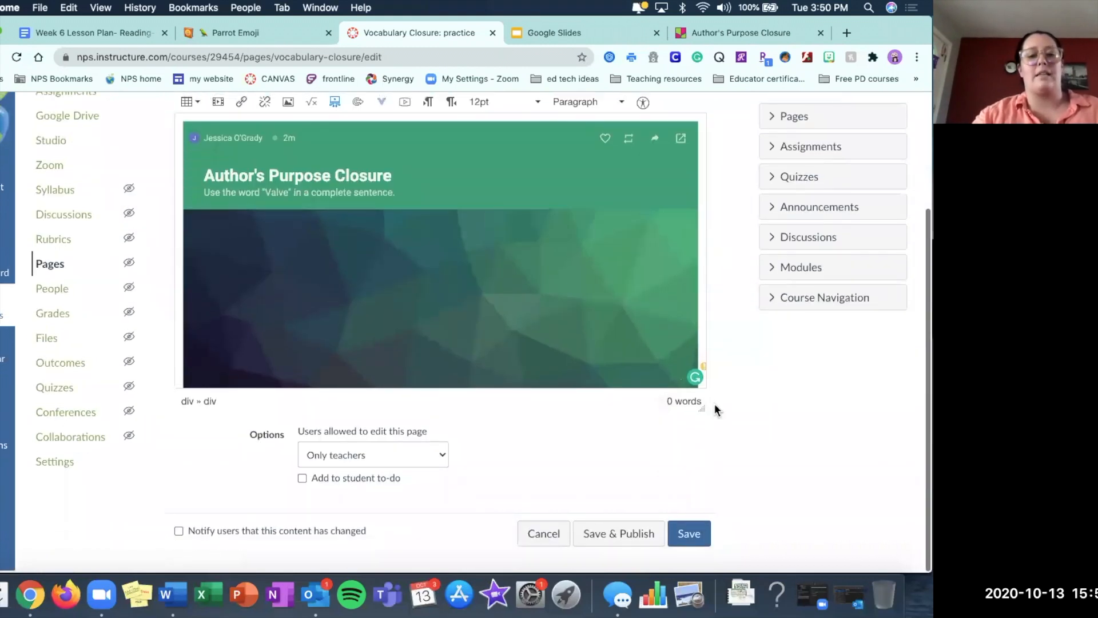
pyautogui.click(689, 536)
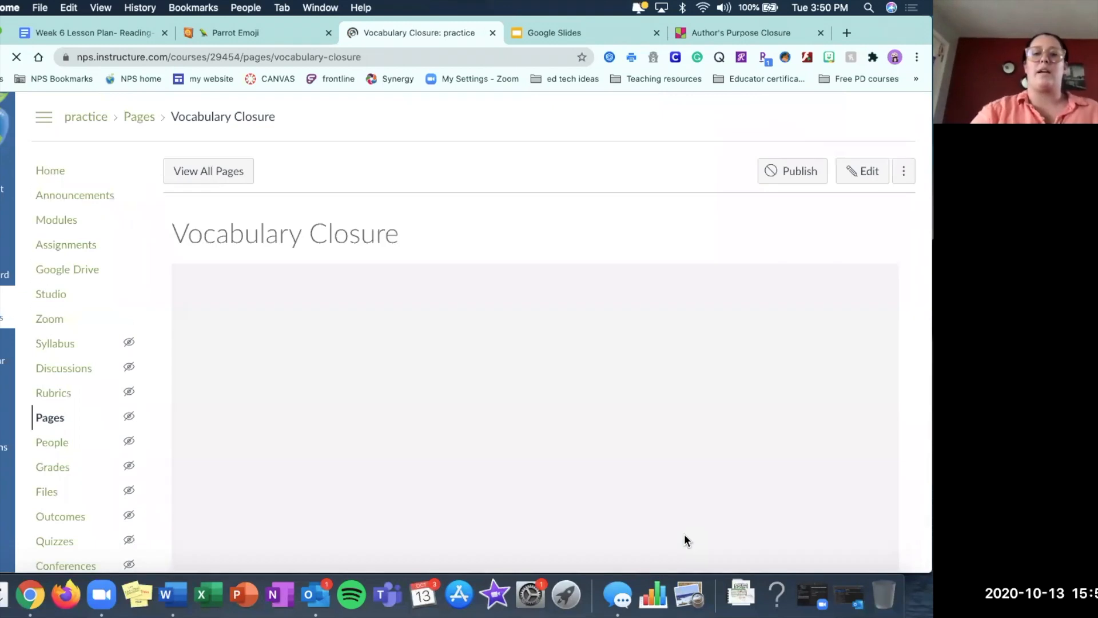
# Review how the embedded padlet's prompt and posting control appear on the saved Vocabulary Closure page.
pyautogui.scroll(-4, 684, 540)
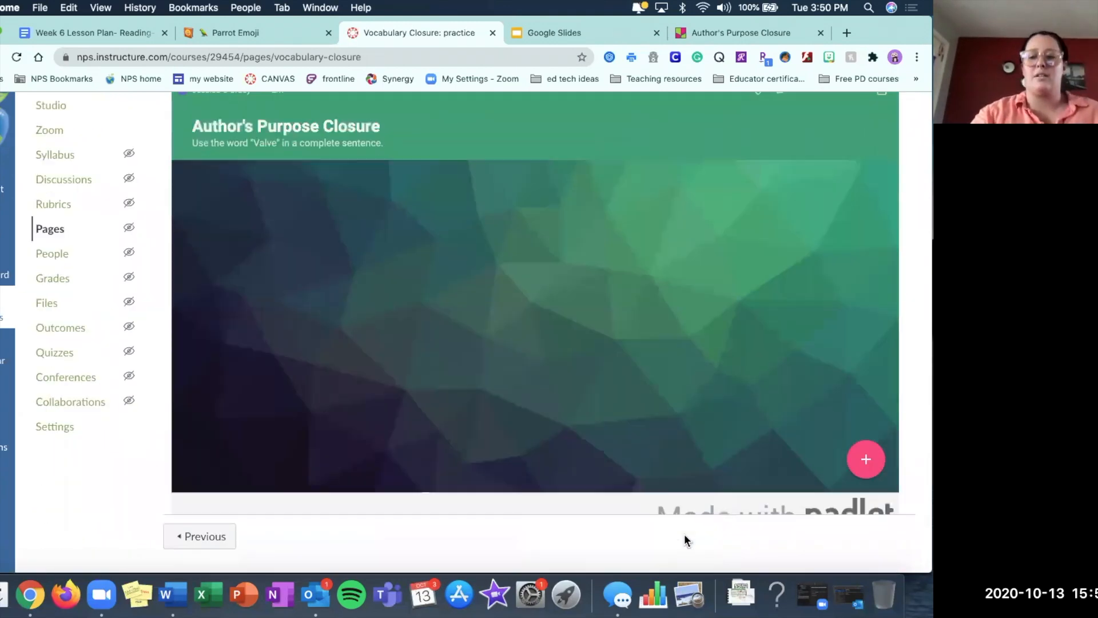
pyautogui.scroll(1, 779, 525)
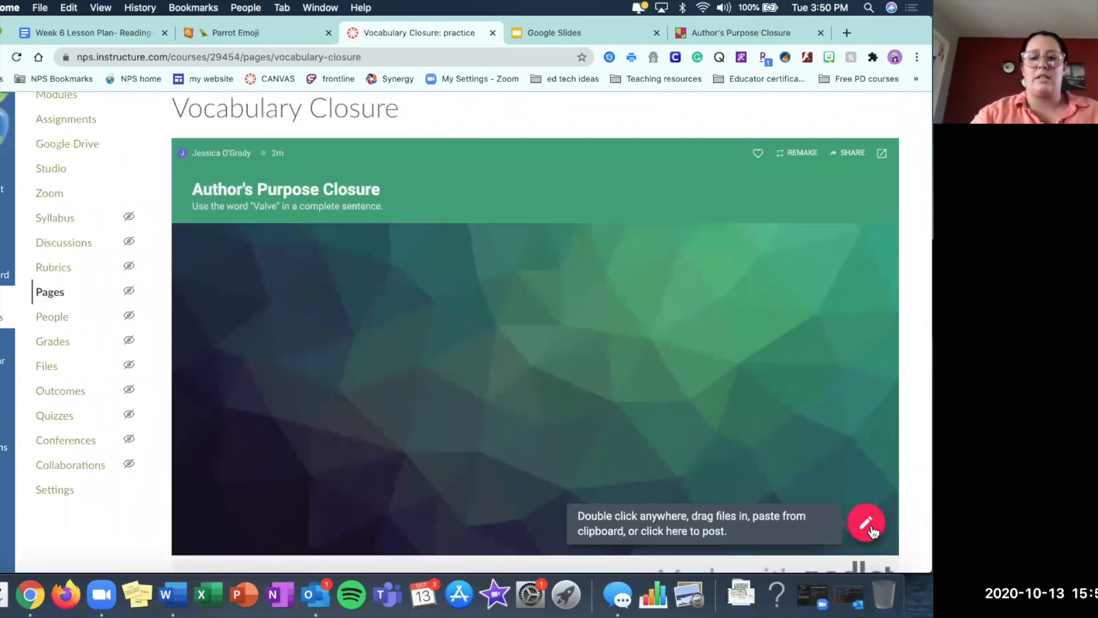
pyautogui.scroll(1, 868, 525)
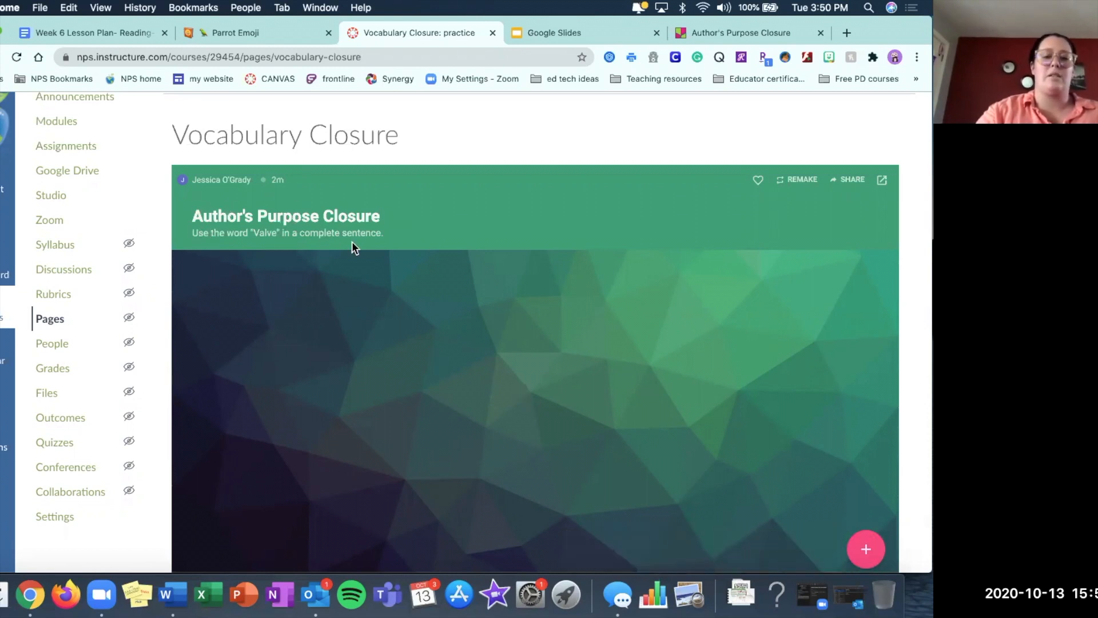
pyautogui.scroll(-2, 857, 548)
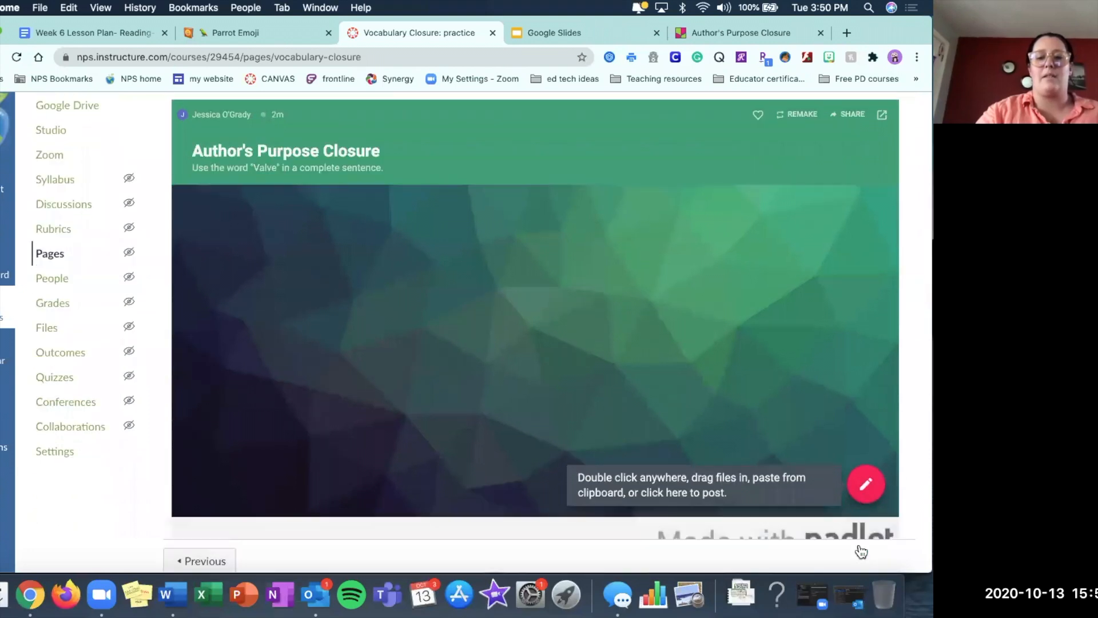
pyautogui.scroll(5, 864, 485)
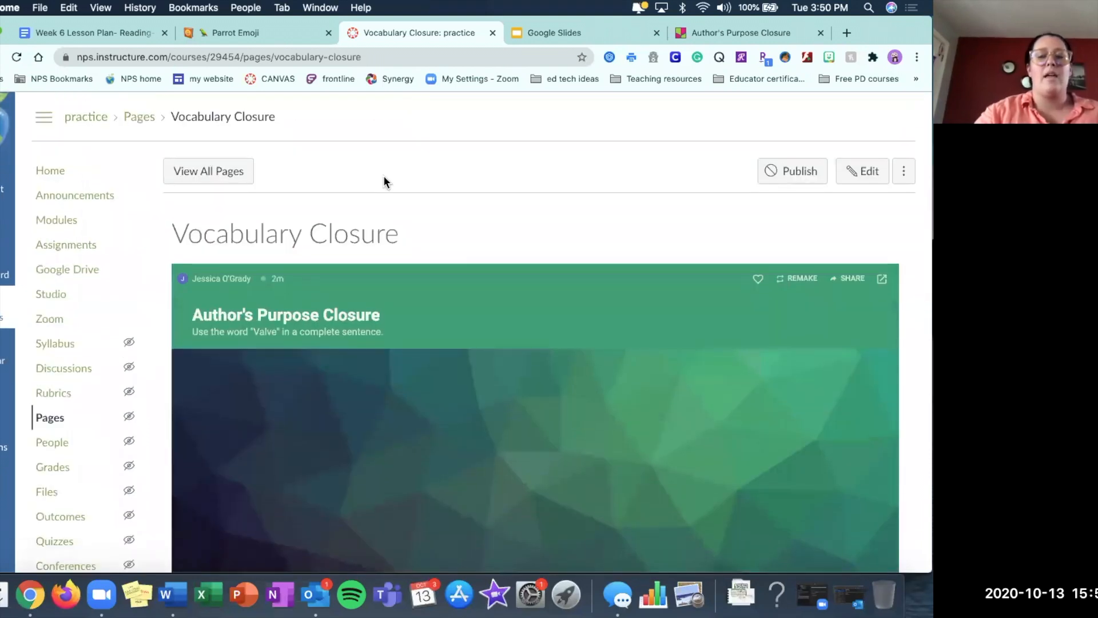
# Start adding a new discussion topic to the October 15th-Reading- Authors Purpose module.
pyautogui.click(51, 218)
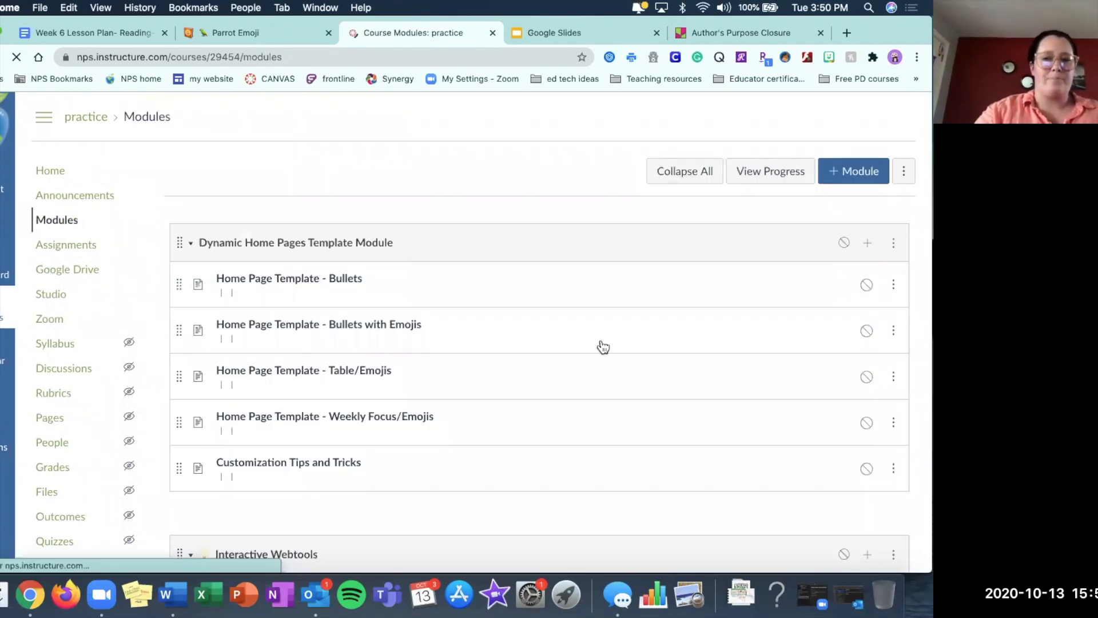
pyautogui.scroll(-15, 601, 343)
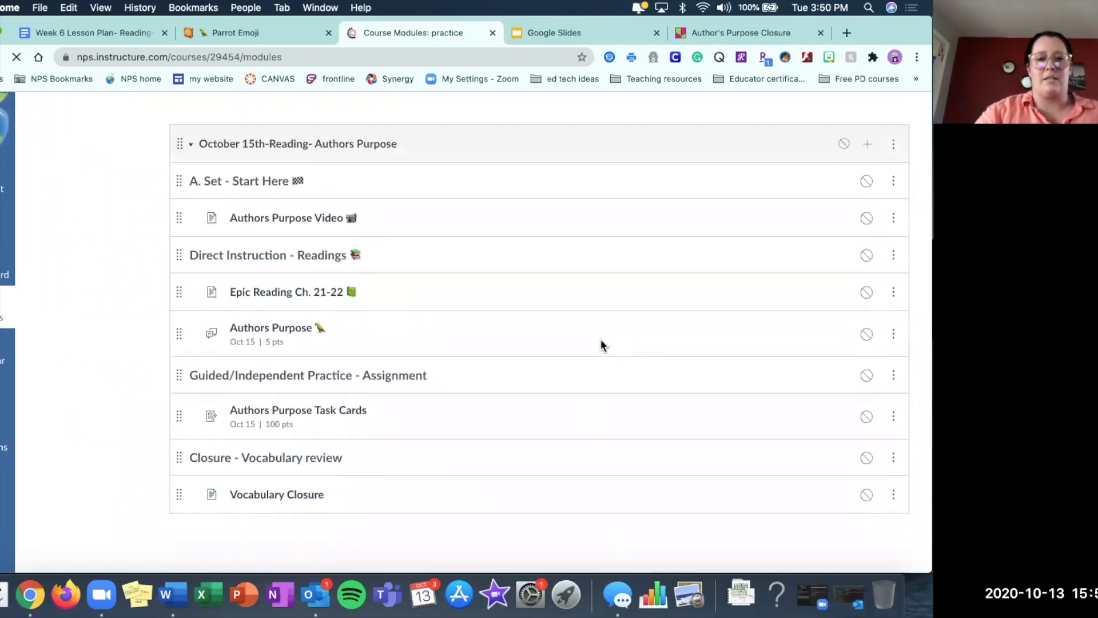
pyautogui.click(867, 145)
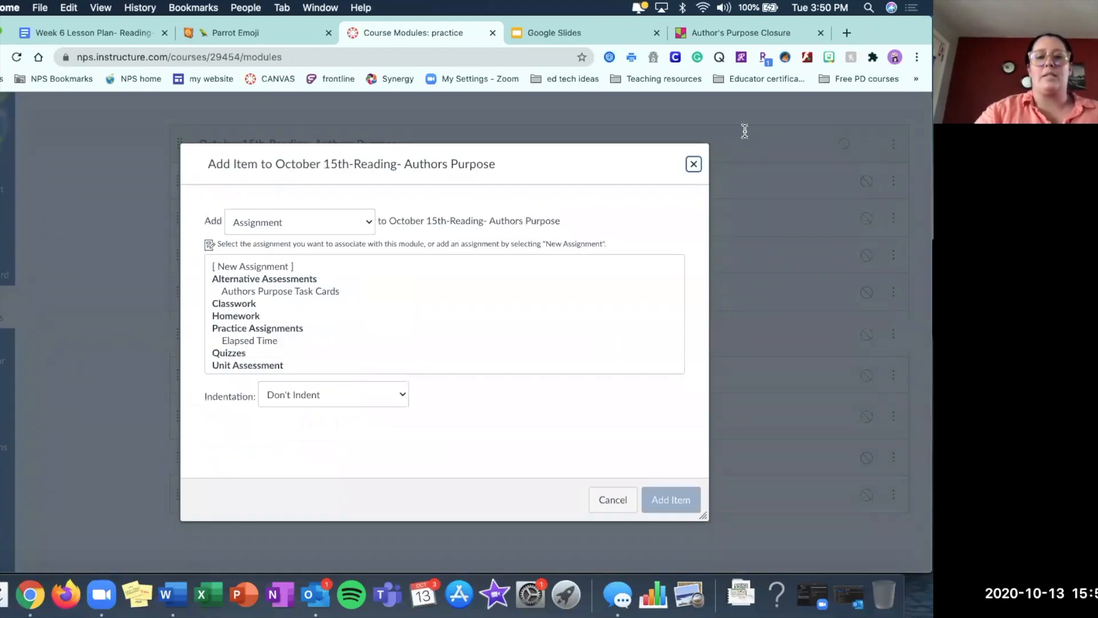
pyautogui.click(290, 214)
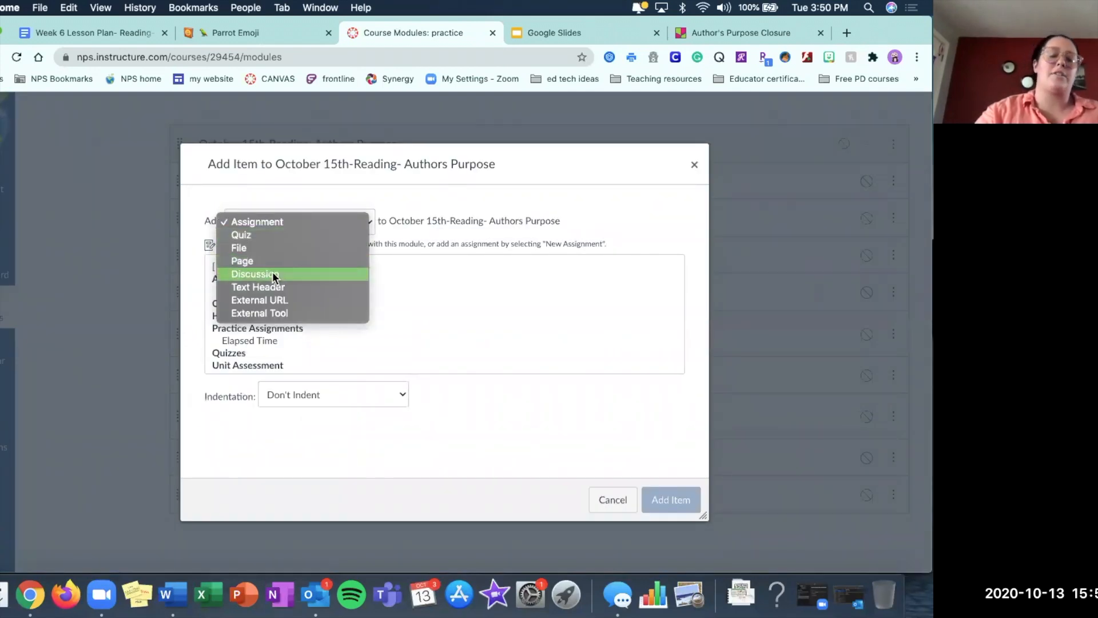
pyautogui.click(272, 274)
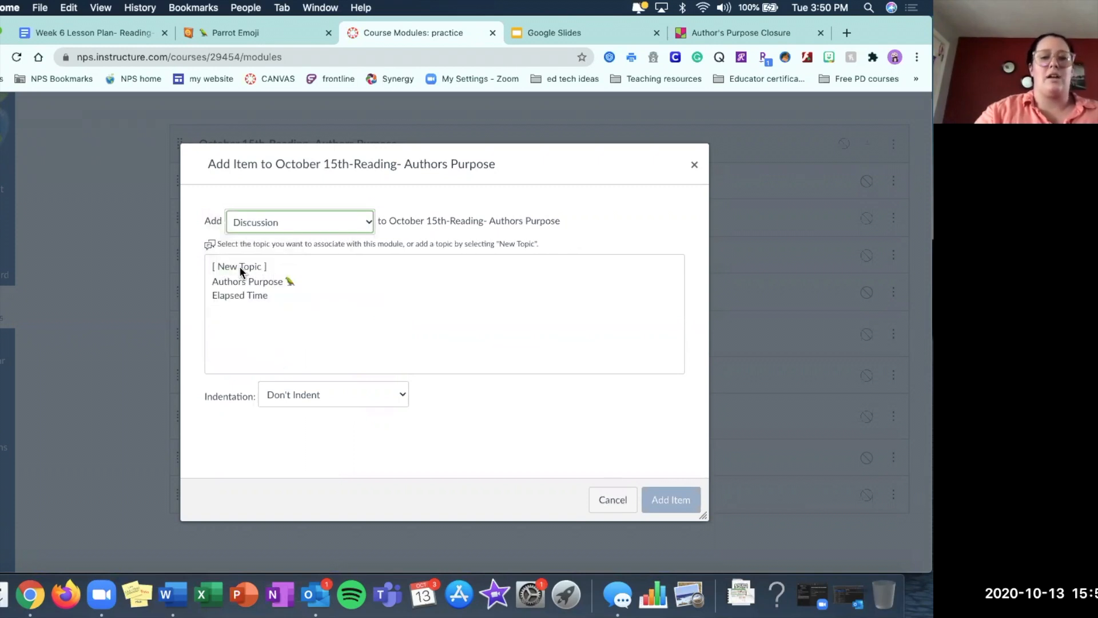
pyautogui.click(239, 266)
# Name the new topic "Vocabulary Review Closure - Valve", indent it one level and add it to the module.
pyautogui.click(308, 402)
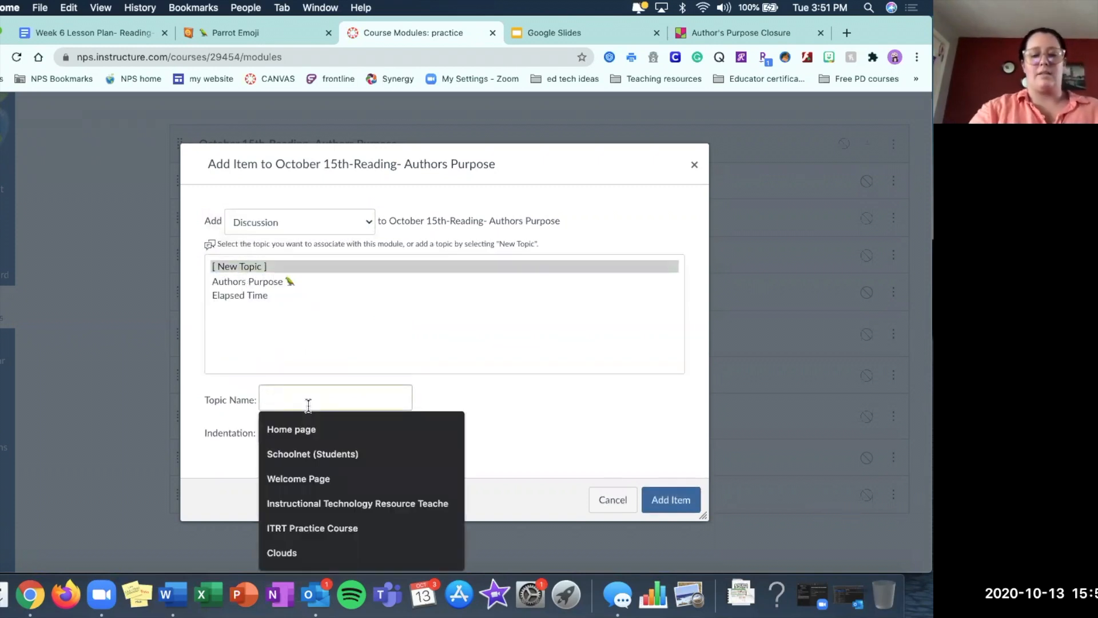
pyautogui.write('Closu')
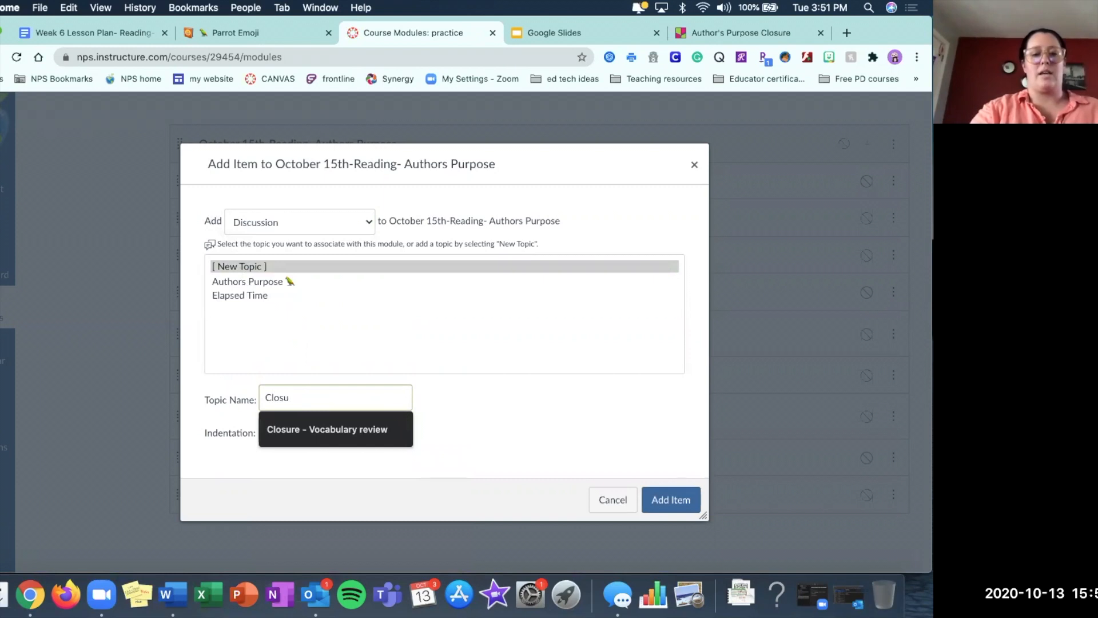
pyautogui.press('BackSpace')
pyautogui.press('BackSpace')
pyautogui.press('BackSpace')
pyautogui.press('BackSpace')
pyautogui.press('BackSpace')
pyautogui.write('Vo')
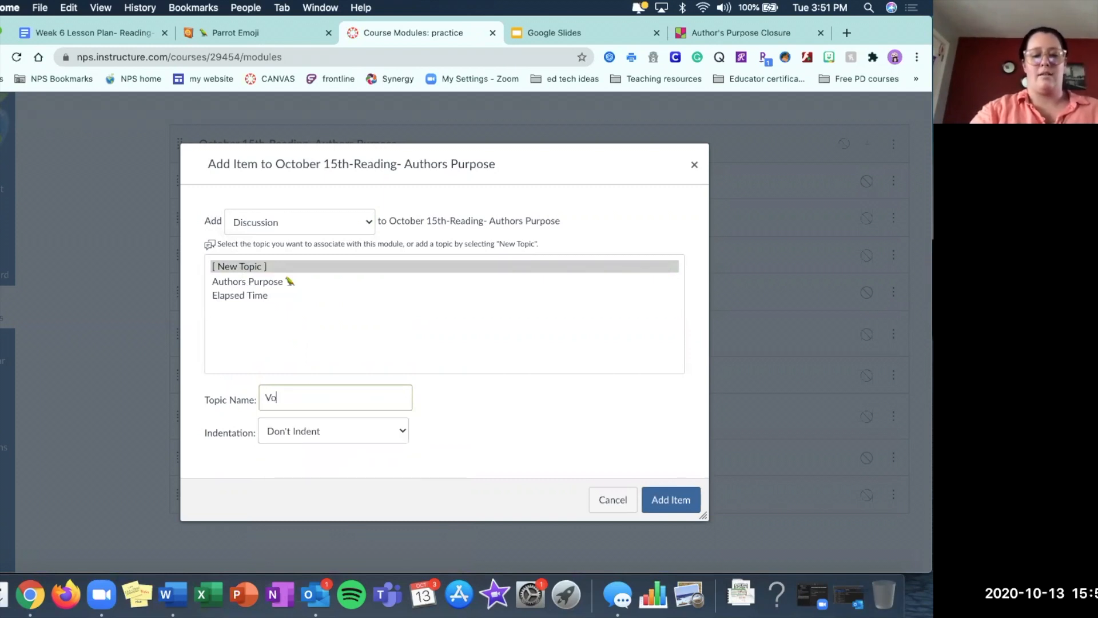
pyautogui.write('cabukla')
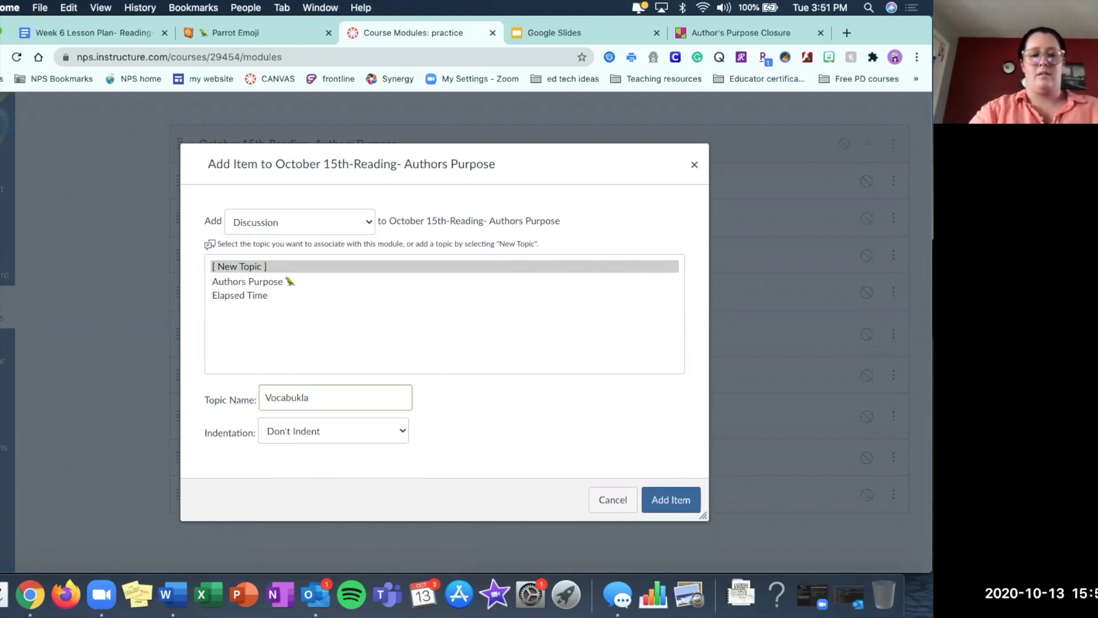
pyautogui.write('lary Review Co')
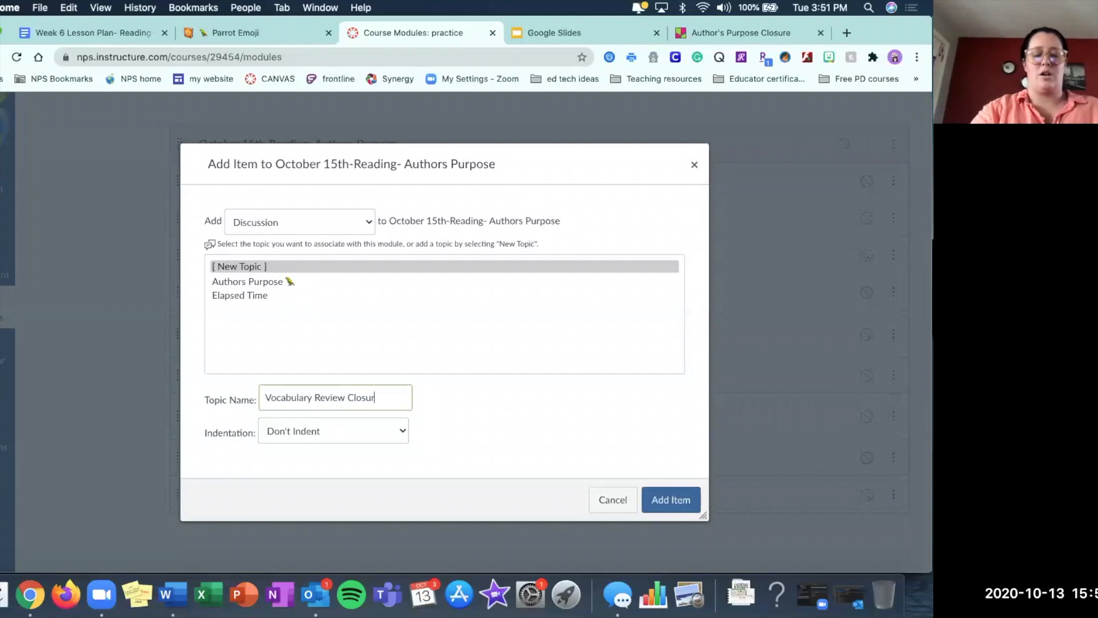
pyautogui.write('losure - Valve')
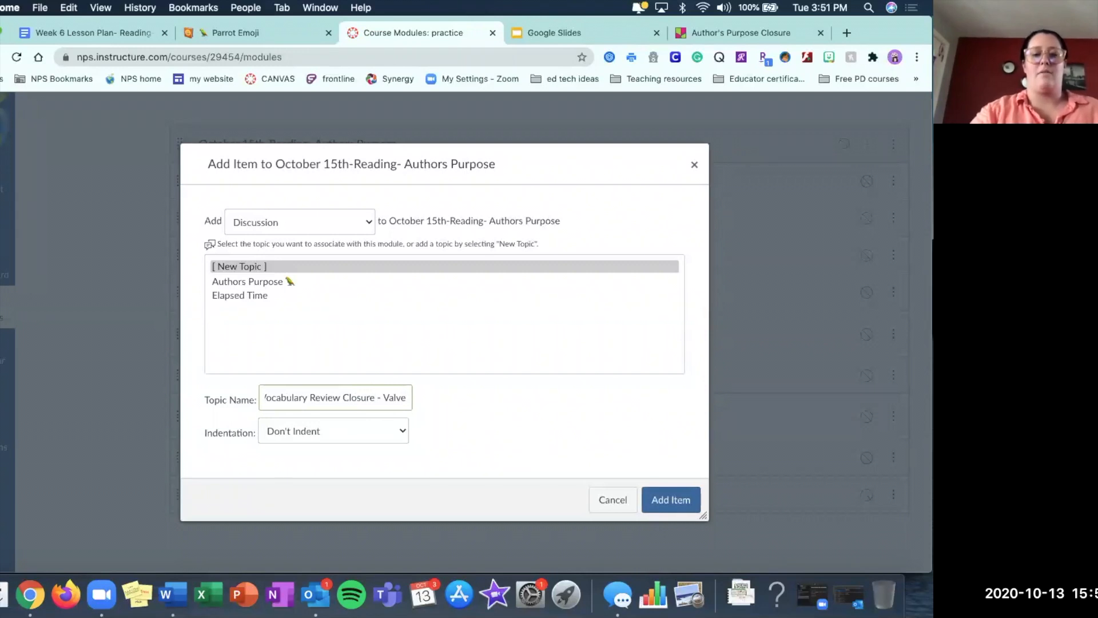
pyautogui.click(318, 430)
pyautogui.click(311, 445)
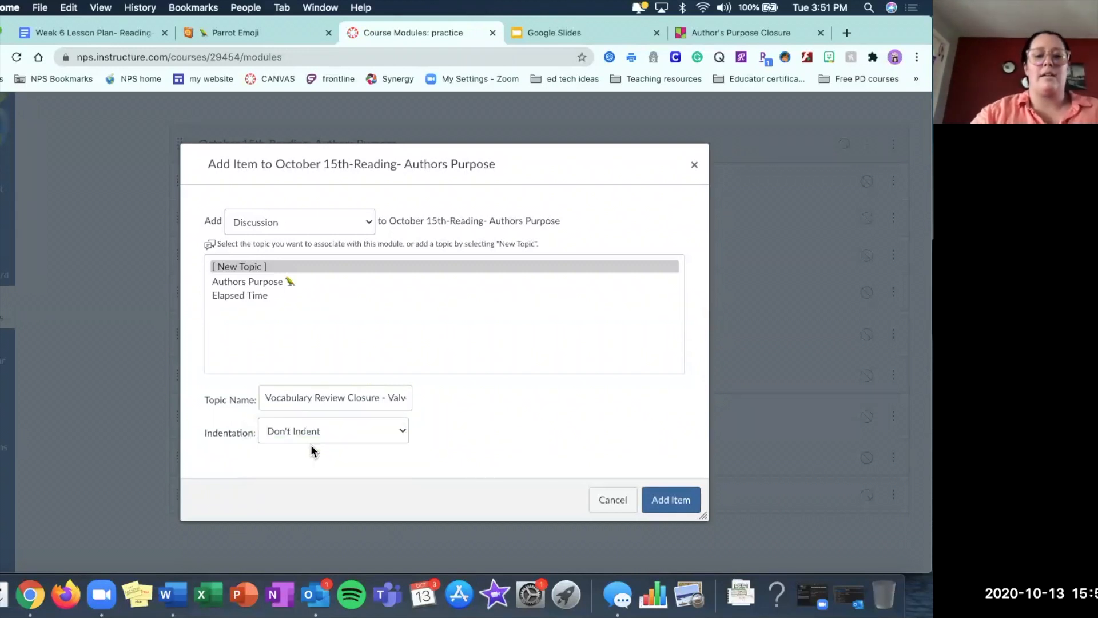
pyautogui.click(667, 500)
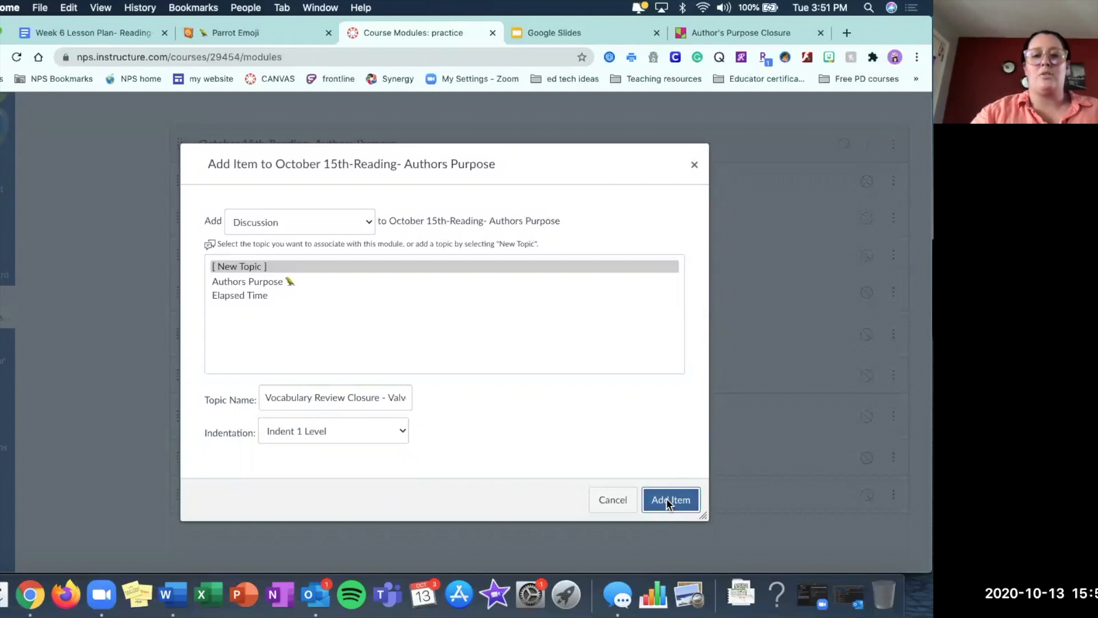
# Open the Vocabulary Review Closure - Valve discussion from the module for editing.
pyautogui.scroll(-2, 667, 500)
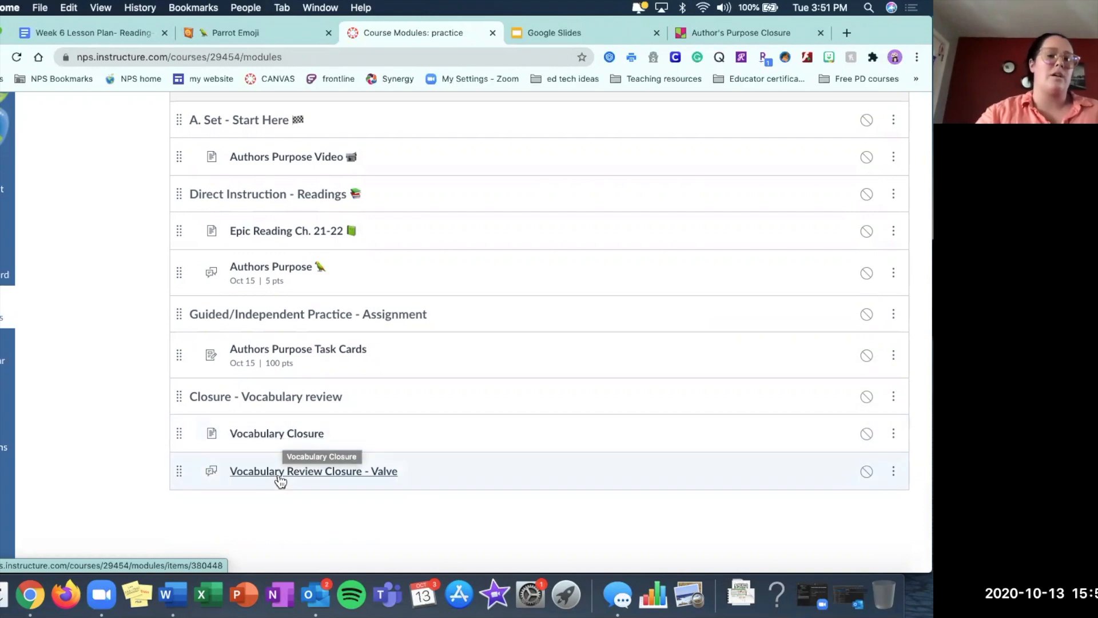
pyautogui.click(280, 475)
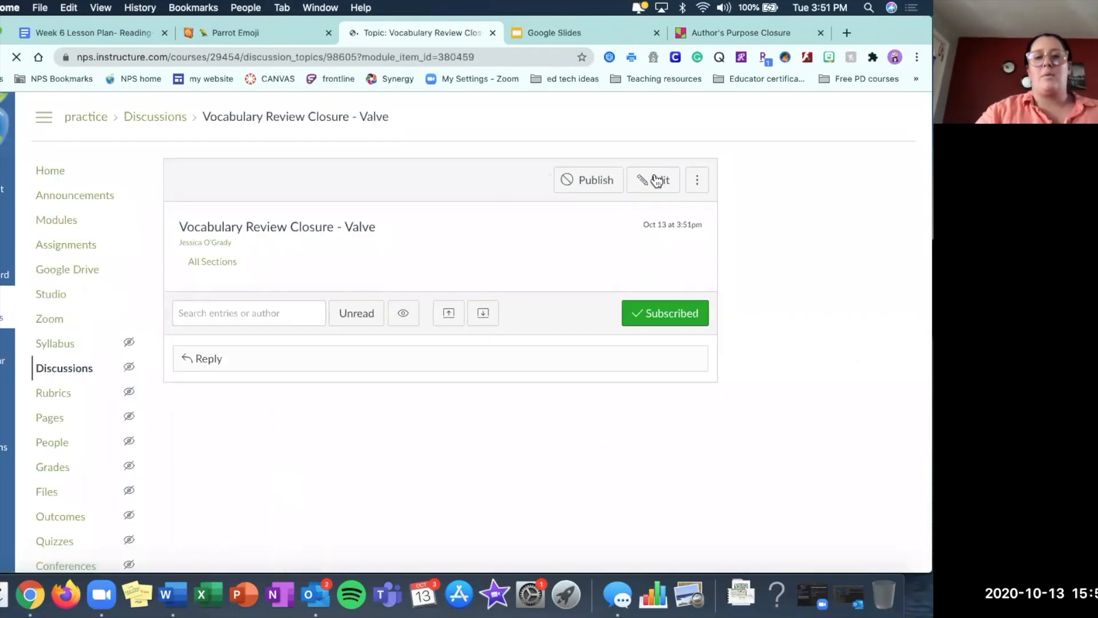
pyautogui.click(657, 180)
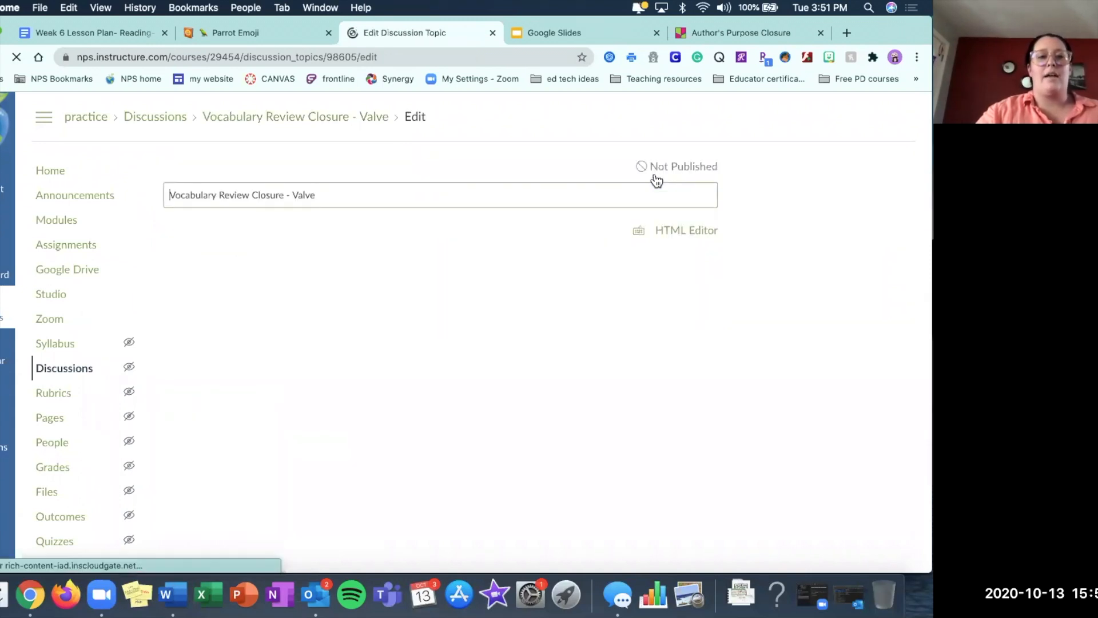
# Copy the closure prompt about using the word Valve from the Microsoft Word lesson notes into the discussion body in Chrome.
pyautogui.hotkey('ctrl', 'Up')
pyautogui.click(305, 426)
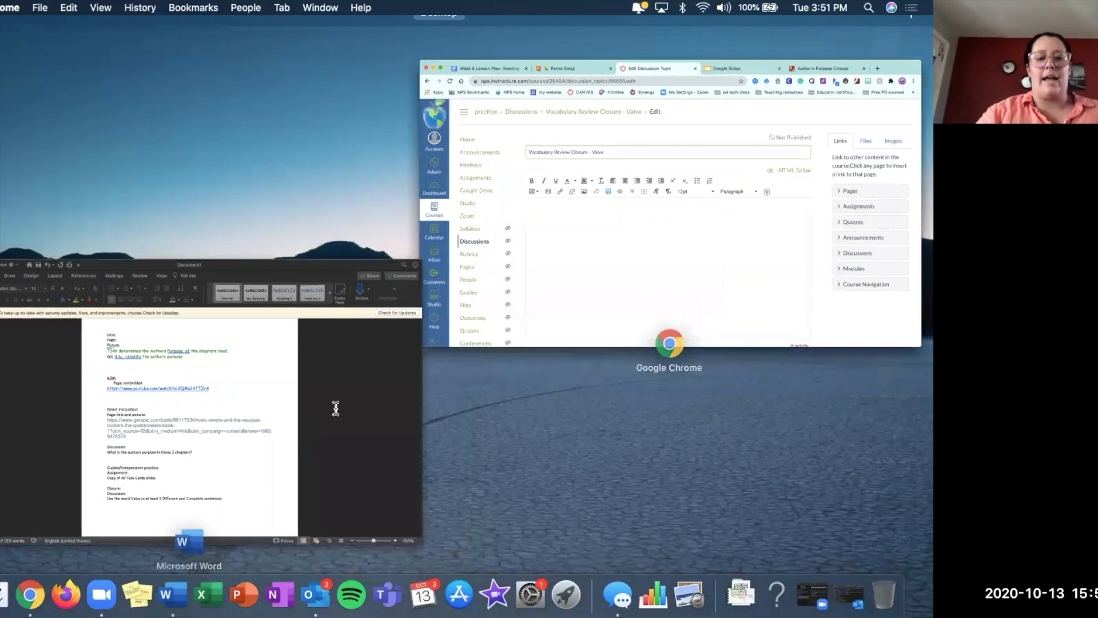
pyautogui.click(460, 482)
pyautogui.moveTo(471, 483); pyautogui.dragTo(233, 485)
pyautogui.press('super+c')
pyautogui.click(920, 178)
pyautogui.click(403, 367)
pyautogui.press('super+v')
# Reword the pasted discussion prompt to "Use the word Valve in a Complete sentence".
pyautogui.click(320, 308)
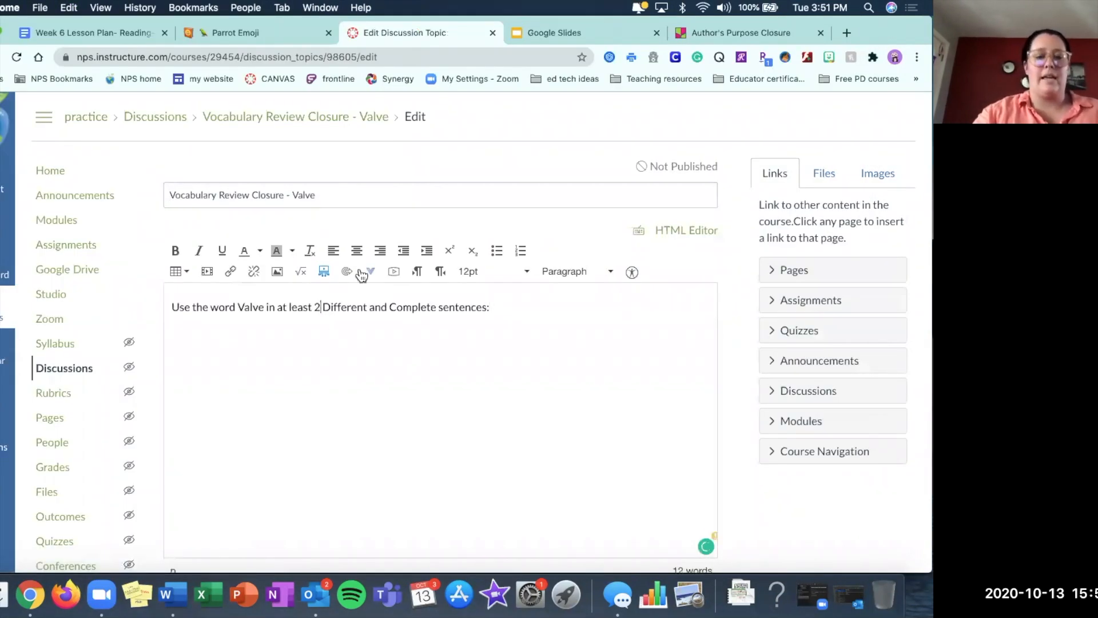
pyautogui.press('BackSpace')
pyautogui.press('BackSpace')
pyautogui.press('BackSpace')
pyautogui.press('BackSpace')
pyautogui.press('BackSpace')
pyautogui.press('BackSpace')
pyautogui.press('BackSpace')
pyautogui.press('BackSpace')
pyautogui.press('BackSpace')
pyautogui.press('BackSpace')
pyautogui.press('BackSpace')
pyautogui.press('BackSpace')
pyautogui.press('BackSpace')
pyautogui.write('in ')
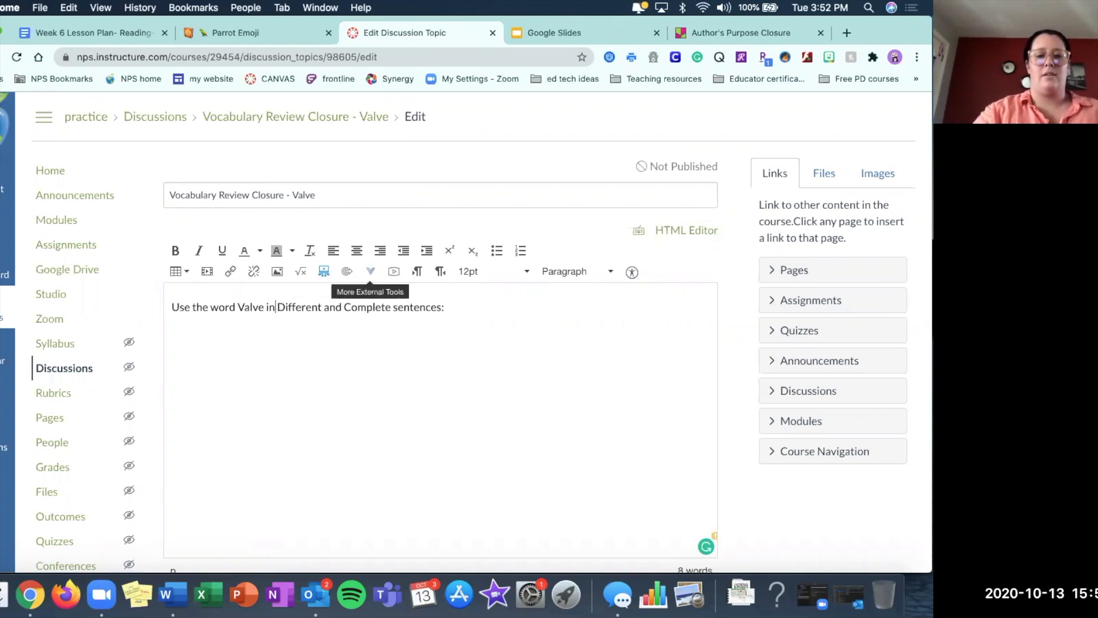
pyautogui.write('a')
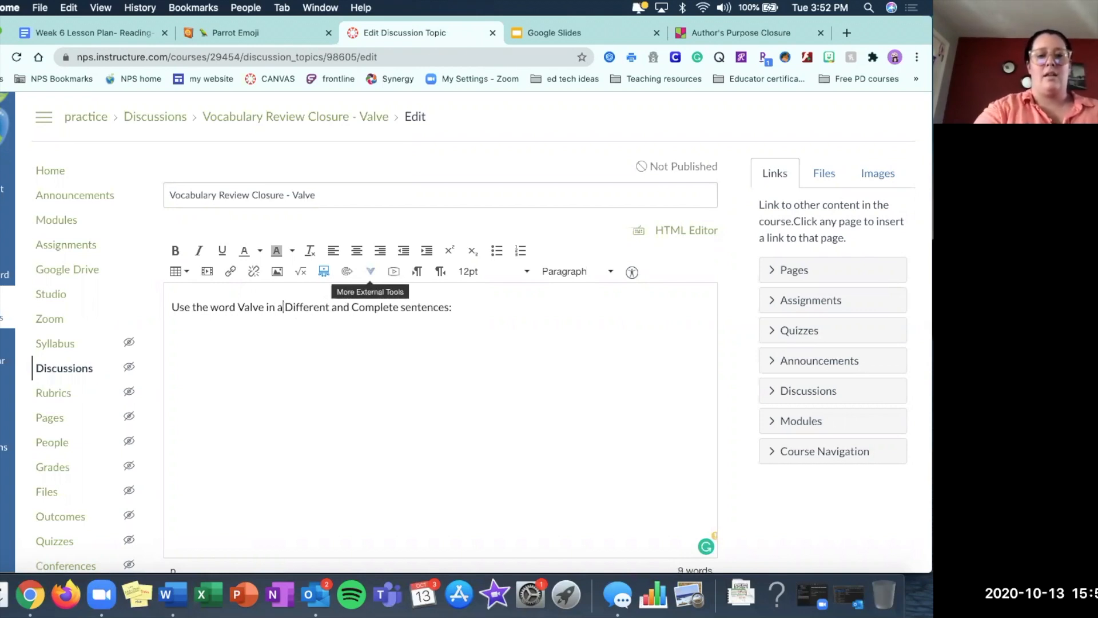
pyautogui.click(351, 307)
pyautogui.moveTo(310, 307); pyautogui.dragTo(288, 307)
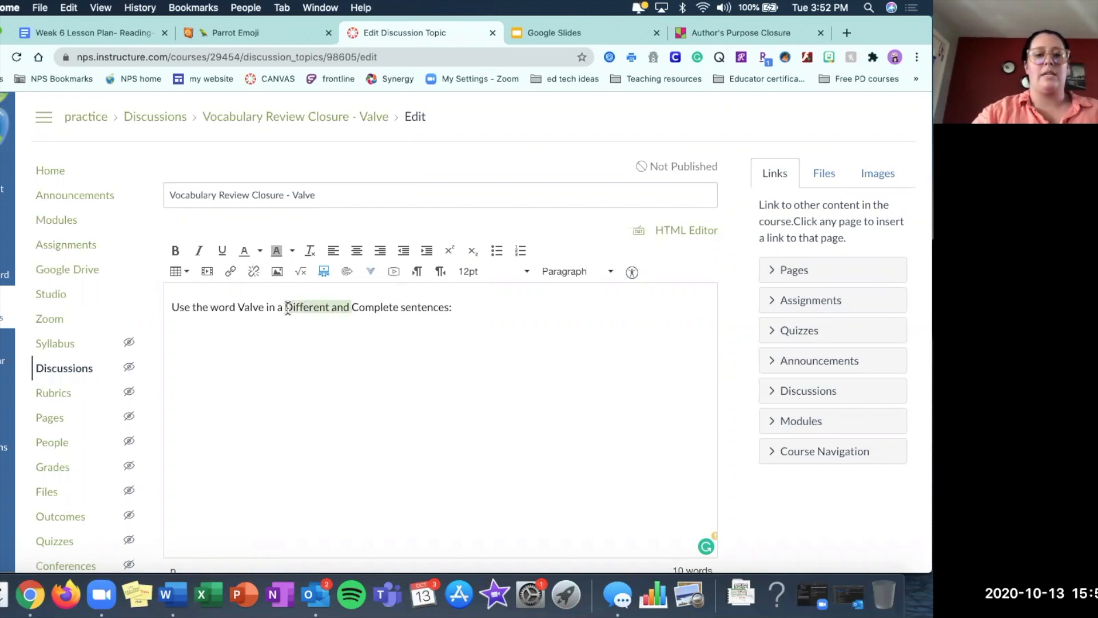
pyautogui.press('BackSpace')
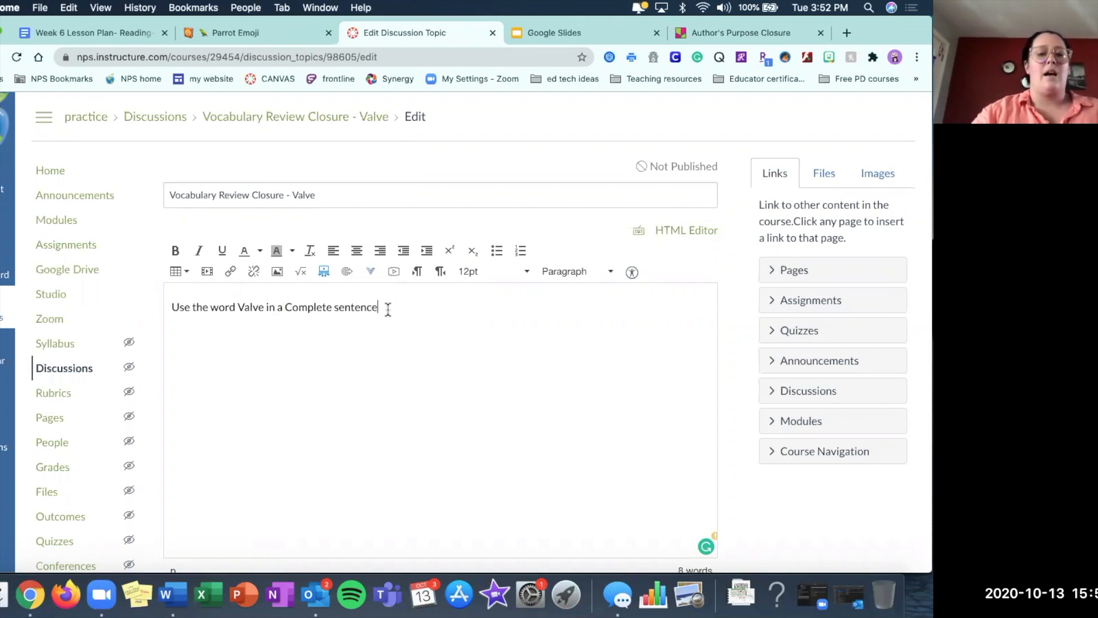
# Format the whole discussion prompt as Header 2.
pyautogui.moveTo(388, 309); pyautogui.dragTo(128, 312)
pyautogui.click(566, 271)
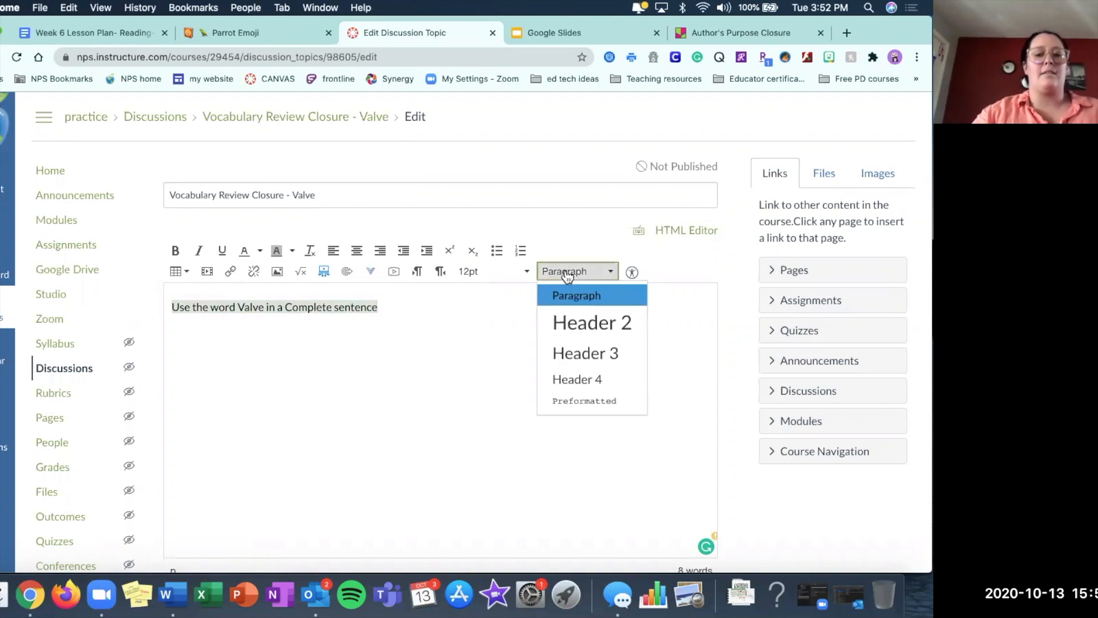
pyautogui.click(575, 323)
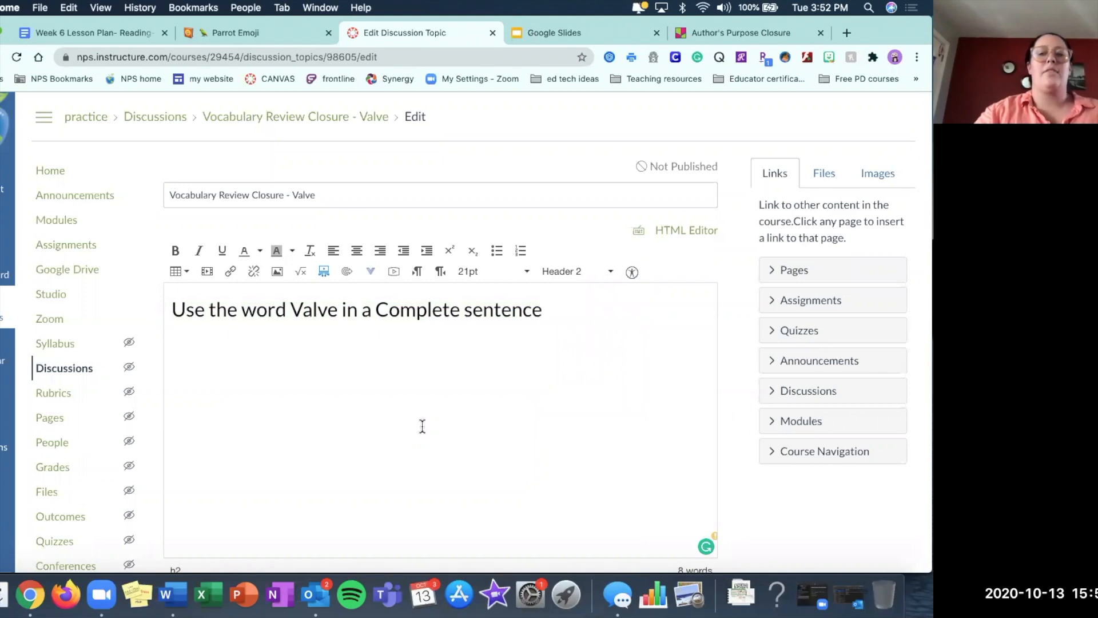
# Require users to post before seeing replies and make the discussion graded.
pyautogui.scroll(-2, 422, 427)
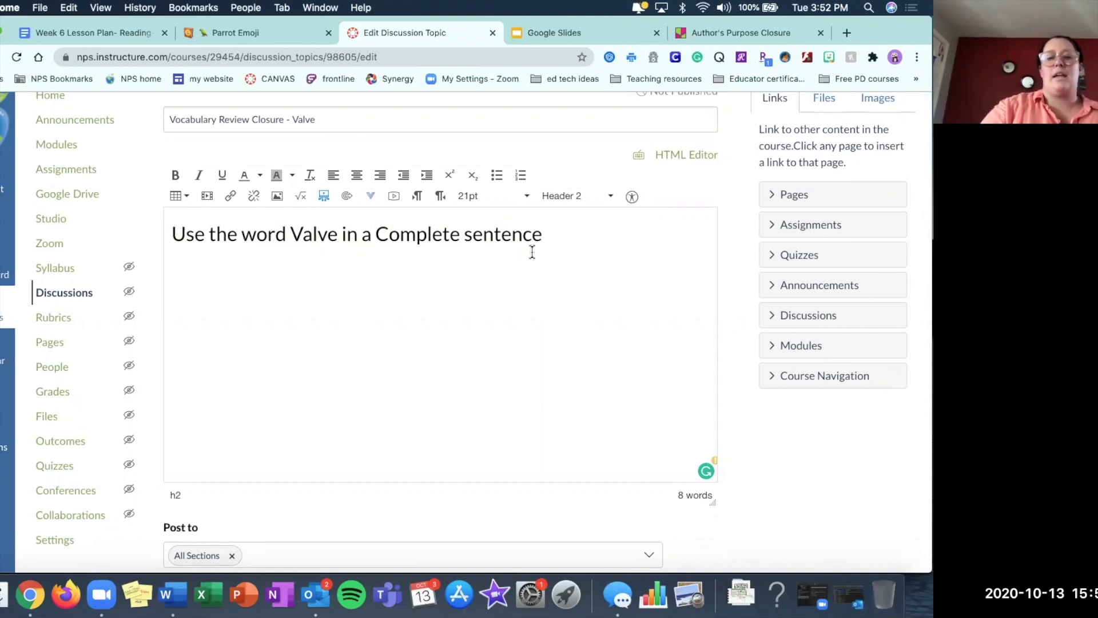
pyautogui.scroll(-1, 532, 252)
pyautogui.scroll(-3, 532, 252)
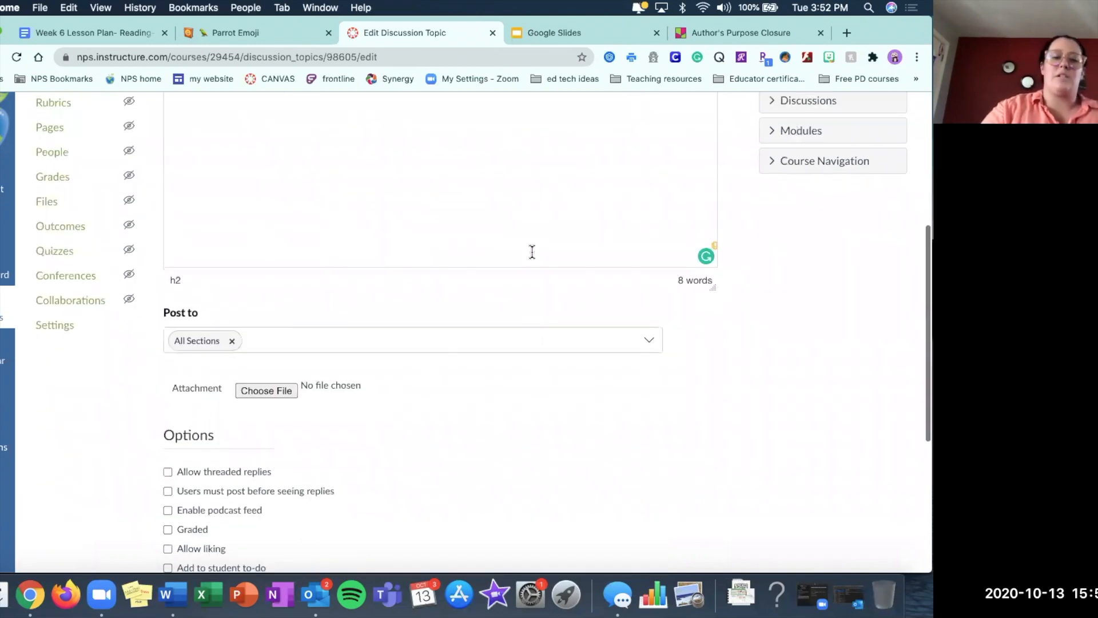
pyautogui.scroll(-5, 532, 252)
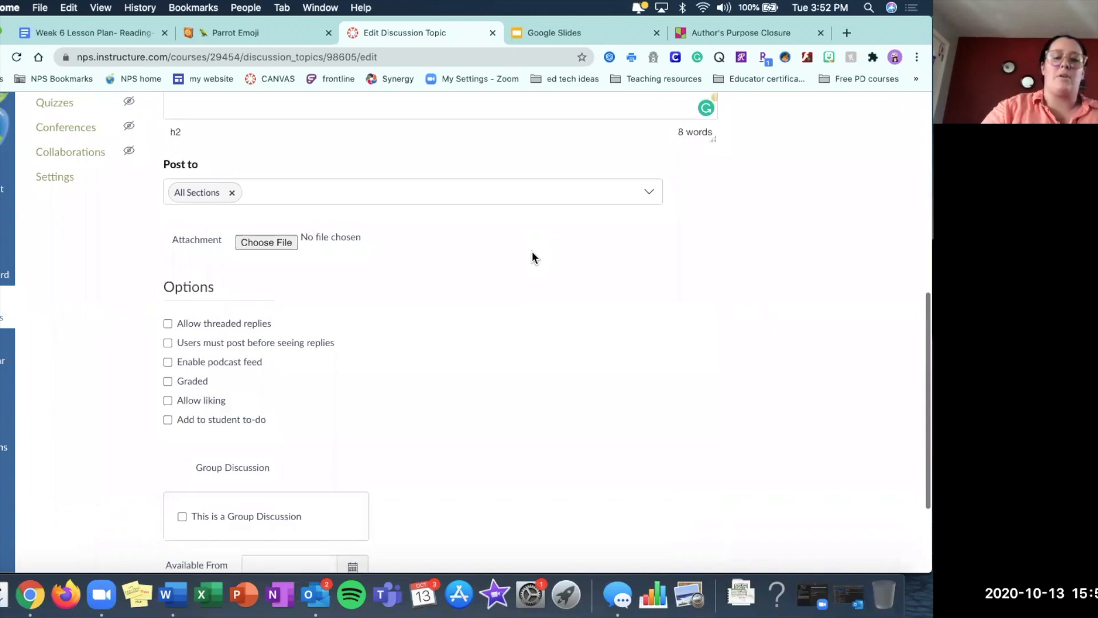
pyautogui.click(168, 245)
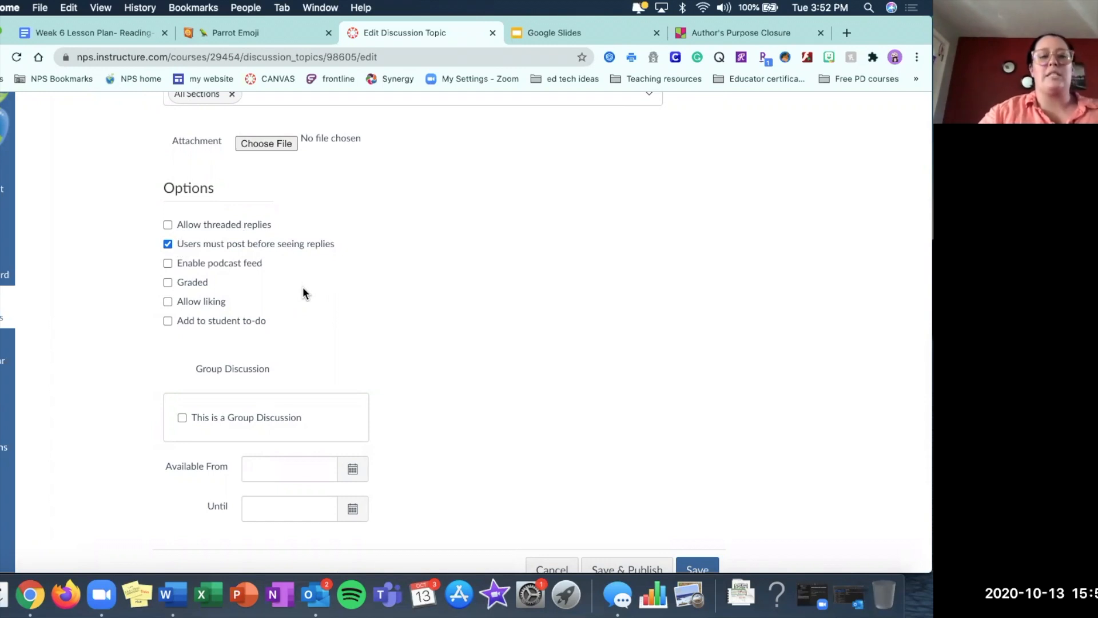
pyautogui.scroll(-2, 303, 288)
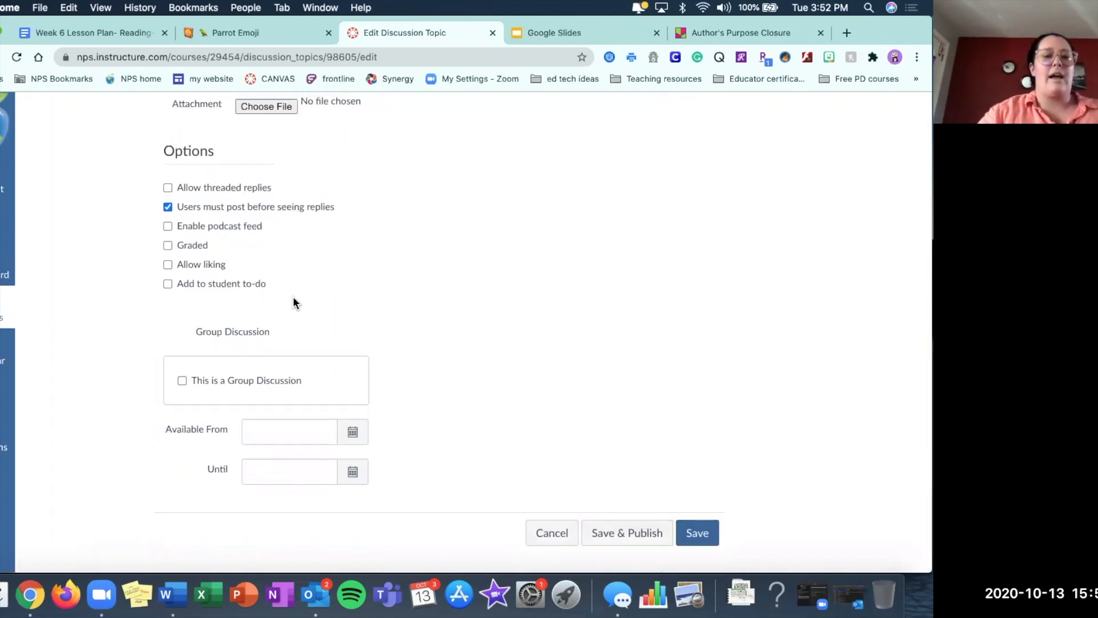
pyautogui.click(168, 246)
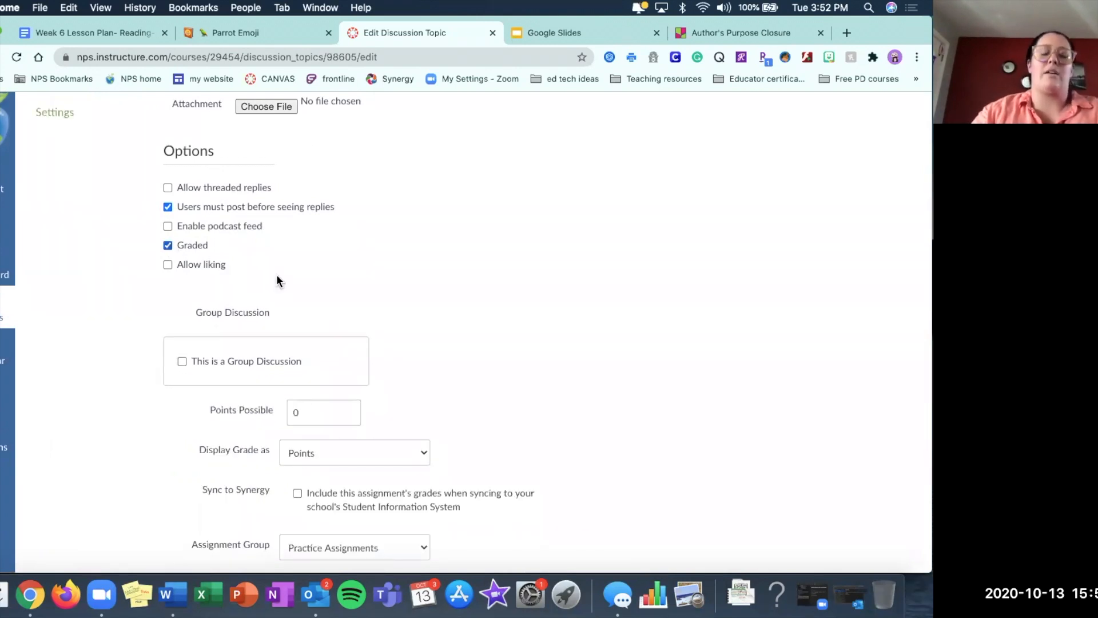
# Set the discussion's points possible to 5 and display its grade as Percentage.
pyautogui.scroll(-3, 304, 329)
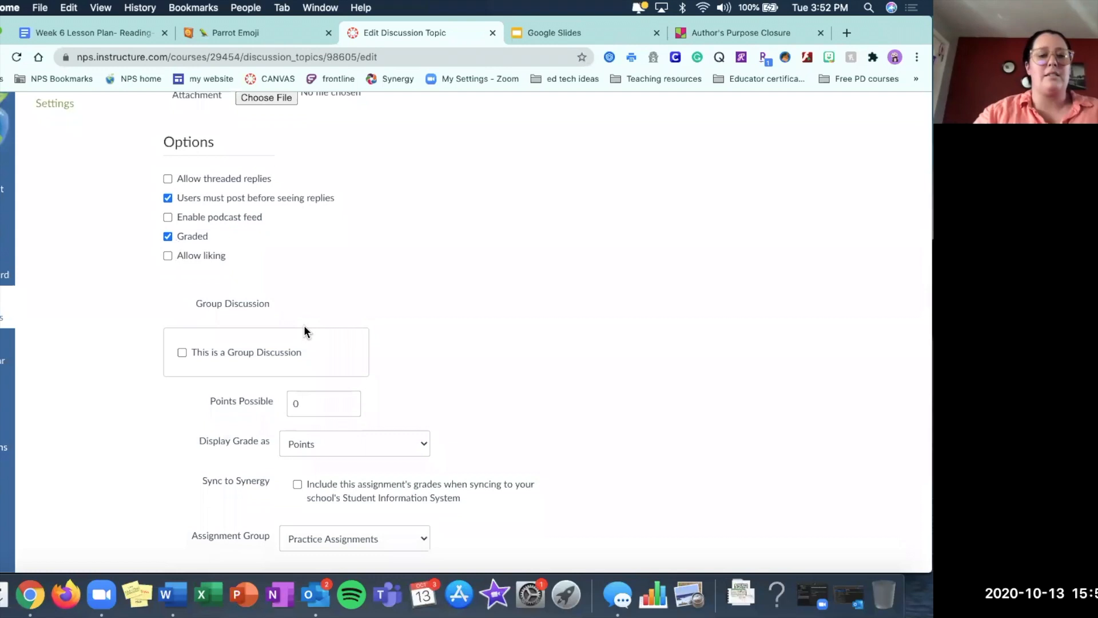
pyautogui.click(303, 326)
pyautogui.press('BackSpace')
pyautogui.write('5')
pyautogui.click(341, 364)
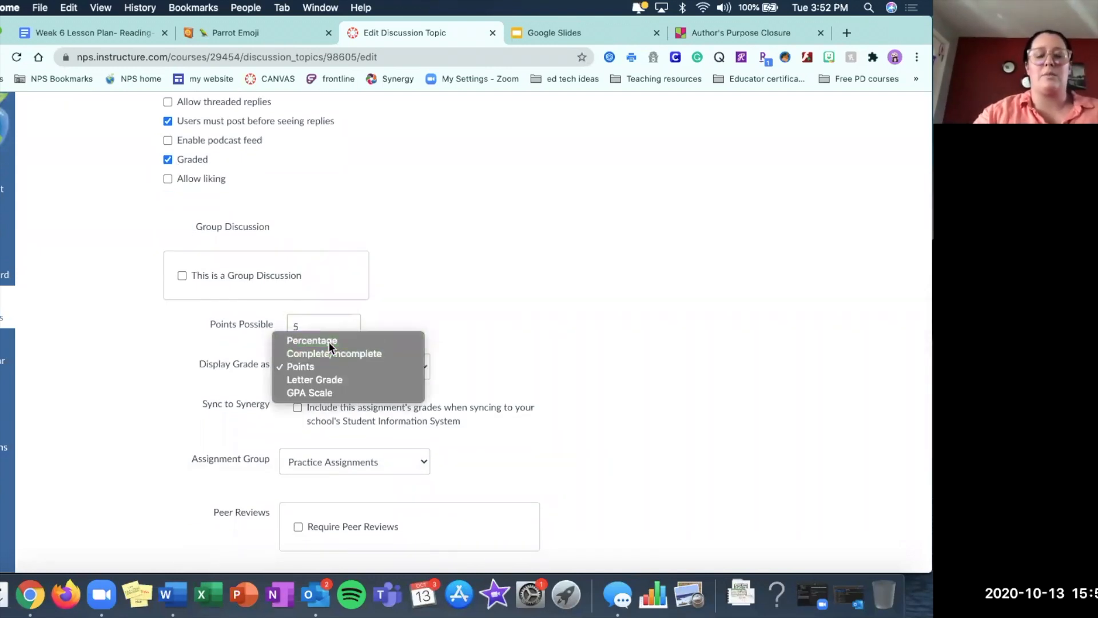
pyautogui.click(329, 338)
# Place the discussion in the Alternative Assessments assignment group.
pyautogui.scroll(-3, 445, 326)
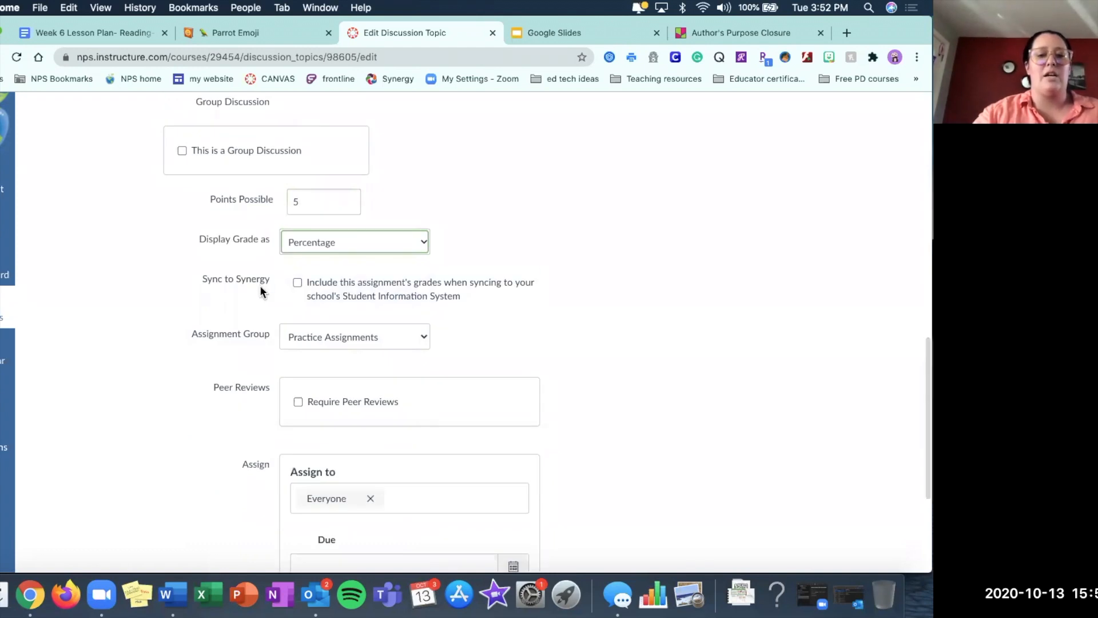
pyautogui.click(332, 340)
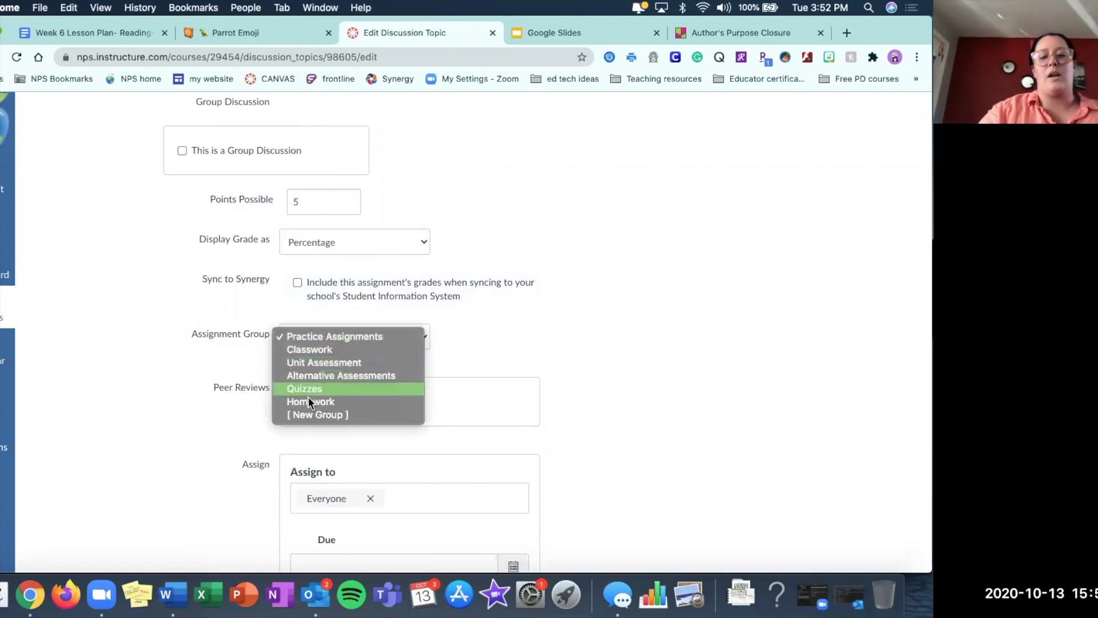
pyautogui.click(309, 377)
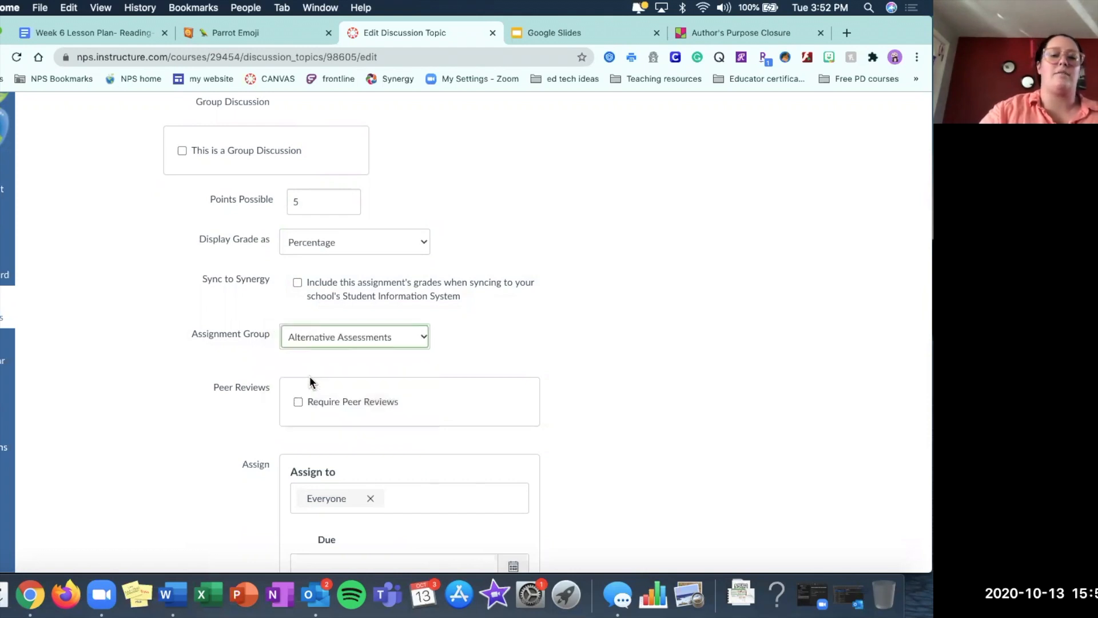
# Set the discussion's due date for everyone to October 15, 2020.
pyautogui.click(342, 337)
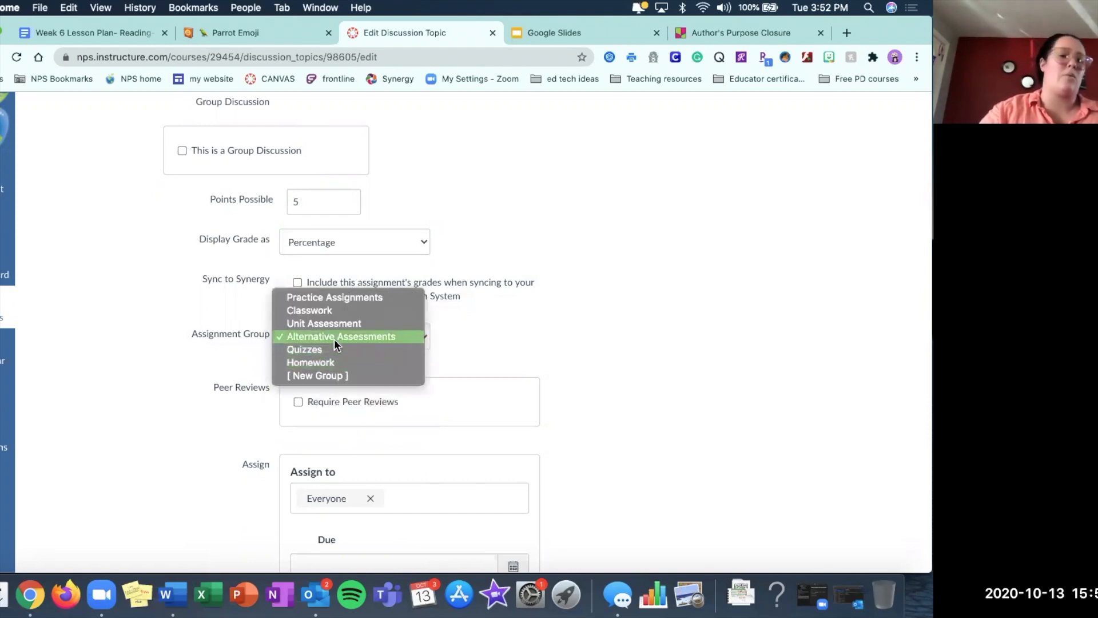
pyautogui.click(499, 307)
pyautogui.scroll(-3, 499, 307)
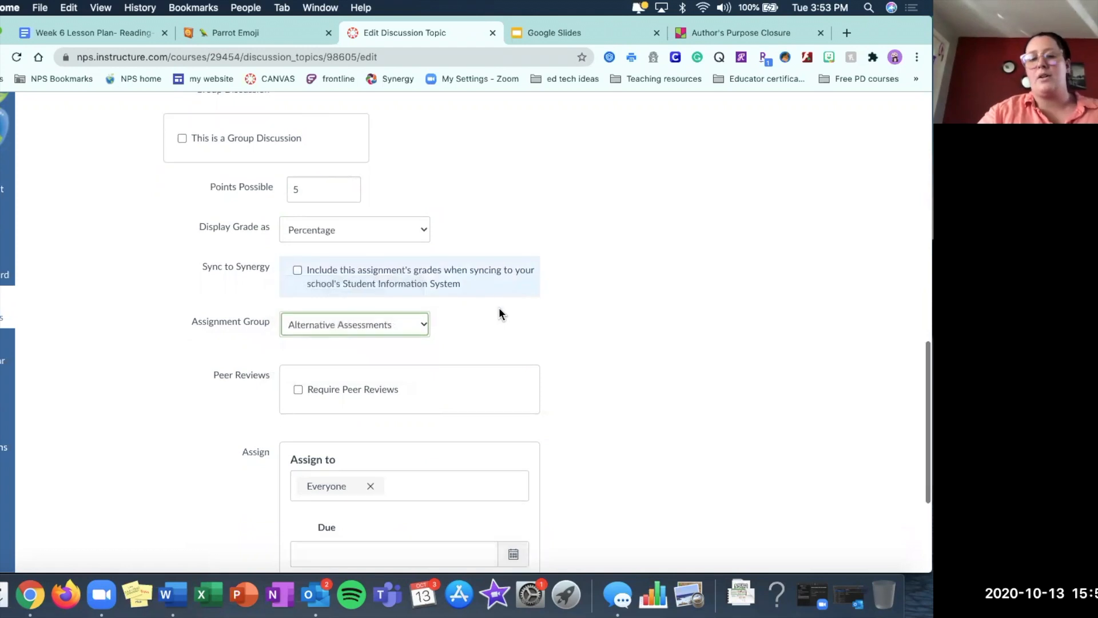
pyautogui.scroll(-2, 583, 311)
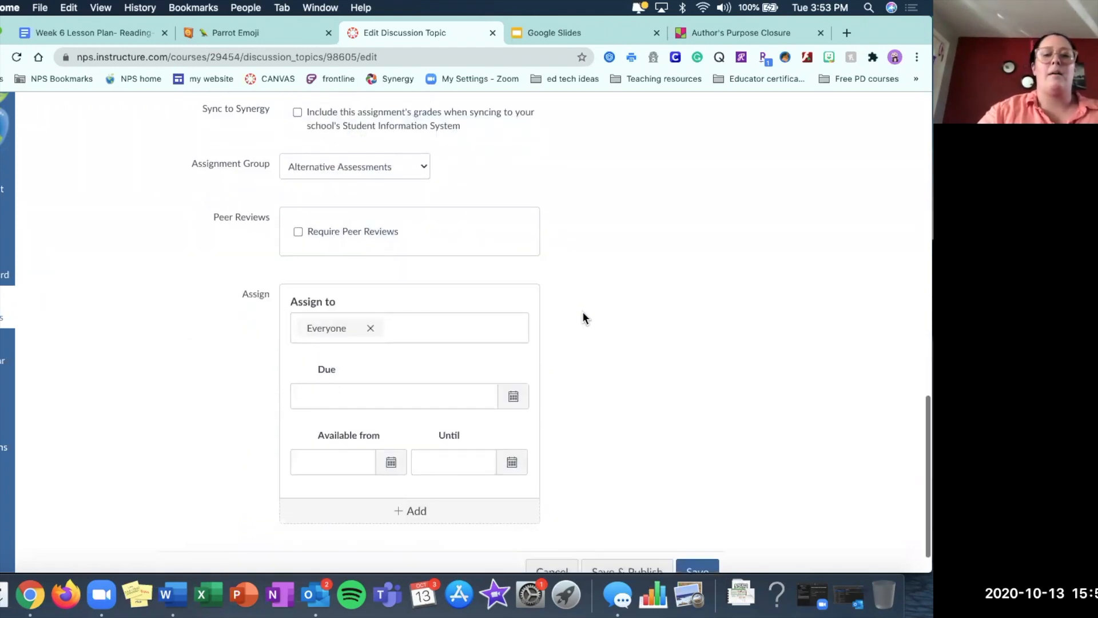
pyautogui.click(513, 357)
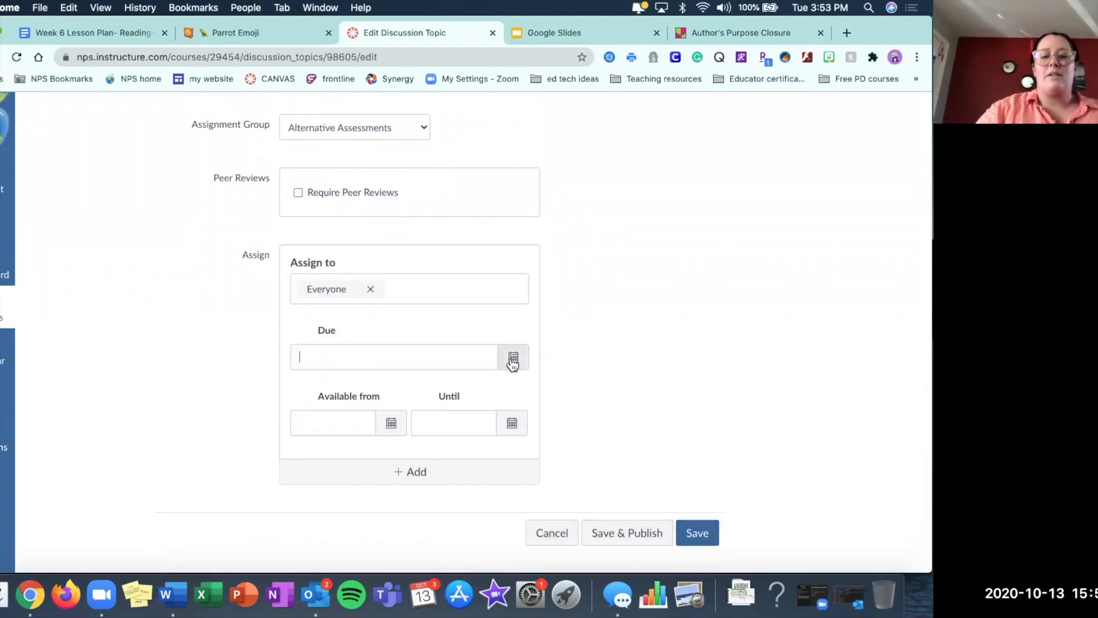
pyautogui.click(398, 461)
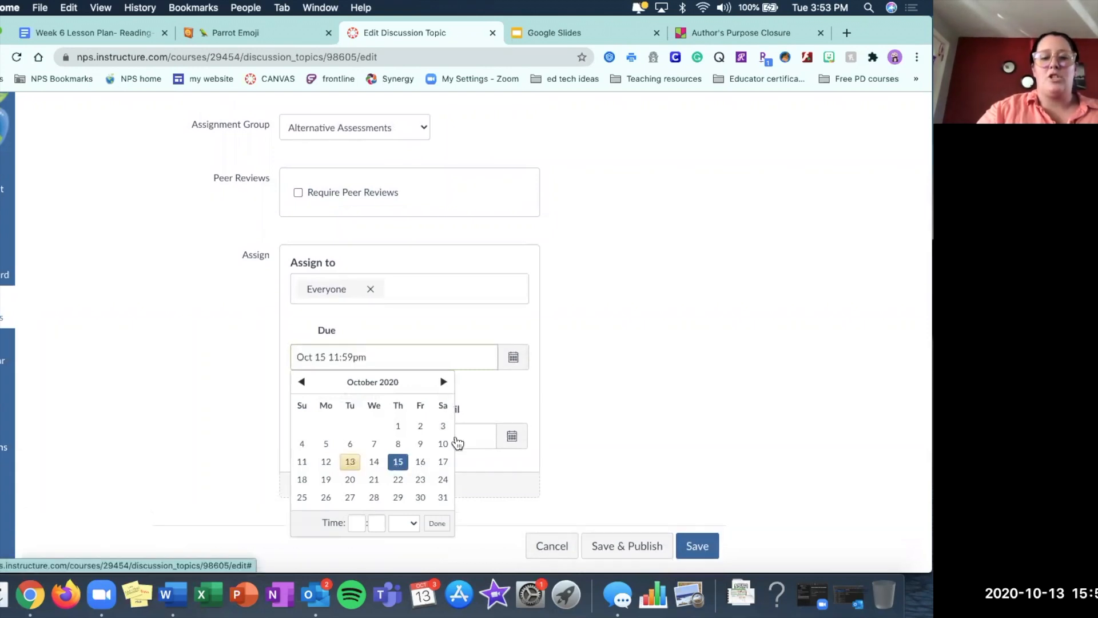
pyautogui.click(574, 454)
# Make the discussion available from October 15 until October 15, and save it without publishing.
pyautogui.click(391, 436)
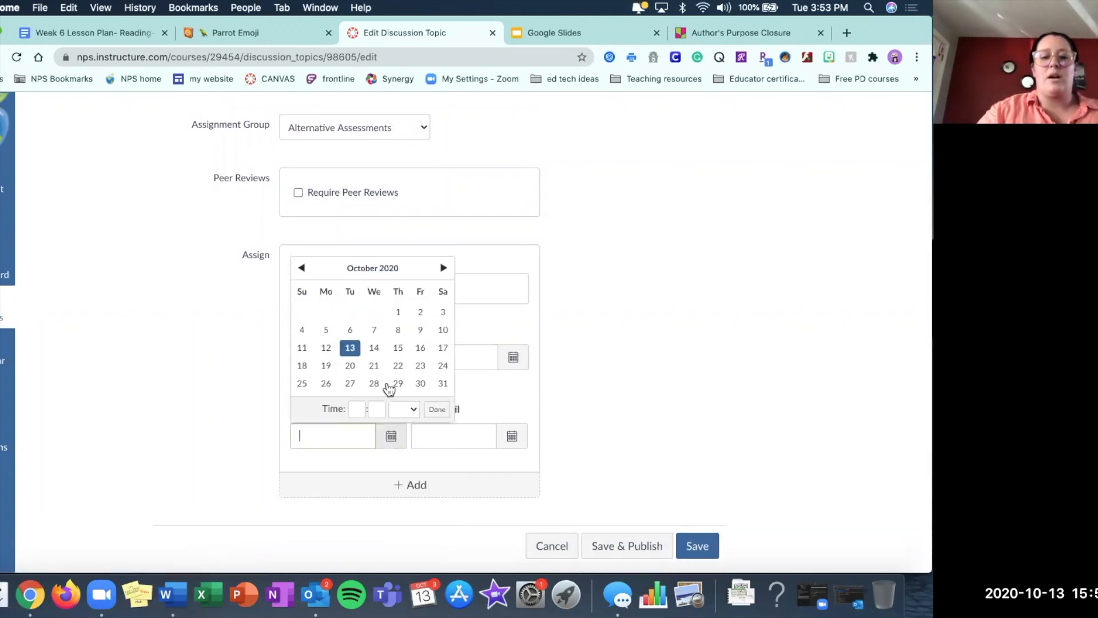
pyautogui.click(399, 350)
pyautogui.click(512, 437)
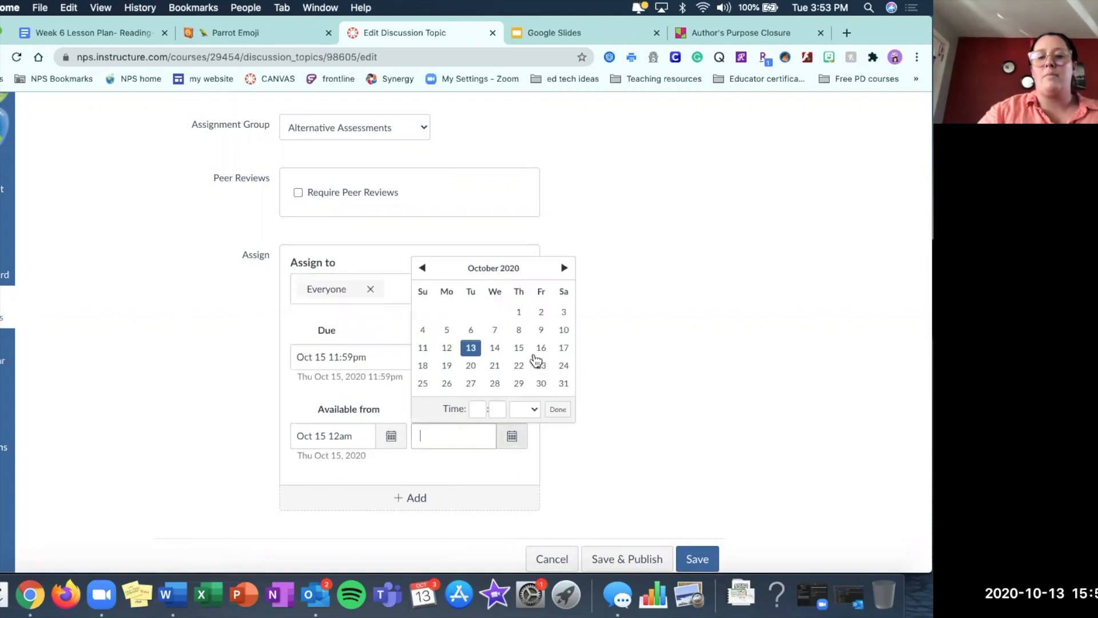
pyautogui.click(519, 348)
pyautogui.click(701, 560)
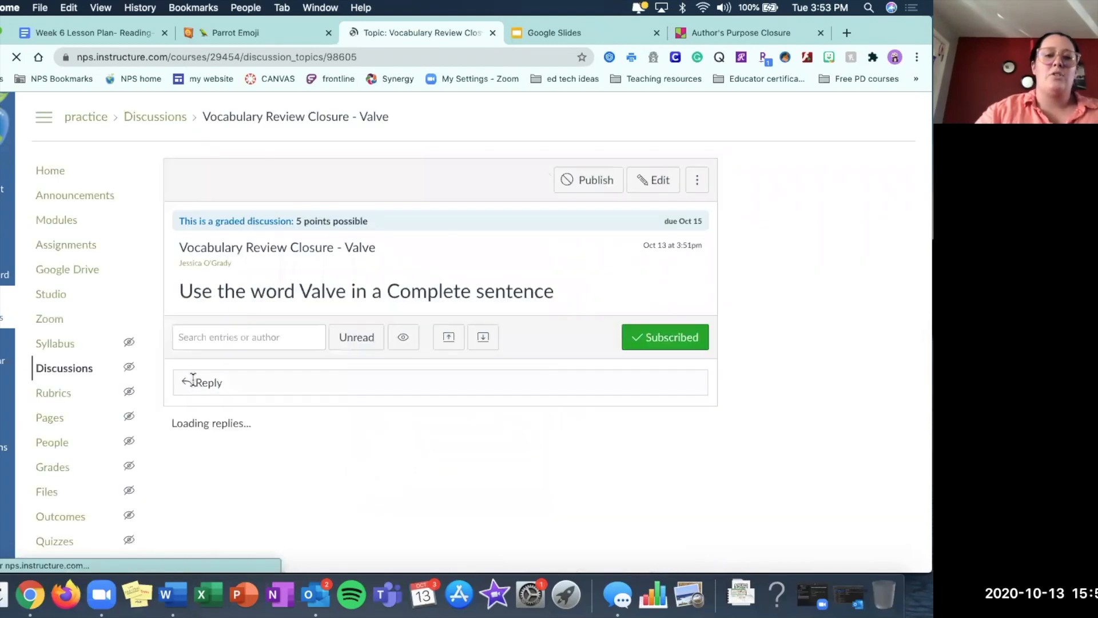
# Go to the course modules and find the October 15th-Reading- Authors Purpose module.
pyautogui.click(57, 221)
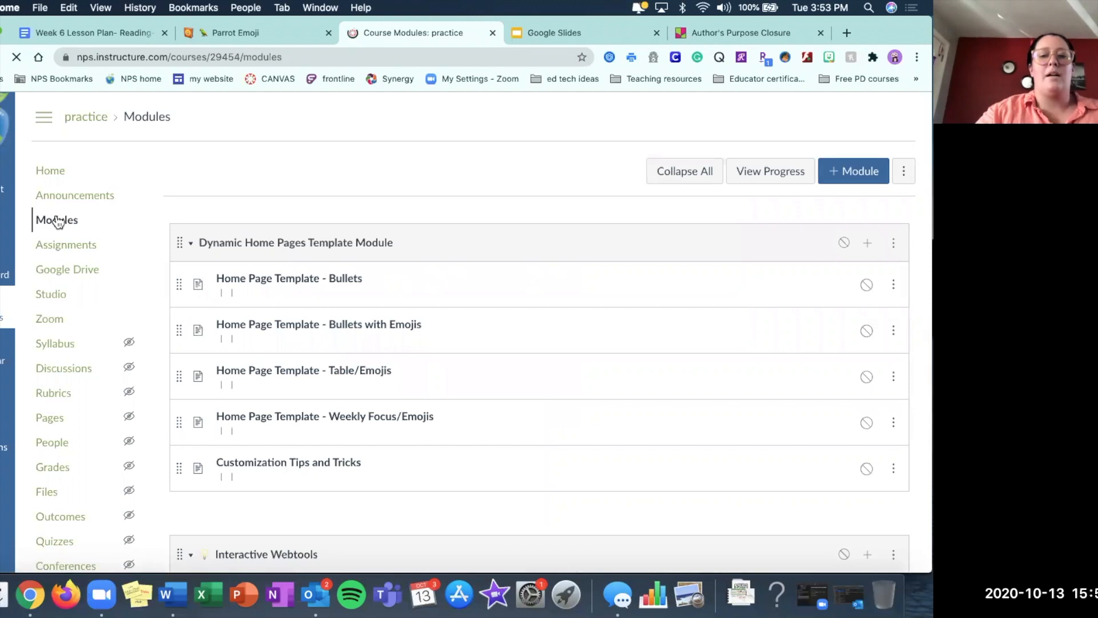
pyautogui.scroll(-15, 486, 257)
pyautogui.scroll(-3, 487, 257)
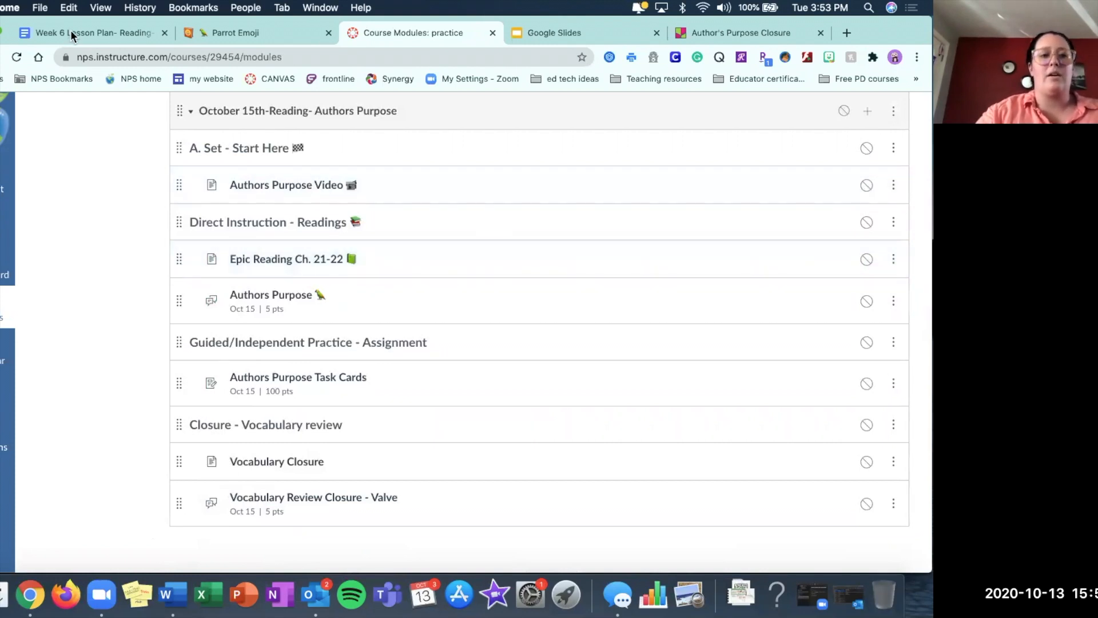
# Switch to the Week 6 lesson plan in Google Docs and review its rows from learner objective through closure.
pyautogui.click(115, 32)
pyautogui.scroll(-5, 582, 371)
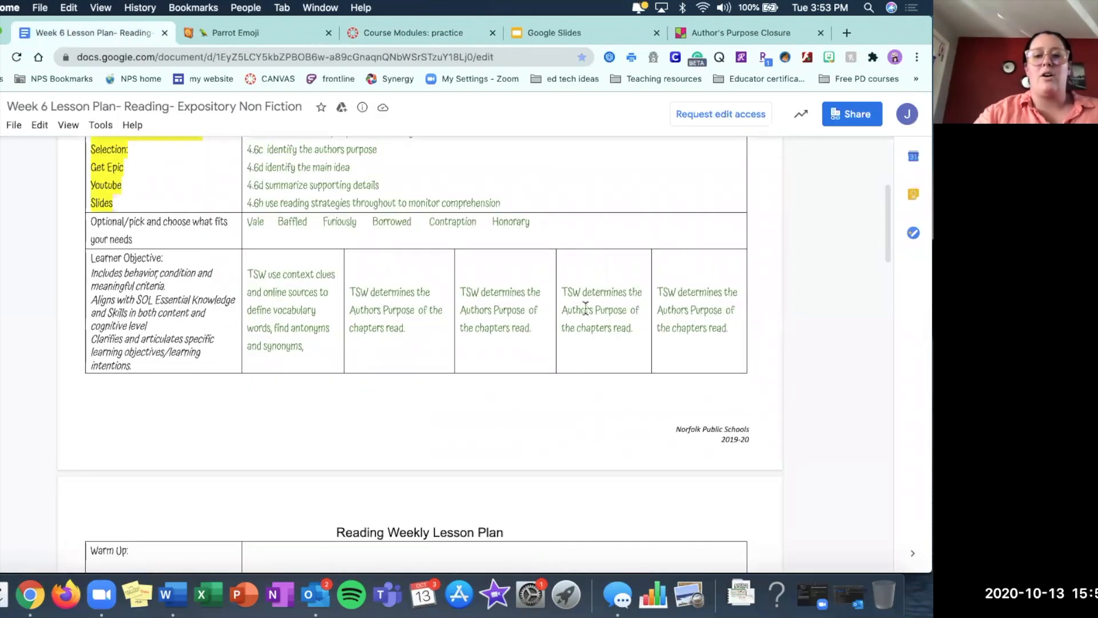
pyautogui.scroll(-7, 585, 312)
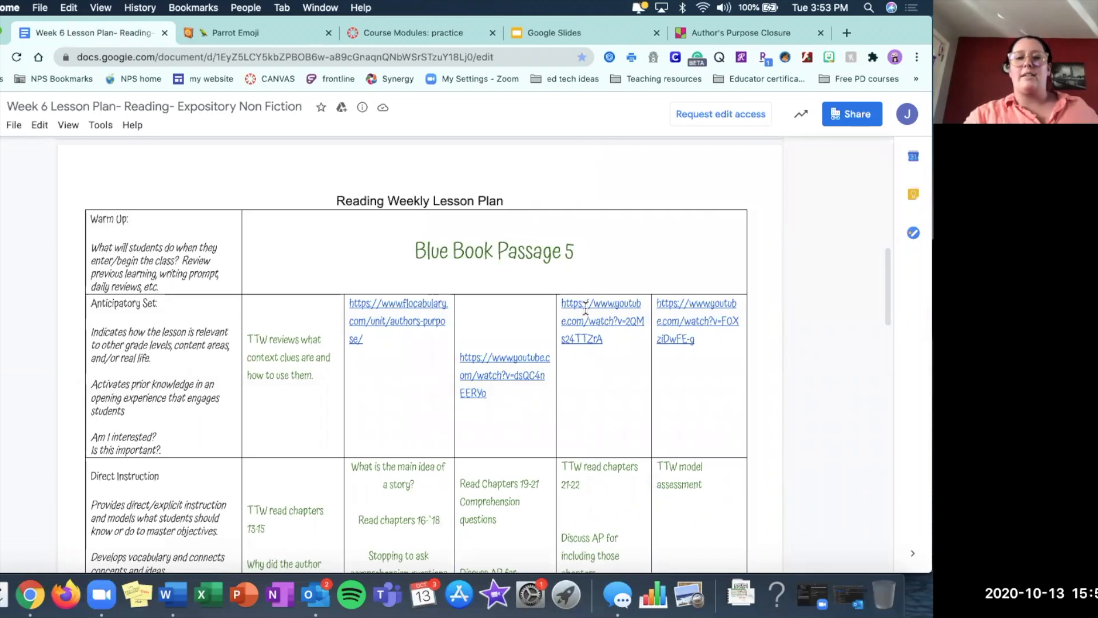
pyautogui.scroll(-2, 585, 309)
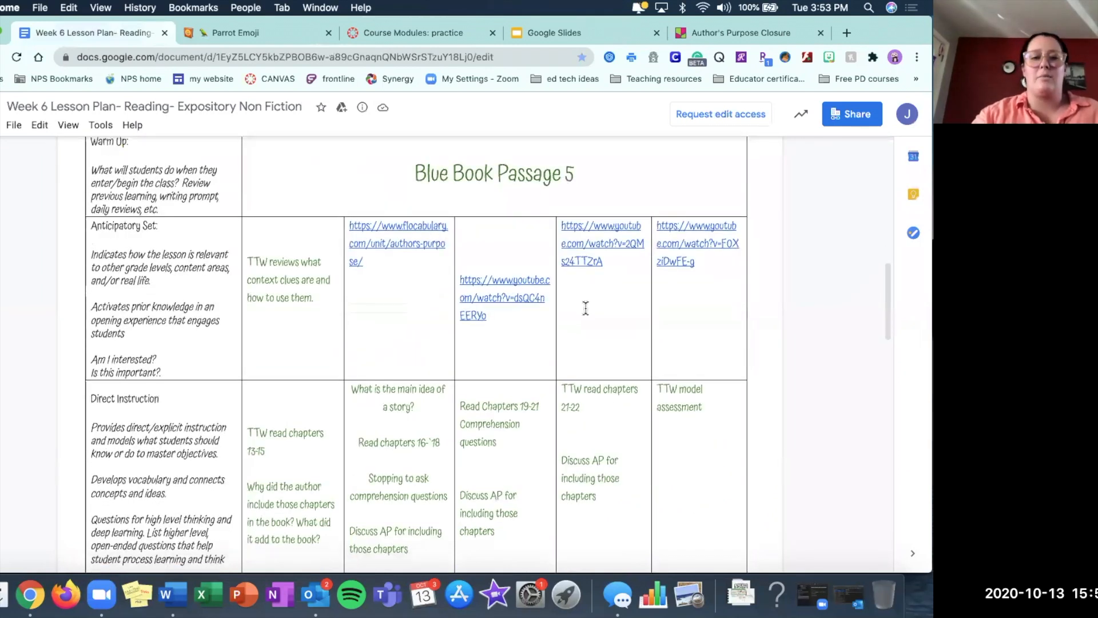
pyautogui.scroll(-7, 586, 307)
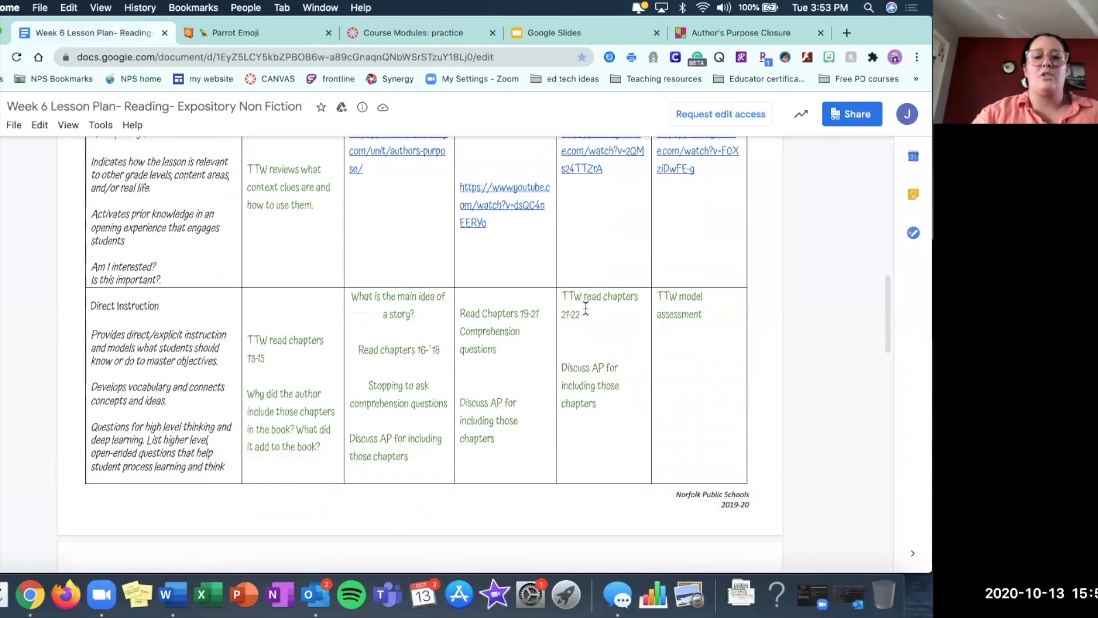
pyautogui.scroll(-7, 586, 308)
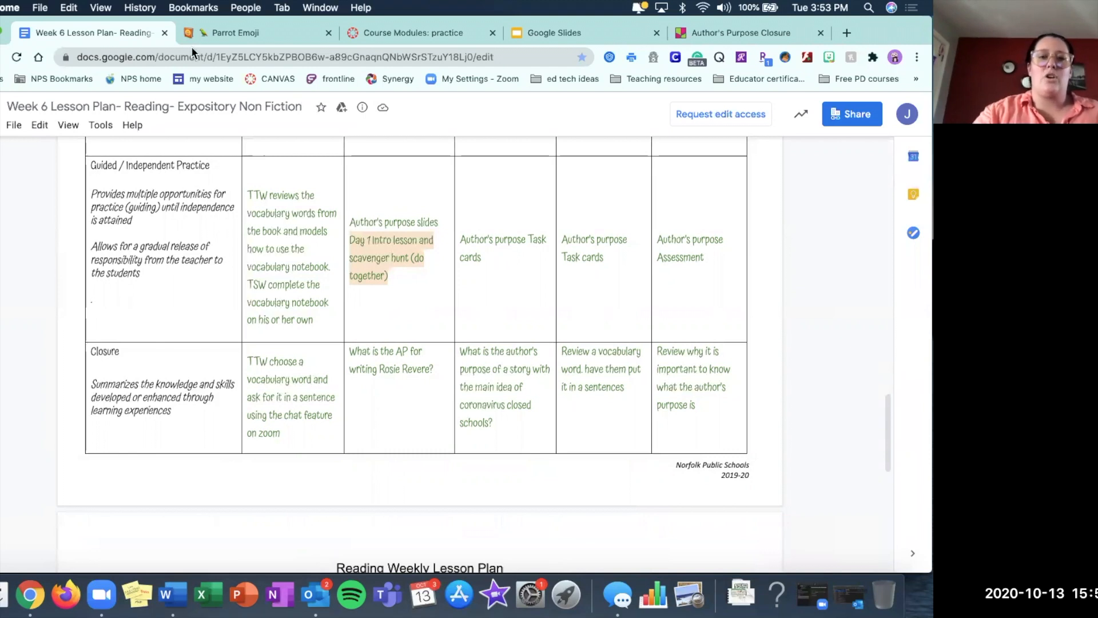
# Back in Canvas, add a requirement to the October 15th-Reading- Authors Purpose module and enforce completing requirements in sequential order.
pyautogui.click(364, 35)
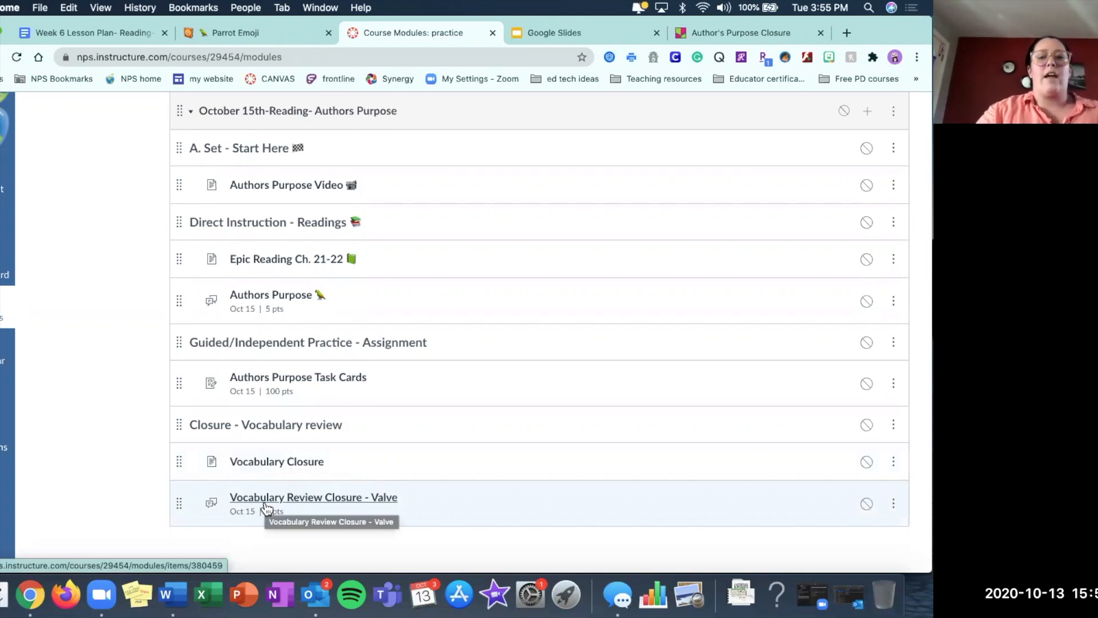
pyautogui.scroll(1, 493, 269)
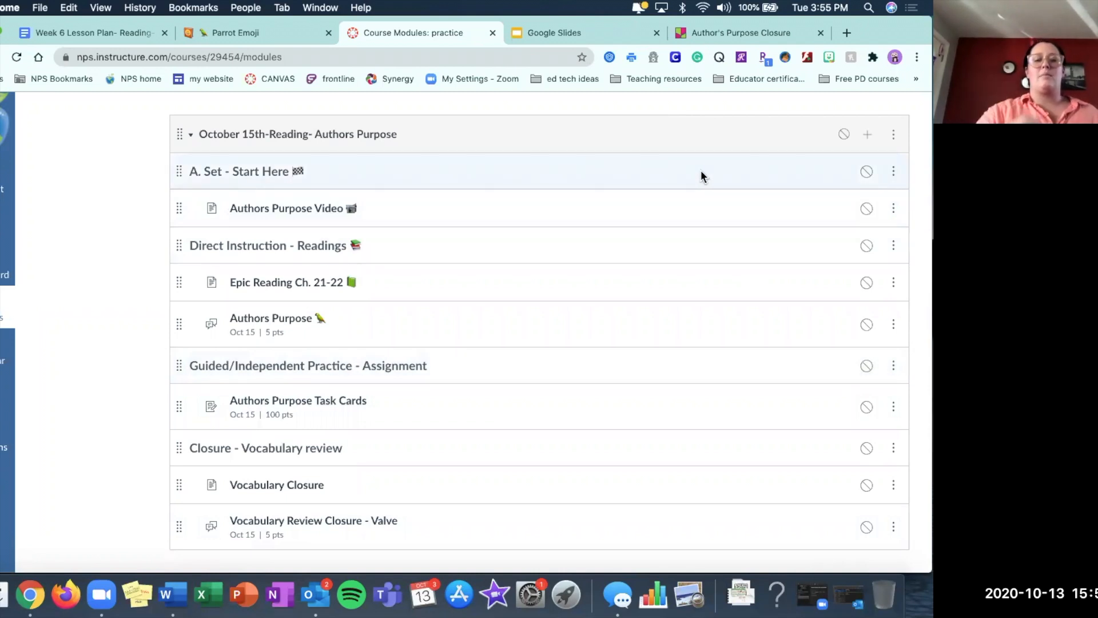
pyautogui.click(893, 136)
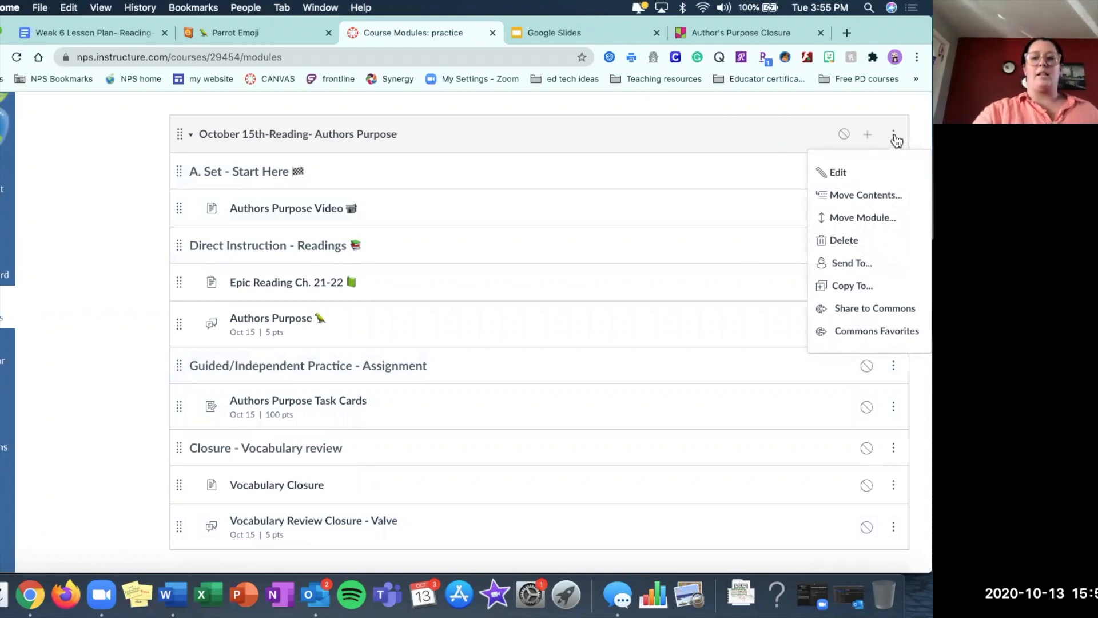
pyautogui.click(840, 179)
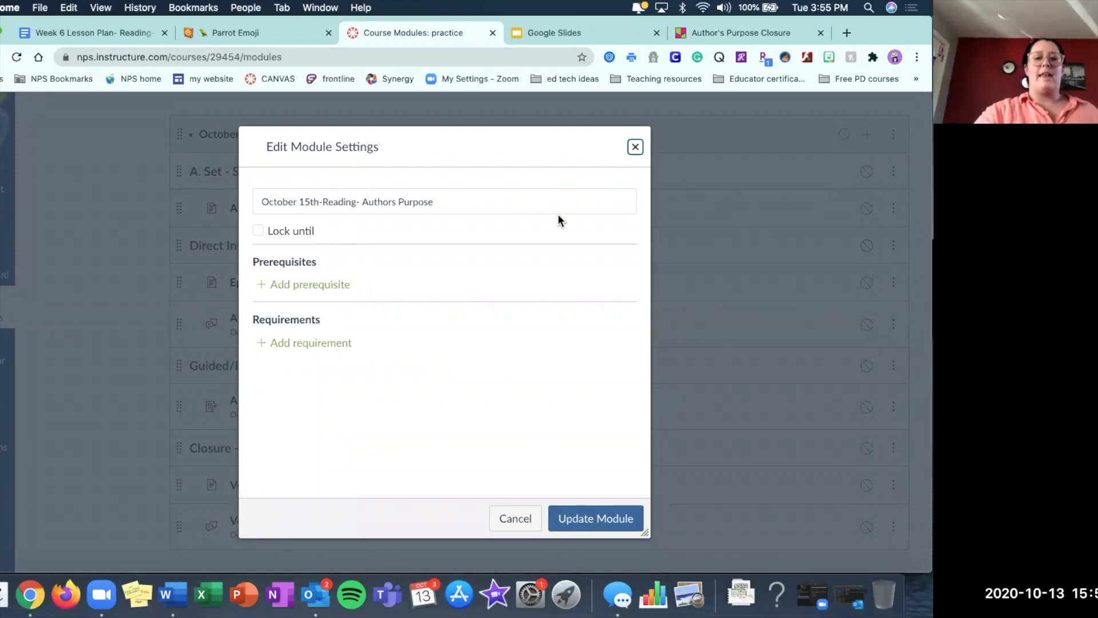
pyautogui.click(297, 347)
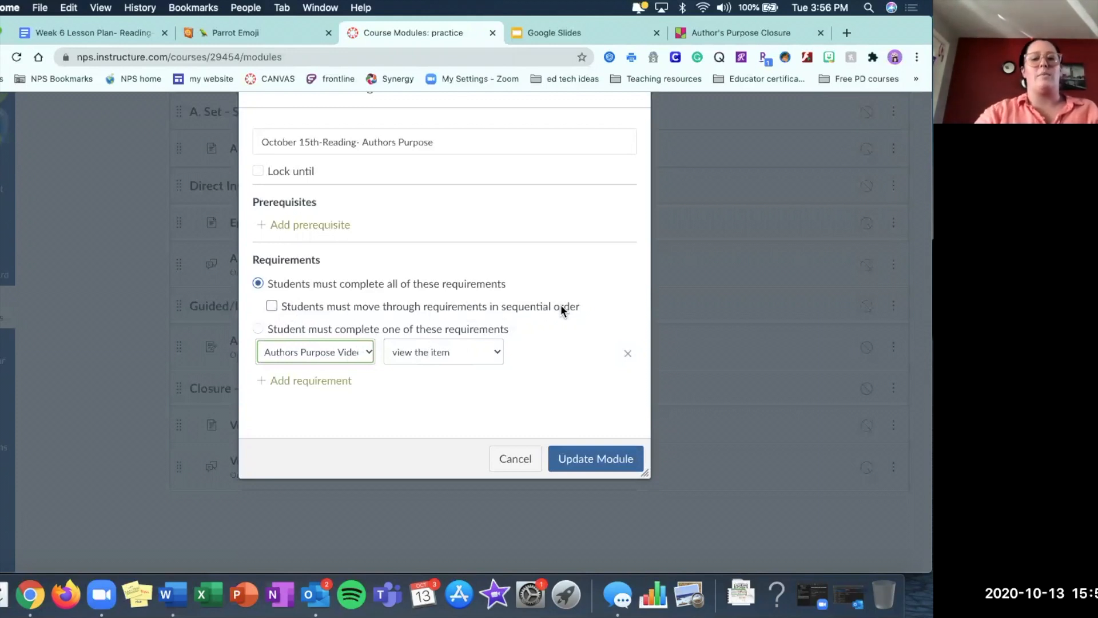
pyautogui.click(273, 307)
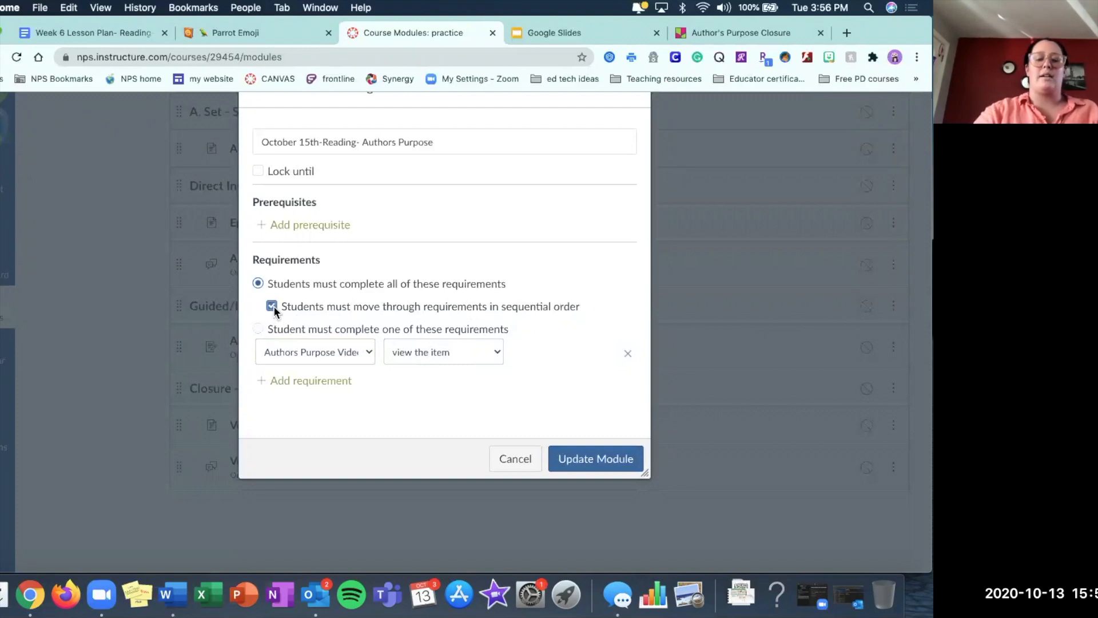
# Add two more requirement rows and select Authors Purpose Video as the first requirement's item.
pyautogui.click(308, 384)
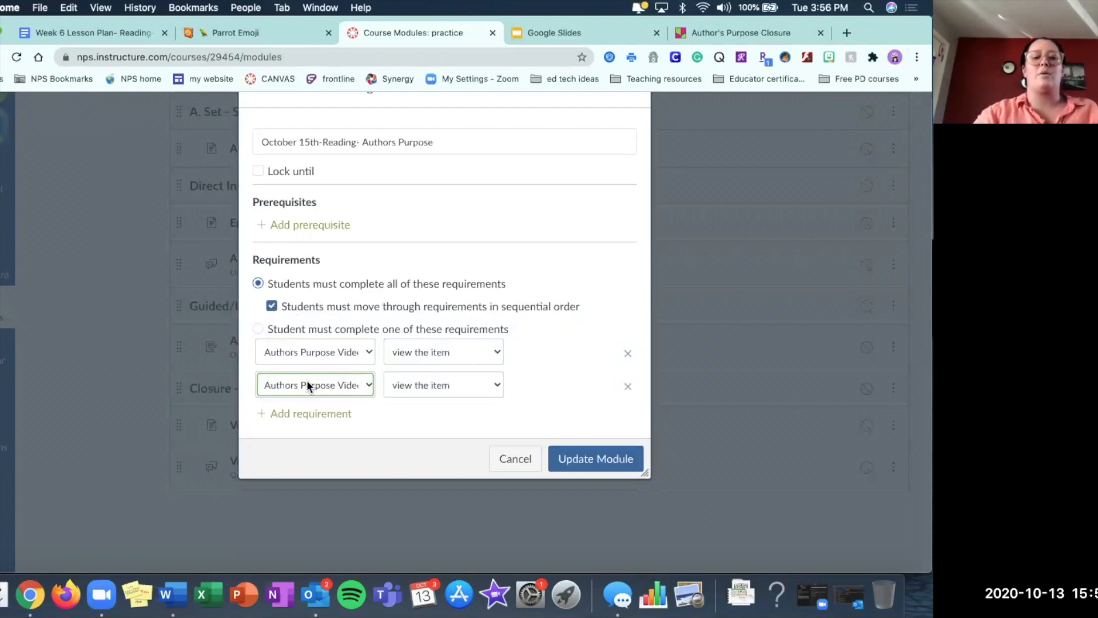
pyautogui.scroll(-1, 308, 384)
pyautogui.click(312, 393)
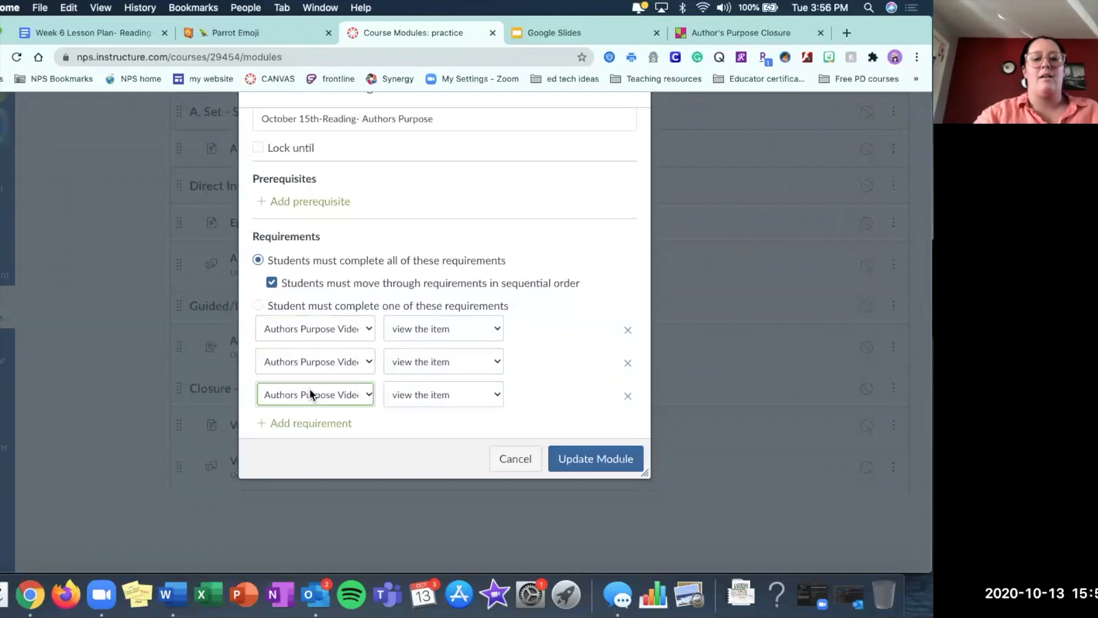
pyautogui.click(338, 326)
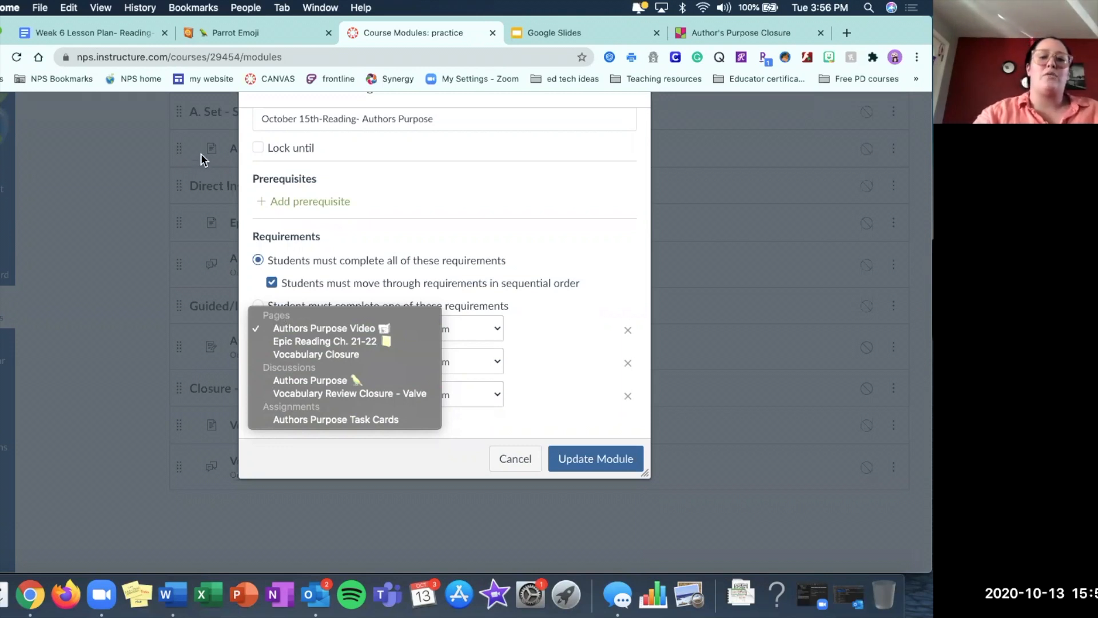
pyautogui.click(303, 328)
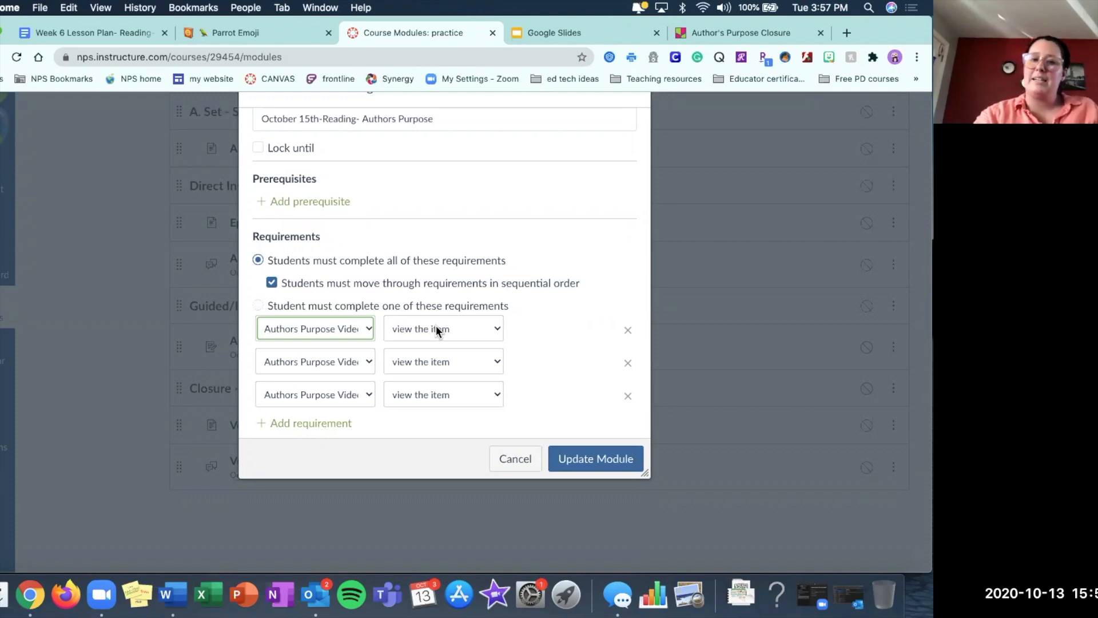
# Set the second requirement to Epic Reading Ch. 21-22 with the condition view the item.
pyautogui.click(338, 359)
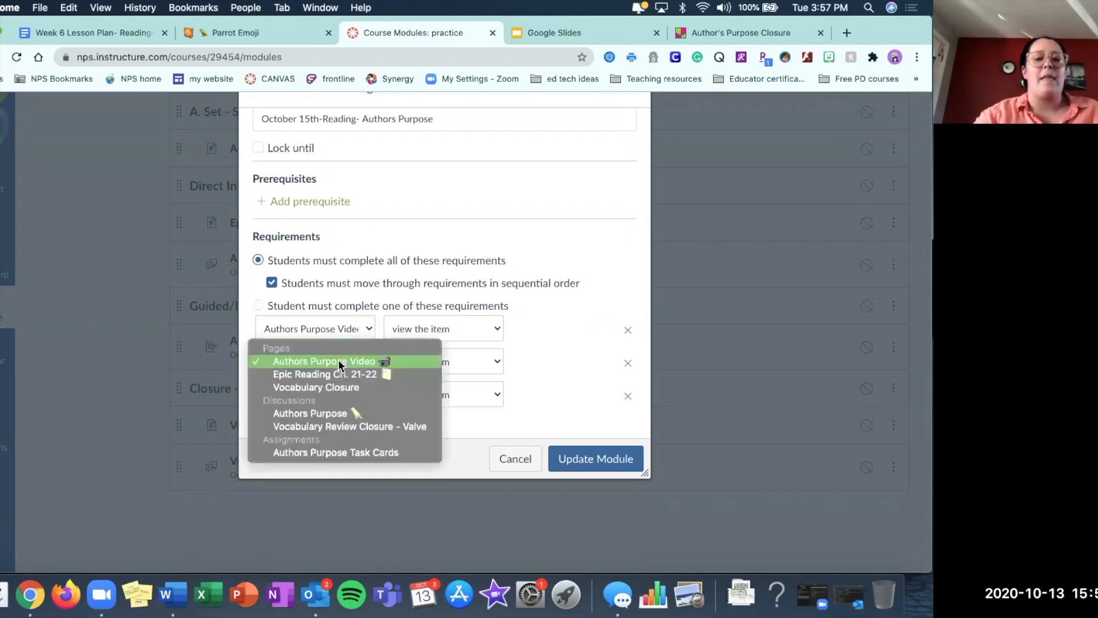
pyautogui.click(306, 376)
pyautogui.click(420, 358)
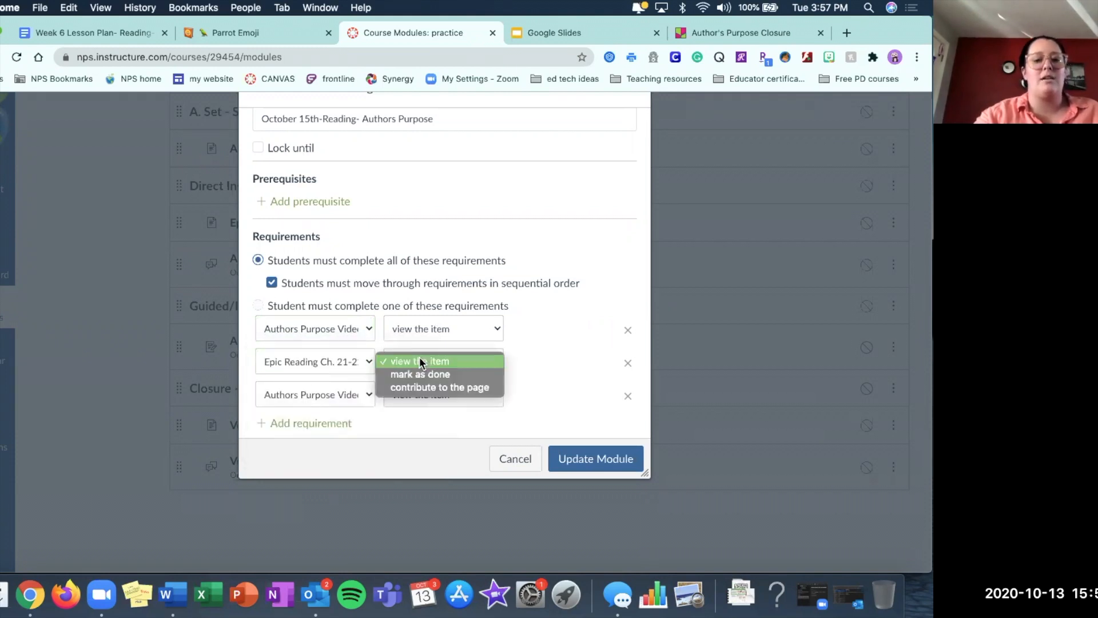
pyautogui.click(398, 363)
pyautogui.click(416, 362)
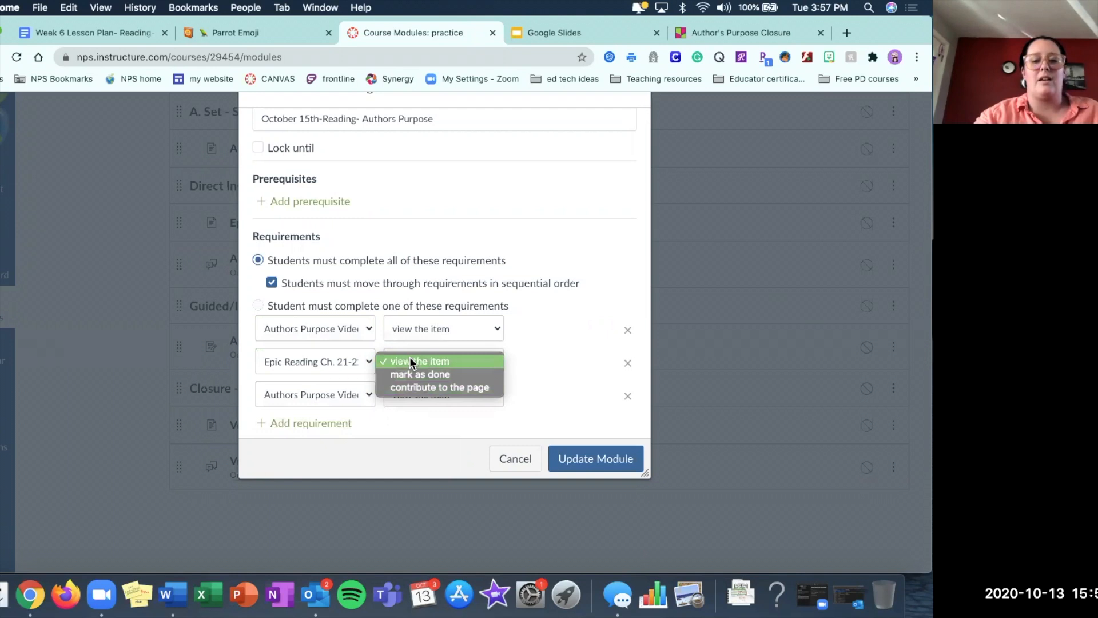
pyautogui.click(410, 361)
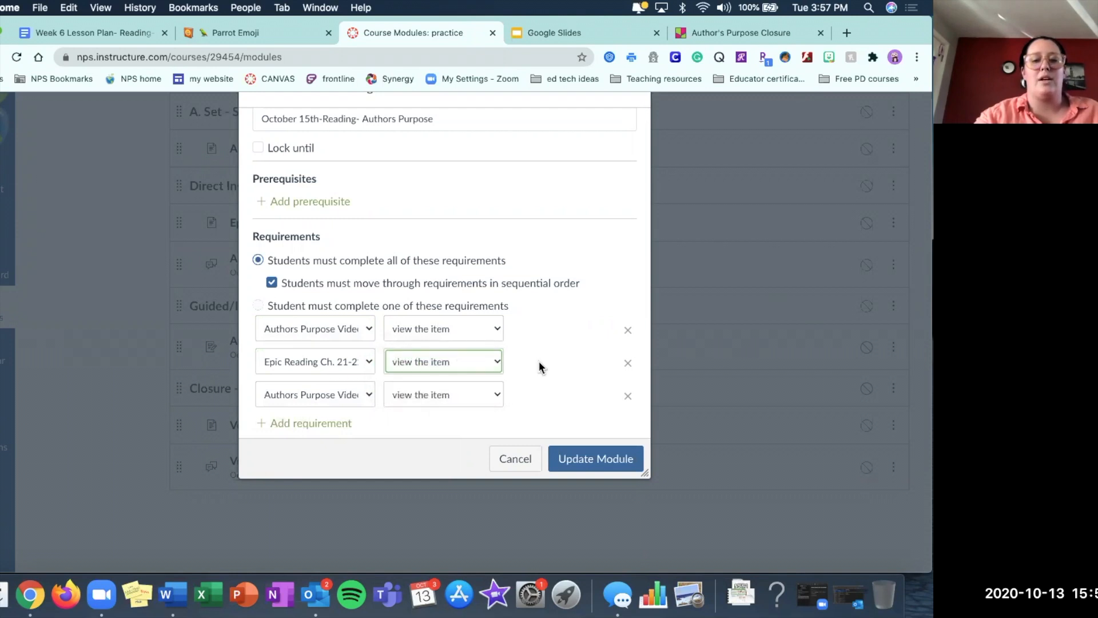
# Set the third requirement to the Authors Purpose discussion with the condition contribute to the page.
pyautogui.click(295, 394)
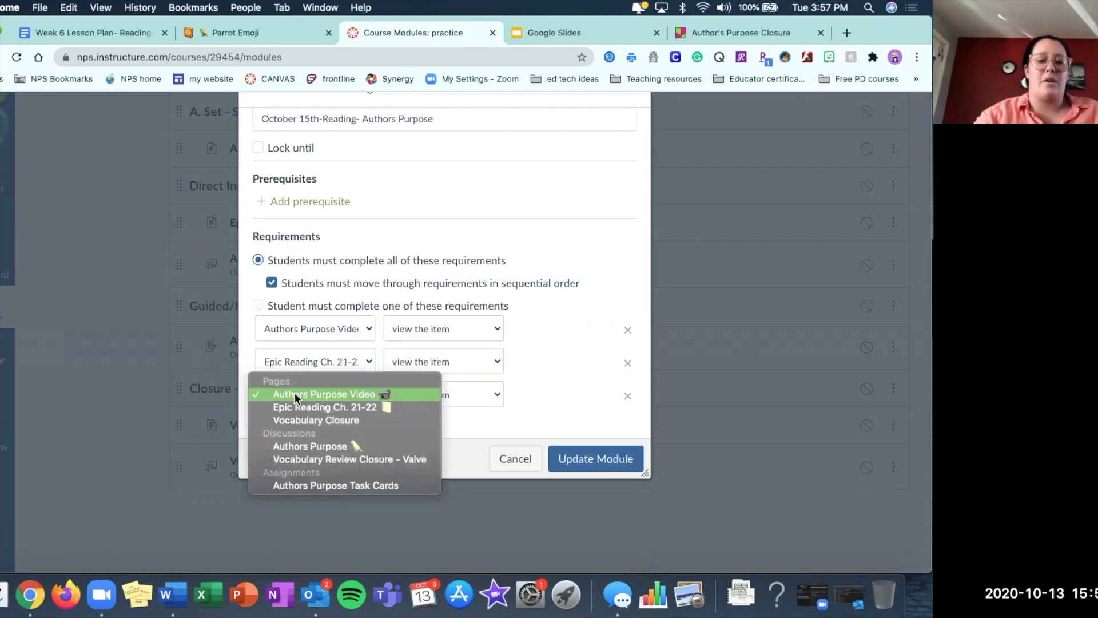
pyautogui.click(308, 444)
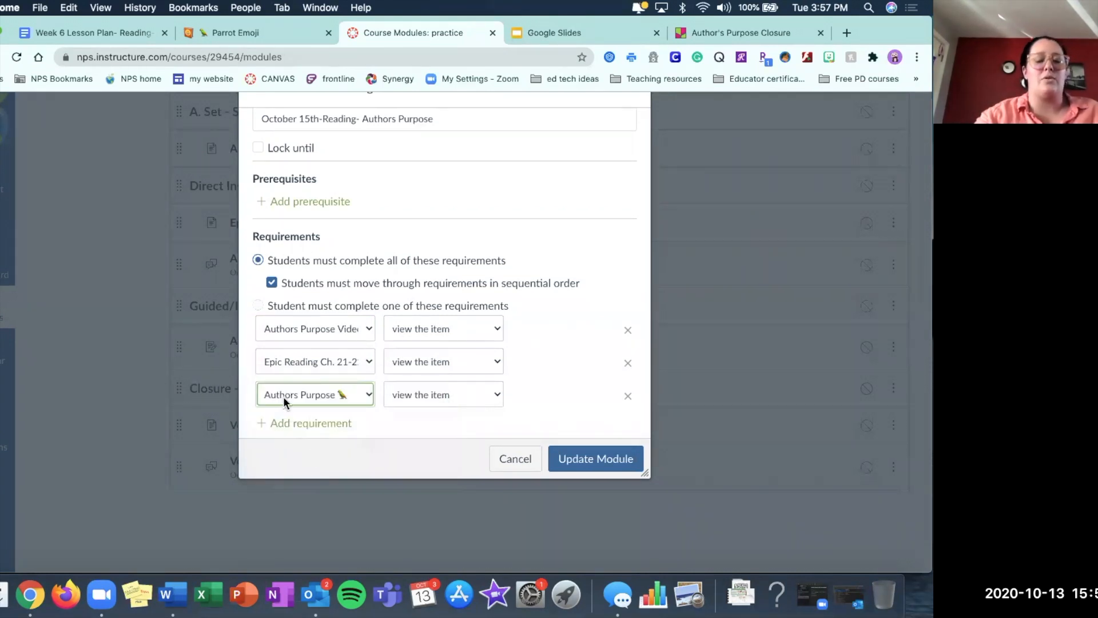
pyautogui.click(429, 394)
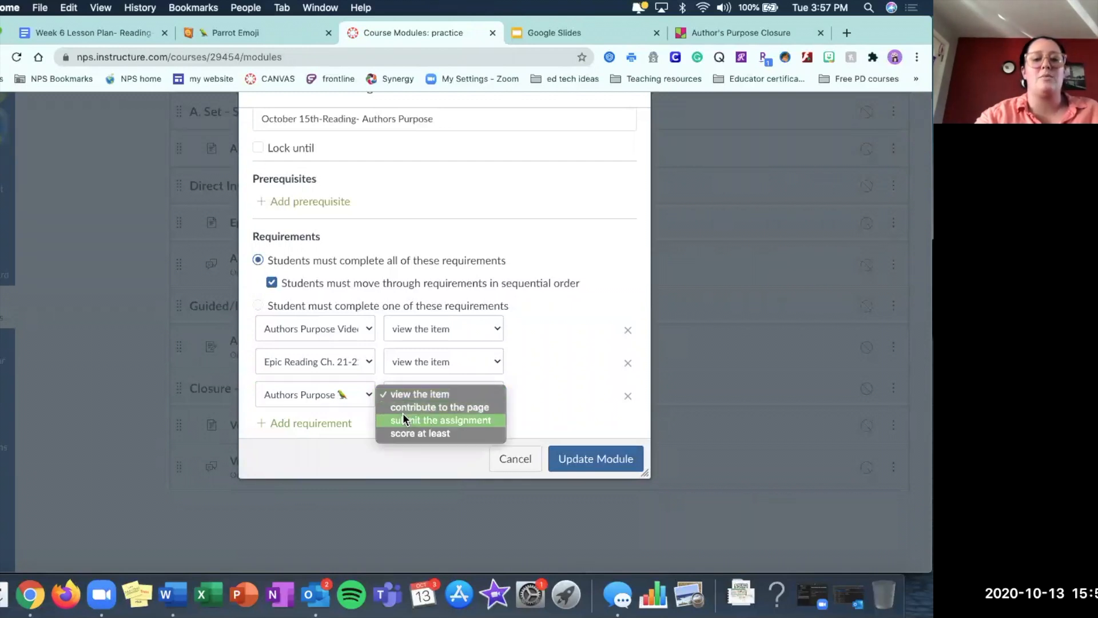
pyautogui.click(455, 407)
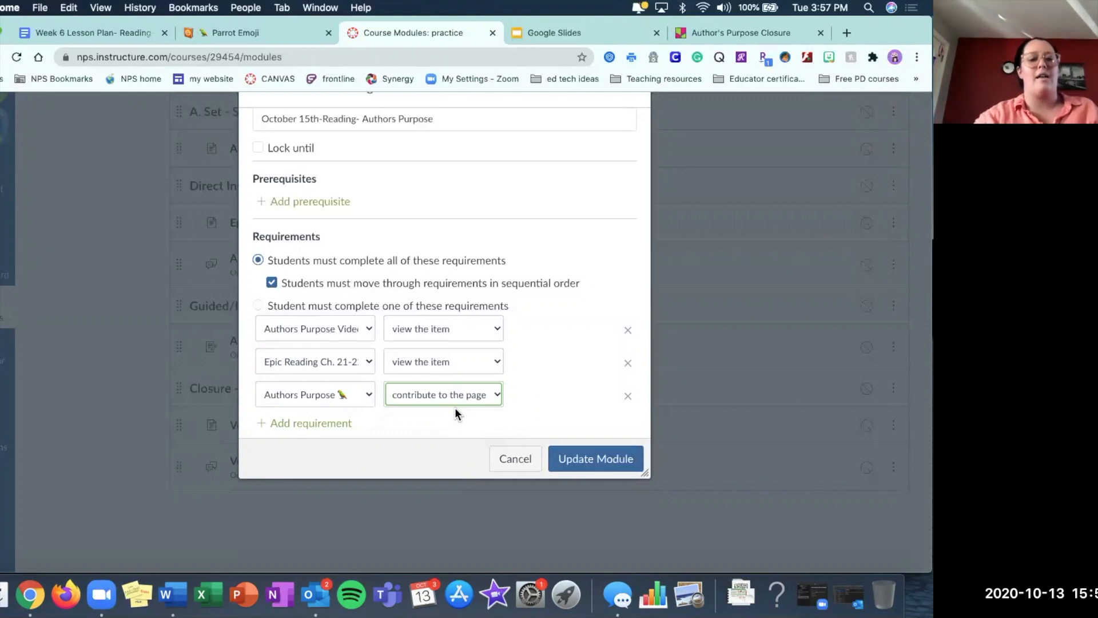
# Add a fourth requirement for the Authors Purpose Task Cards assignment with the condition submit the assignment.
pyautogui.click(330, 423)
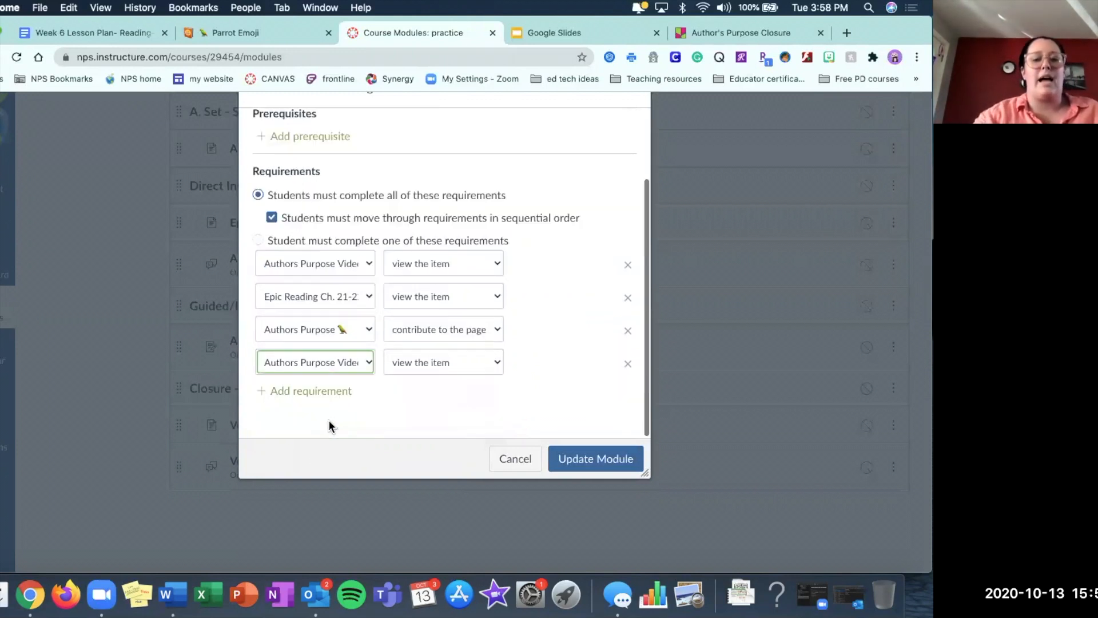
pyautogui.click(341, 365)
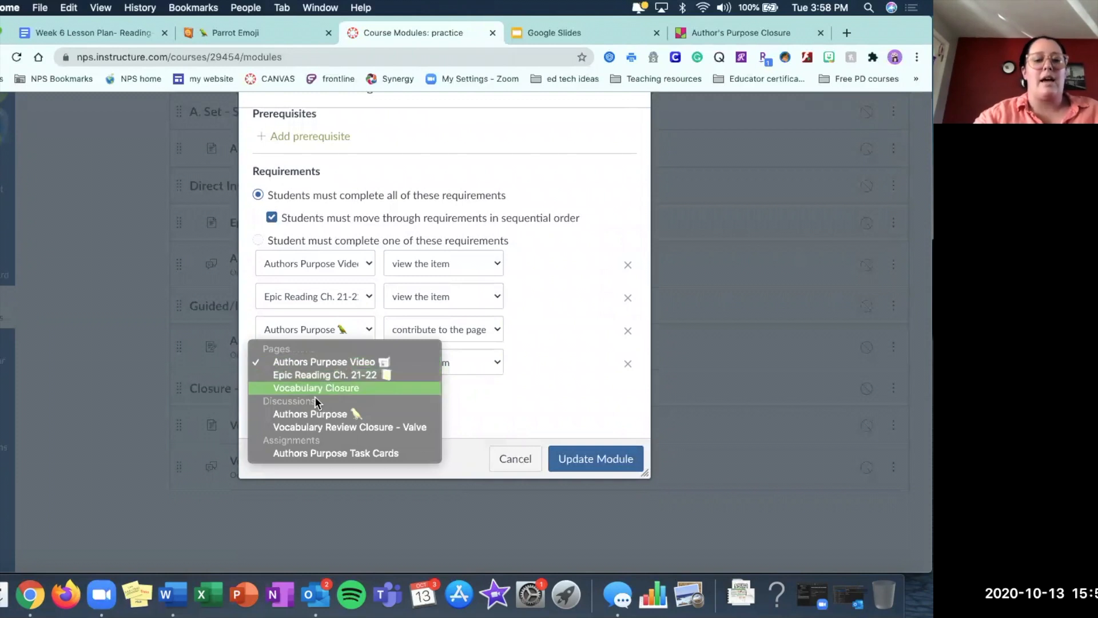
pyautogui.click(307, 452)
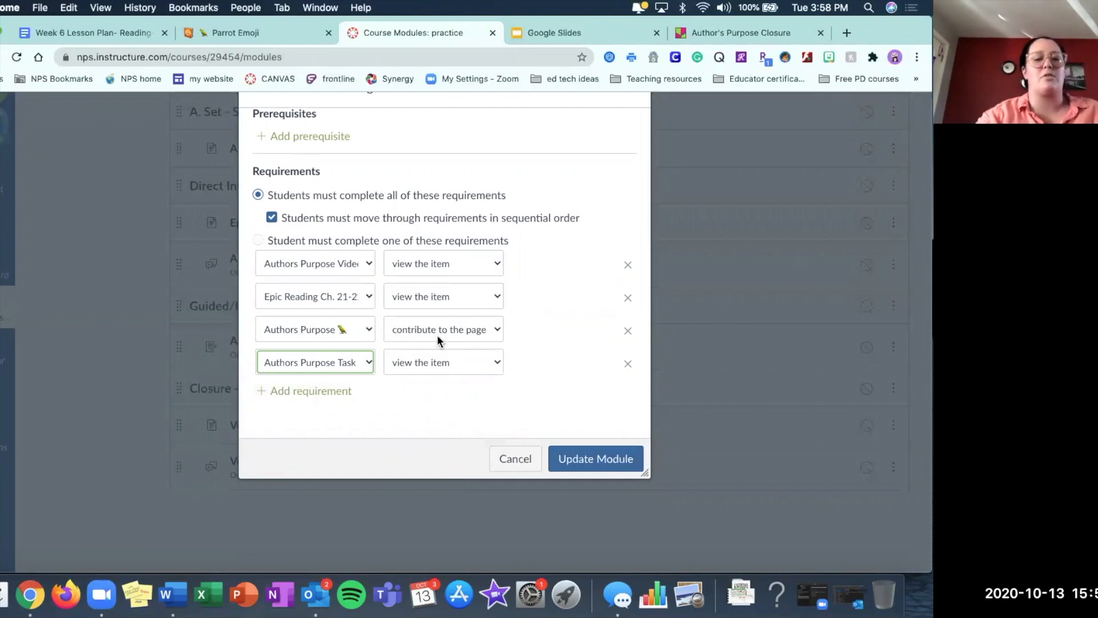
pyautogui.click(437, 364)
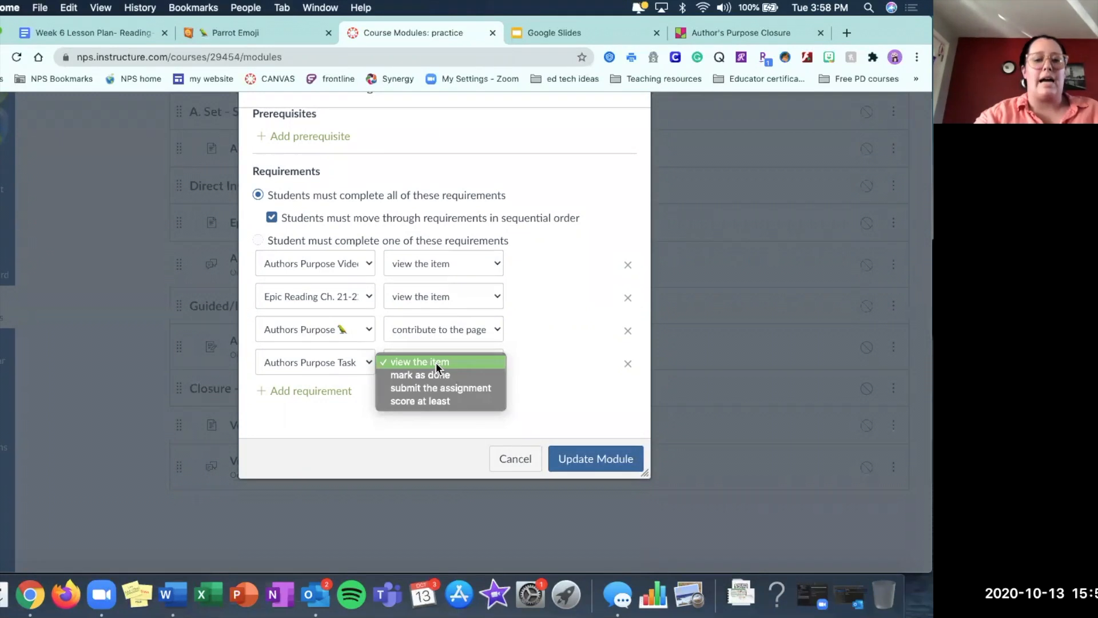
pyautogui.click(455, 390)
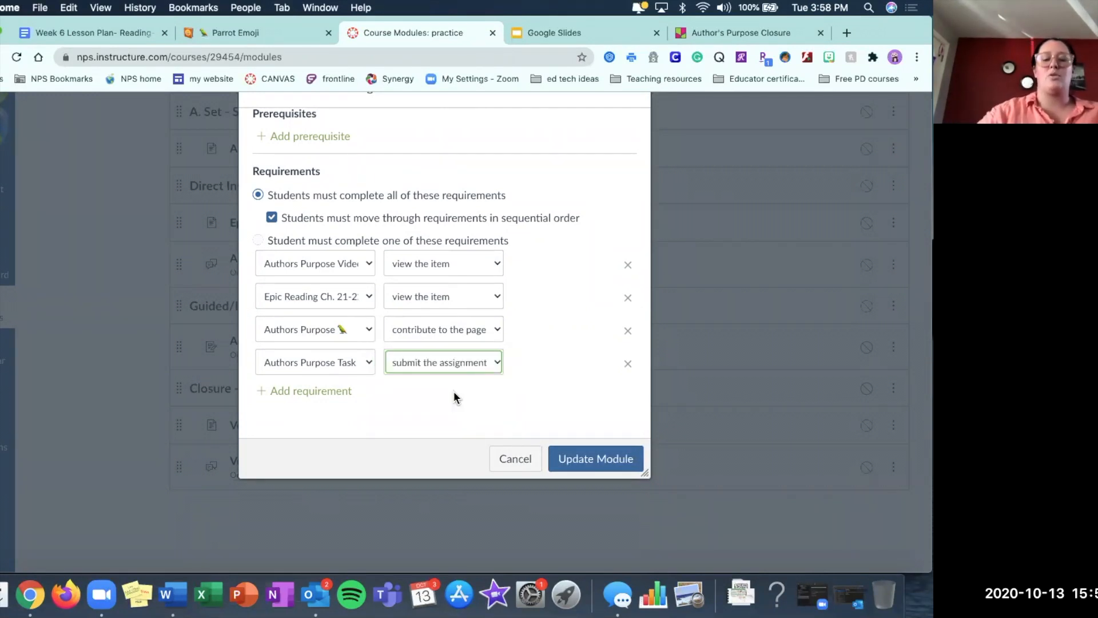
# Add a fifth requirement for the Vocabulary Review Closure - Valve discussion with the condition contribute to the page, and update the module.
pyautogui.click(326, 391)
pyautogui.click(324, 392)
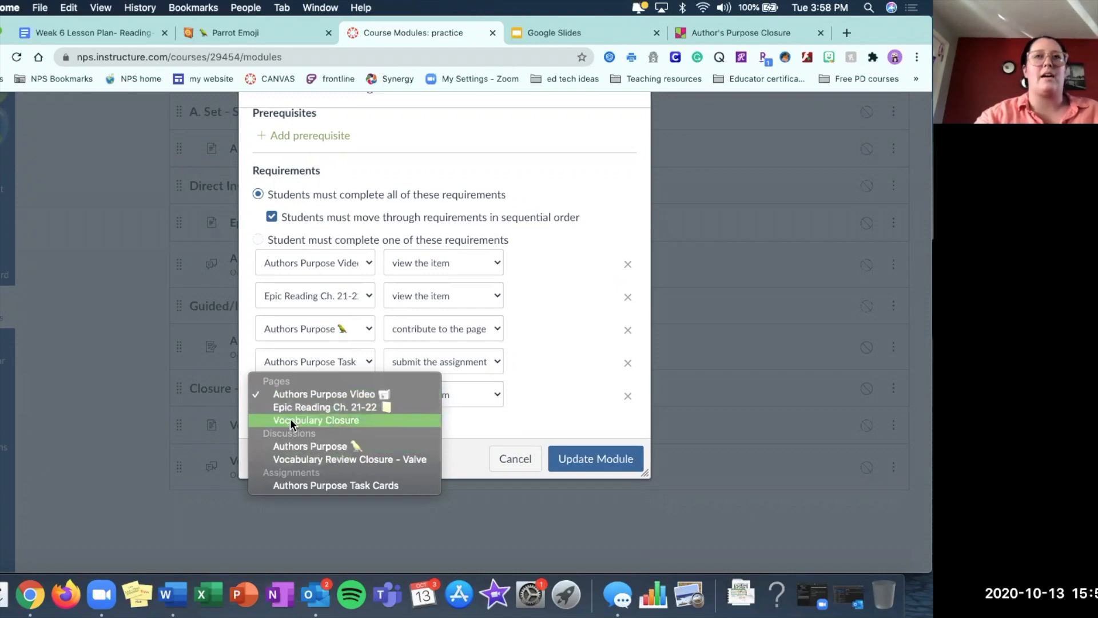
pyautogui.click(312, 460)
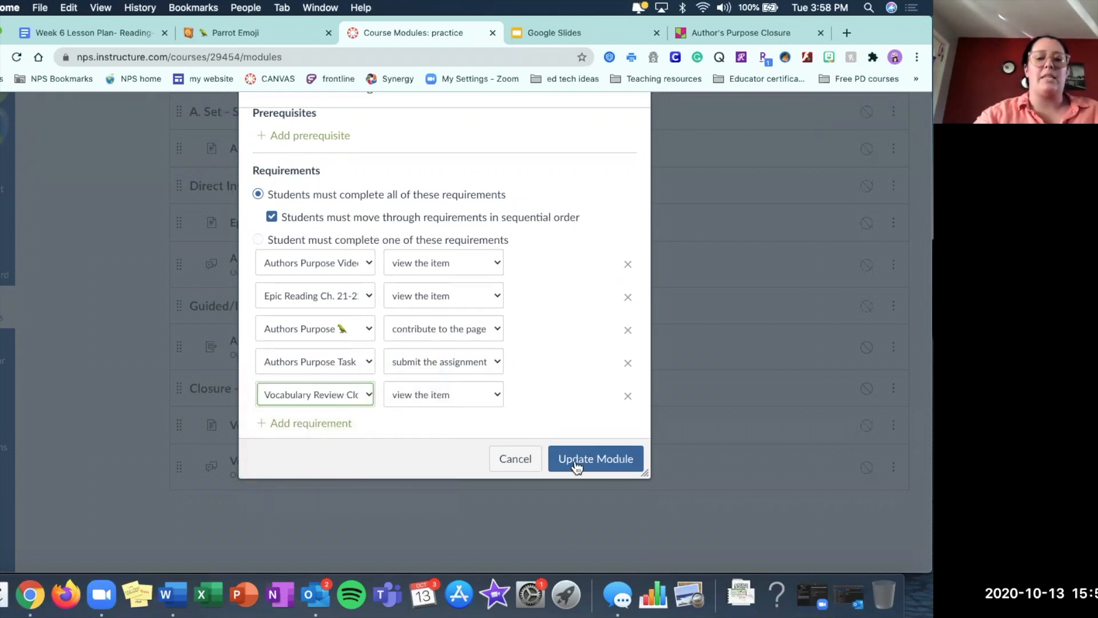
pyautogui.click(493, 395)
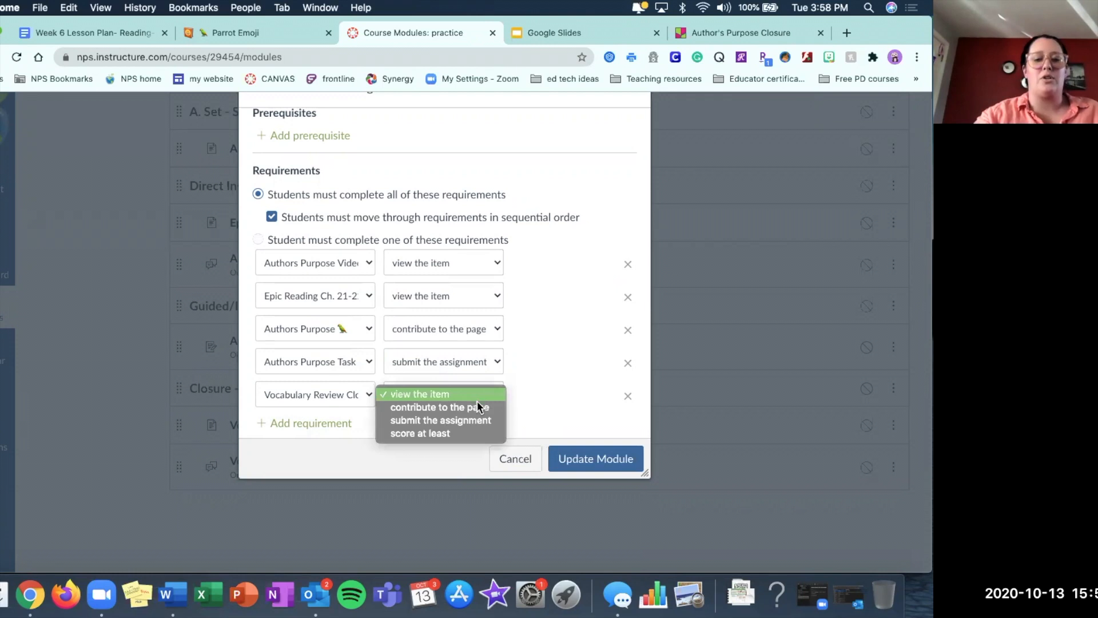
pyautogui.click(434, 408)
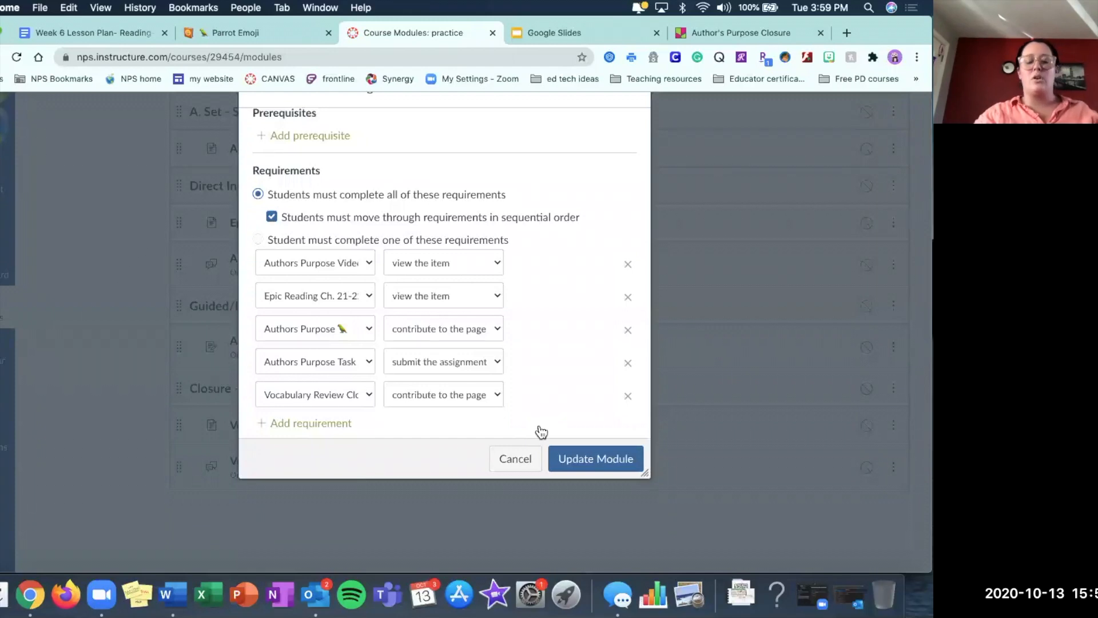
pyautogui.click(588, 459)
# Publish the October 15th-Reading- Authors Purpose module with all its items and look over its contents.
pyautogui.scroll(-2, 588, 465)
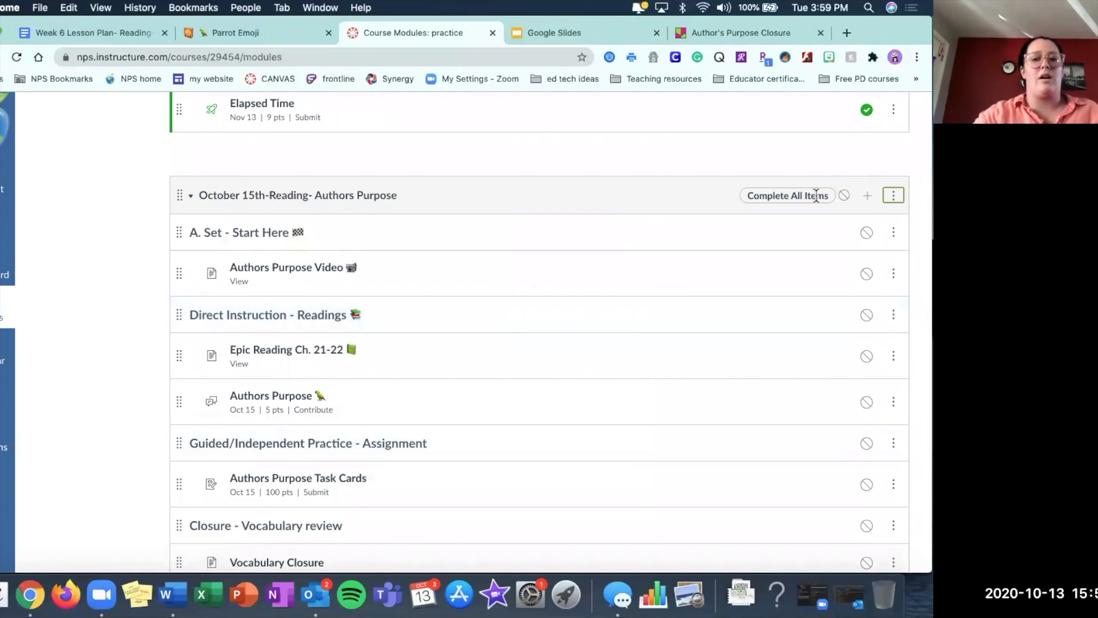
pyautogui.scroll(-2, 816, 195)
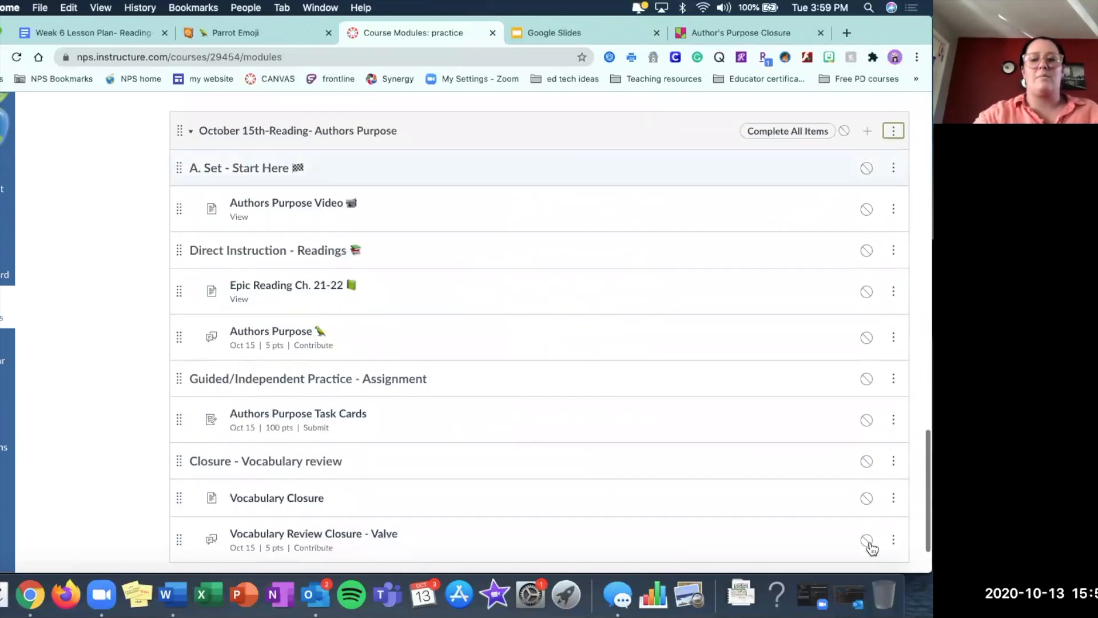
pyautogui.click(845, 132)
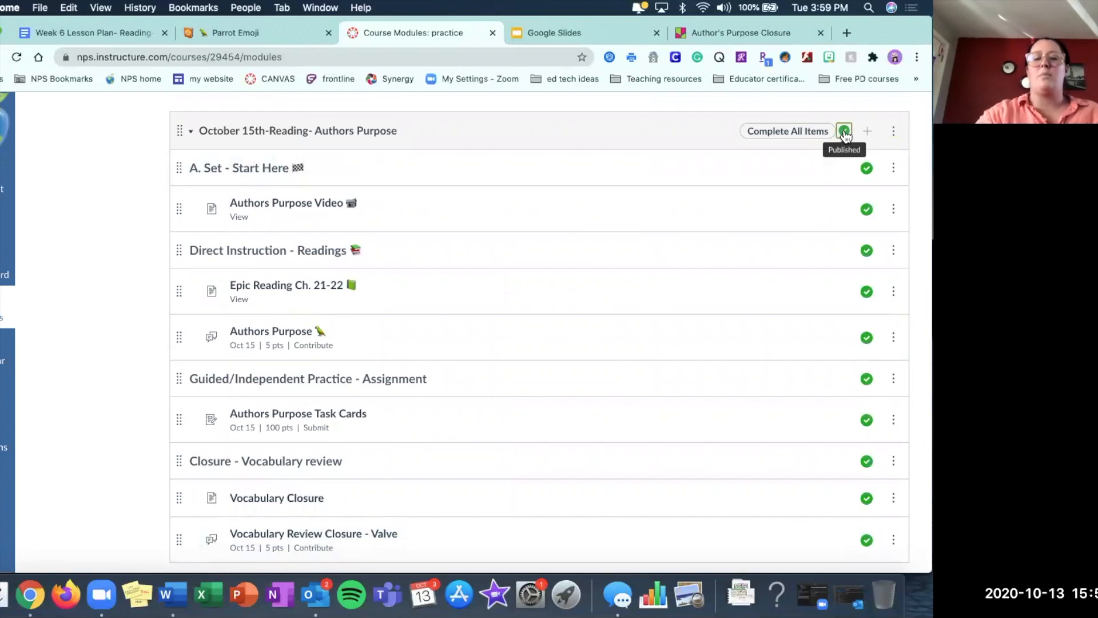
pyautogui.scroll(-2, 863, 172)
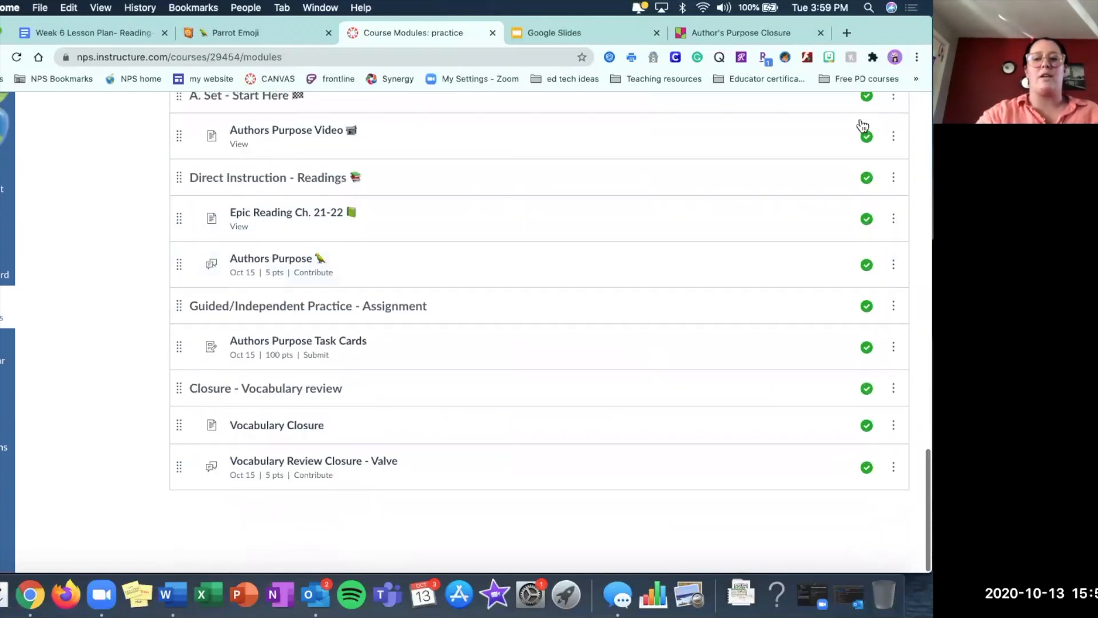
pyautogui.scroll(3, 806, 368)
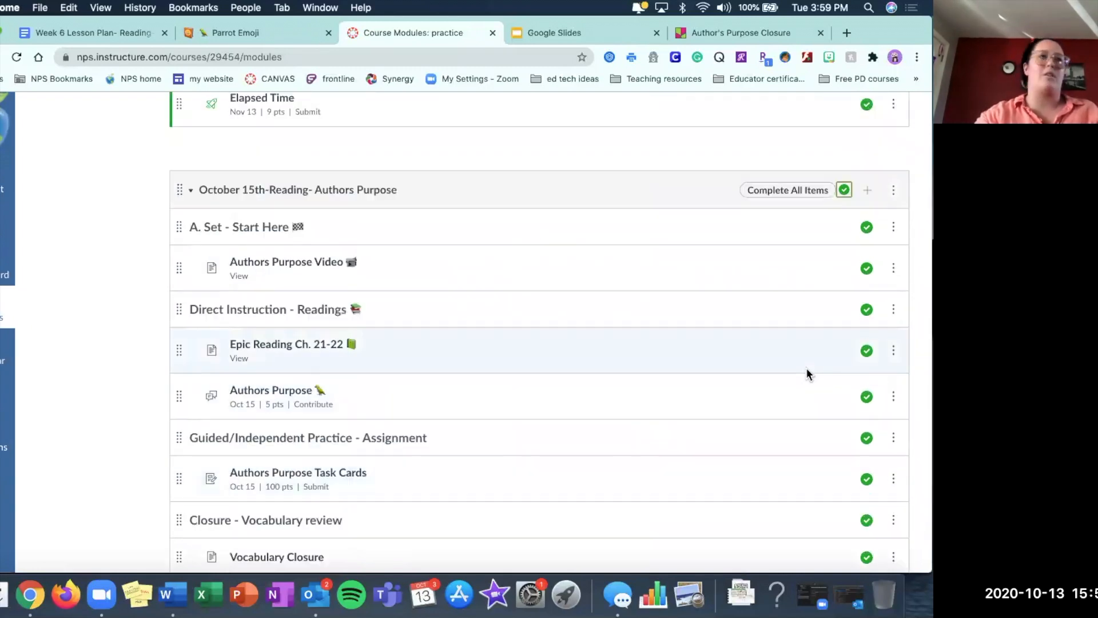